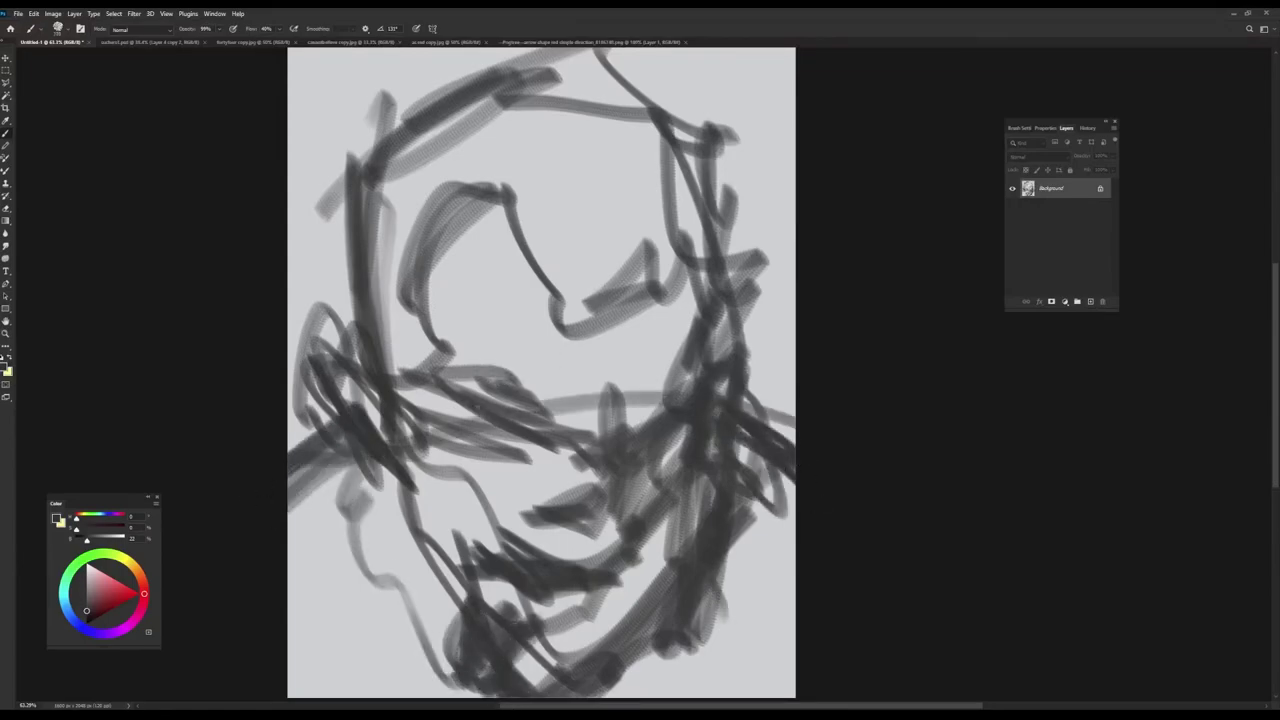
- Add a new layer, unlock the background sketch, place the new layer beneath it and fill it with light grey
click(1091, 302)
click(1055, 208)
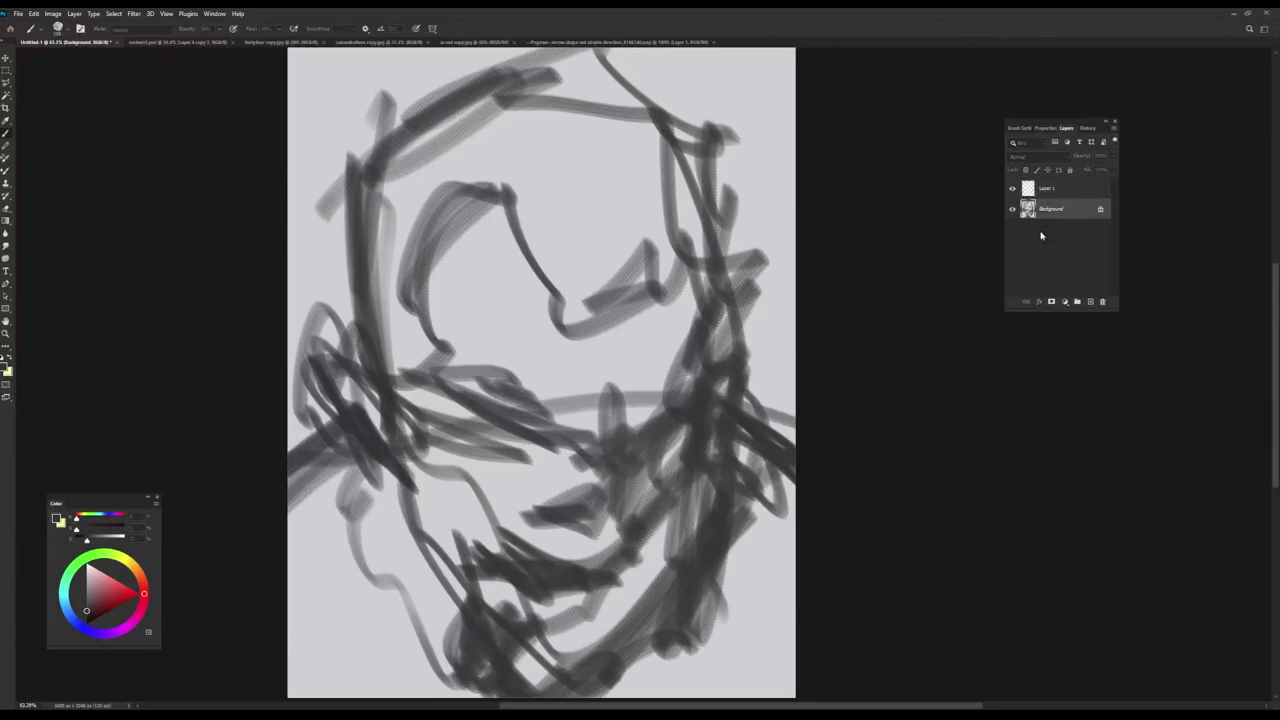
click(691, 659)
drag(1072, 191, 1069, 214)
click(1070, 189)
click(1041, 212)
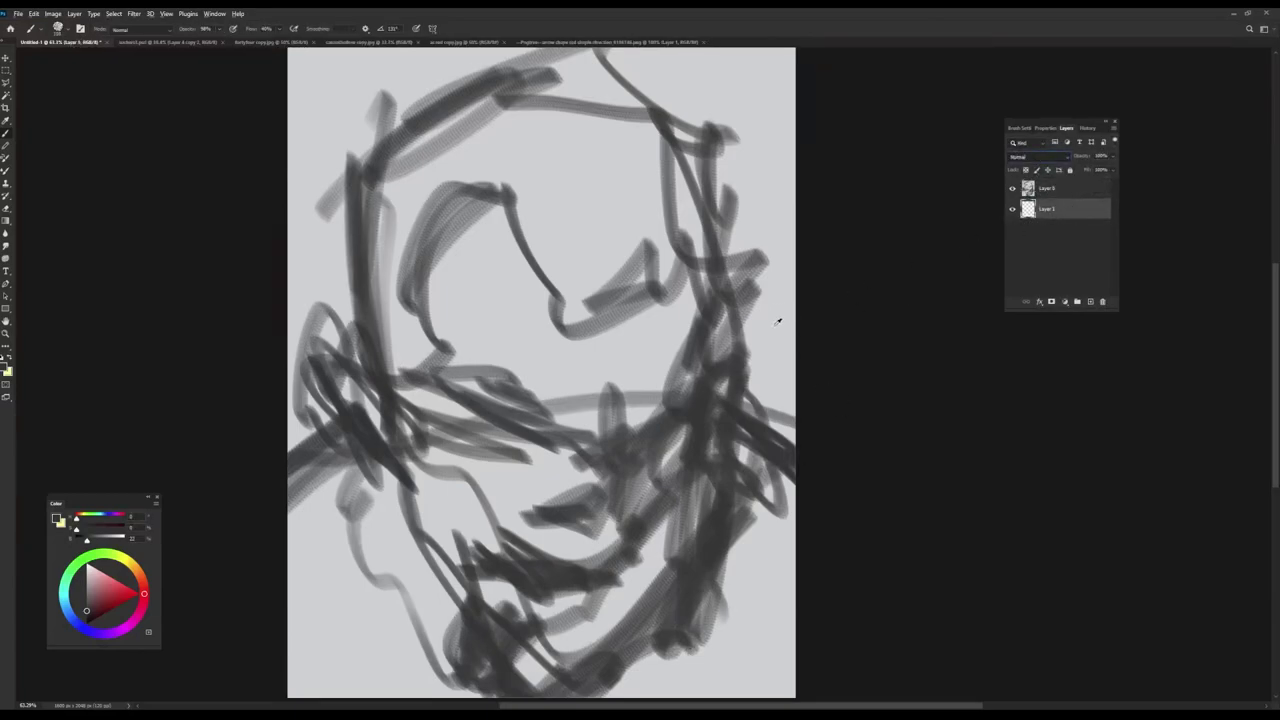
key(alt+BackSpace)
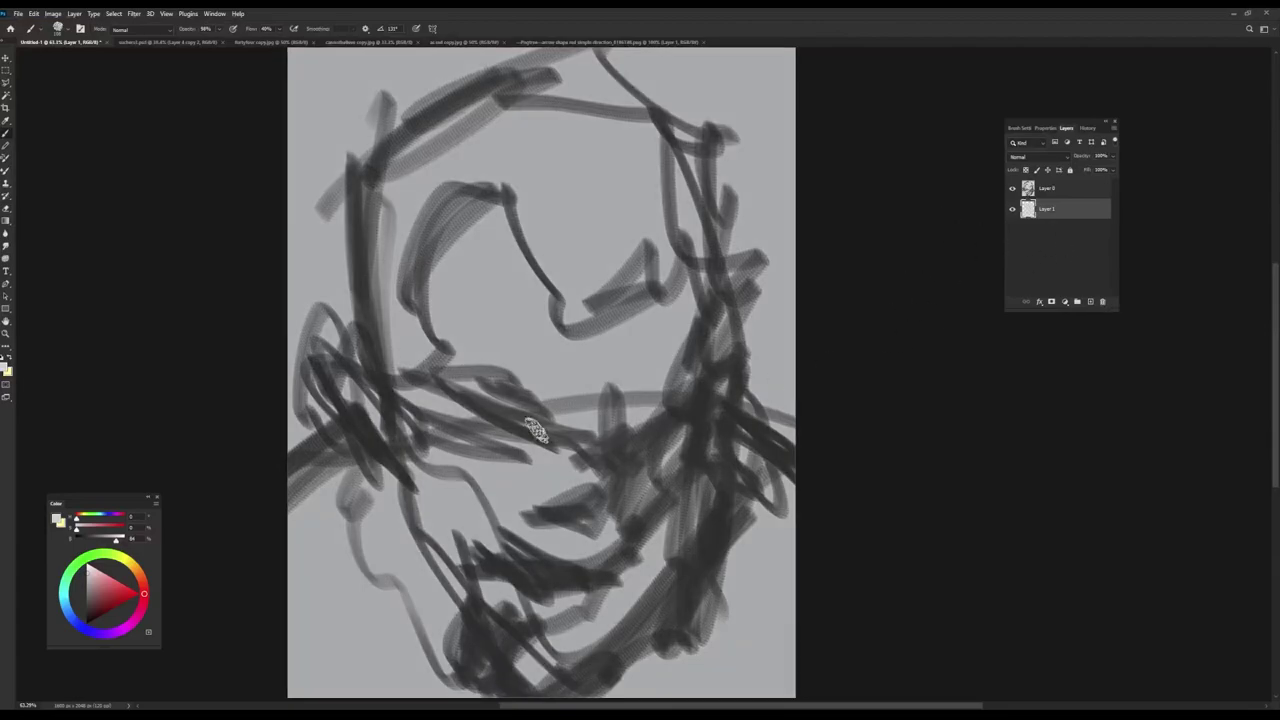
- Block in the hair mass around the forehead with broad dark grey strokes on the layer beneath the sketch
mouse_move(490, 192)
mouse_down()
mouse_move(428, 202)
mouse_move(400, 372)
mouse_up()
alt+right_click(397, 263)
mouse_move(372, 200)
mouse_down()
mouse_move(510, 92)
mouse_move(588, 105)
mouse_up()
mouse_move(590, 168)
mouse_down()
mouse_move(592, 292)
mouse_move(582, 65)
mouse_move(635, 113)
mouse_move(615, 288)
mouse_move(590, 258)
mouse_move(603, 160)
mouse_move(505, 127)
mouse_move(385, 390)
mouse_move(350, 345)
mouse_move(371, 172)
mouse_move(358, 200)
mouse_move(389, 170)
mouse_up()
mouse_move(718, 178)
mouse_down()
mouse_move(740, 204)
mouse_move(758, 330)
mouse_up()
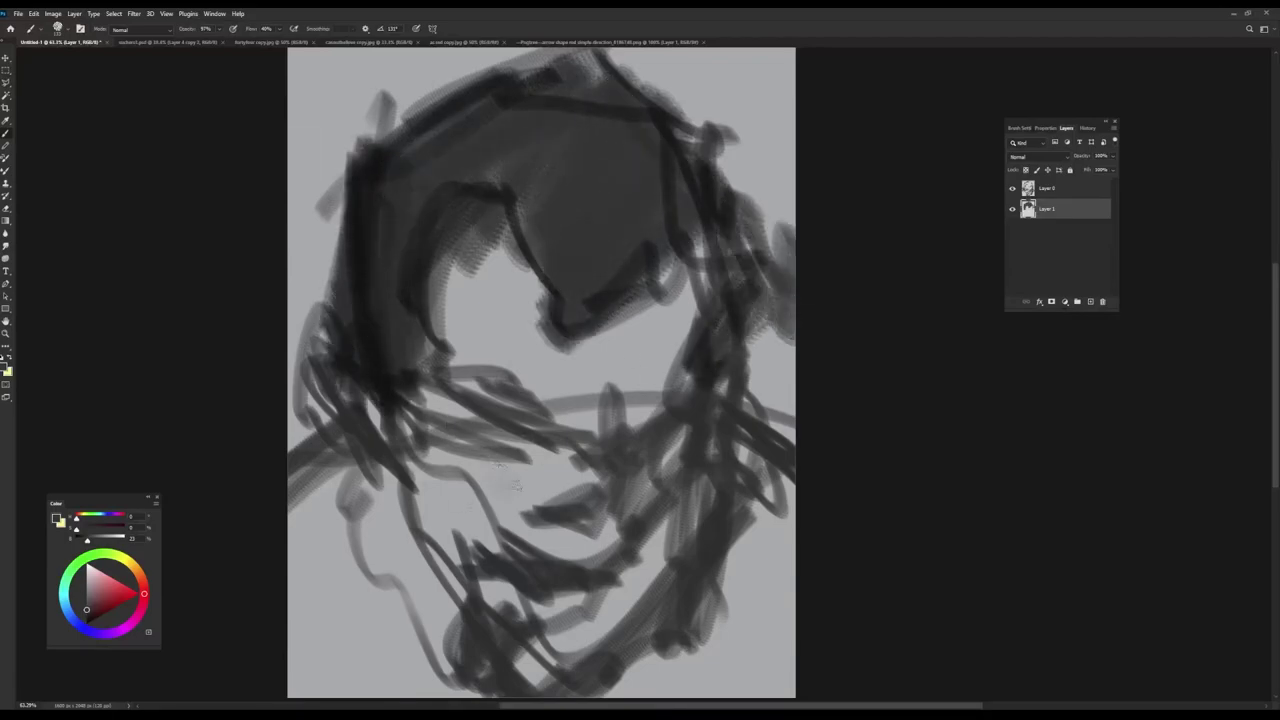
- Lay a mid-grey tone over the lower face, from the eye line down to the chin and neck
drag(526, 460, 473, 456)
mouse_move(470, 505)
mouse_down()
mouse_move(500, 460)
mouse_move(520, 490)
mouse_move(440, 560)
mouse_move(462, 548)
mouse_move(560, 660)
mouse_move(520, 580)
mouse_move(580, 600)
mouse_move(664, 428)
mouse_move(592, 662)
mouse_move(552, 680)
mouse_move(735, 450)
mouse_up()
drag(482, 655, 434, 634)
- Block in the coat and shoulders on both sides of the neck with near-black
mouse_move(420, 430)
mouse_down()
mouse_move(300, 600)
mouse_move(320, 655)
mouse_move(300, 680)
mouse_move(372, 440)
mouse_move(363, 414)
mouse_move(386, 520)
mouse_move(320, 487)
mouse_up()
alt+click(380, 457)
mouse_move(380, 457)
mouse_down()
mouse_move(453, 619)
mouse_move(261, 622)
mouse_move(229, 575)
mouse_move(210, 479)
mouse_move(391, 581)
mouse_move(369, 518)
mouse_move(411, 685)
mouse_move(385, 665)
mouse_move(345, 507)
mouse_move(367, 690)
mouse_up()
mouse_move(742, 463)
mouse_down()
mouse_move(814, 424)
mouse_move(752, 622)
mouse_move(780, 548)
mouse_move(742, 525)
mouse_move(700, 619)
mouse_move(763, 616)
mouse_move(735, 697)
mouse_move(791, 528)
mouse_move(695, 655)
mouse_up()
- Paint sampled grey tones over the neck, jaw, nose area and the side of the forehead
mouse_move(429, 640)
mouse_down()
mouse_move(449, 614)
mouse_move(495, 615)
mouse_move(506, 634)
mouse_up()
alt+click(451, 594)
mouse_move(576, 636)
mouse_down()
mouse_move(651, 583)
mouse_move(684, 512)
mouse_up()
alt+click(580, 460)
drag(550, 472, 543, 517)
drag(668, 322, 642, 380)
- Add a new layer above the sketch and repaint the hair and fringe in near-black
click(1090, 301)
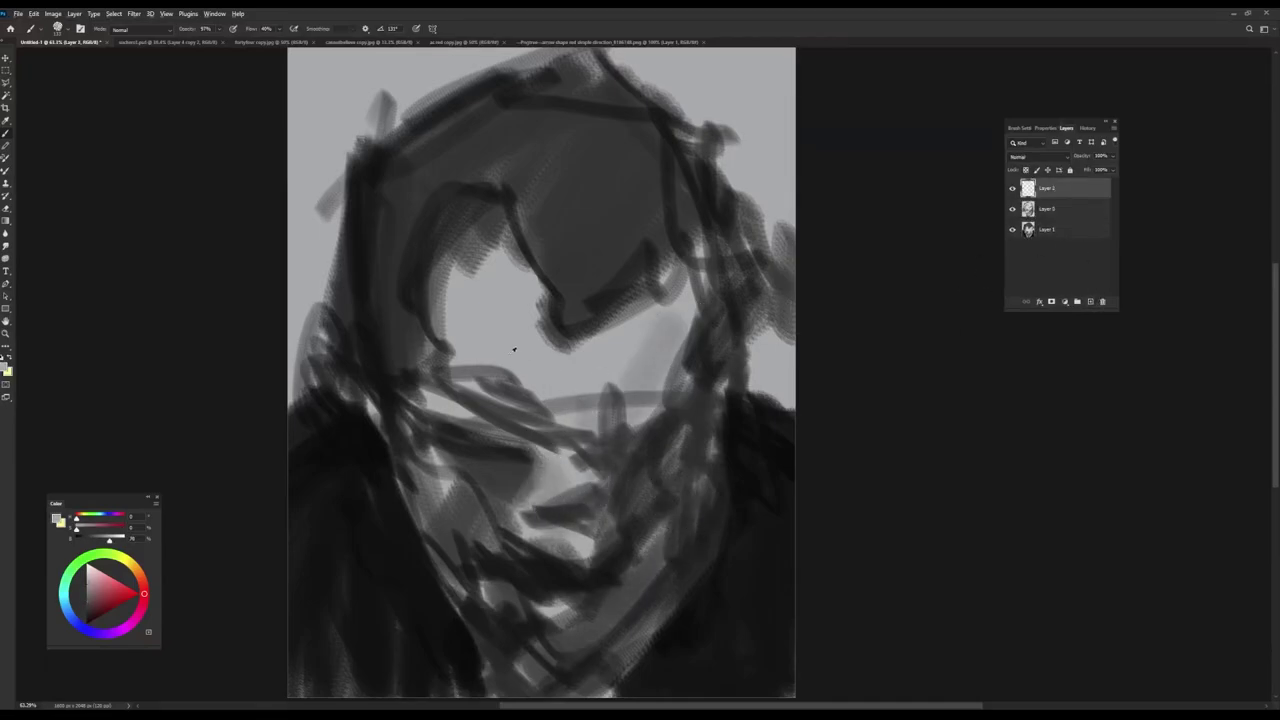
alt+click(552, 295)
mouse_move(458, 198)
mouse_down()
mouse_move(515, 285)
mouse_move(563, 306)
mouse_move(567, 330)
mouse_up()
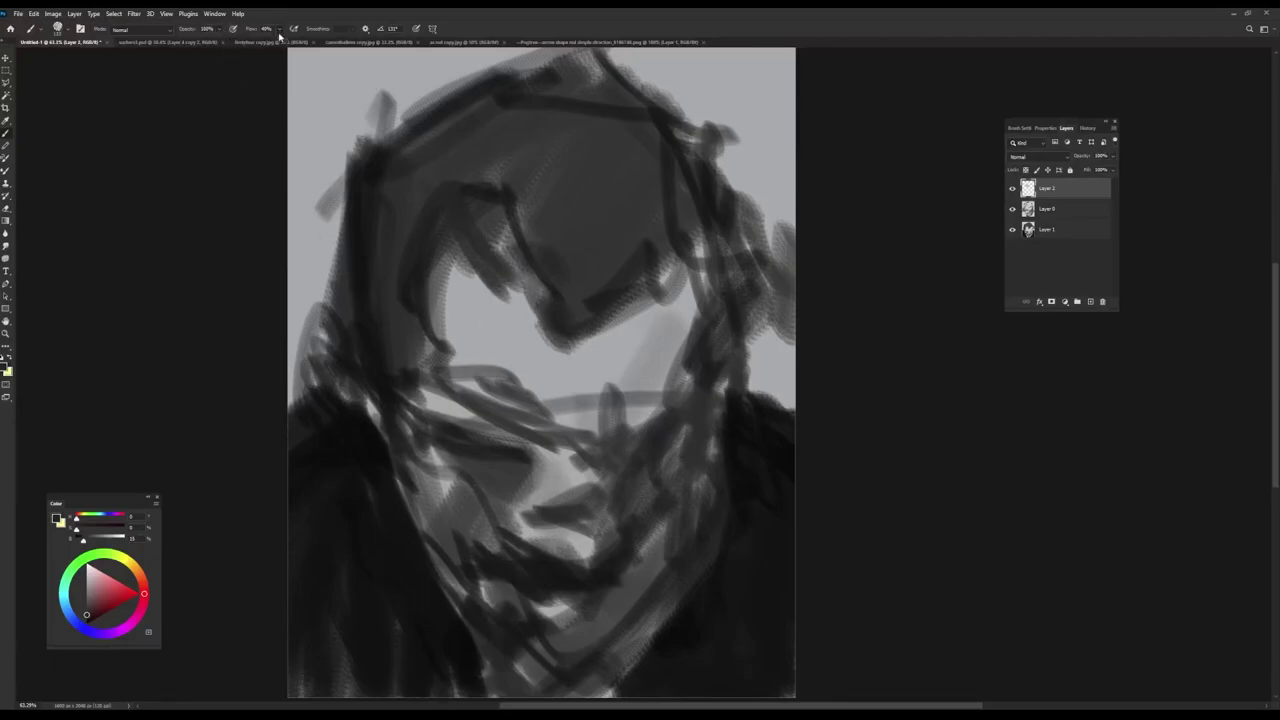
alt+click(343, 443)
mouse_move(530, 88)
mouse_down()
mouse_move(452, 142)
mouse_move(611, 220)
mouse_move(486, 229)
mouse_move(475, 210)
mouse_move(394, 329)
mouse_move(411, 114)
mouse_move(414, 309)
mouse_move(385, 342)
mouse_move(396, 368)
mouse_up()
- Cover the sketch lines on the forehead and upper face with sampled mid-grey tones
alt+click(440, 238)
mouse_move(438, 230)
mouse_down()
mouse_move(405, 318)
mouse_move(448, 370)
mouse_move(520, 325)
mouse_move(660, 400)
mouse_move(600, 580)
mouse_move(580, 560)
mouse_move(545, 236)
mouse_move(497, 134)
mouse_move(674, 157)
mouse_move(626, 320)
mouse_move(674, 206)
mouse_move(750, 200)
mouse_move(709, 177)
mouse_move(727, 380)
mouse_up()
alt+click(471, 392)
alt+click(545, 236)
- Darken the hair beside the face and paint the visible ear in mid-grey
mouse_move(351, 246)
mouse_down()
mouse_move(363, 364)
mouse_move(406, 490)
mouse_up()
alt+click(374, 417)
drag(374, 417, 409, 489)
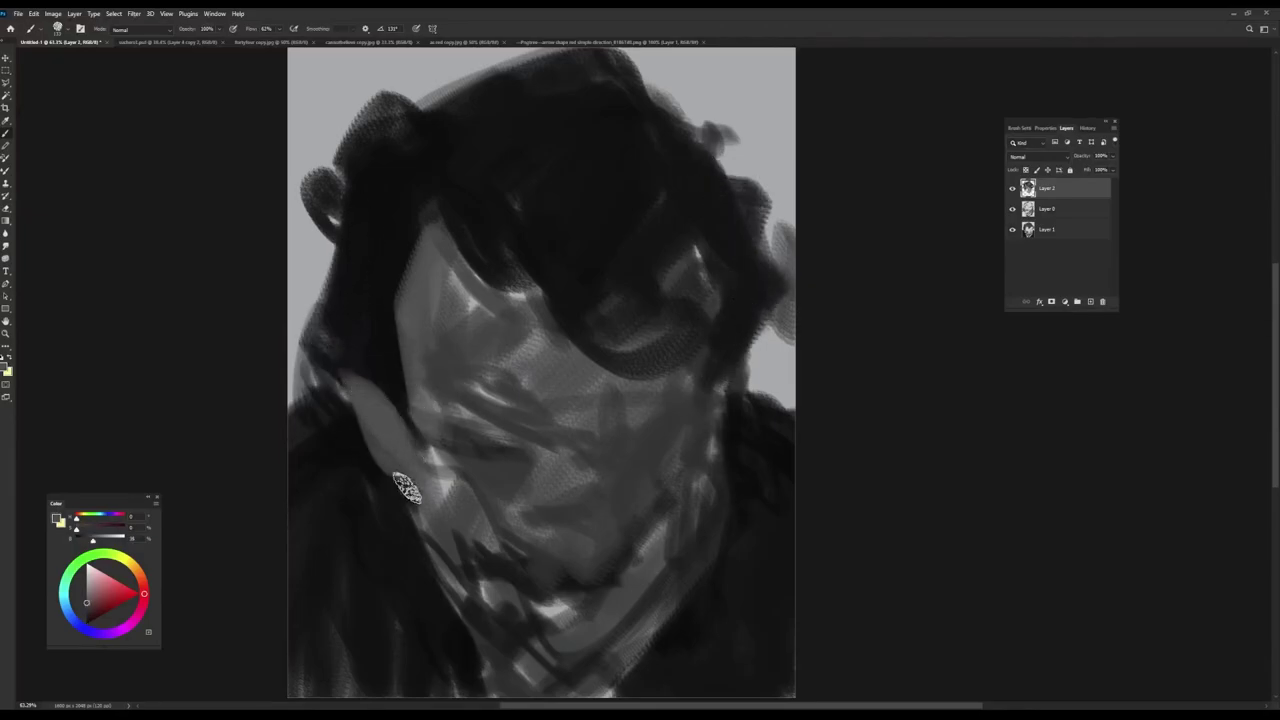
alt+click(407, 429)
drag(362, 384, 405, 450)
- Build up lighter grey planes on the forehead and temple beside the parted hair
alt+click(465, 289)
mouse_move(464, 288)
mouse_down()
mouse_move(433, 359)
mouse_move(469, 271)
mouse_move(466, 446)
mouse_up()
alt+click(413, 346)
drag(413, 346, 438, 442)
alt+click(485, 453)
alt+click(493, 454)
mouse_move(408, 319)
mouse_down()
mouse_move(438, 449)
mouse_move(428, 400)
mouse_move(460, 402)
mouse_move(412, 300)
mouse_move(429, 400)
mouse_move(403, 328)
mouse_up()
alt+click(451, 440)
alt+click(429, 328)
- Paint dark brow bands and eye socket shadows across both sides of the face
alt+click(484, 450)
drag(484, 448, 445, 430)
mouse_move(445, 430)
mouse_down()
mouse_move(531, 466)
mouse_move(679, 431)
mouse_up()
alt+click(657, 326)
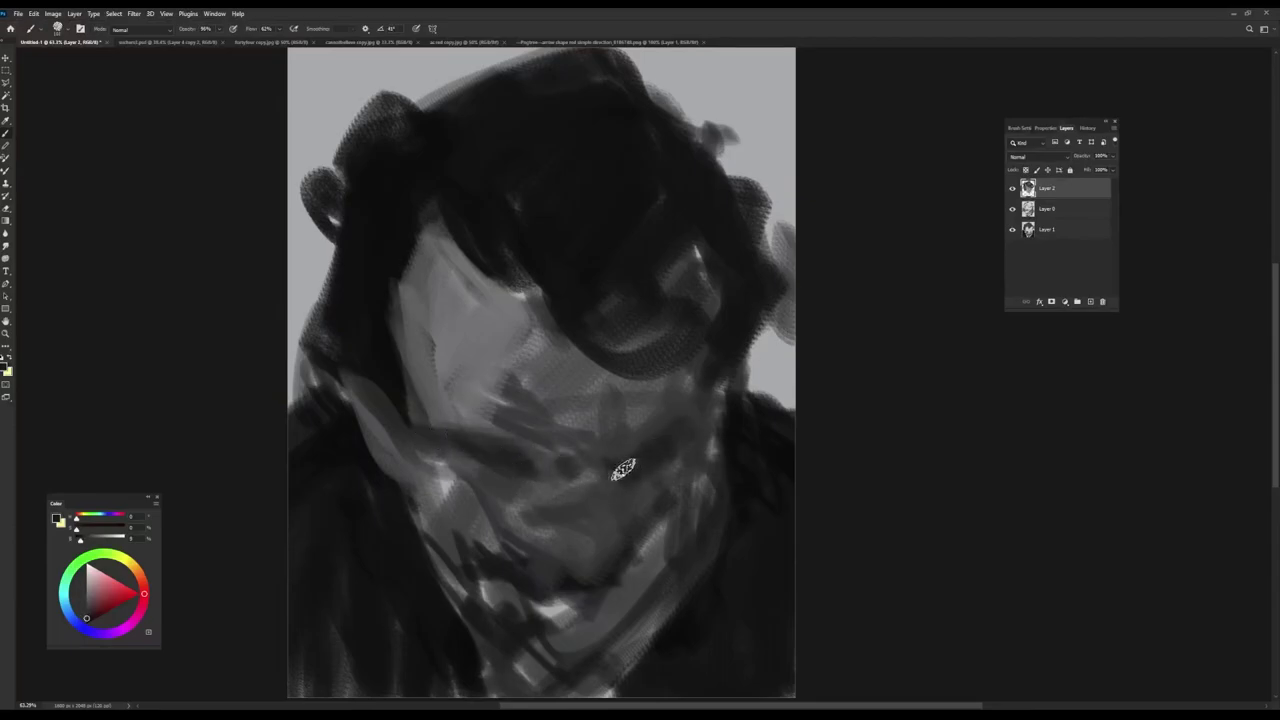
mouse_move(430, 437)
mouse_down()
mouse_move(506, 489)
mouse_move(443, 438)
mouse_move(484, 426)
mouse_move(470, 479)
mouse_move(483, 475)
mouse_move(463, 482)
mouse_move(568, 464)
mouse_move(619, 471)
mouse_move(583, 471)
mouse_move(618, 508)
mouse_up()
- Model the eye sockets and the area beneath them with sampled grey tones
alt+click(438, 444)
alt+click(454, 478)
alt+click(478, 482)
alt+click(508, 471)
mouse_move(618, 508)
mouse_down()
mouse_move(660, 477)
mouse_move(669, 497)
mouse_up()
mouse_move(460, 510)
mouse_down()
mouse_move(515, 509)
mouse_move(476, 509)
mouse_up()
- Define the cheek contour below the ear and paint a lighter eyelid under the brow
drag(402, 422, 492, 620)
alt+click(443, 470)
mouse_move(412, 456)
mouse_down()
mouse_move(417, 526)
mouse_move(462, 566)
mouse_up()
alt+click(469, 497)
mouse_move(474, 466)
mouse_down()
mouse_move(509, 480)
mouse_move(480, 469)
mouse_up()
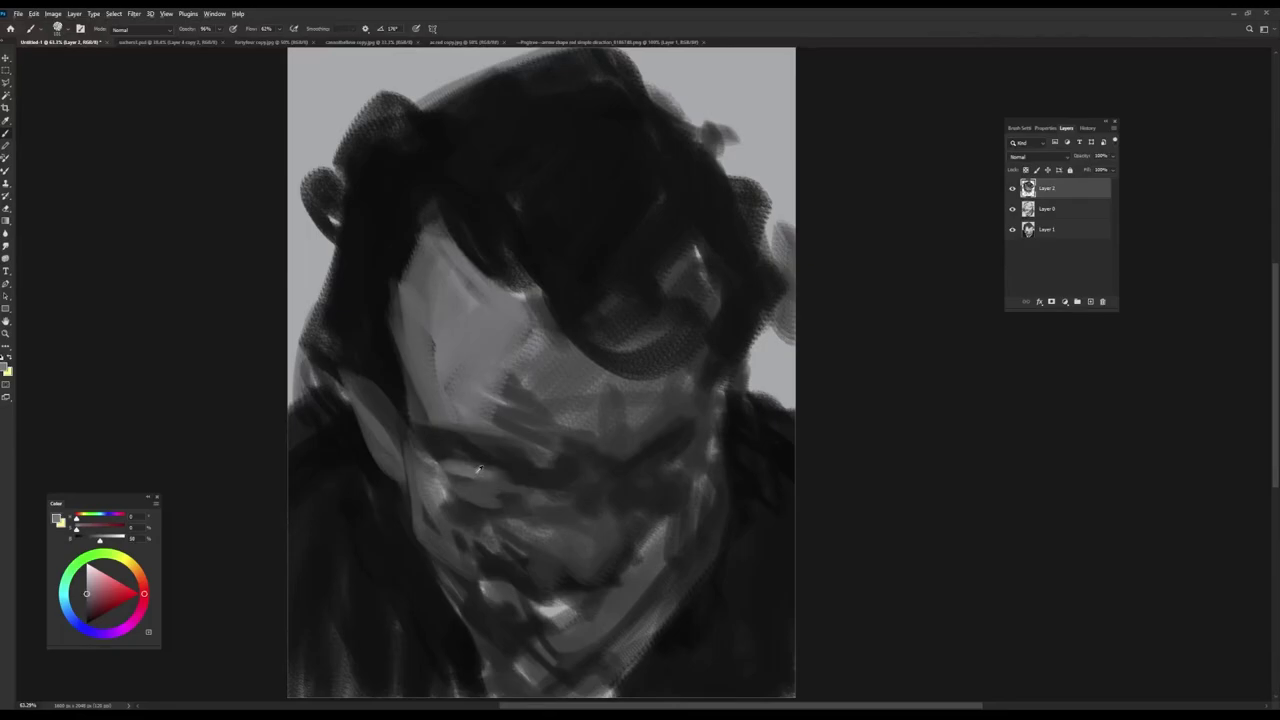
- Refine the eye on the ear side and the face edge from the temple down to the cheek
alt+click(469, 499)
alt+click(520, 470)
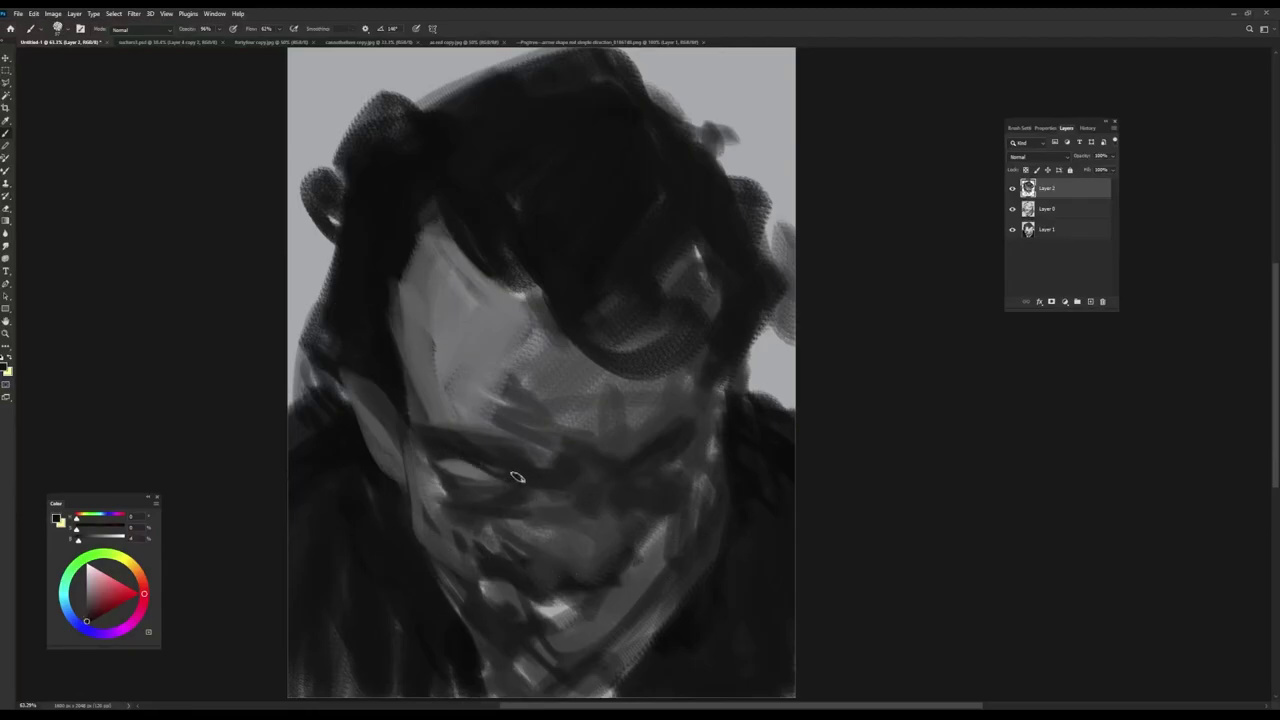
alt+click(414, 477)
alt+click(415, 418)
drag(412, 424, 421, 398)
drag(438, 520, 476, 580)
- Paint the dark inner eye corner and the shadow strokes down the side of the nose
alt+click(478, 452)
drag(538, 460, 545, 474)
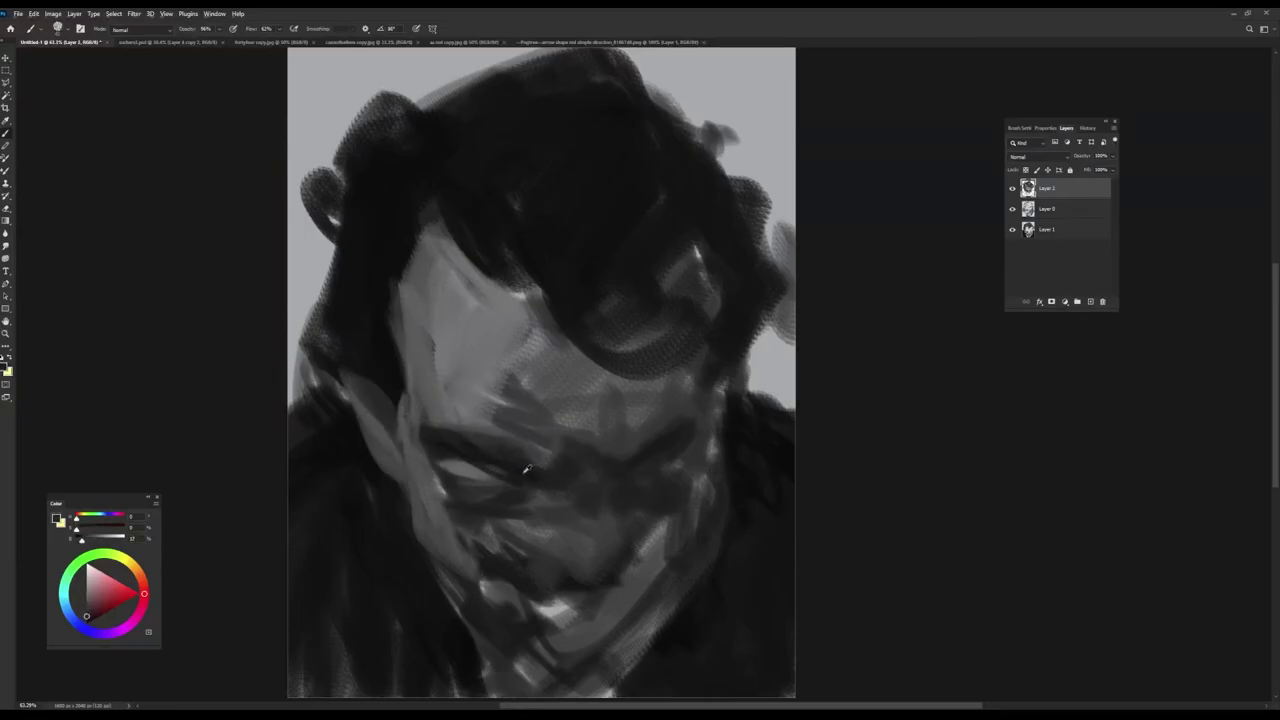
alt+click(503, 506)
drag(514, 534, 530, 537)
alt+click(530, 484)
drag(532, 484, 522, 556)
drag(540, 474, 529, 580)
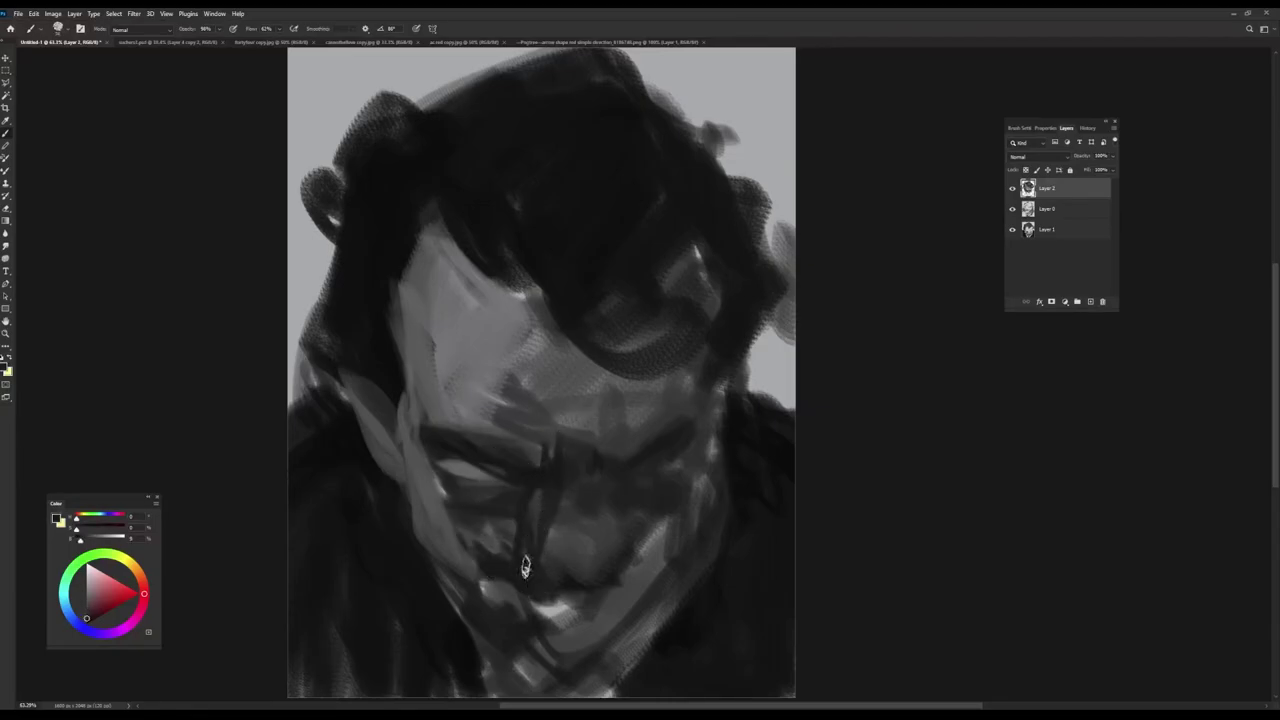
- Paint a lighter plane down the nose and shape the lowered lids of both eyes
drag(563, 495, 581, 587)
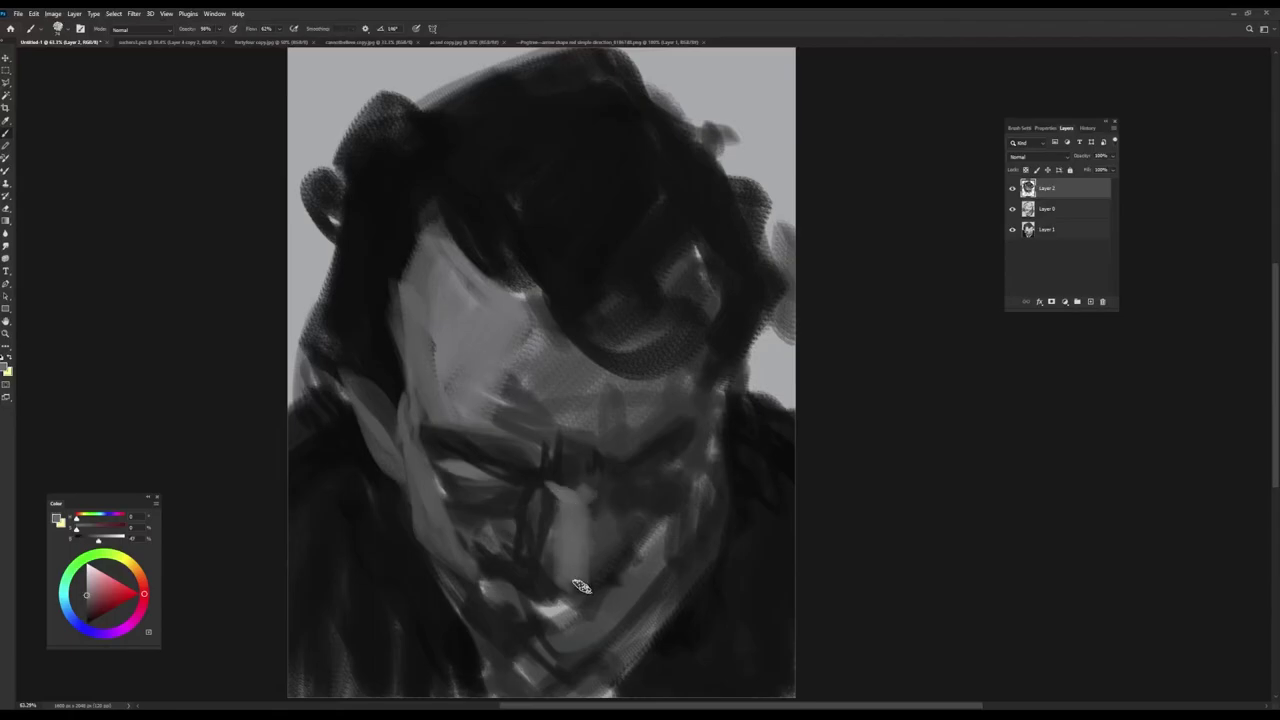
drag(622, 512, 670, 497)
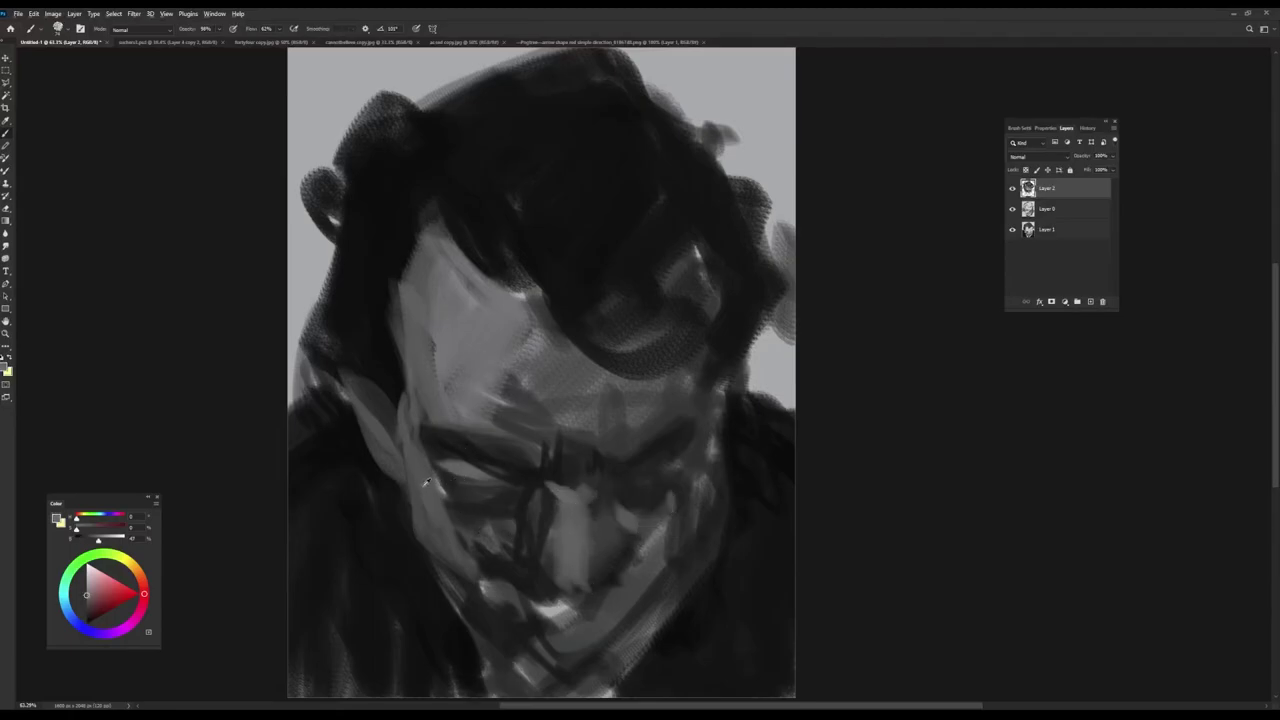
drag(423, 485, 472, 508)
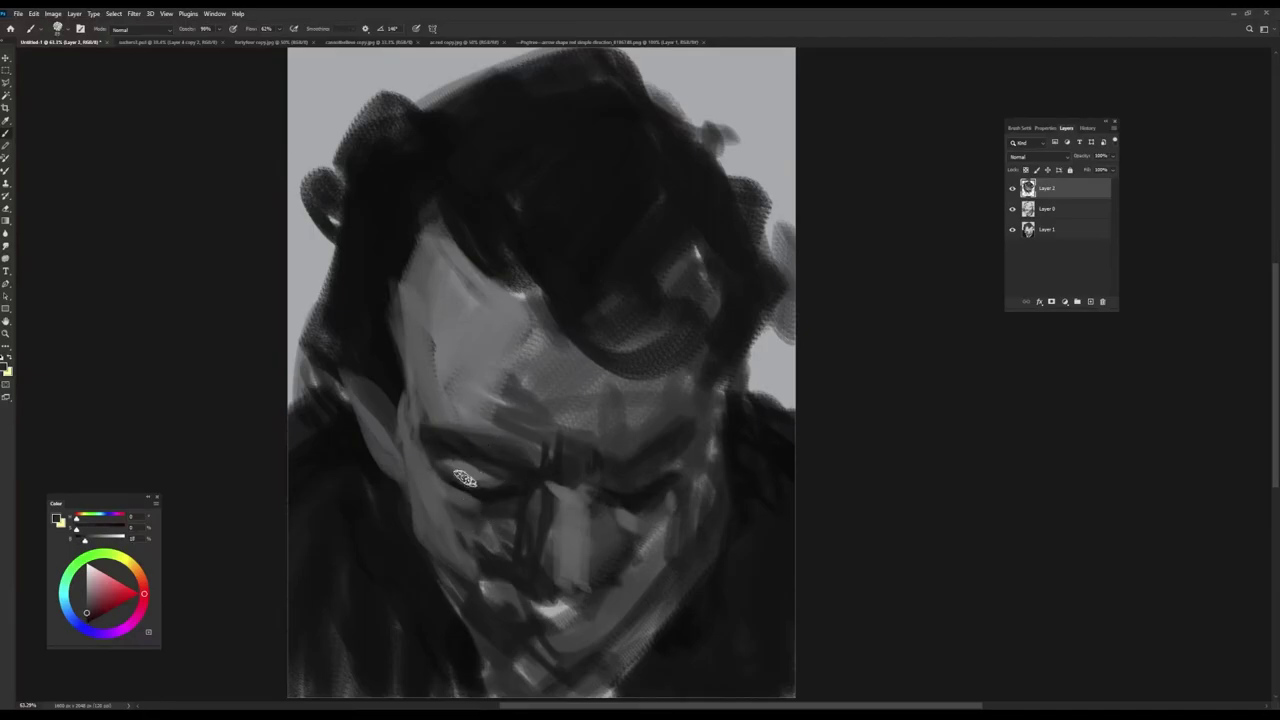
alt+click(456, 473)
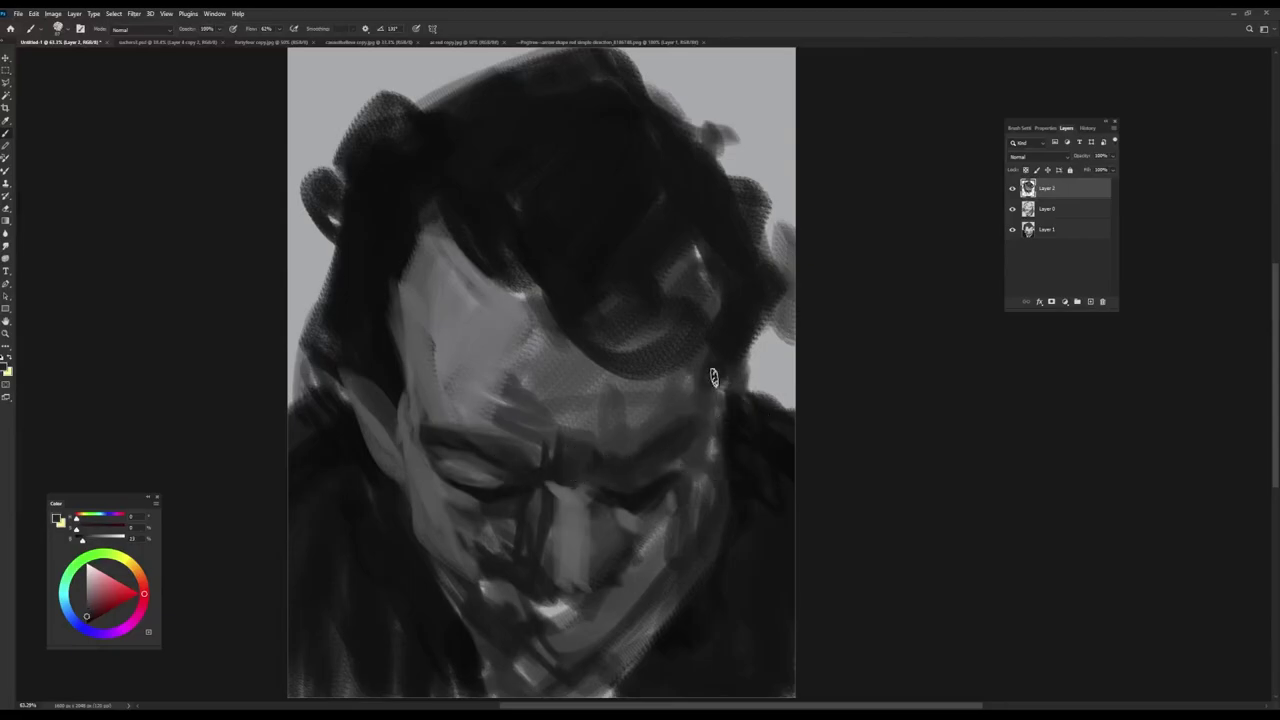
- Extend the dark hair down beside the far temple and rework the fringe over that side of the forehead
alt+click(752, 442)
drag(724, 320, 715, 425)
alt+click(680, 385)
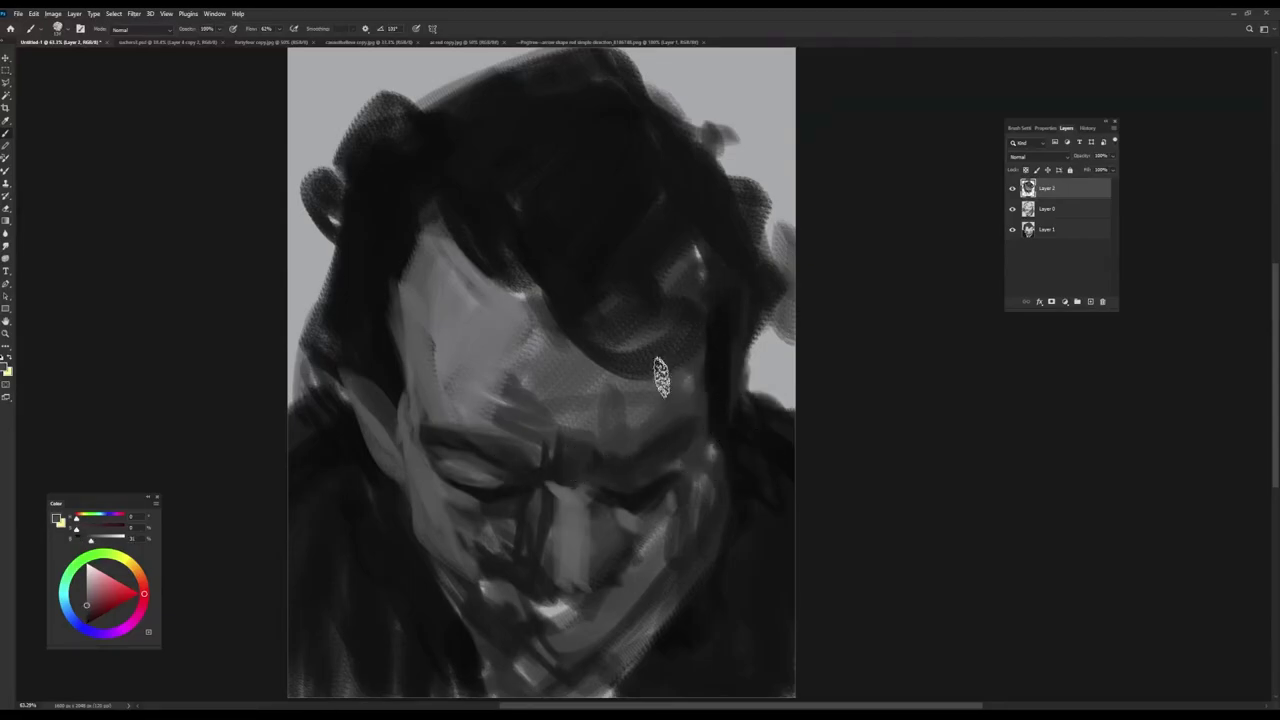
drag(655, 340, 682, 327)
alt+click(628, 246)
mouse_move(582, 342)
mouse_down()
mouse_move(616, 363)
mouse_move(690, 336)
mouse_up()
mouse_move(618, 318)
mouse_down()
mouse_move(700, 300)
mouse_move(678, 284)
mouse_up()
- Rotate the brush tip and paint a loose lock with a light background gap on the hair's upper right outline
key(shift+Left)
key(shift+Left)
key(shift+Left)
key(shift+Left)
key(shift+Left)
key(shift+Left)
key(shift+Left)
key(shift+Left)
alt+click(628, 108)
mouse_move(638, 84)
mouse_down()
mouse_move(712, 126)
mouse_move(720, 138)
mouse_move(704, 142)
mouse_move(728, 142)
mouse_up()
alt+click(727, 87)
- Re-angle the brush tip and paint a loose dark curl on the hair's upper left outline
alt+click(496, 117)
key(shift+Right)
key(shift+Right)
key(shift+Right)
key(shift+Right)
key(shift+Right)
mouse_move(412, 104)
mouse_down()
mouse_move(434, 87)
mouse_move(421, 110)
mouse_up()
- Clean up the hair outline above the ear with light background grey, adjusting the brush tip angle
alt+click(342, 108)
alt+click(340, 94)
alt+click(369, 179)
mouse_move(330, 206)
mouse_down()
mouse_move(312, 352)
mouse_move(333, 352)
mouse_move(298, 416)
mouse_up()
key(shift+Right)
key(shift+Right)
key(shift+Right)
alt+click(303, 271)
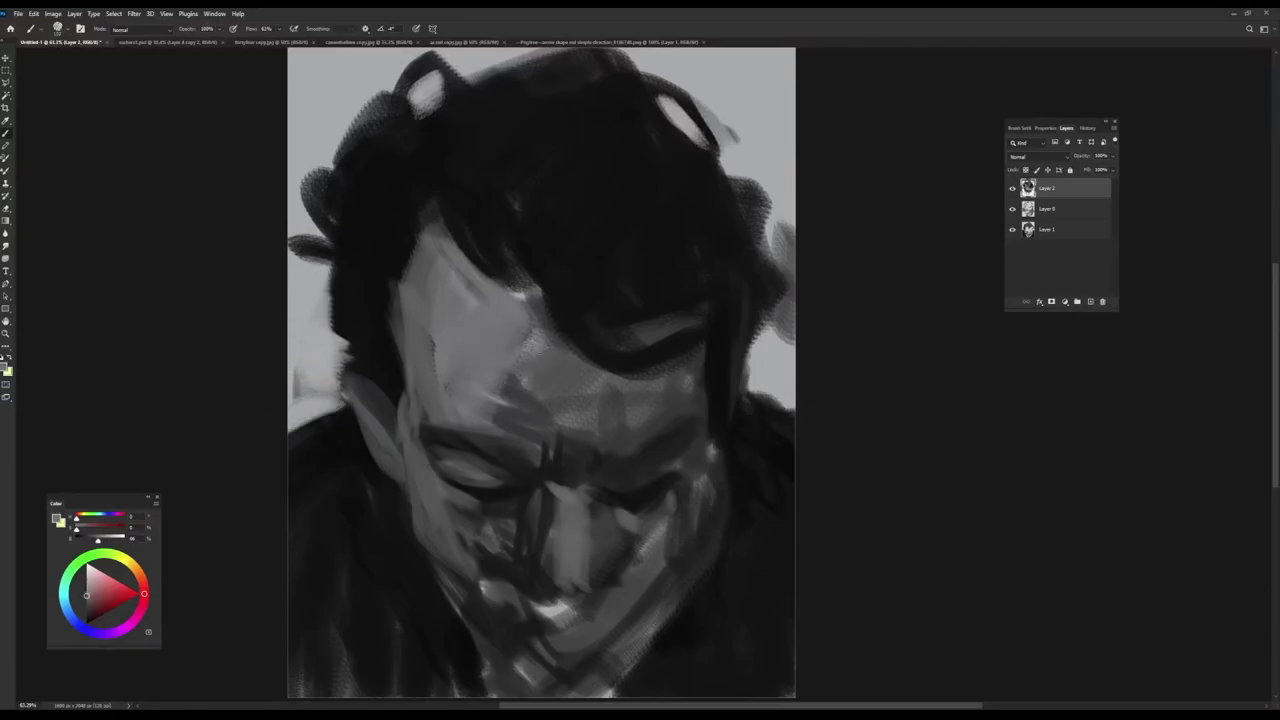
- Lighten the centre of the forehead and the area above the brows with soft grey strokes
drag(530, 340, 558, 416)
drag(520, 300, 551, 414)
drag(501, 342, 545, 445)
alt+click(548, 459)
alt+click(503, 399)
mouse_move(526, 344)
mouse_down()
mouse_move(523, 422)
mouse_move(590, 395)
mouse_move(650, 404)
mouse_move(620, 443)
mouse_up()
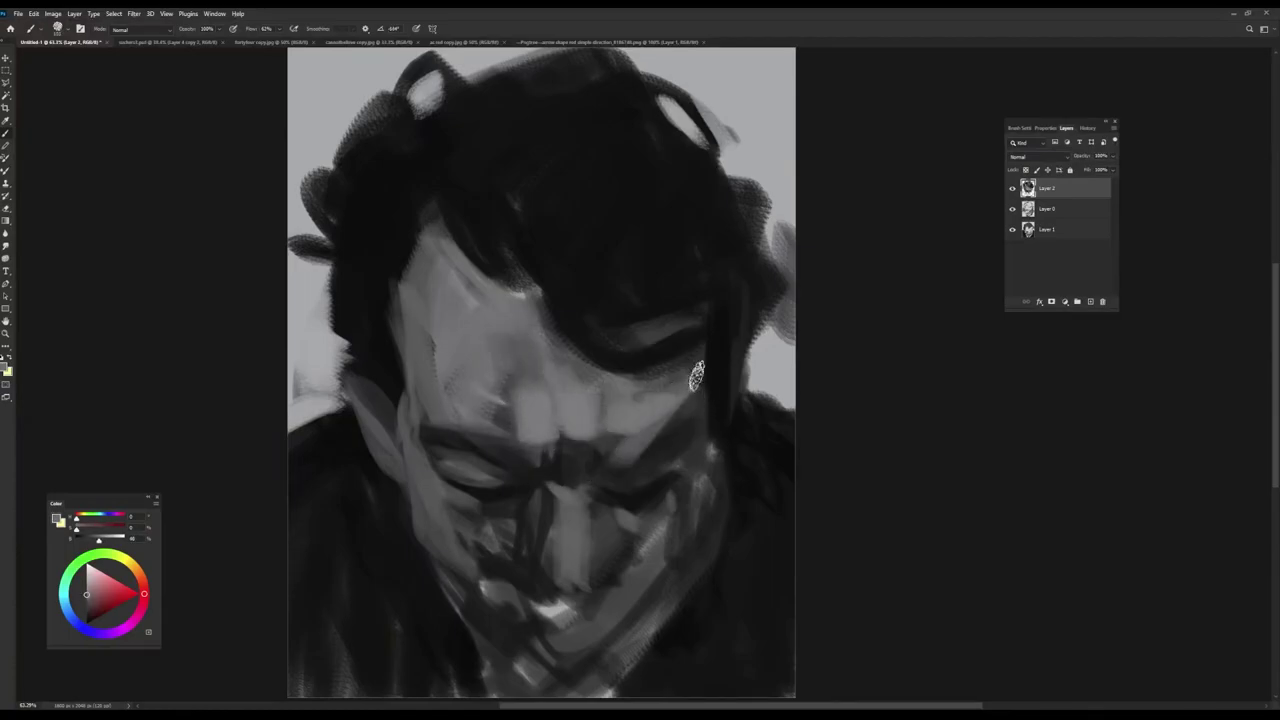
- Shape the far temple edge and define the brow and eyelid of the eye on that side
drag(704, 446, 703, 332)
alt+click(616, 457)
alt+click(623, 505)
drag(602, 468, 596, 470)
alt+click(620, 446)
drag(637, 478, 681, 455)
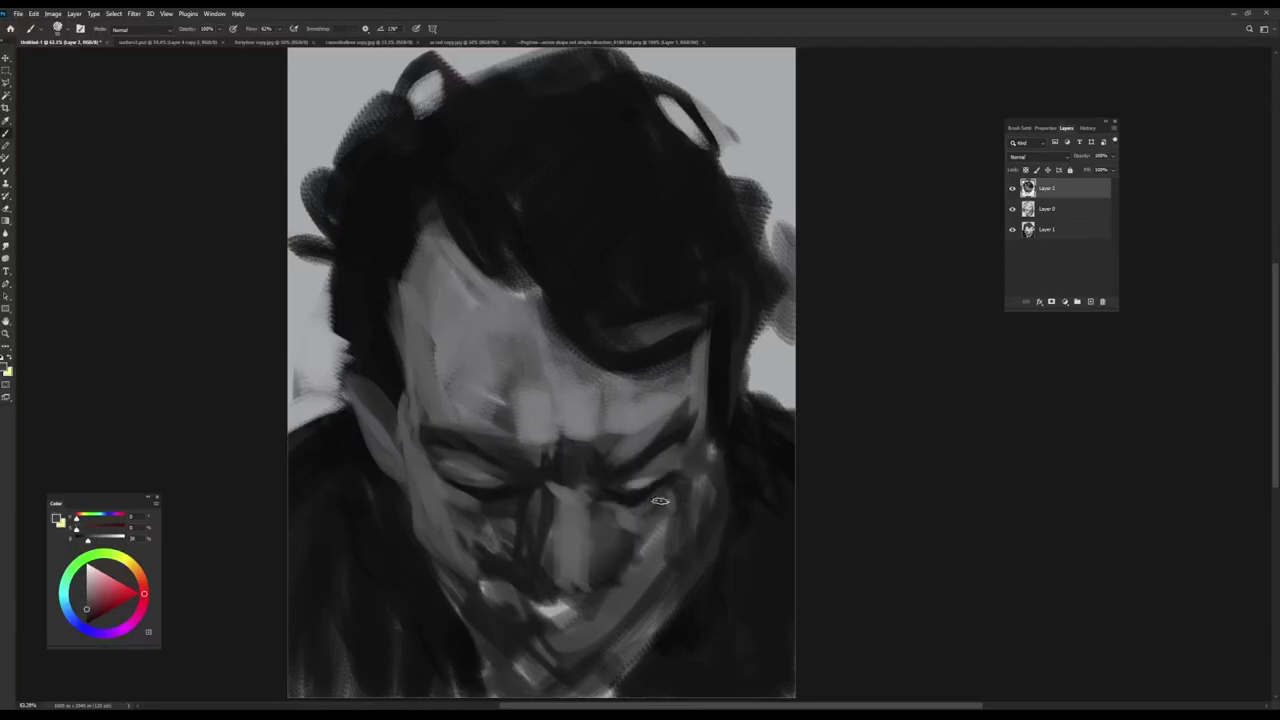
- Paint a darker temple plane on the ear side and add lighter strokes to the cheek under the eye
alt+click(630, 530)
alt+click(476, 400)
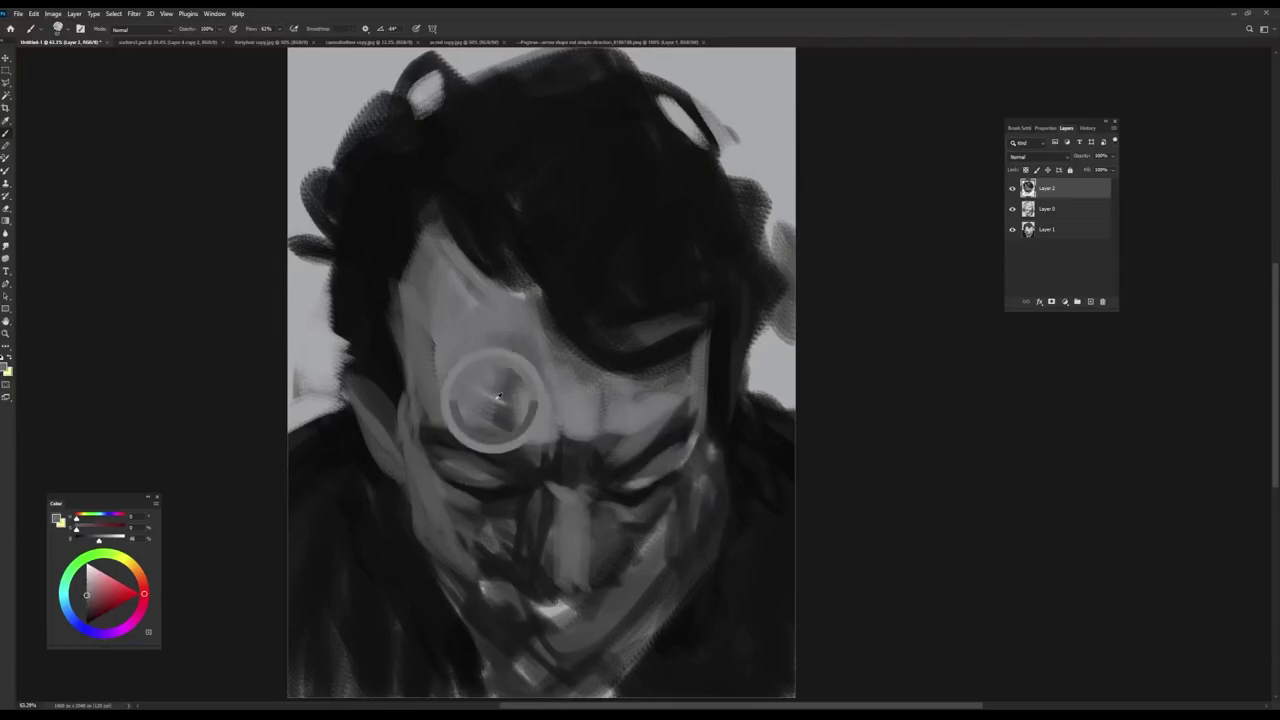
mouse_move(451, 412)
mouse_down()
mouse_move(420, 341)
mouse_move(428, 408)
mouse_move(452, 418)
mouse_up()
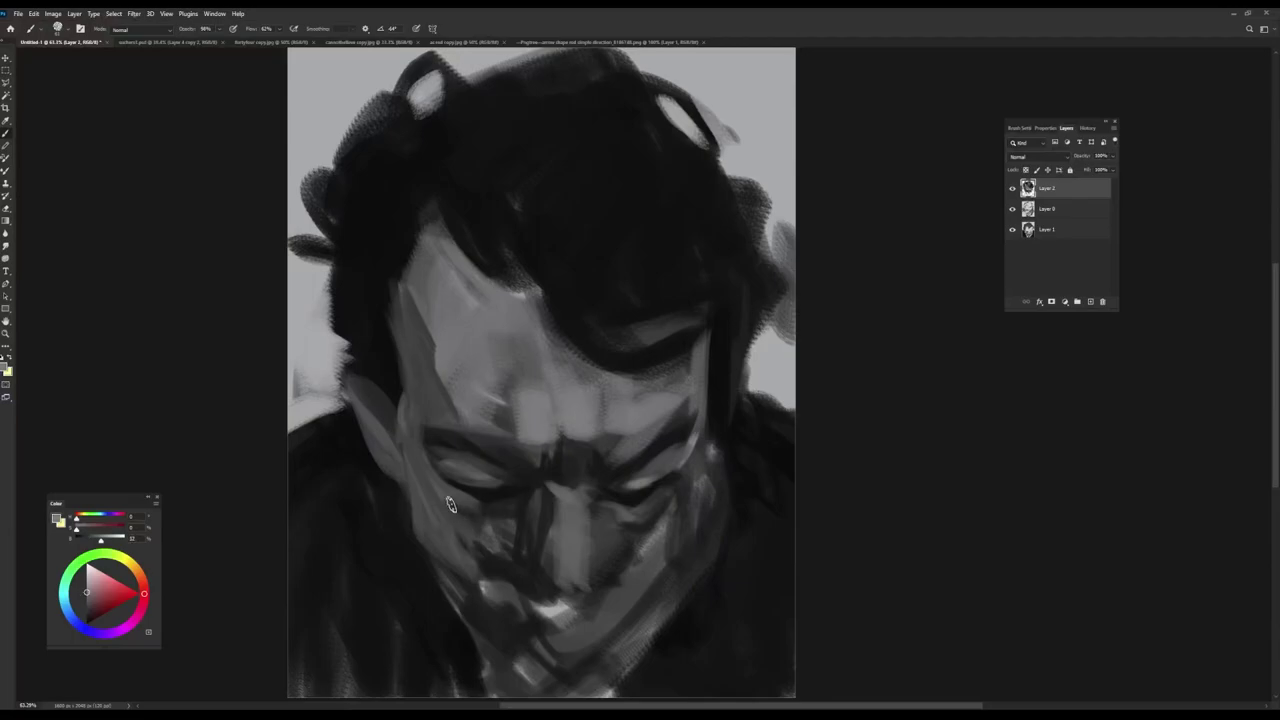
alt+click(463, 529)
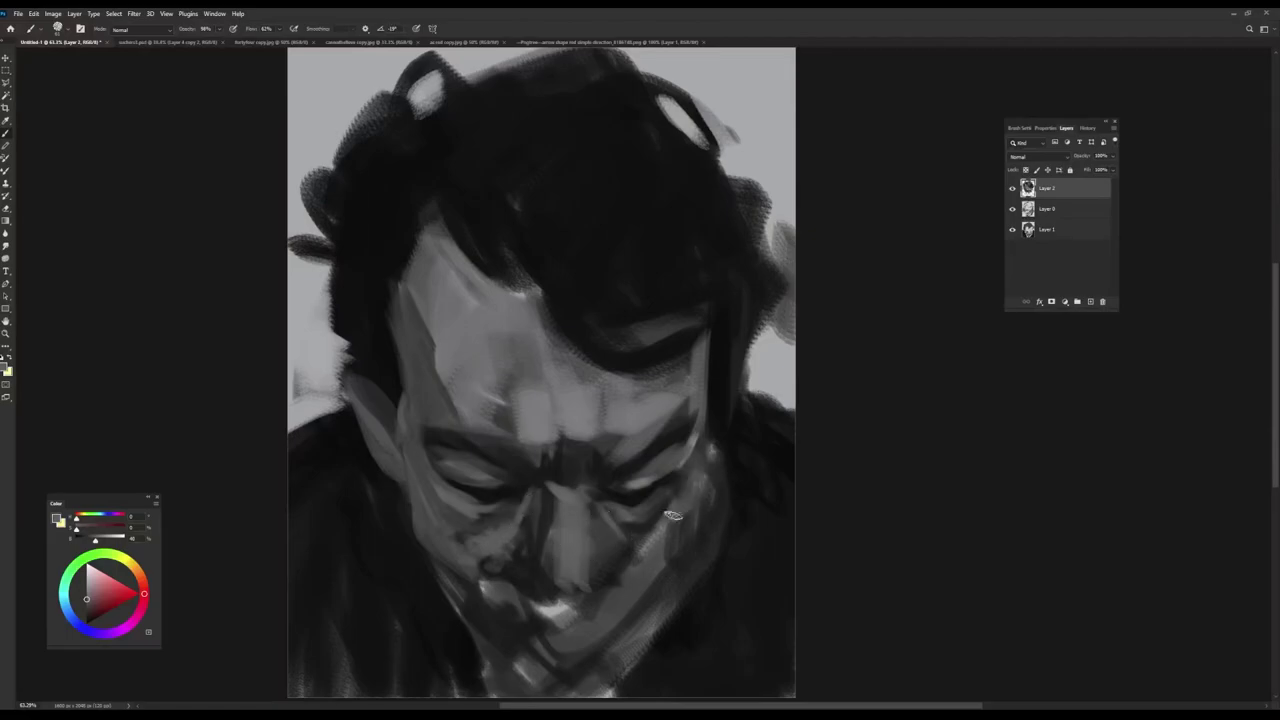
- Add a highlight at the nose bridge and model the furrow between the brows
alt+click(540, 547)
alt+click(539, 434)
alt+click(519, 430)
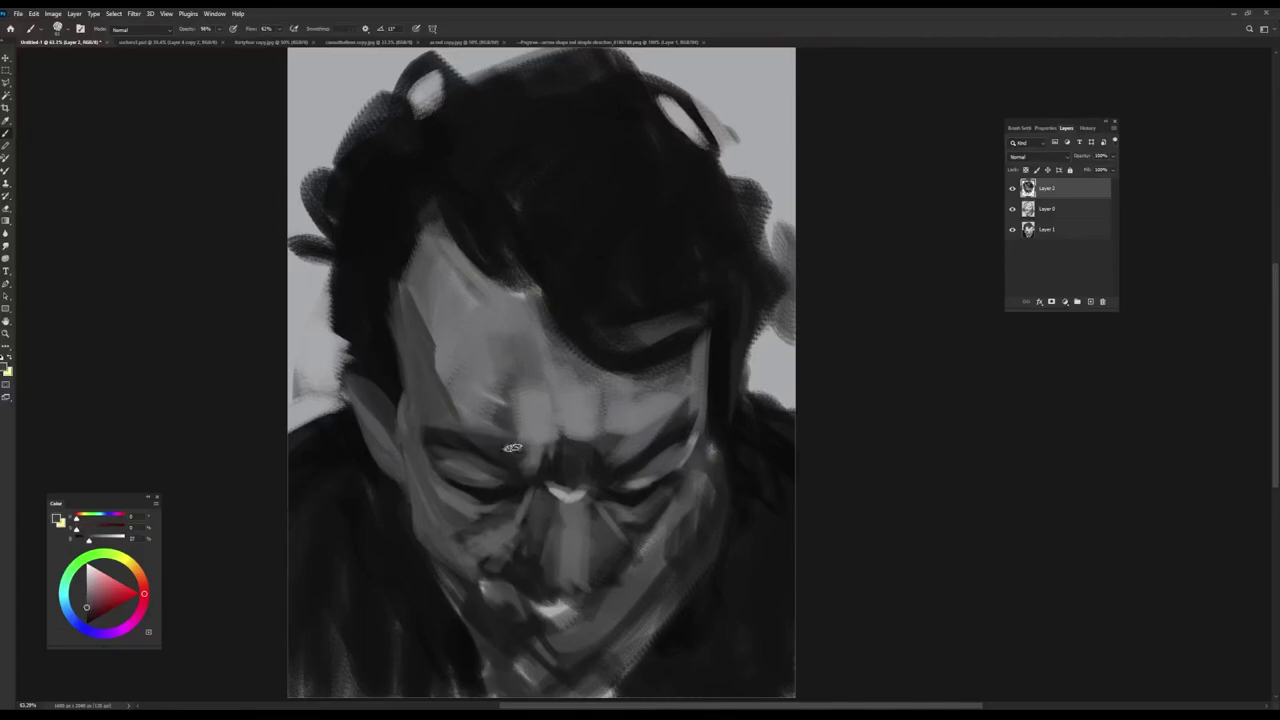
alt+click(493, 434)
mouse_move(484, 438)
mouse_down()
mouse_move(571, 472)
mouse_move(525, 424)
mouse_move(552, 448)
mouse_move(560, 433)
mouse_move(566, 459)
mouse_move(598, 458)
mouse_up()
alt+click(521, 430)
alt+click(570, 438)
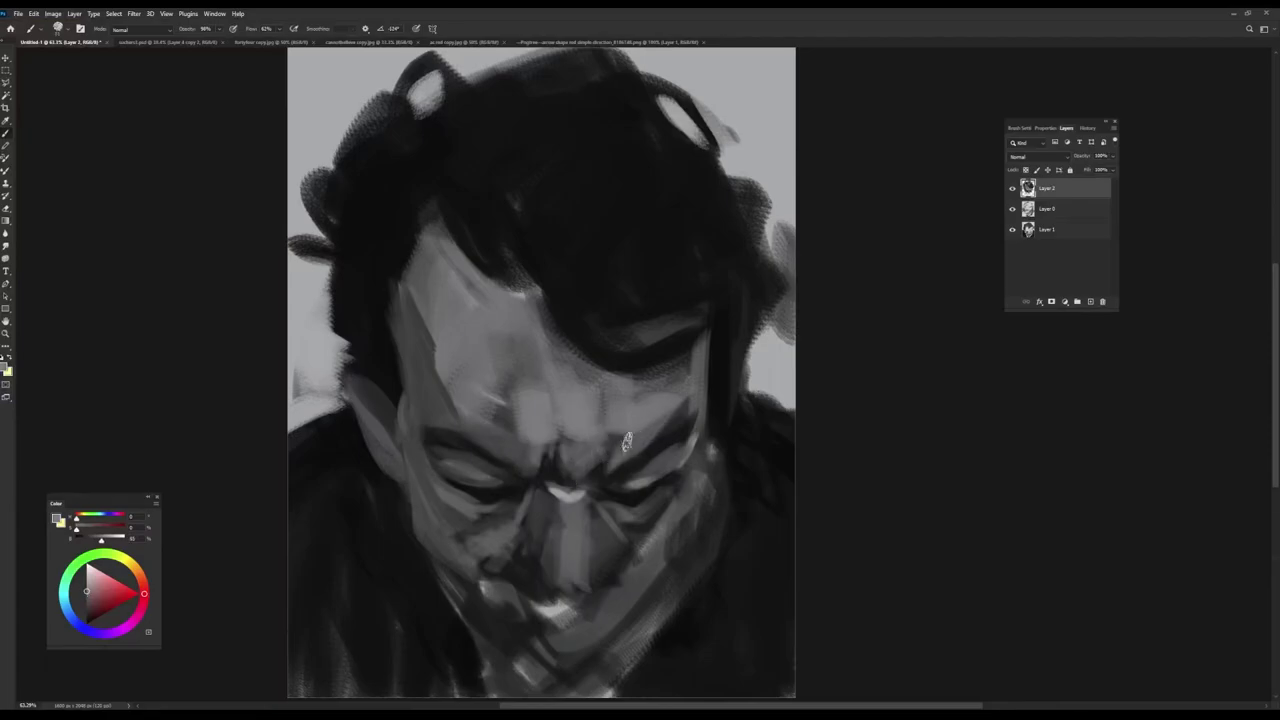
- Blend the forehead tones above the brow and touch up the planes at both temples
alt+click(531, 382)
drag(531, 382, 565, 435)
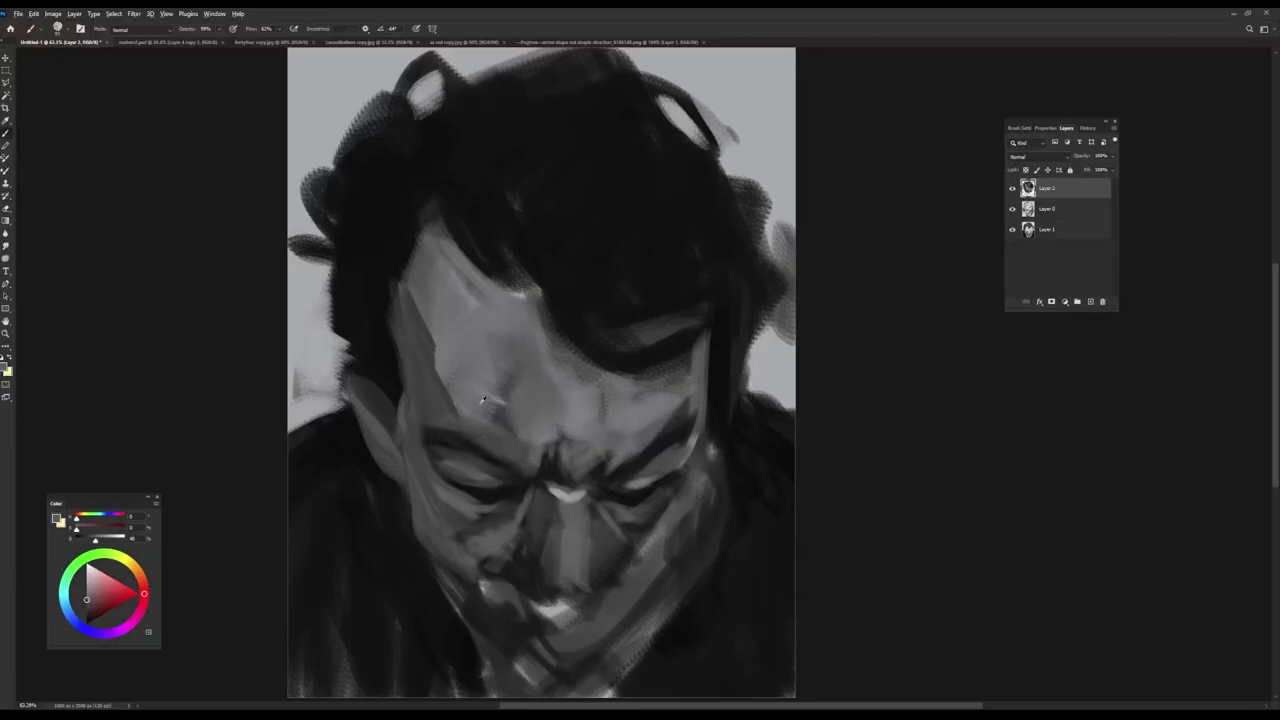
alt+click(433, 426)
alt+click(684, 422)
drag(700, 345, 698, 364)
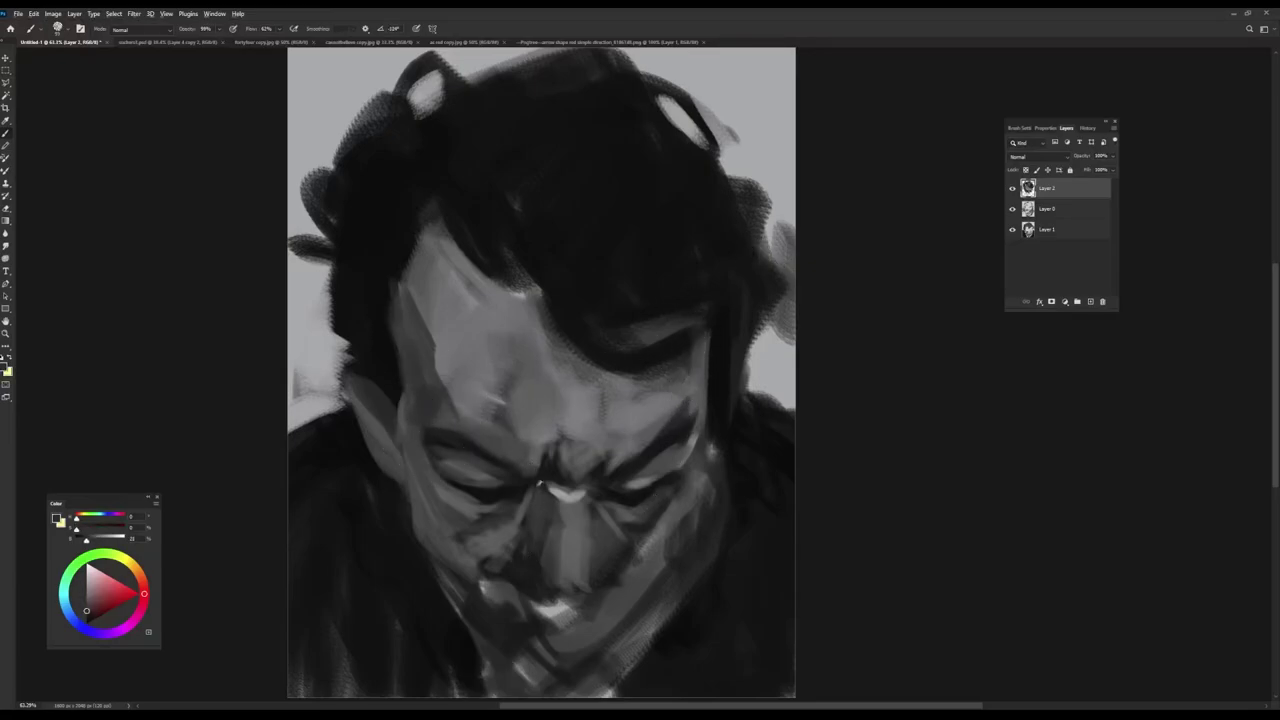
- Soften the shadow along the side of the nose with greys sampled from the cheek
alt+click(513, 520)
alt+click(520, 510)
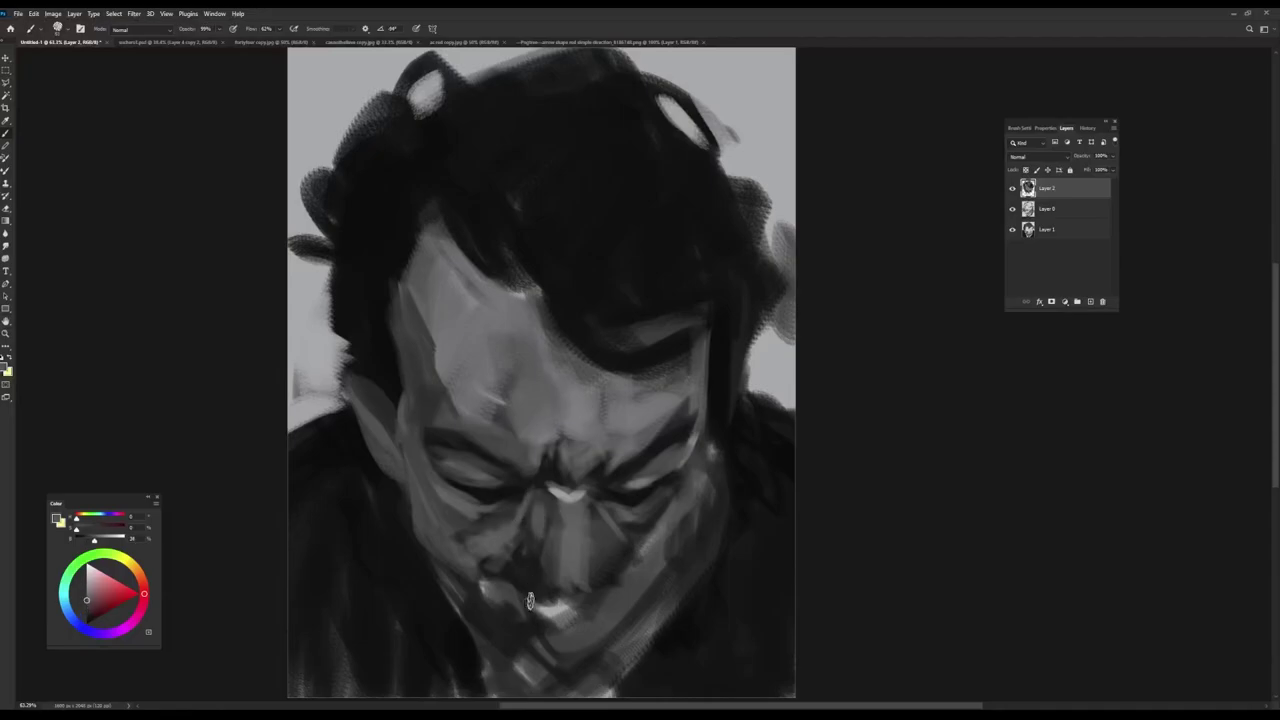
alt+click(505, 517)
alt+click(456, 493)
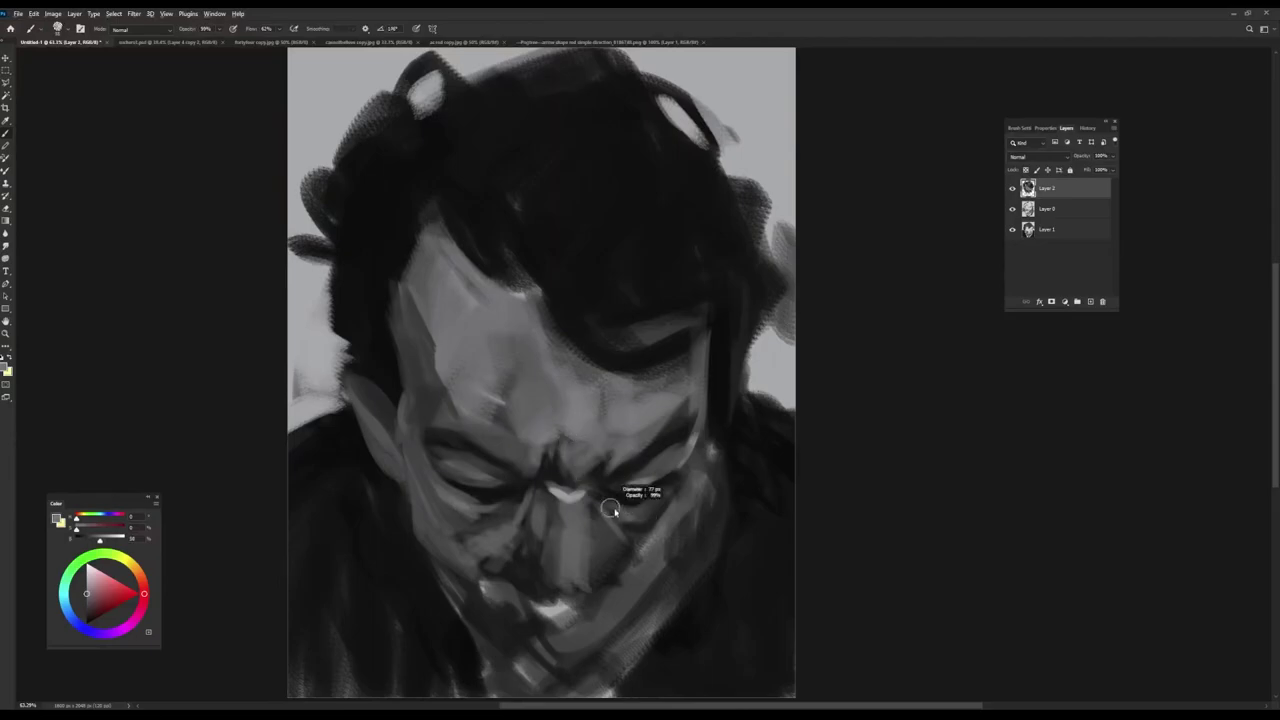
- Paint the far cheek and define its edge with a dark contour running down to the jaw
mouse_move(666, 512)
mouse_down()
mouse_move(669, 481)
mouse_move(710, 426)
mouse_move(690, 518)
mouse_move(614, 628)
mouse_up()
alt+click(715, 405)
alt+click(703, 471)
- Repaint the near cheek and jaw with dark and mid greys sampled from the face
mouse_move(428, 520)
mouse_down()
mouse_move(472, 592)
mouse_move(517, 632)
mouse_up()
alt+click(455, 562)
drag(475, 586, 498, 571)
alt+click(486, 513)
drag(428, 518, 458, 561)
alt+click(437, 519)
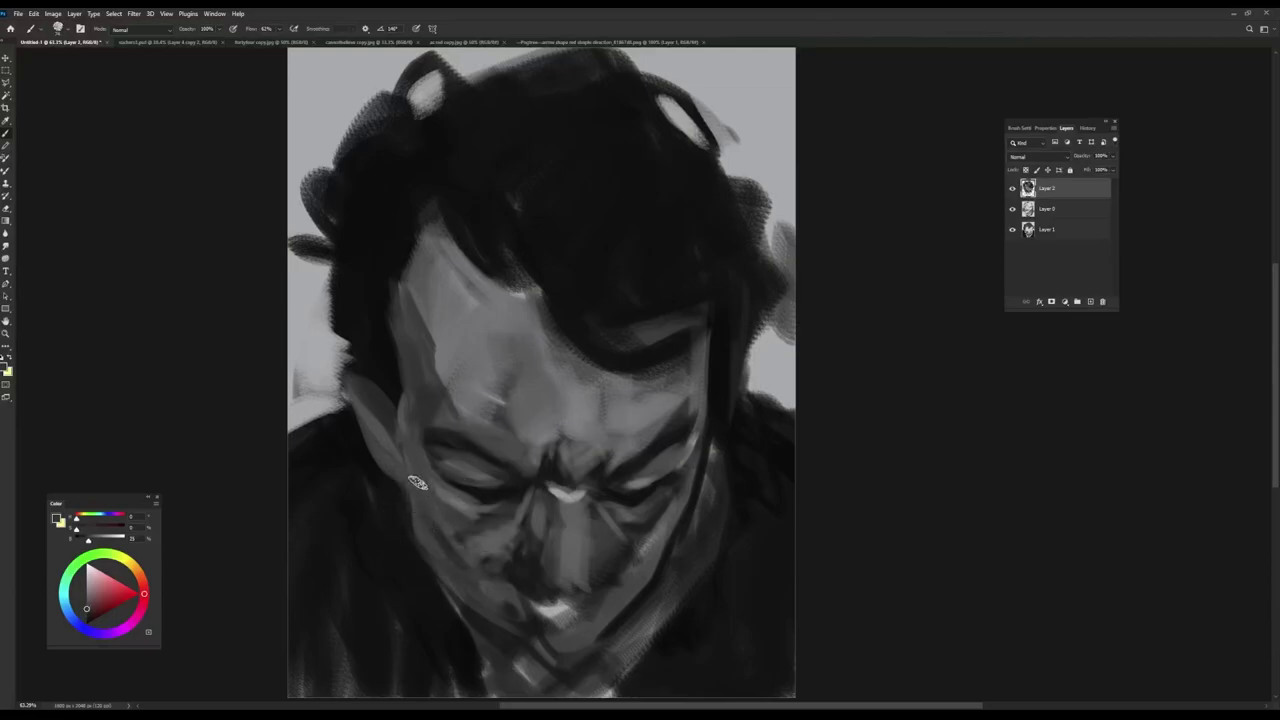
alt+click(457, 531)
- Soften the hairline at the upper corner of the forehead with sampled tones
alt+click(530, 267)
mouse_move(438, 212)
mouse_down()
mouse_move(425, 248)
mouse_move(437, 260)
mouse_up()
mouse_move(468, 212)
mouse_down()
mouse_move(460, 249)
mouse_move(431, 250)
mouse_move(457, 261)
mouse_up()
alt+click(439, 281)
- Darken the outer and lower edge of the ear with black sampled from the hair
alt+click(472, 180)
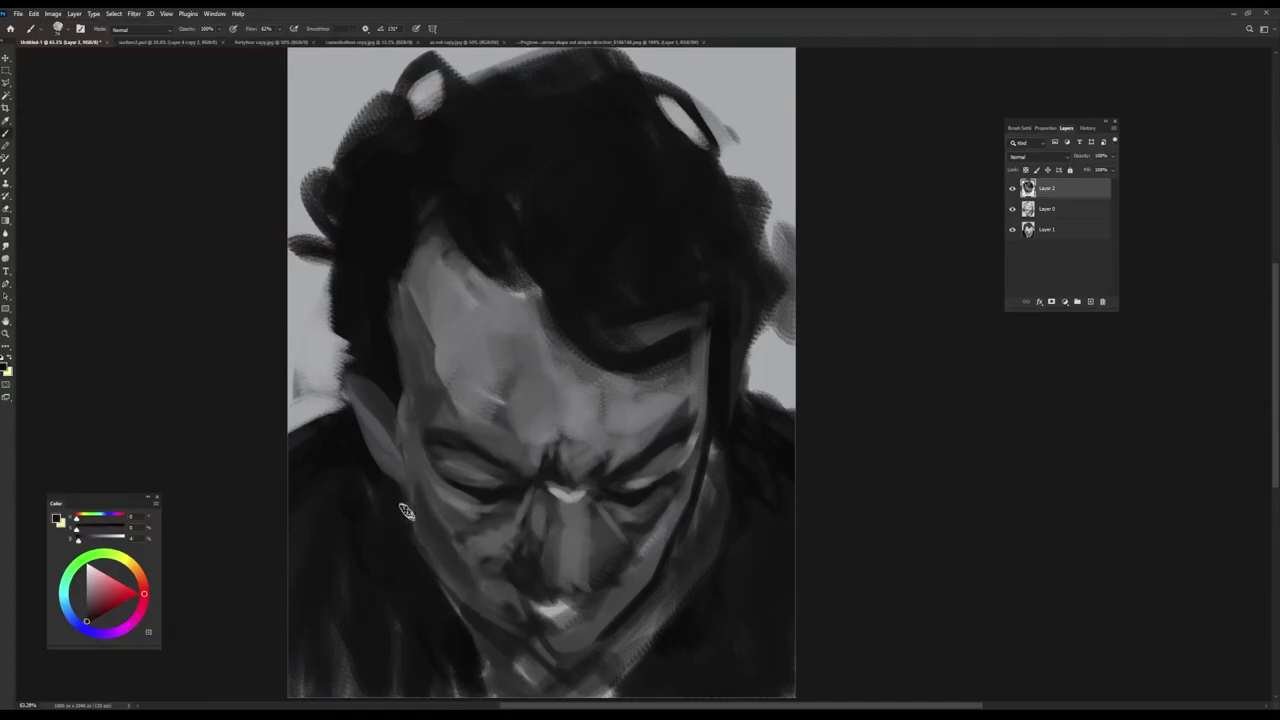
key(shift+Left)
key(shift+Left)
drag(354, 420, 393, 480)
- Reshape the outer end of the near eyebrow with lighter greys sampled from the forehead, rotating the brush tip to suit
alt+click(468, 434)
key(shift+Left)
key(shift+Left)
key(shift+Left)
key(shift+Left)
drag(447, 427, 432, 430)
alt+click(502, 396)
key(shift+Left)
key(shift+Left)
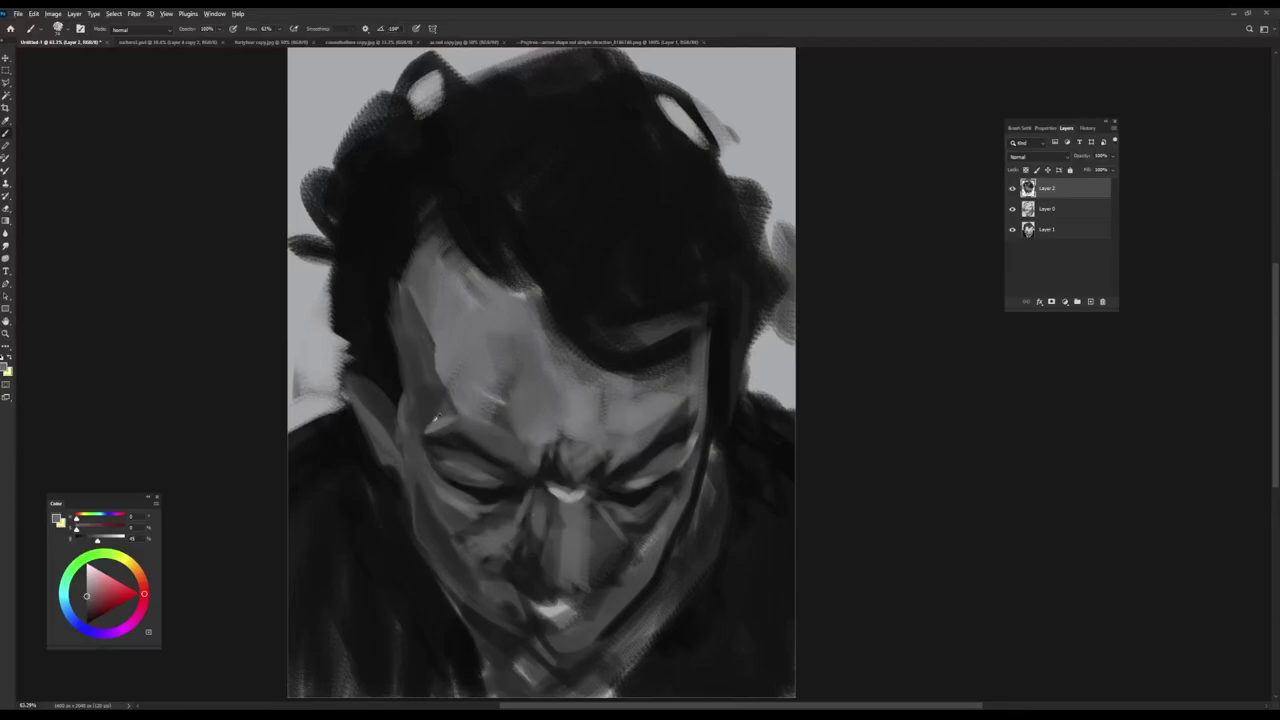
alt+click(425, 418)
drag(312, 295, 312, 335)
drag(303, 270, 303, 320)
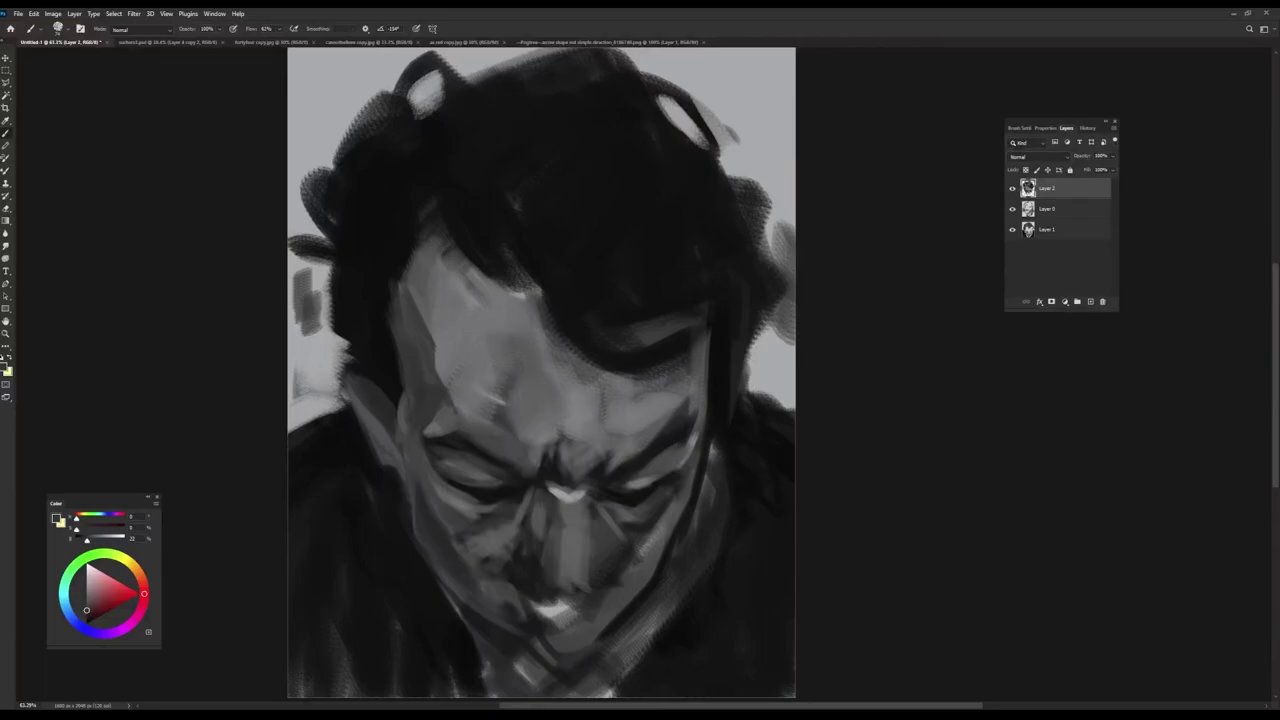
drag(356, 408, 342, 460)
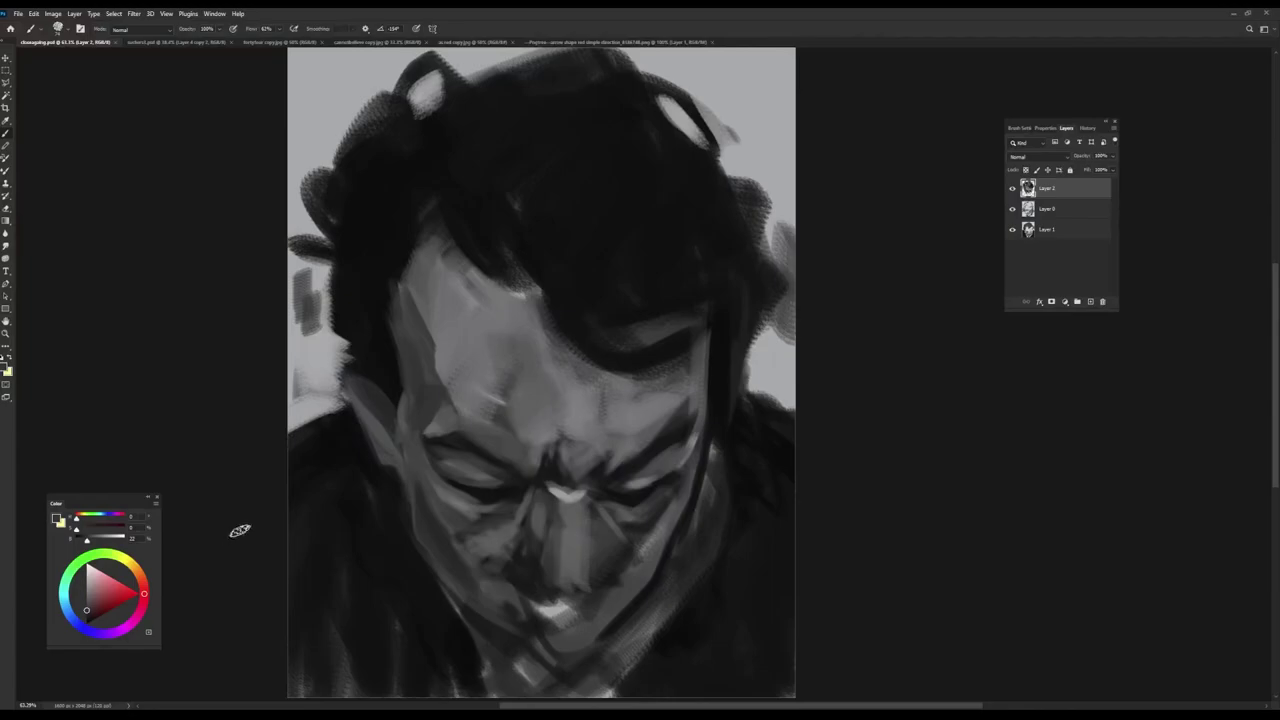
drag(295, 138, 338, 72)
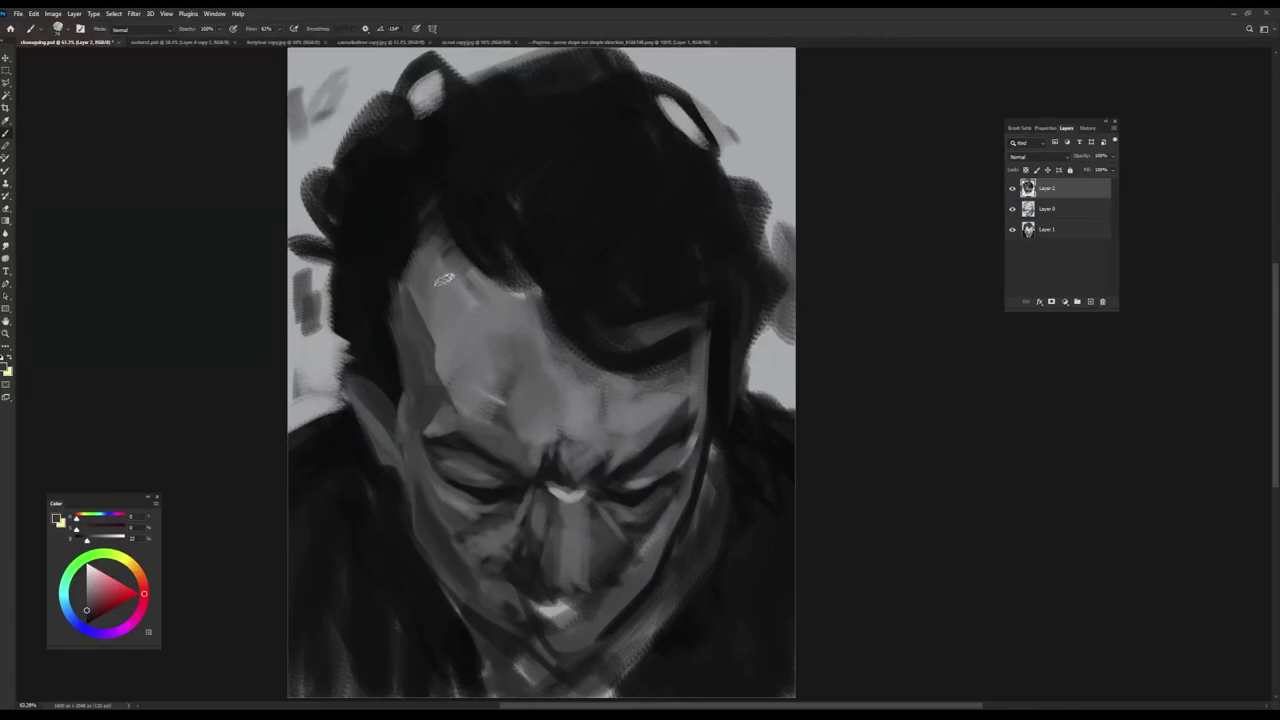
key(ctrl+z)
key(ctrl+z)
key(ctrl+z)
key(ctrl+z)
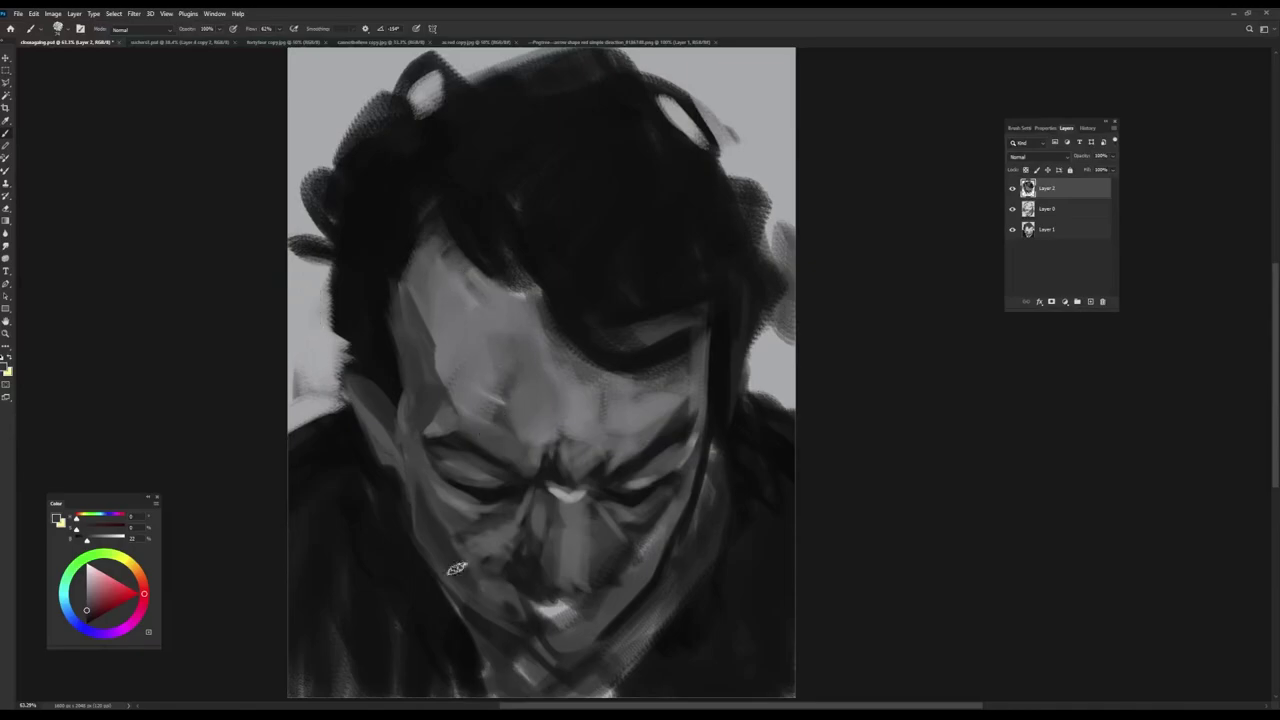
- Blend lighter greys into the near cheek beside the nose
alt+click(497, 537)
alt+click(491, 394)
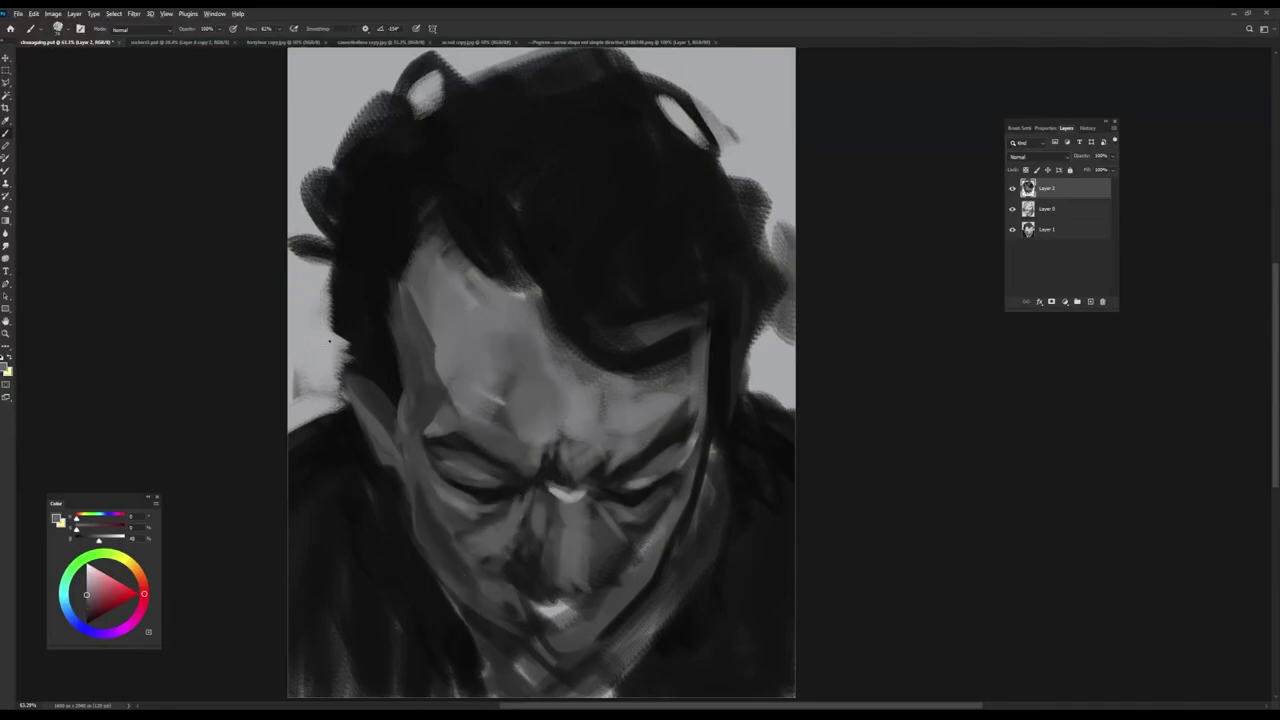
drag(523, 507, 483, 546)
alt+click(477, 549)
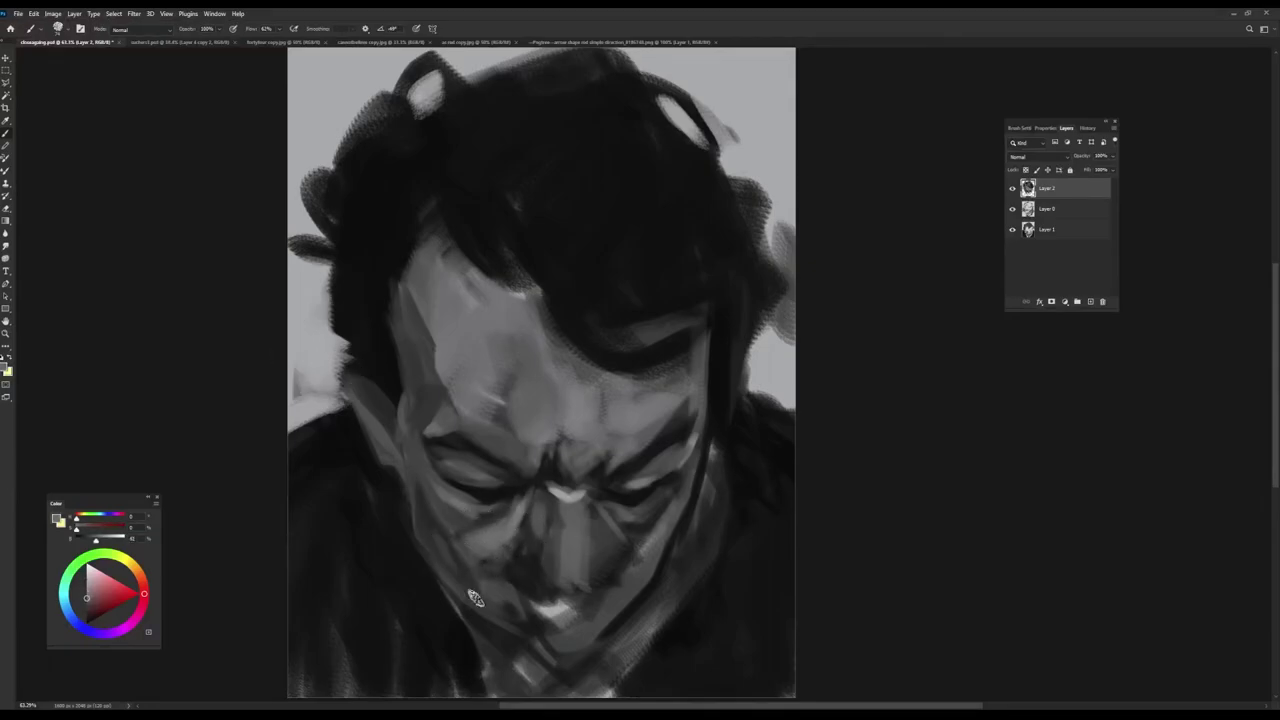
alt+click(444, 550)
alt+click(493, 560)
- Cover the bright patch at the nose tip with darker sampled greys and extend the nose downward
alt+click(527, 574)
drag(532, 588, 562, 618)
alt+click(535, 565)
alt+click(553, 575)
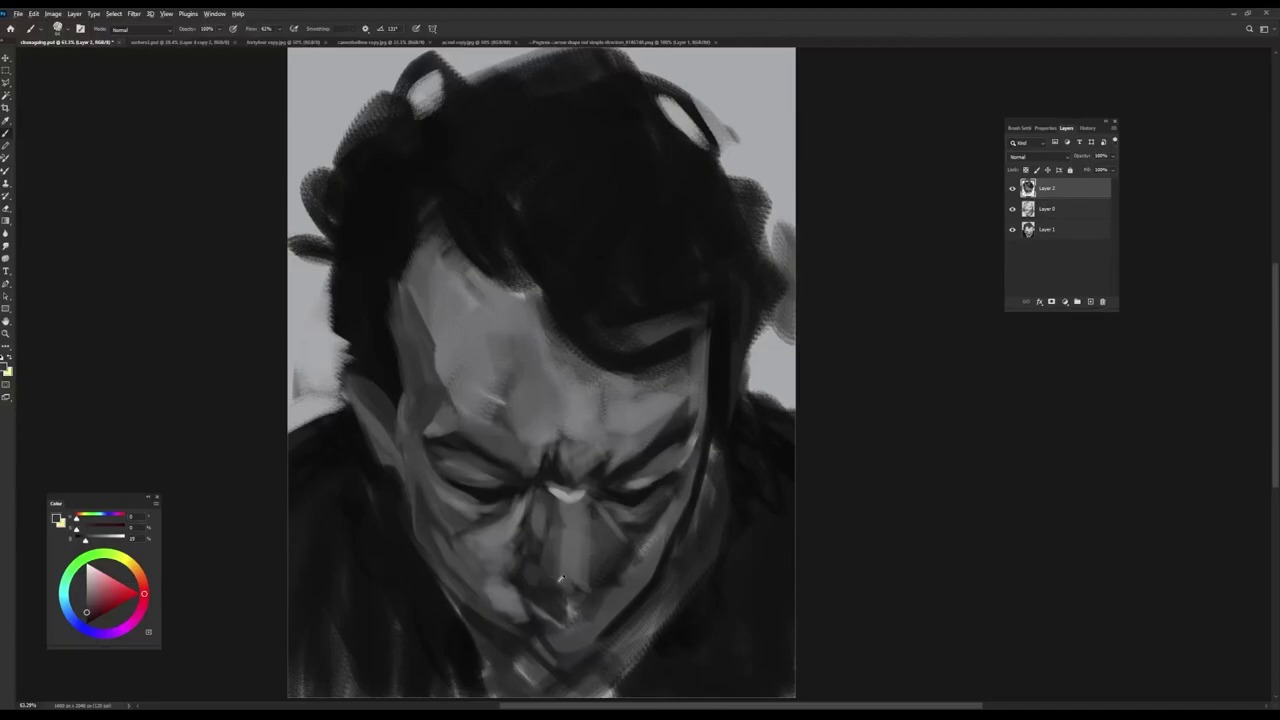
drag(574, 576, 571, 609)
alt+click(569, 556)
- Lighten the dark furrow between the brows with sampled greys and undo the last stroke
alt+right_click(531, 475)
alt+click(576, 458)
drag(553, 472, 558, 439)
mouse_move(566, 482)
mouse_down()
mouse_move(561, 439)
mouse_move(563, 477)
mouse_move(552, 473)
mouse_up()
alt+click(579, 443)
alt+click(560, 432)
mouse_move(560, 436)
mouse_down()
mouse_move(581, 482)
mouse_move(565, 504)
mouse_move(546, 456)
mouse_up()
alt+click(545, 477)
alt+right_click(561, 440)
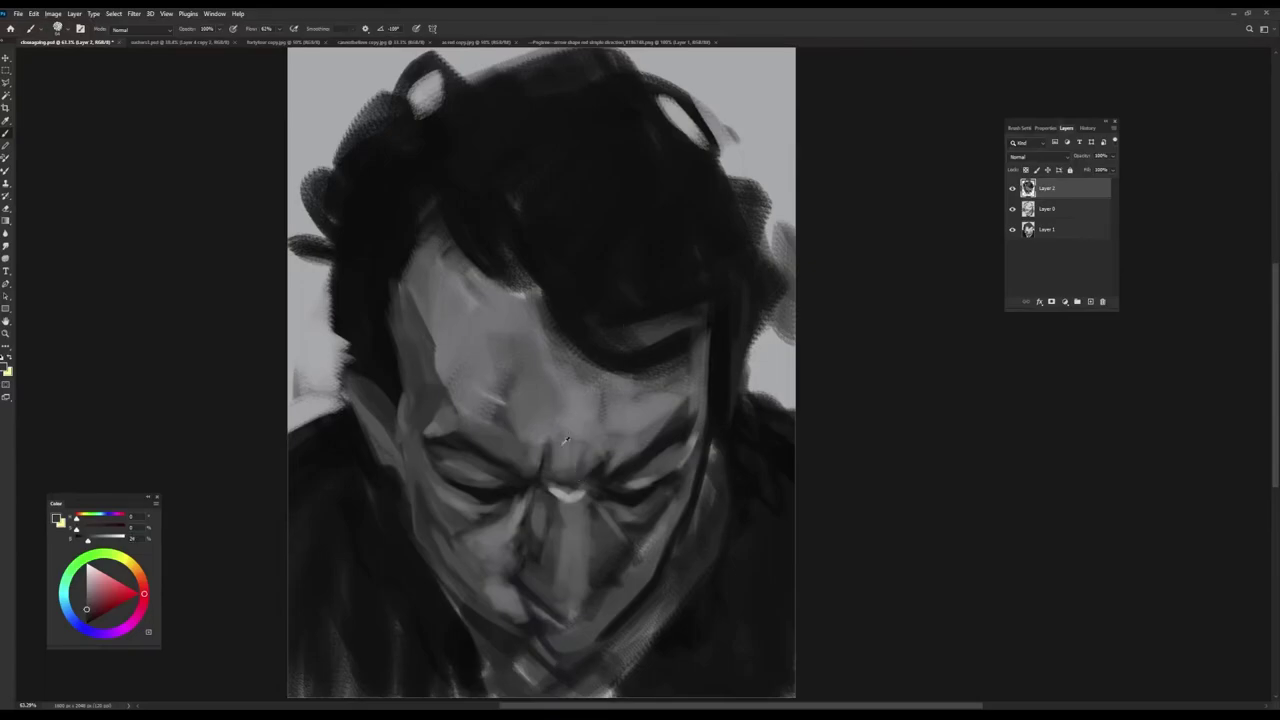
key(ctrl+z)
- Repaint the furrow between the brows and add a light vertical stroke just above the nose bridge
alt+click(547, 476)
drag(580, 463, 567, 482)
alt+click(554, 429)
alt+click(567, 494)
- Add light grey highlights to both upper eyelids and tidy their edges with dark tones
alt+right_click(527, 526)
alt+right_click(483, 475)
mouse_move(466, 481)
mouse_down()
mouse_move(484, 485)
mouse_move(442, 464)
mouse_move(466, 466)
mouse_up()
alt+click(481, 484)
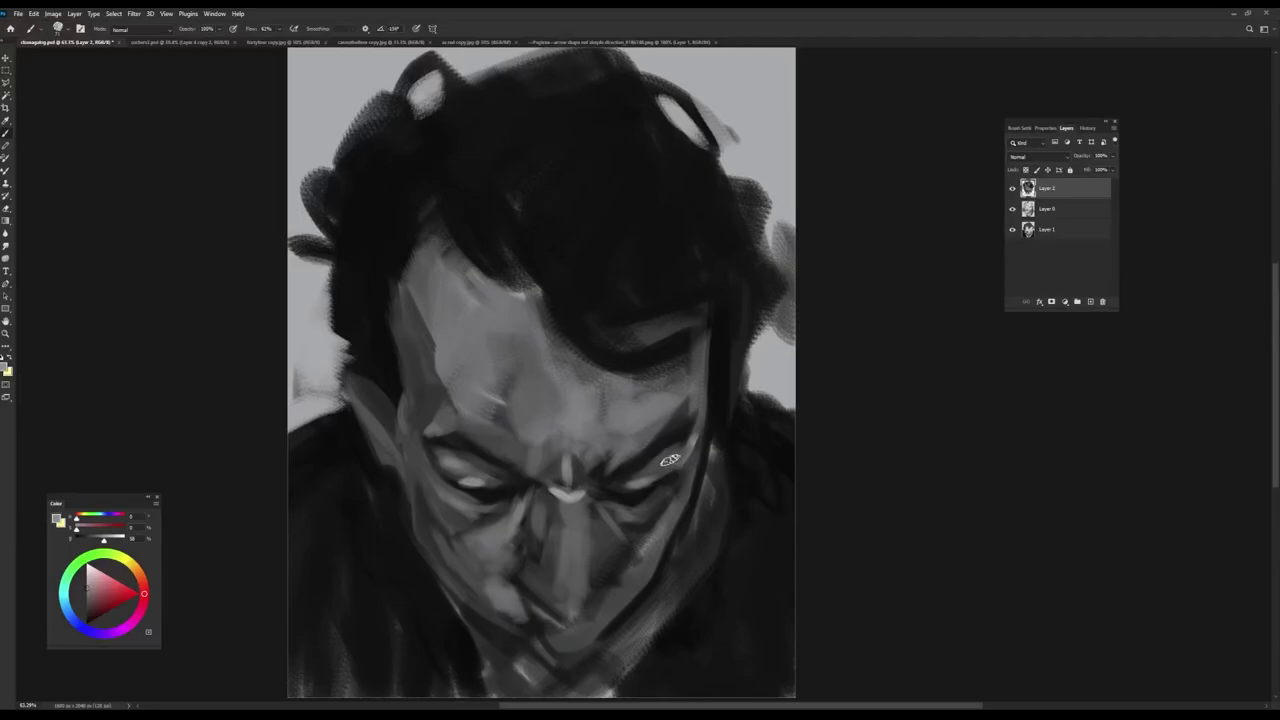
drag(647, 474, 676, 461)
alt+click(627, 479)
drag(450, 471, 487, 469)
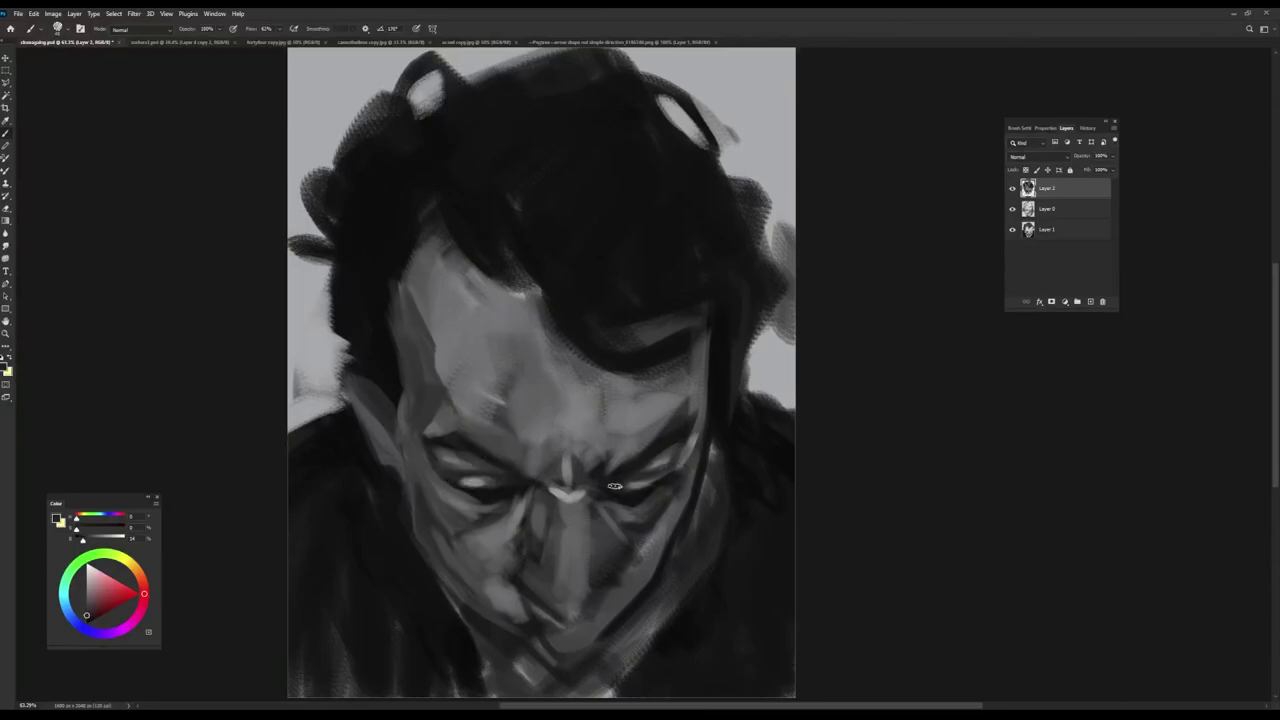
- Shade under the nose and model the near nostril wing with sampled greys
drag(502, 552, 481, 560)
mouse_move(510, 600)
mouse_down()
mouse_move(533, 598)
mouse_move(565, 630)
mouse_up()
alt+click(547, 549)
alt+click(580, 494)
mouse_move(544, 588)
mouse_down()
mouse_move(549, 558)
mouse_move(555, 610)
mouse_up()
alt+click(549, 558)
alt+click(541, 586)
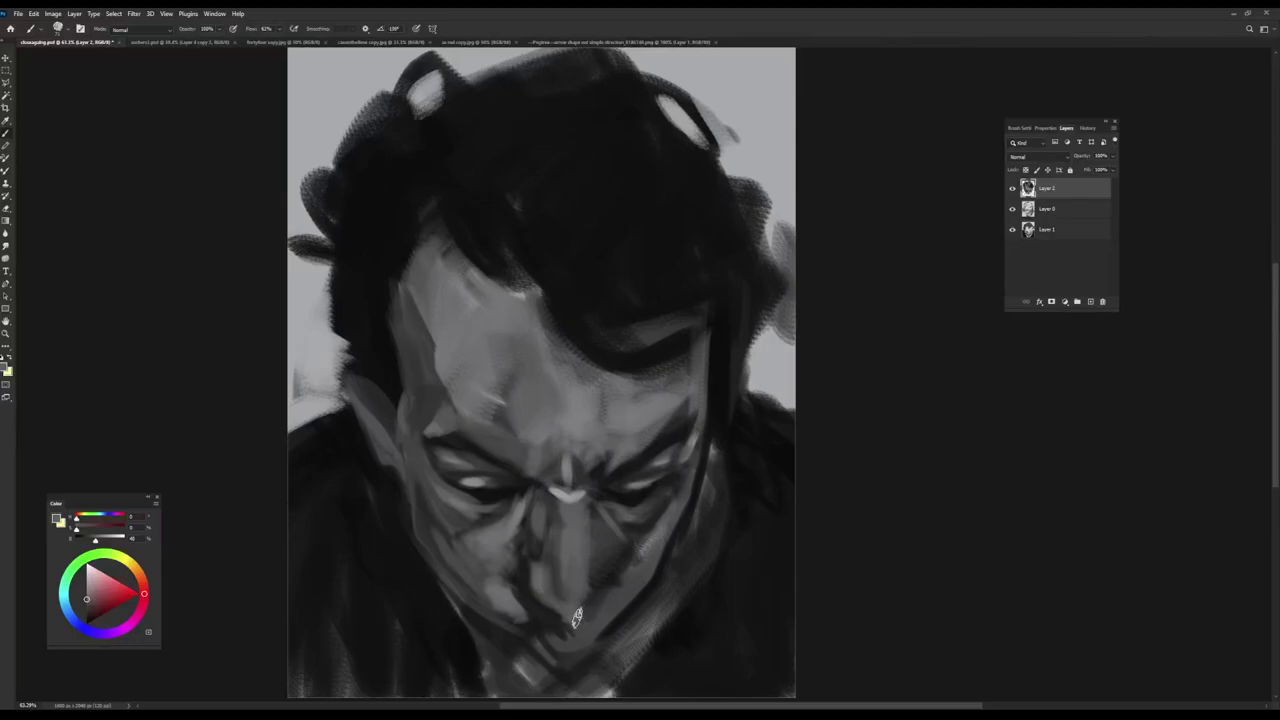
- Paint a light highlight along the nose ridge down to the tip
alt+click(580, 491)
mouse_move(577, 582)
mouse_down()
mouse_move(575, 614)
mouse_move(572, 562)
mouse_up()
drag(569, 517, 575, 618)
alt+right_click(559, 521)
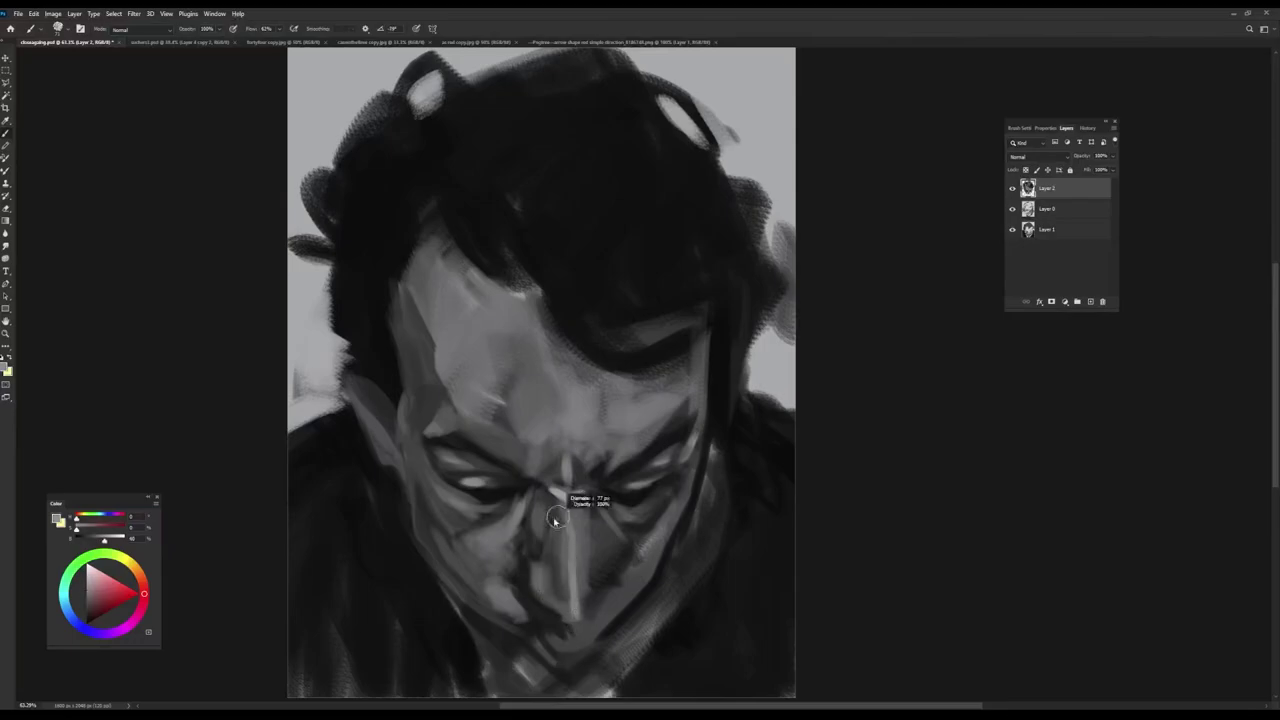
alt+click(603, 503)
alt+right_click(583, 523)
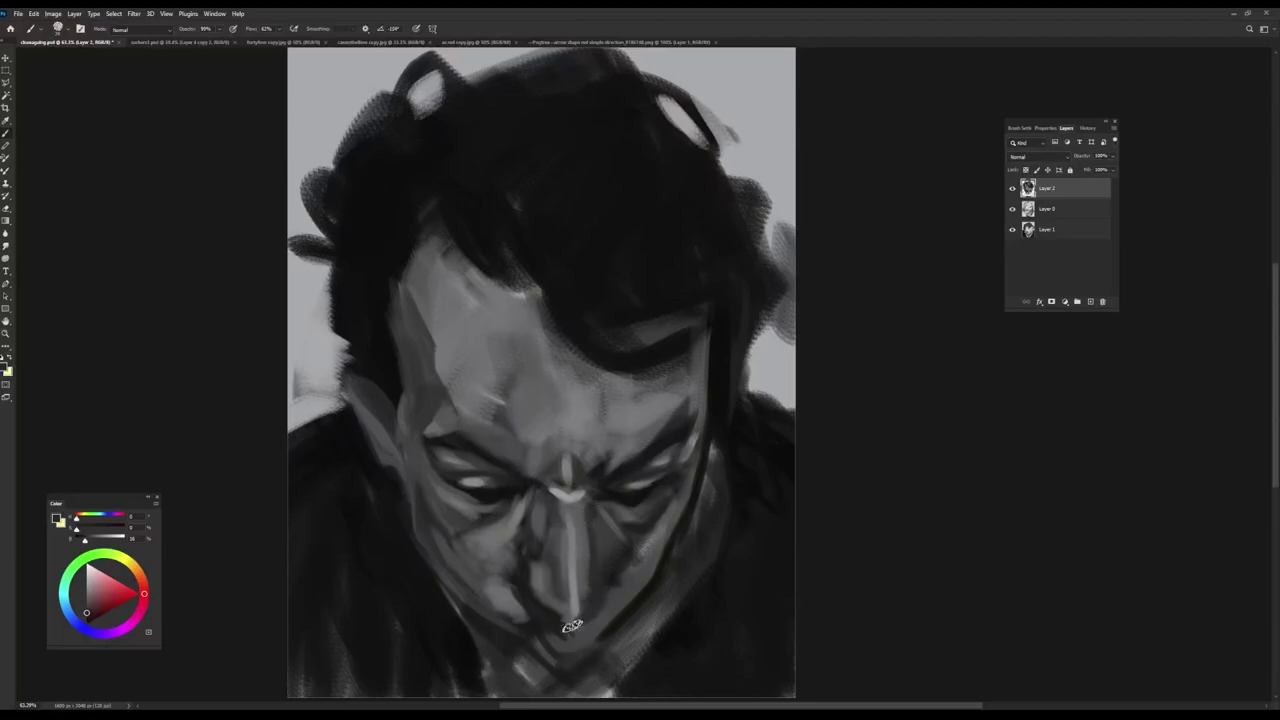
- Model the far cheek under the eye with mid-grey strokes running down toward the jaw
drag(617, 546, 643, 552)
alt+right_click(650, 540)
alt+click(672, 508)
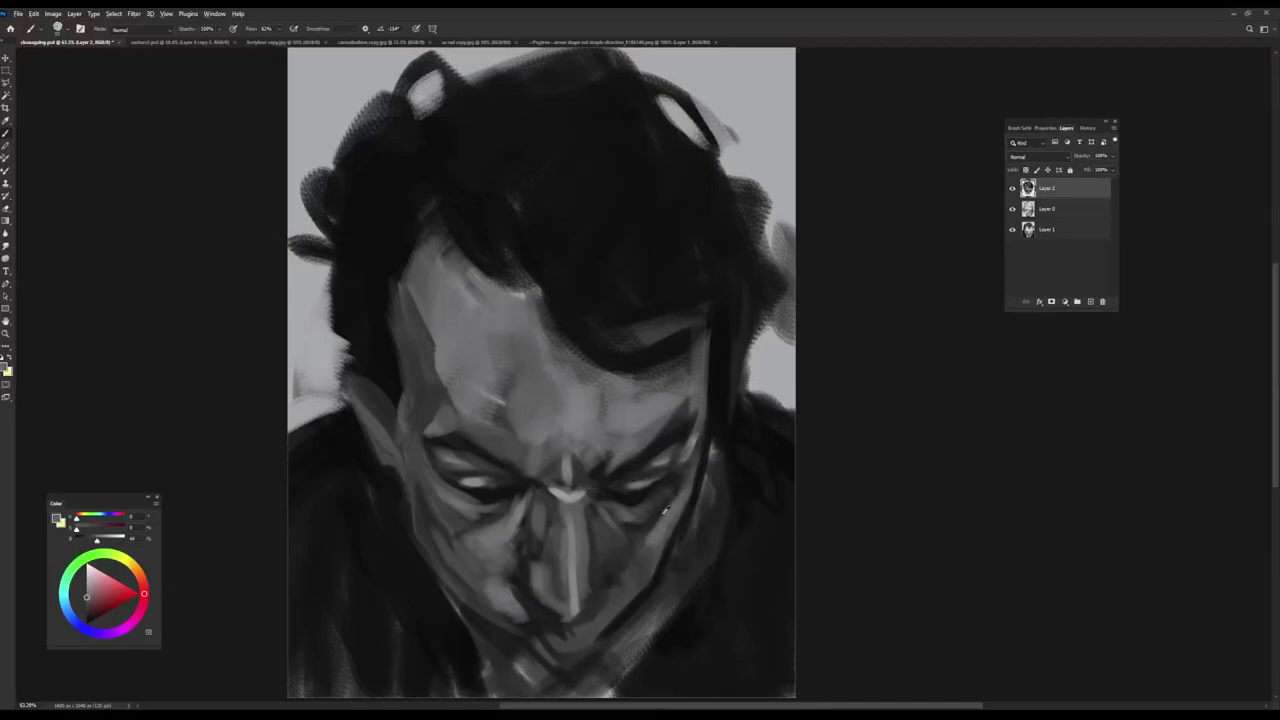
alt+click(656, 529)
drag(690, 500, 628, 597)
alt+click(634, 562)
drag(653, 544, 645, 589)
- Darken the shadow between the nose wing and the near cheek
alt+click(590, 583)
alt+click(556, 567)
drag(550, 583, 516, 578)
alt+click(522, 547)
- Touch up the inner corner of the near eye and clean up the far eyebrow's upper edge
alt+click(530, 493)
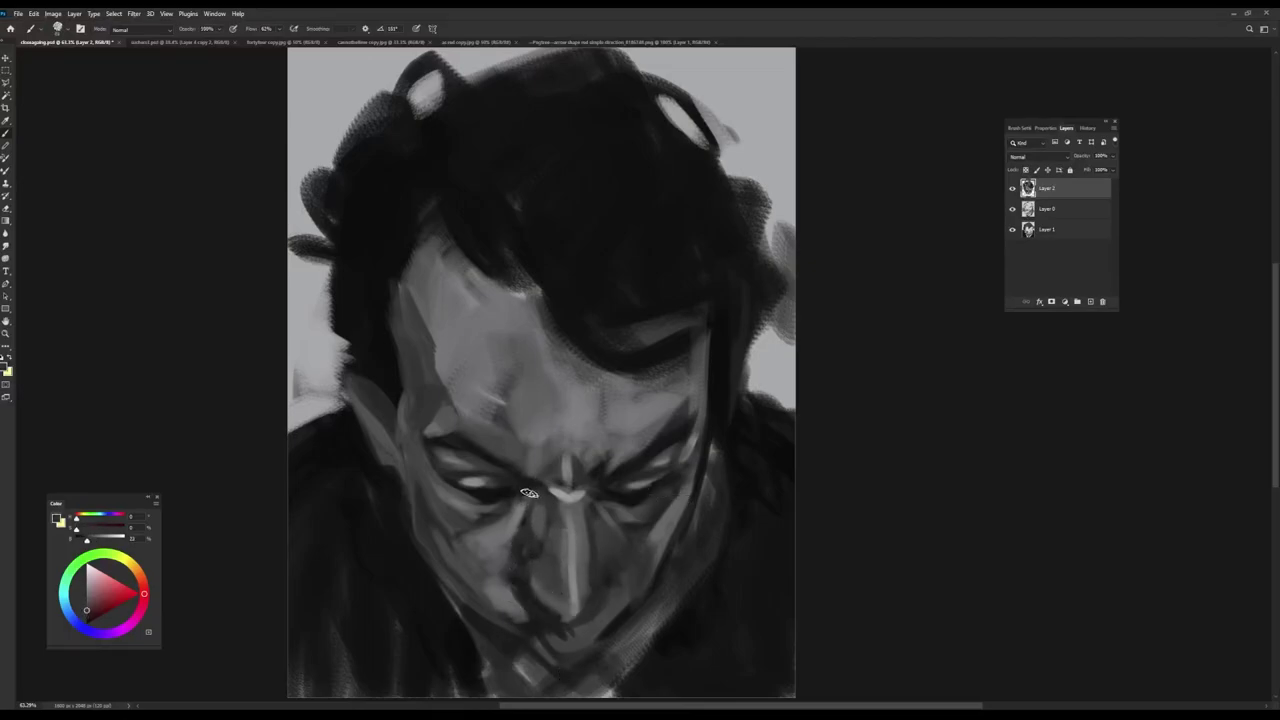
alt+click(524, 494)
alt+click(672, 450)
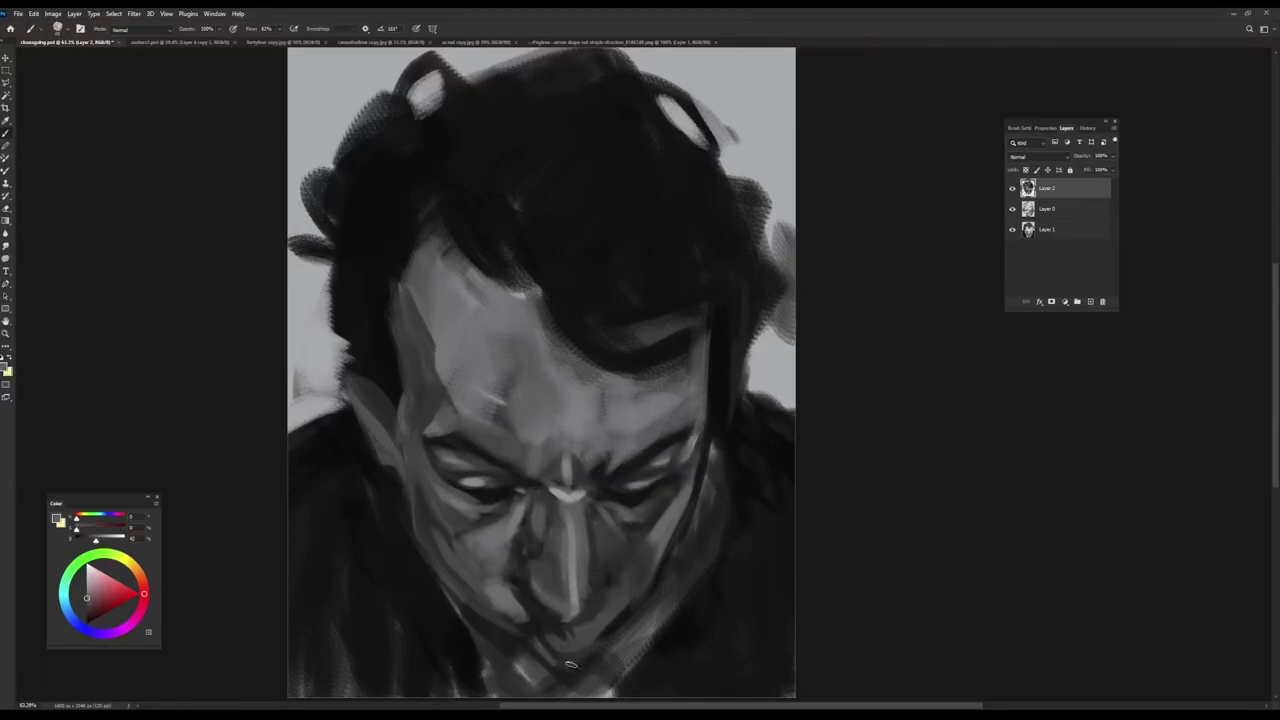
- Paint dark tones over the neck and coat below the near jaw to sharpen the jawline
alt+click(487, 601)
alt+click(478, 604)
alt+click(447, 625)
mouse_move(466, 625)
mouse_down()
mouse_move(477, 667)
mouse_move(506, 692)
mouse_move(494, 706)
mouse_up()
drag(476, 651, 456, 704)
mouse_move(427, 662)
mouse_down()
mouse_move(380, 708)
mouse_move(375, 627)
mouse_move(346, 544)
mouse_move(320, 658)
mouse_up()
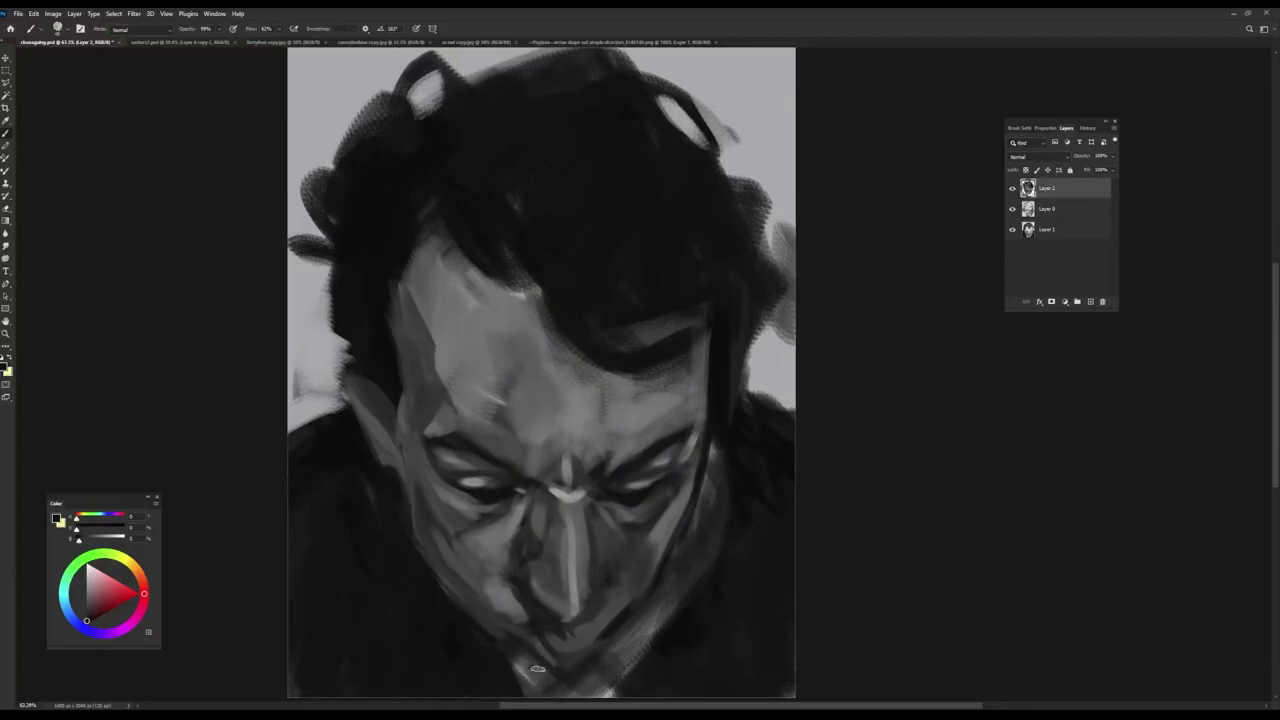
- Darken the near side of the chin and shape the upper lip area below the nose
drag(496, 638, 562, 696)
alt+click(523, 622)
drag(517, 613, 550, 640)
- Blend mid-grey strokes into the far cheek beside the nose with the brush at full opacity
alt+click(641, 542)
key(0)
alt+click(614, 537)
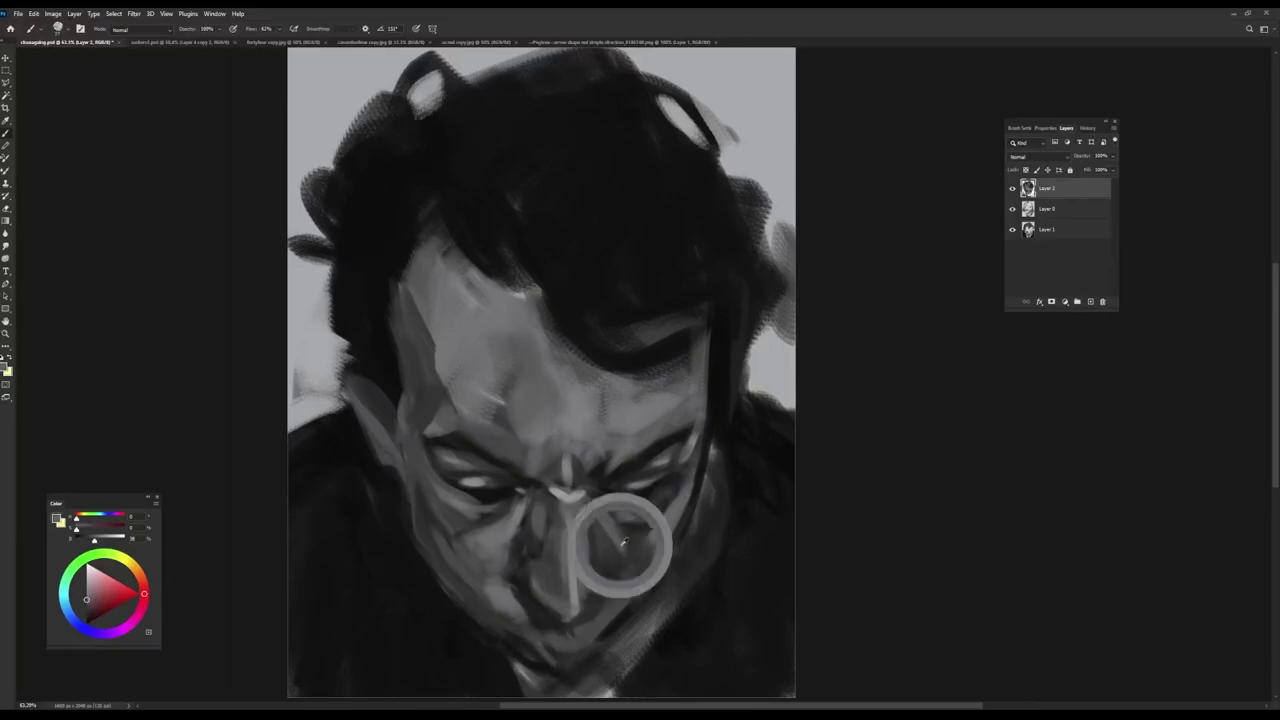
mouse_move(614, 553)
mouse_down()
mouse_move(609, 578)
mouse_move(601, 538)
mouse_move(639, 527)
mouse_up()
alt+click(507, 524)
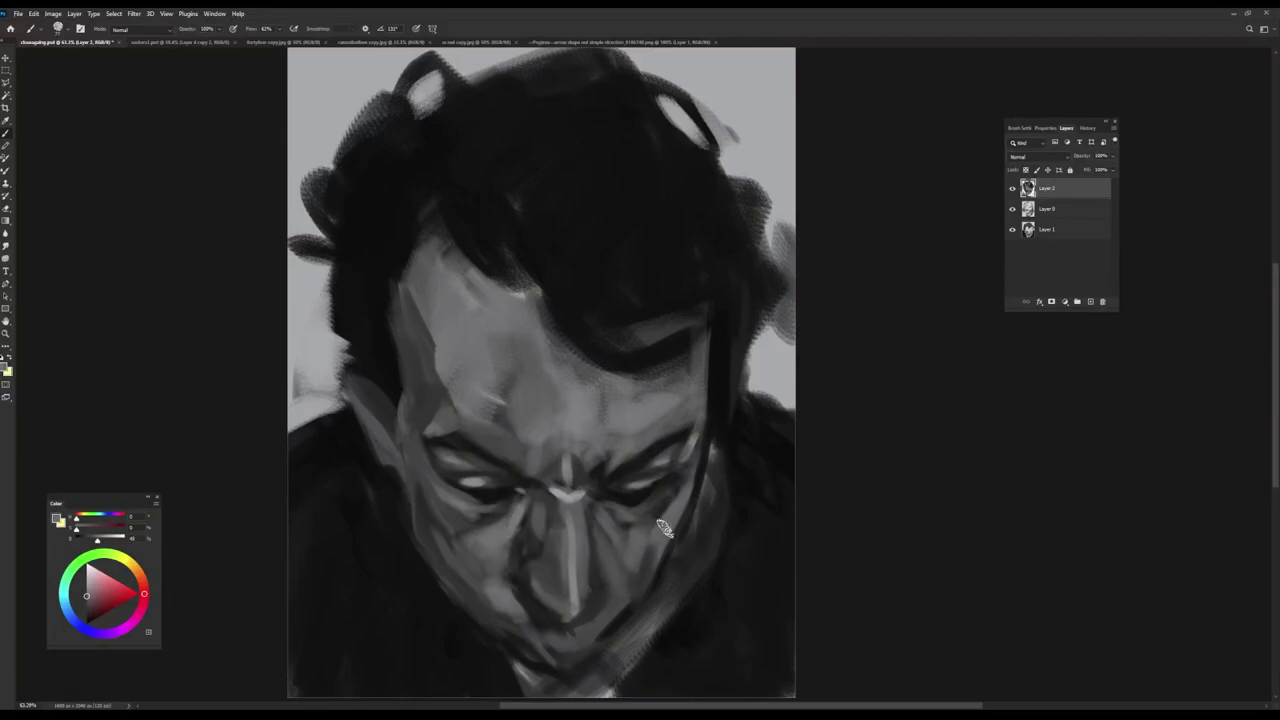
- Lighten the area beside the far nostril and define the far side plane of the nose
alt+right_click(620, 582)
drag(617, 600, 592, 628)
alt+click(610, 578)
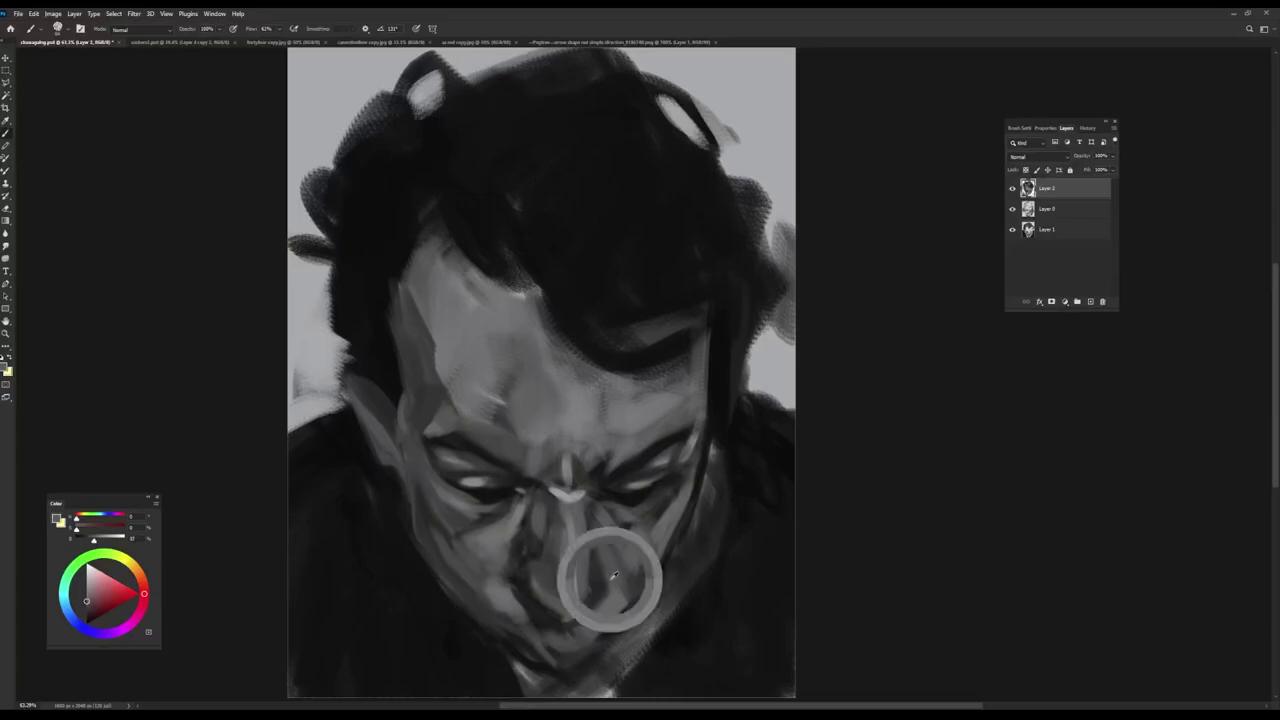
alt+click(590, 579)
drag(584, 539, 590, 588)
alt+click(589, 577)
alt+click(544, 600)
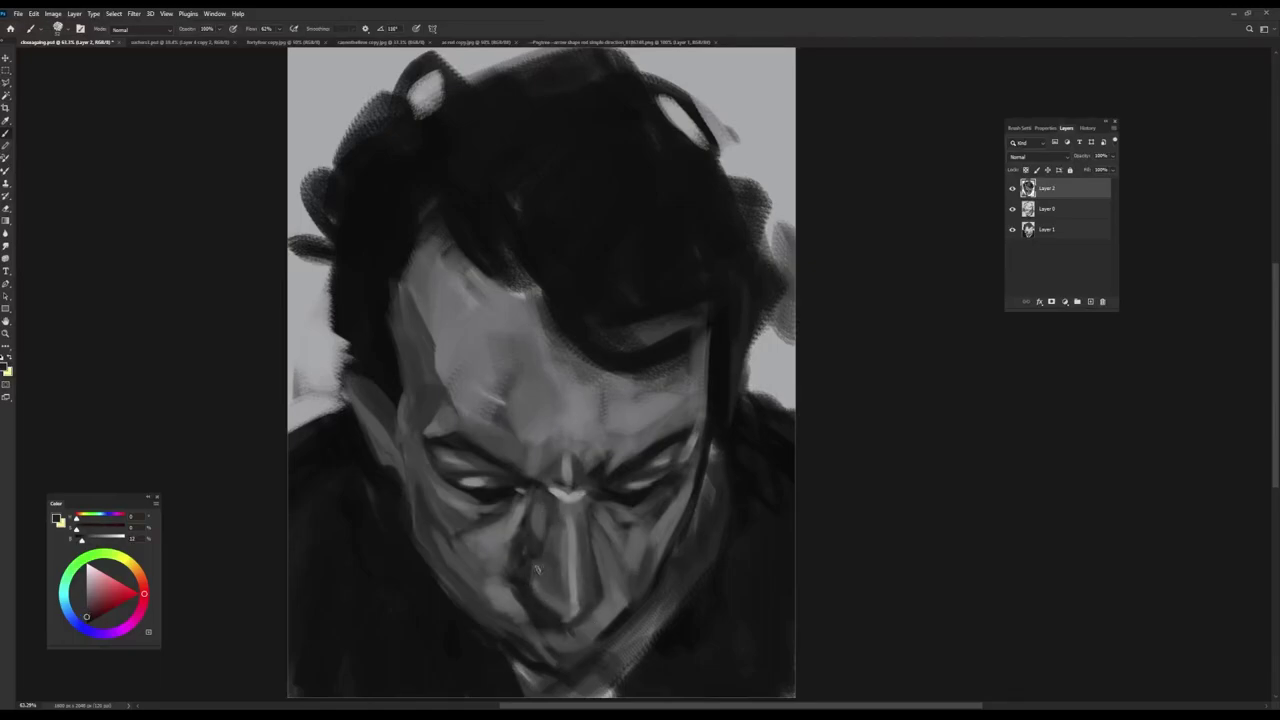
- Refine the near nostril and the underside of the nose with sampled light and dark greys
alt+click(545, 565)
alt+click(553, 590)
alt+click(564, 493)
drag(537, 580, 545, 595)
alt+click(590, 596)
alt+click(488, 498)
alt+click(577, 635)
alt+click(579, 634)
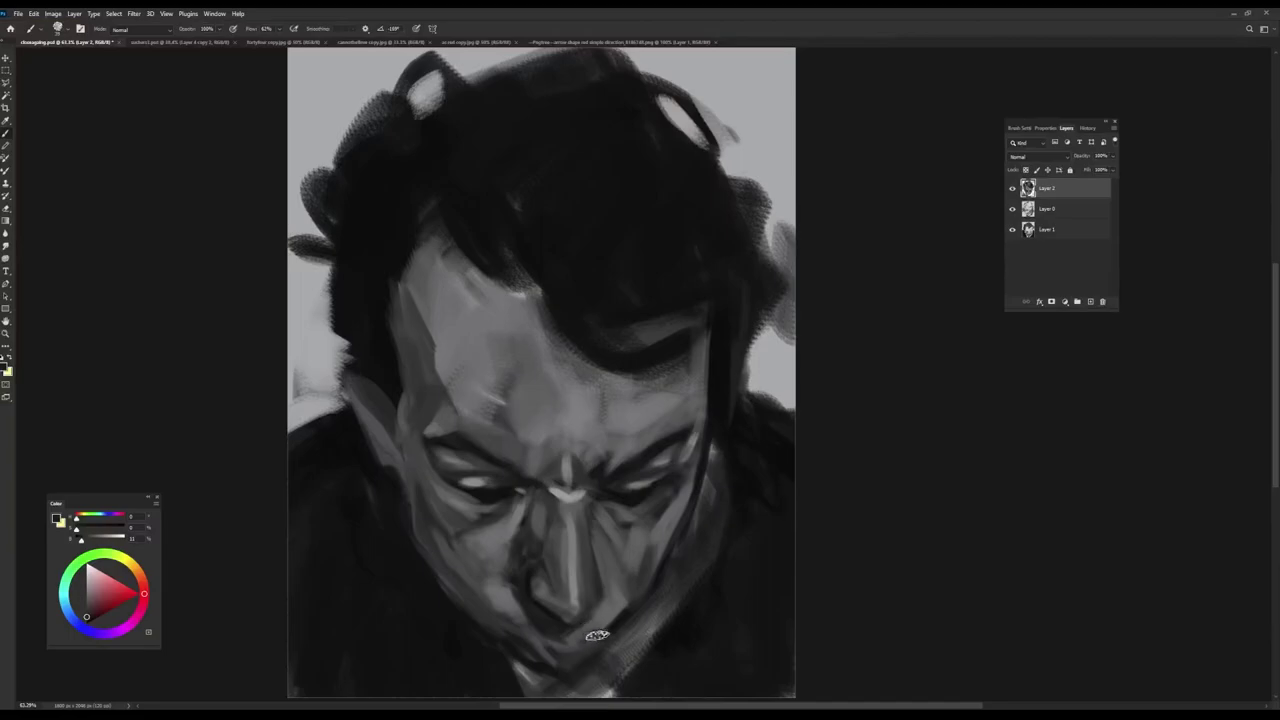
- Paint the dark line of the mouth and tone down the light patch on the chin below it
alt+click(609, 639)
alt+click(488, 496)
drag(521, 636, 566, 652)
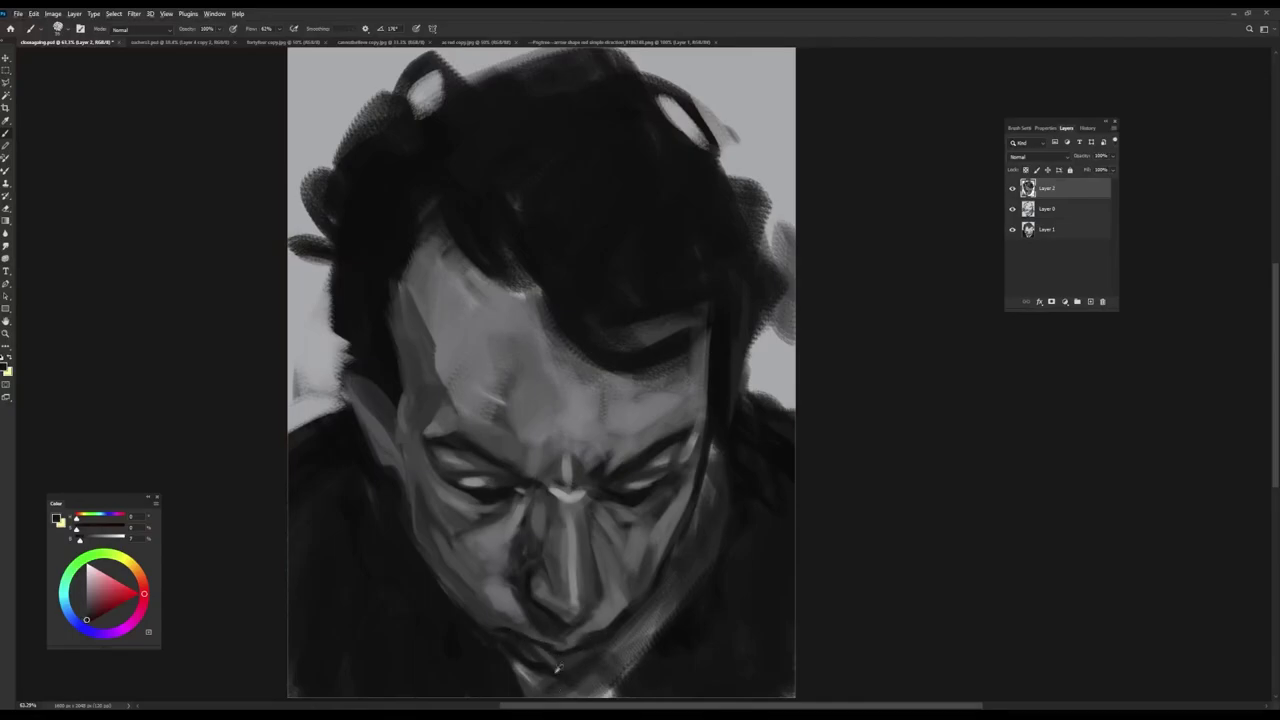
mouse_move(520, 638)
mouse_down()
mouse_move(543, 668)
mouse_move(509, 645)
mouse_move(543, 681)
mouse_move(531, 662)
mouse_move(558, 657)
mouse_move(542, 656)
mouse_move(551, 678)
mouse_move(516, 666)
mouse_move(531, 694)
mouse_move(581, 675)
mouse_up()
alt+click(508, 647)
alt+click(542, 657)
alt+click(496, 631)
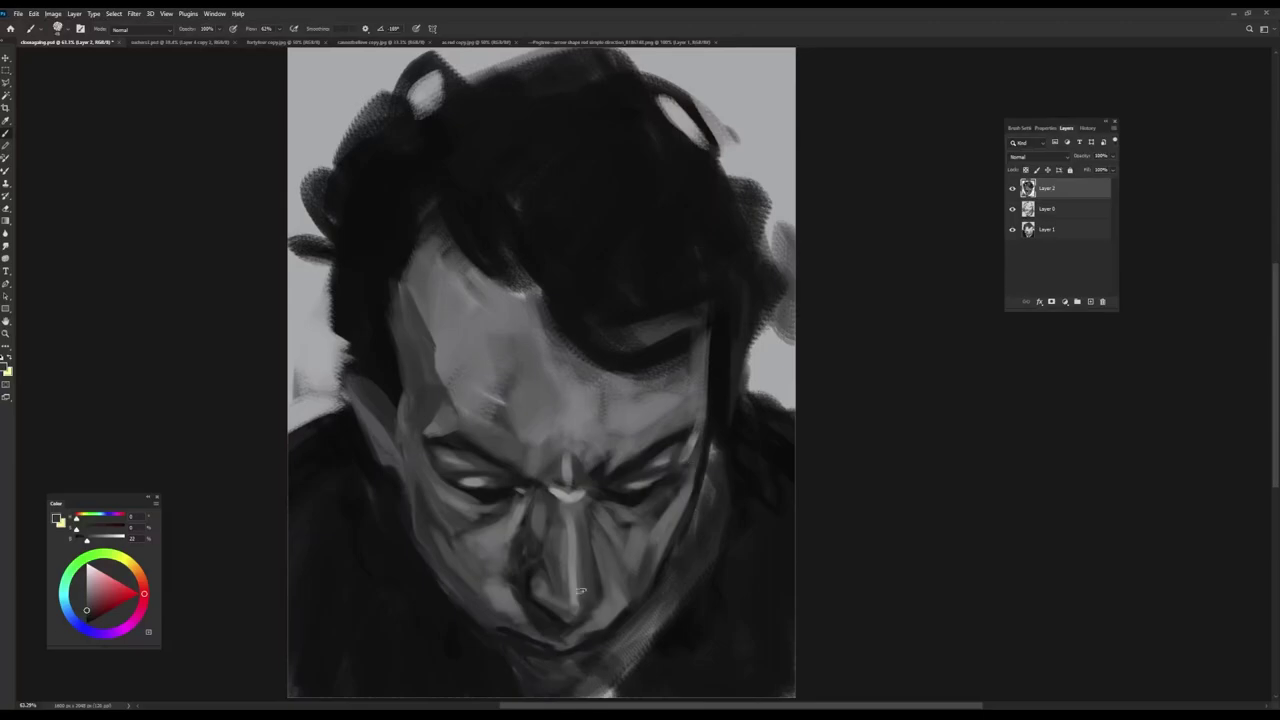
- Cover the neck beside the far jaw with near-black strokes to carve out the jaw and chin contour
alt+click(658, 572)
drag(630, 628, 575, 681)
drag(726, 446, 645, 655)
mouse_move(689, 474)
mouse_down()
mouse_move(549, 694)
mouse_move(517, 694)
mouse_up()
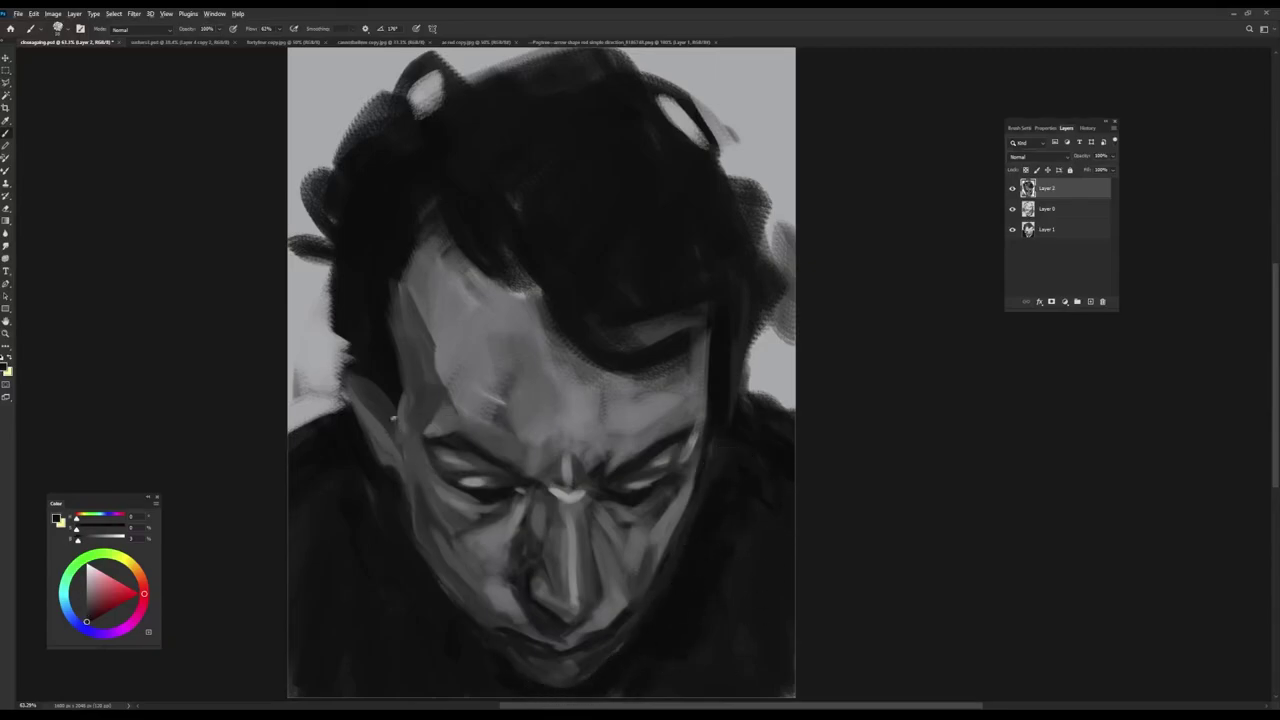
- Extend the black sideburn hair over the ear and trim its outer edge with background grey
mouse_move(360, 376)
mouse_down()
mouse_move(385, 426)
mouse_move(393, 395)
mouse_move(385, 461)
mouse_up()
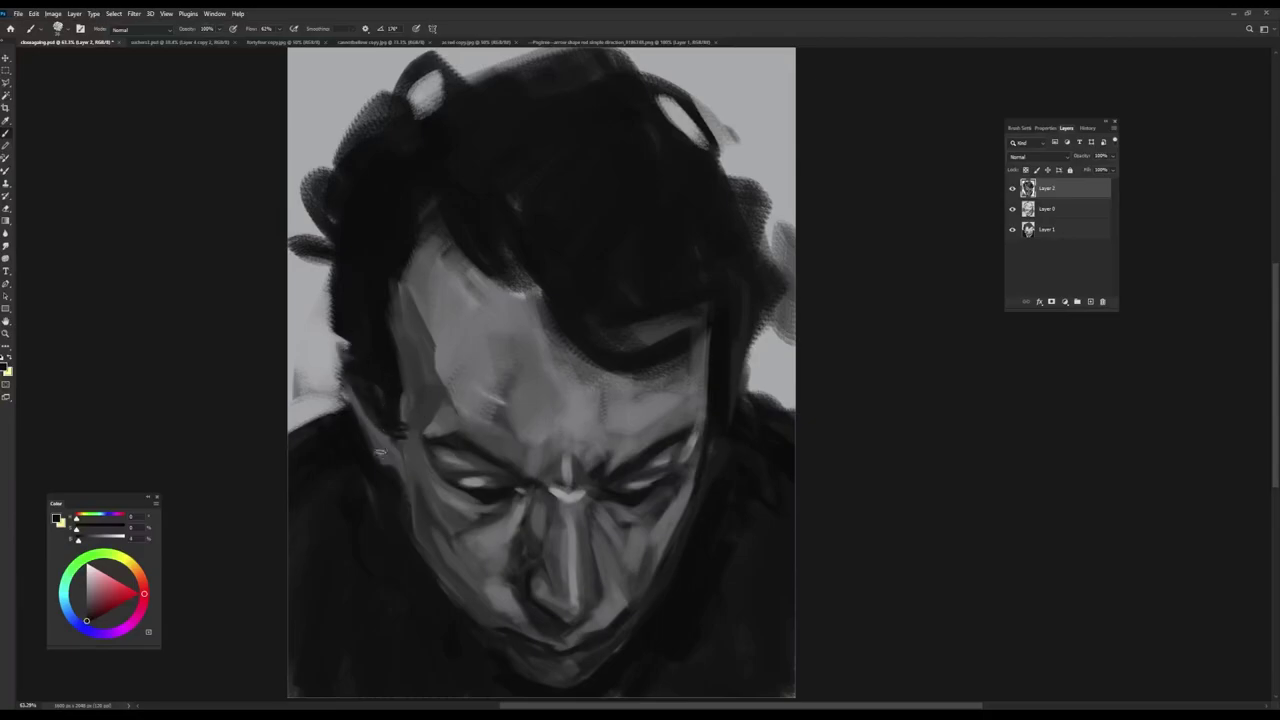
drag(344, 352, 318, 384)
mouse_move(334, 350)
mouse_down()
mouse_move(350, 360)
mouse_move(335, 339)
mouse_up()
alt+click(318, 345)
mouse_move(316, 356)
mouse_down()
mouse_move(314, 388)
mouse_move(328, 390)
mouse_up()
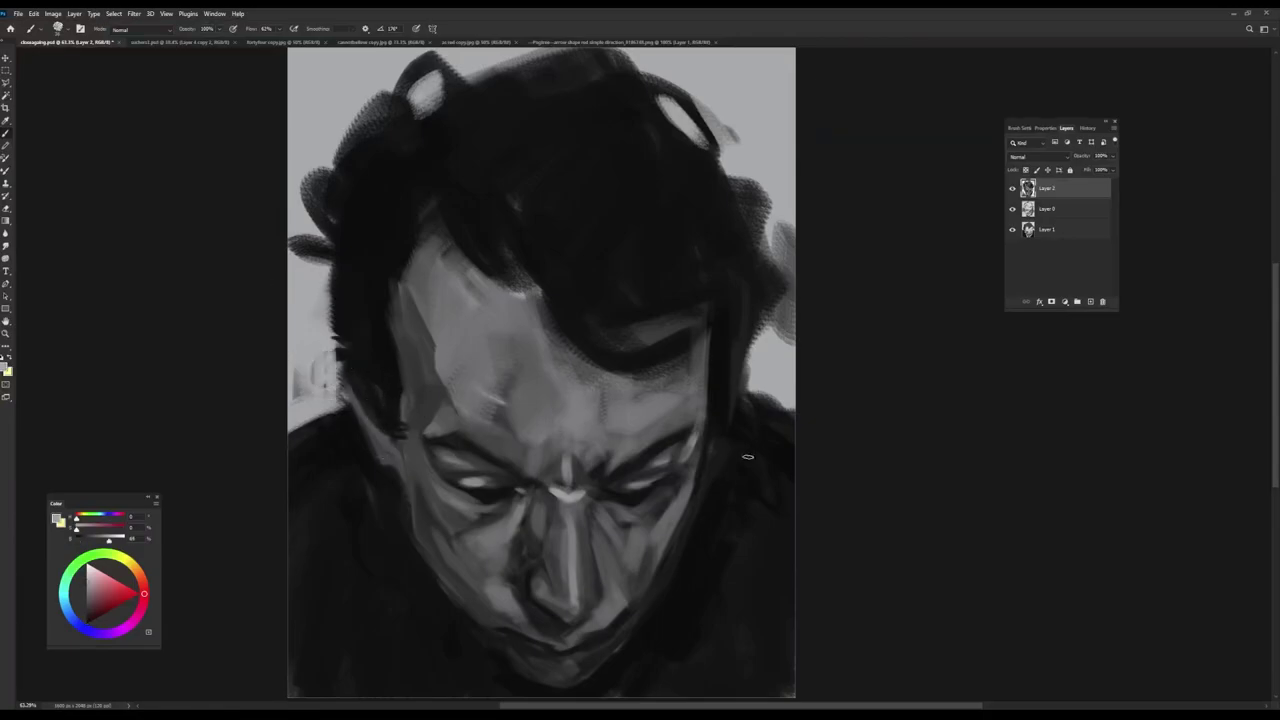
- Define the fold from the near nostril to the mouth corner with sampled dark and mid greys
alt+click(541, 627)
mouse_move(498, 605)
mouse_down()
mouse_move(507, 624)
mouse_move(523, 621)
mouse_move(493, 608)
mouse_up()
alt+click(514, 577)
alt+click(500, 604)
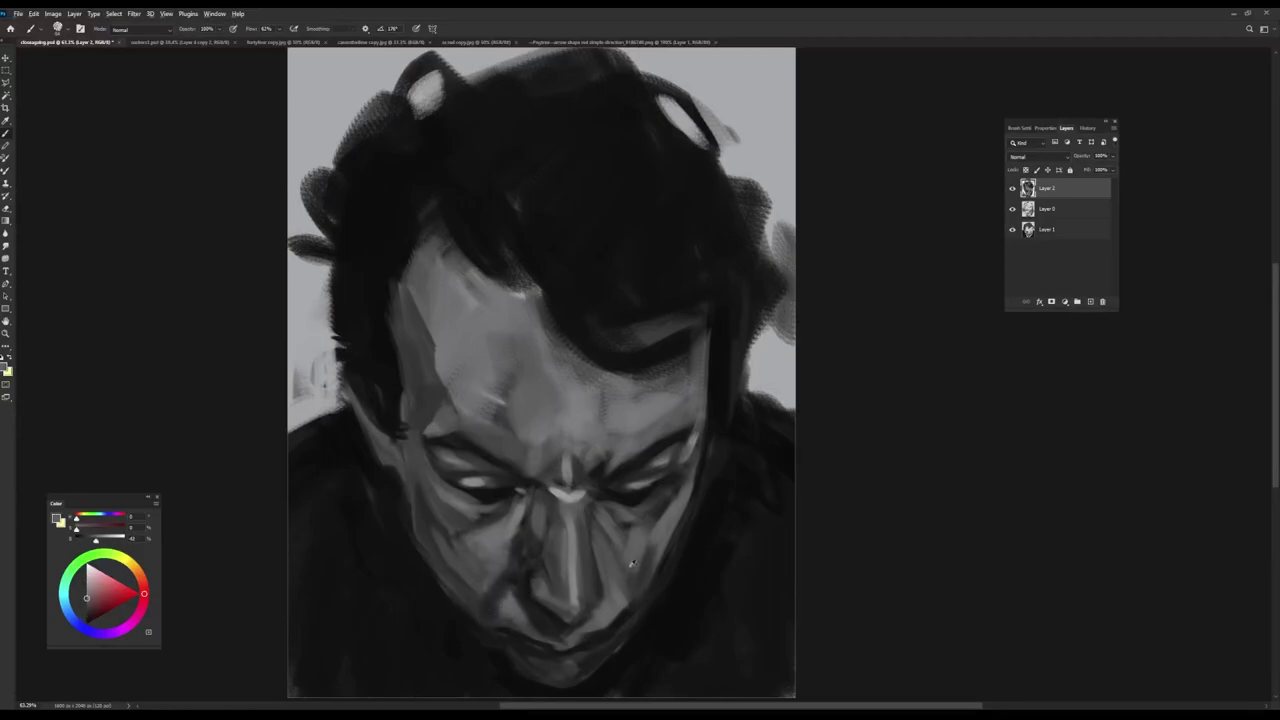
alt+click(635, 583)
alt+click(490, 583)
alt+click(504, 592)
alt+click(490, 618)
drag(510, 597, 495, 613)
alt+click(497, 612)
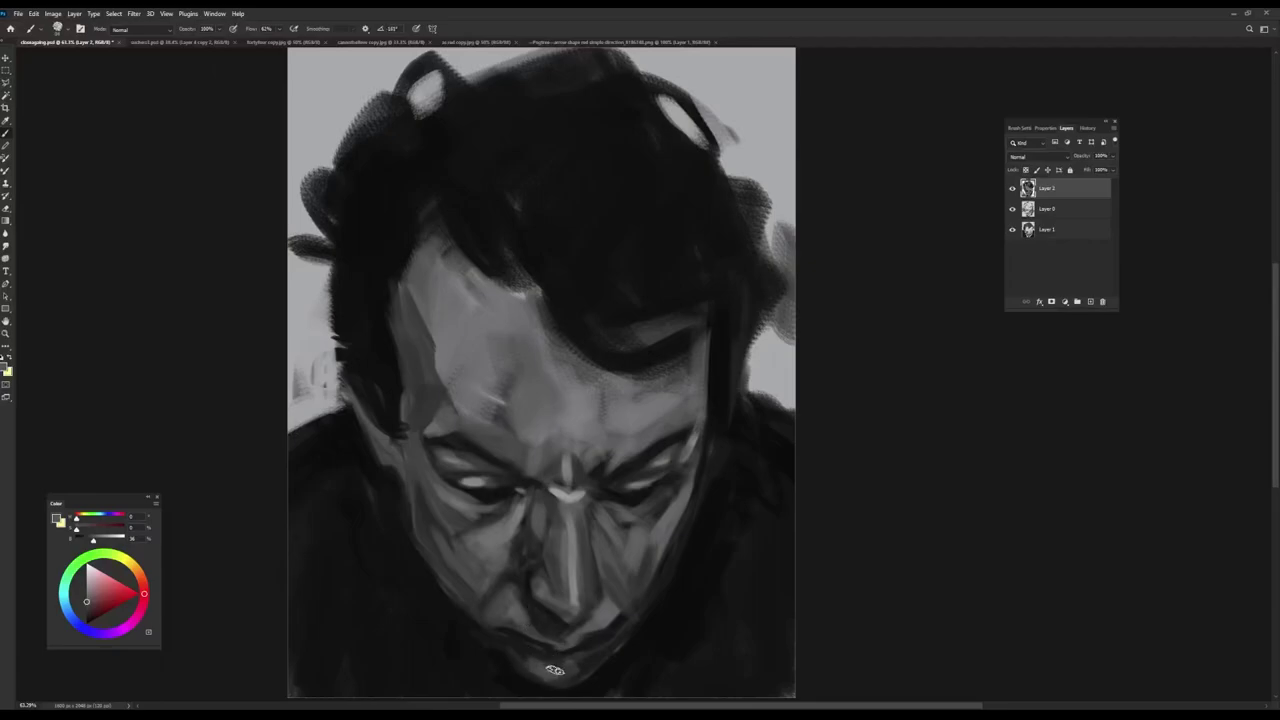
- Add a light vertical highlight to the upper forehead and redraw the hairline above it in black
alt+click(474, 420)
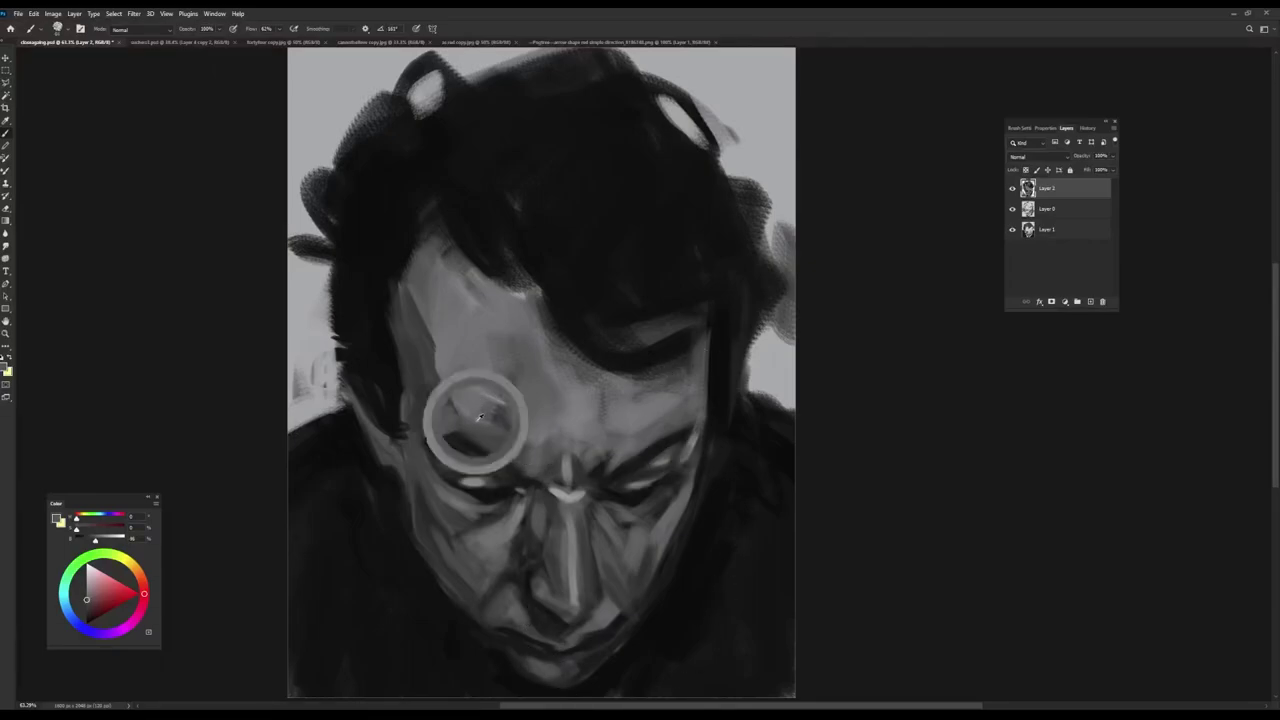
drag(489, 306, 487, 357)
alt+click(547, 275)
mouse_move(456, 252)
mouse_down()
mouse_move(542, 299)
mouse_move(408, 270)
mouse_up()
- Paint background grey over the stray tone beside the far hair edge and darken the coat at the far shoulder
alt+click(774, 294)
drag(778, 250, 776, 316)
drag(800, 218, 798, 350)
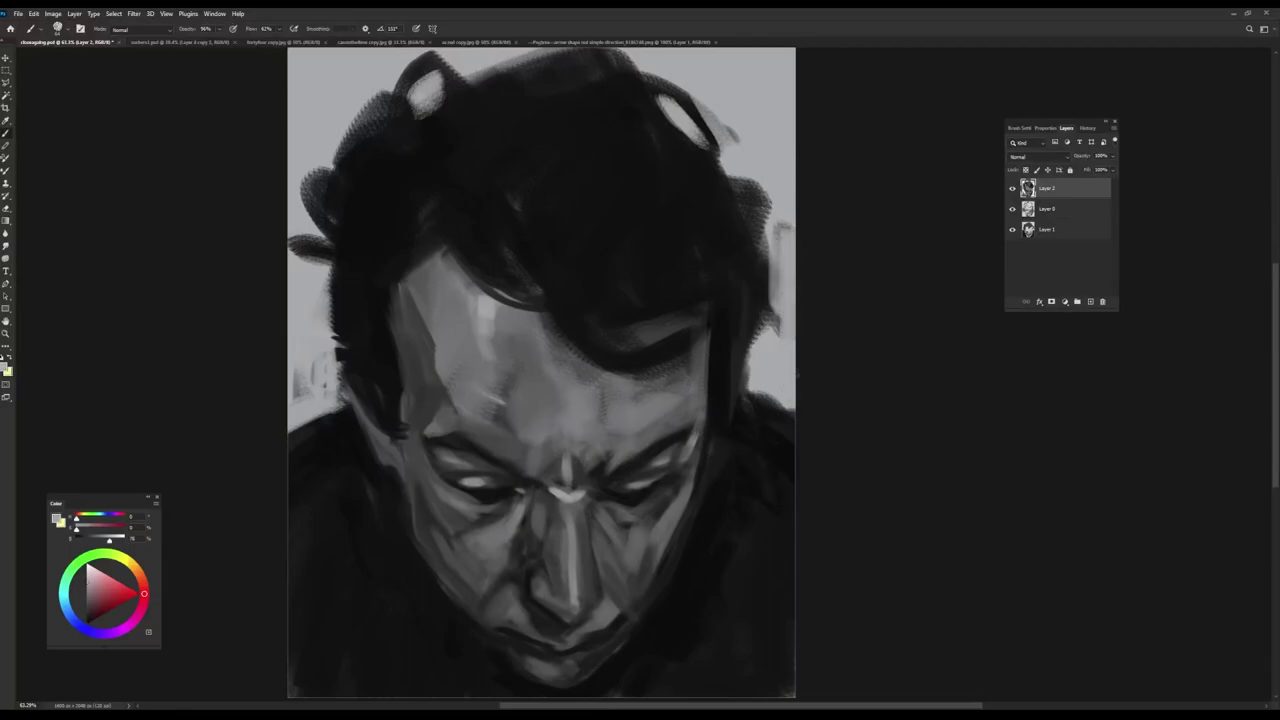
alt+click(534, 490)
alt+click(714, 386)
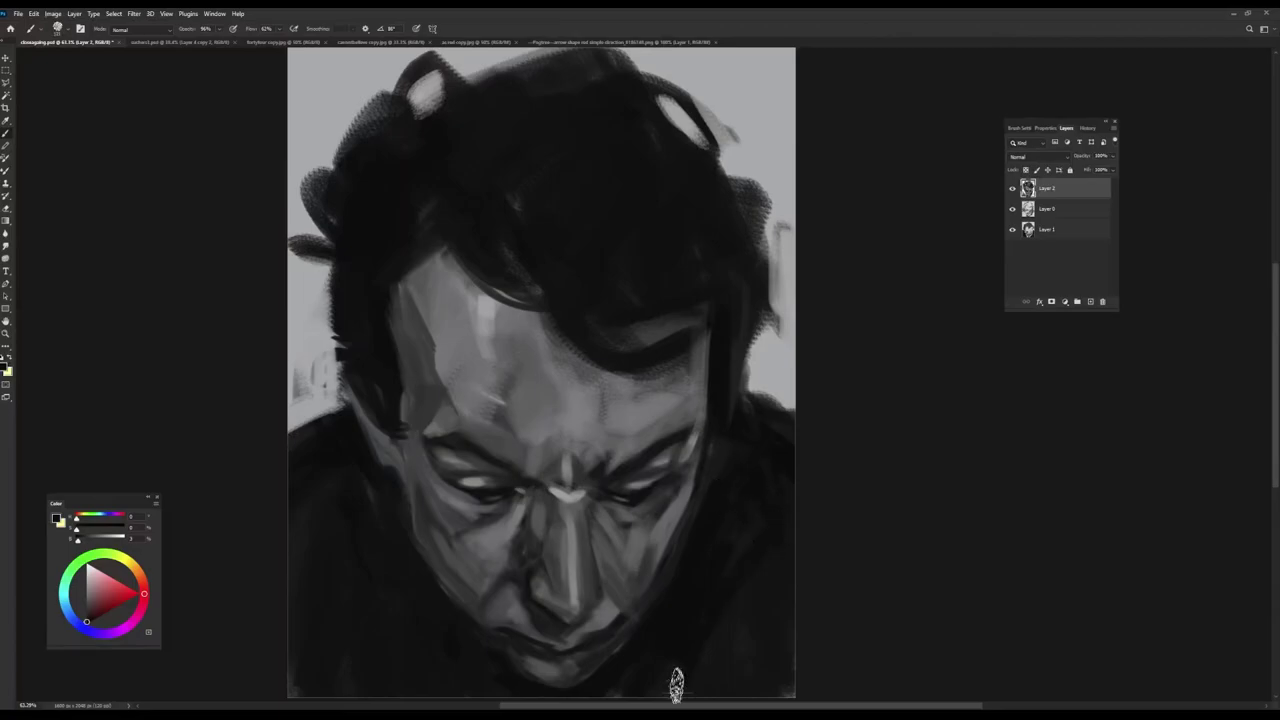
- Block in a mid-grey hand and wrist supporting the far cheek and chin with tone sampled from the forehead
alt+click(475, 388)
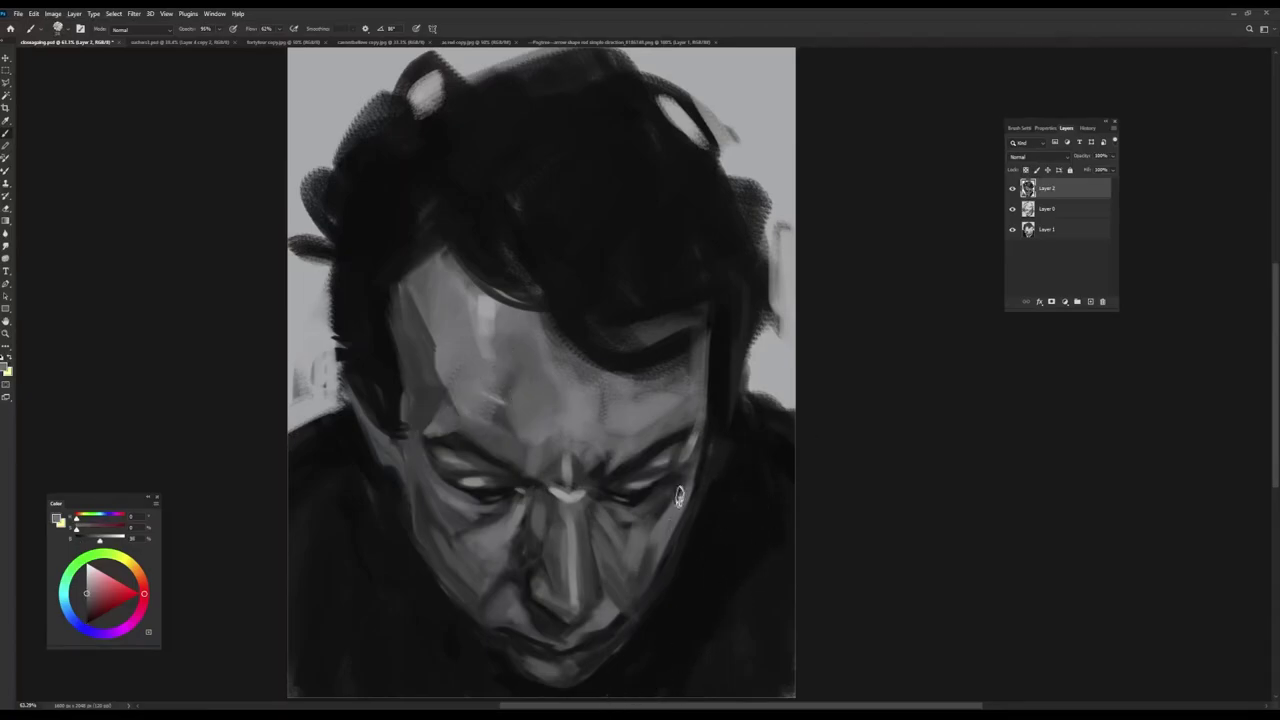
mouse_move(709, 435)
mouse_down()
mouse_move(714, 558)
mouse_move(674, 652)
mouse_move(636, 694)
mouse_up()
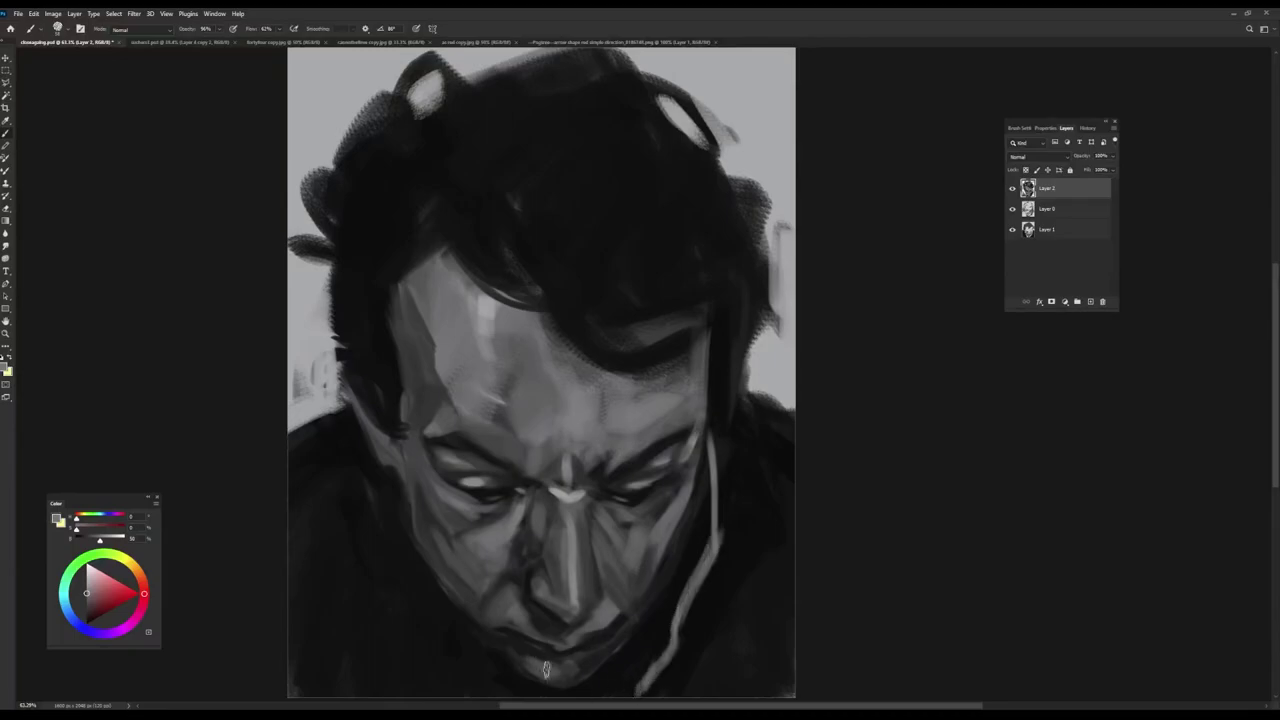
drag(514, 670, 524, 696)
mouse_move(704, 493)
mouse_down()
mouse_move(706, 553)
mouse_move(694, 539)
mouse_move(689, 560)
mouse_move(705, 497)
mouse_move(678, 553)
mouse_move(685, 568)
mouse_move(710, 540)
mouse_move(648, 666)
mouse_move(667, 610)
mouse_move(604, 696)
mouse_move(532, 687)
mouse_move(655, 622)
mouse_up()
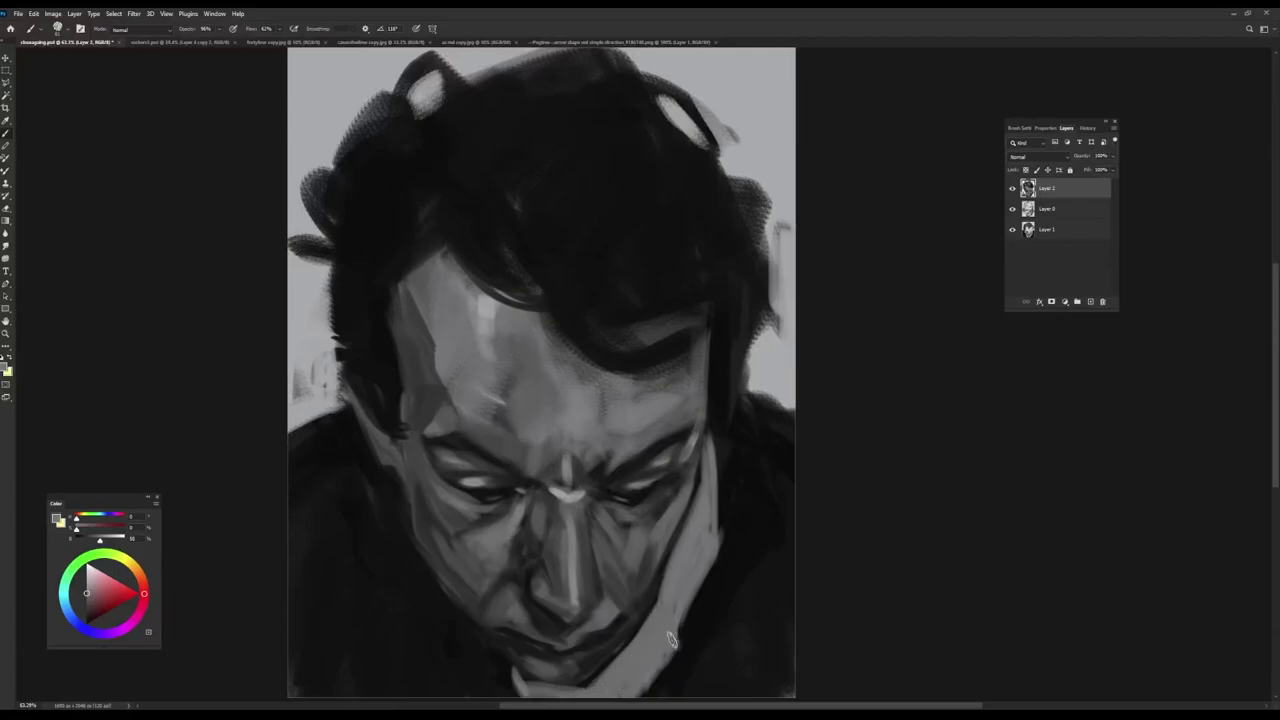
mouse_move(714, 535)
mouse_down()
mouse_move(692, 612)
mouse_move(640, 695)
mouse_move(645, 669)
mouse_up()
- Trim the fingertip beside the far temple using dark tones sampled from the surrounding hair and coat
alt+click(763, 363)
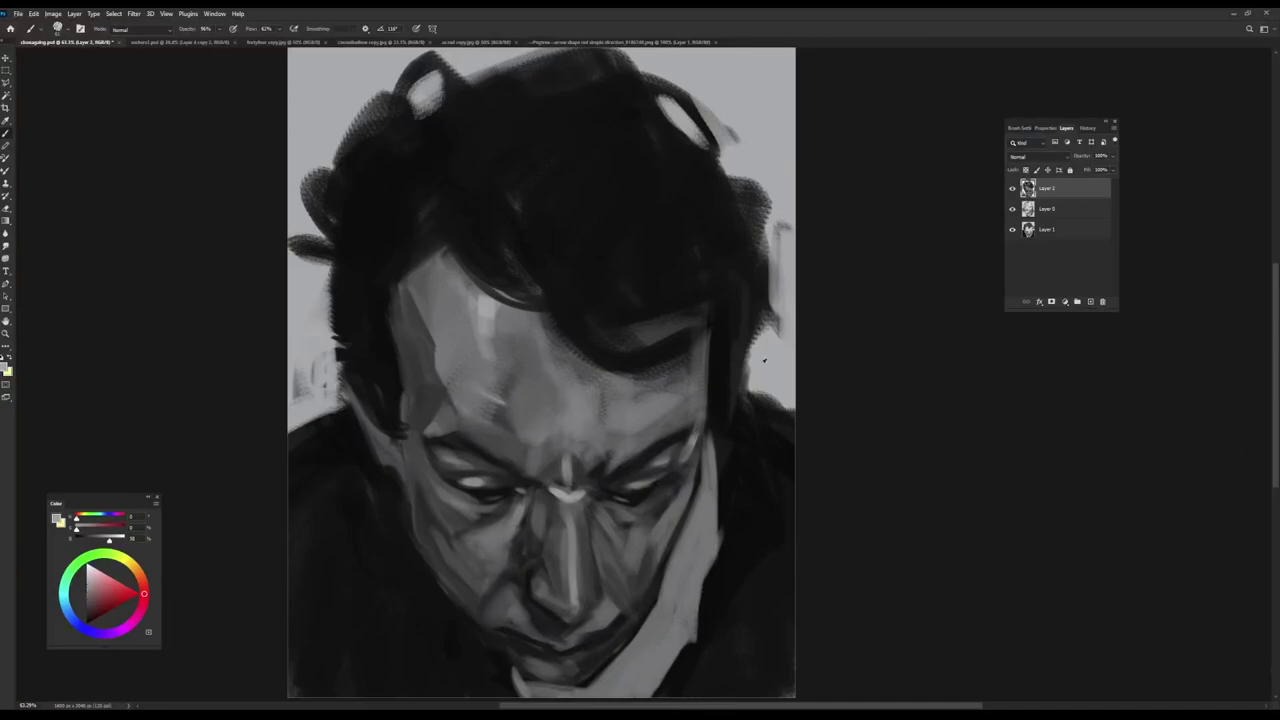
alt+click(707, 467)
alt+click(710, 420)
drag(708, 427, 717, 484)
alt+click(700, 452)
drag(713, 449, 716, 482)
alt+click(727, 442)
- Resize the brush and refine the outer edge of the fingers and palm with sampled greys
alt+right_click(714, 481)
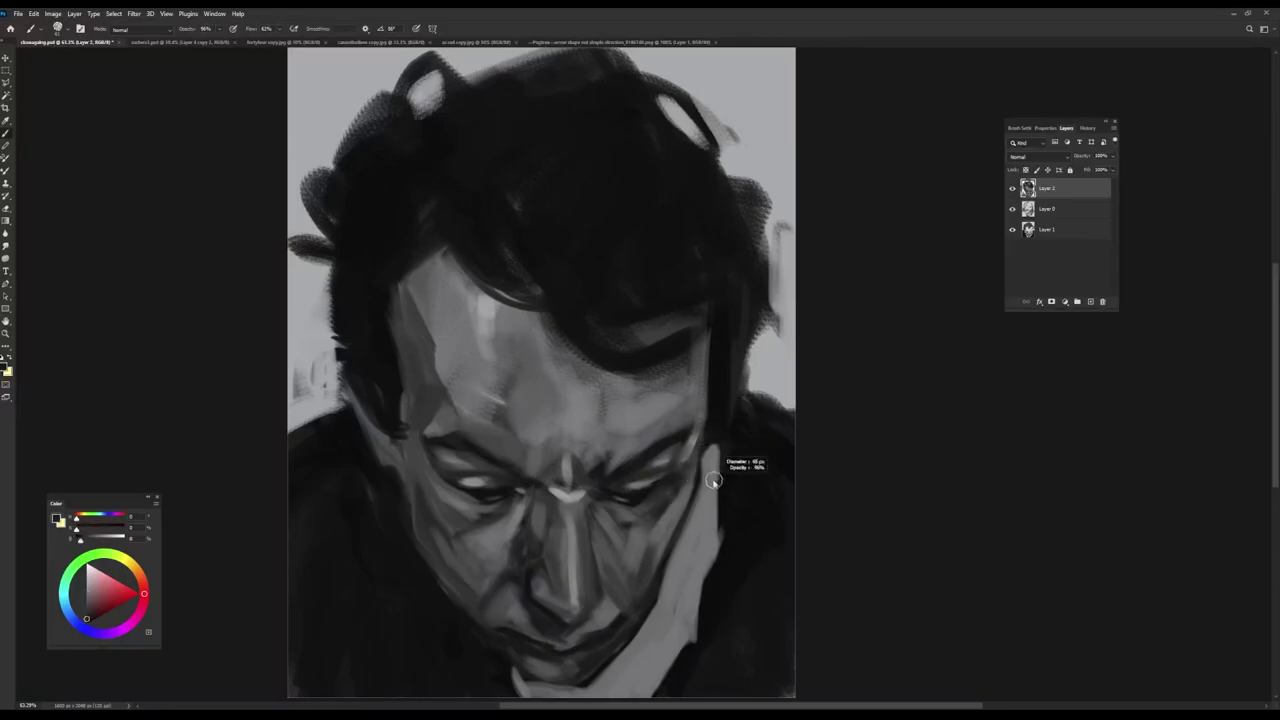
drag(716, 462, 712, 540)
alt+click(712, 533)
drag(716, 474, 709, 534)
alt+click(708, 533)
drag(716, 471, 687, 636)
- Paint lighter grey along the fingers and down the palm to the wrist
click(87, 583)
drag(702, 513, 699, 545)
alt+click(704, 522)
drag(706, 474, 676, 596)
mouse_move(694, 546)
mouse_down()
mouse_move(668, 636)
mouse_move(608, 690)
mouse_up()
drag(670, 626, 628, 692)
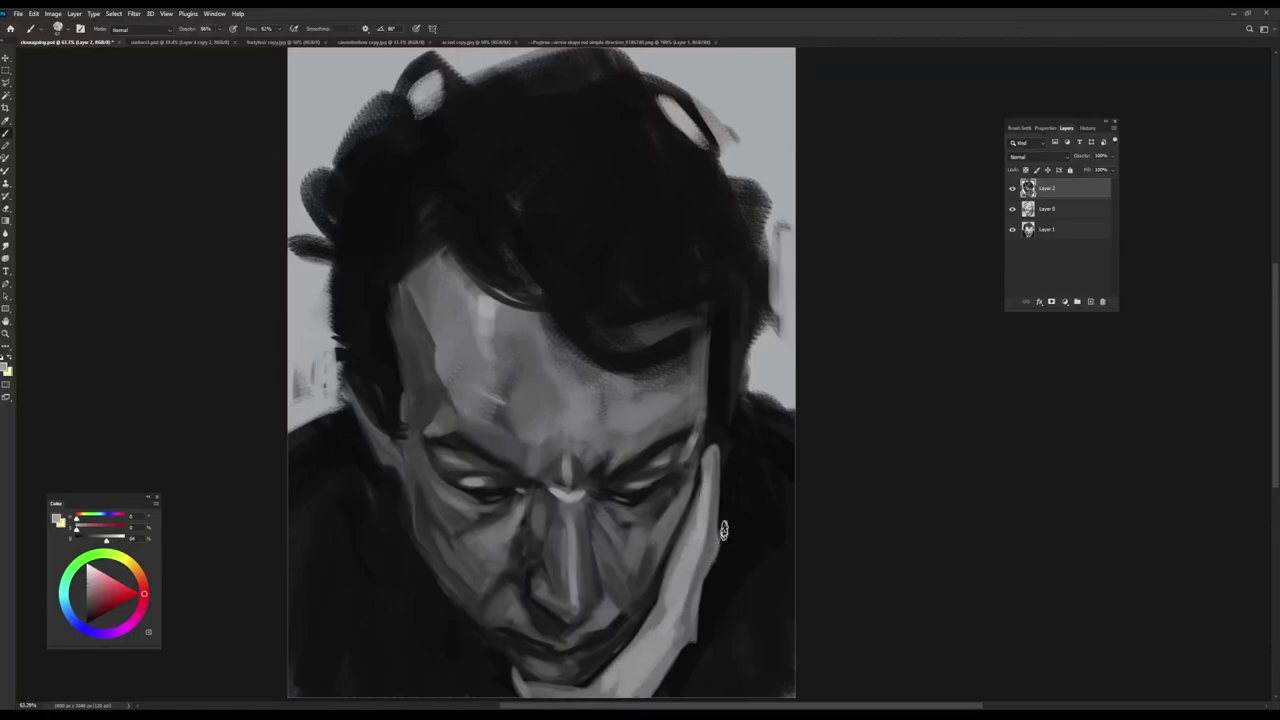
- Clean up the knuckle edge, palm highlight and the part of the hand under the chin with sampled tones
alt+click(716, 530)
alt+click(720, 496)
drag(718, 530, 722, 455)
alt+click(715, 530)
drag(717, 502, 716, 554)
mouse_move(688, 626)
mouse_down()
mouse_move(656, 688)
mouse_move(588, 679)
mouse_move(625, 652)
mouse_up()
alt+click(593, 681)
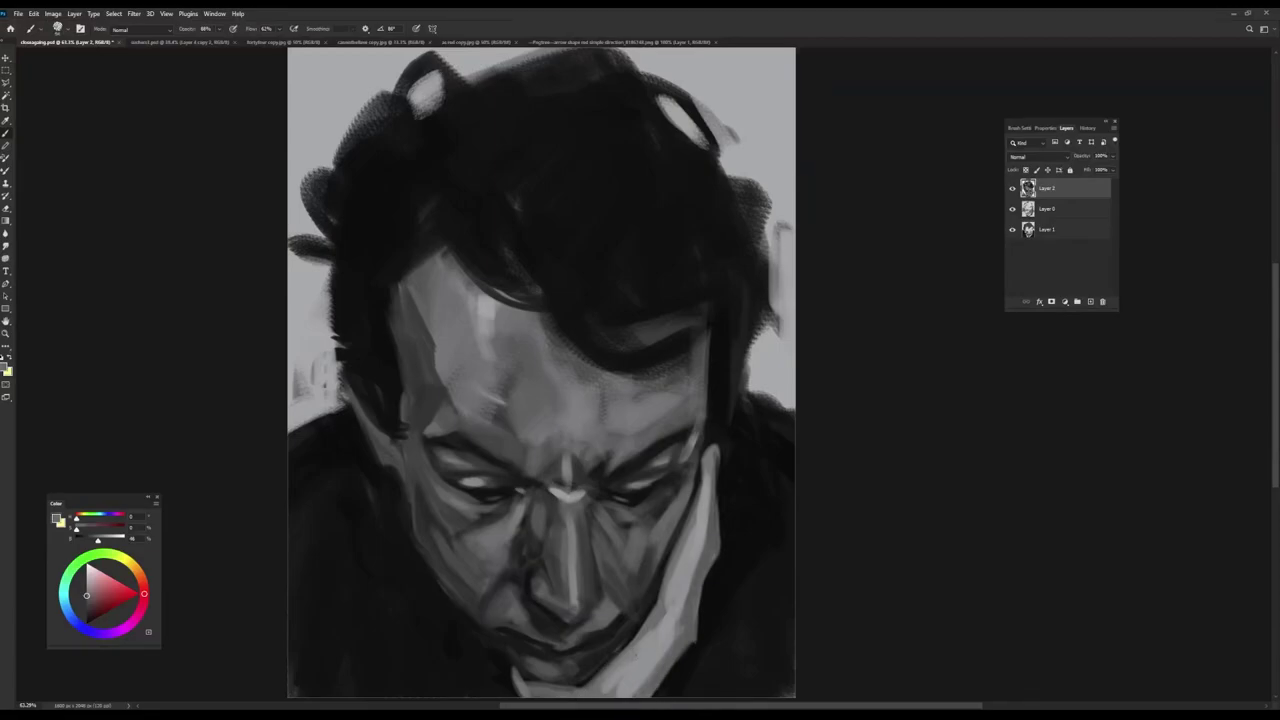
mouse_move(524, 680)
mouse_down()
mouse_move(512, 672)
mouse_move(515, 695)
mouse_move(520, 676)
mouse_up()
- Undo all the strokes that painted the hand against the far cheek
key(ctrl+z)
key(ctrl+z)
key(ctrl+z)
key(ctrl+z)
key(ctrl+z)
key(ctrl+z)
key(ctrl+z)
key(ctrl+z)
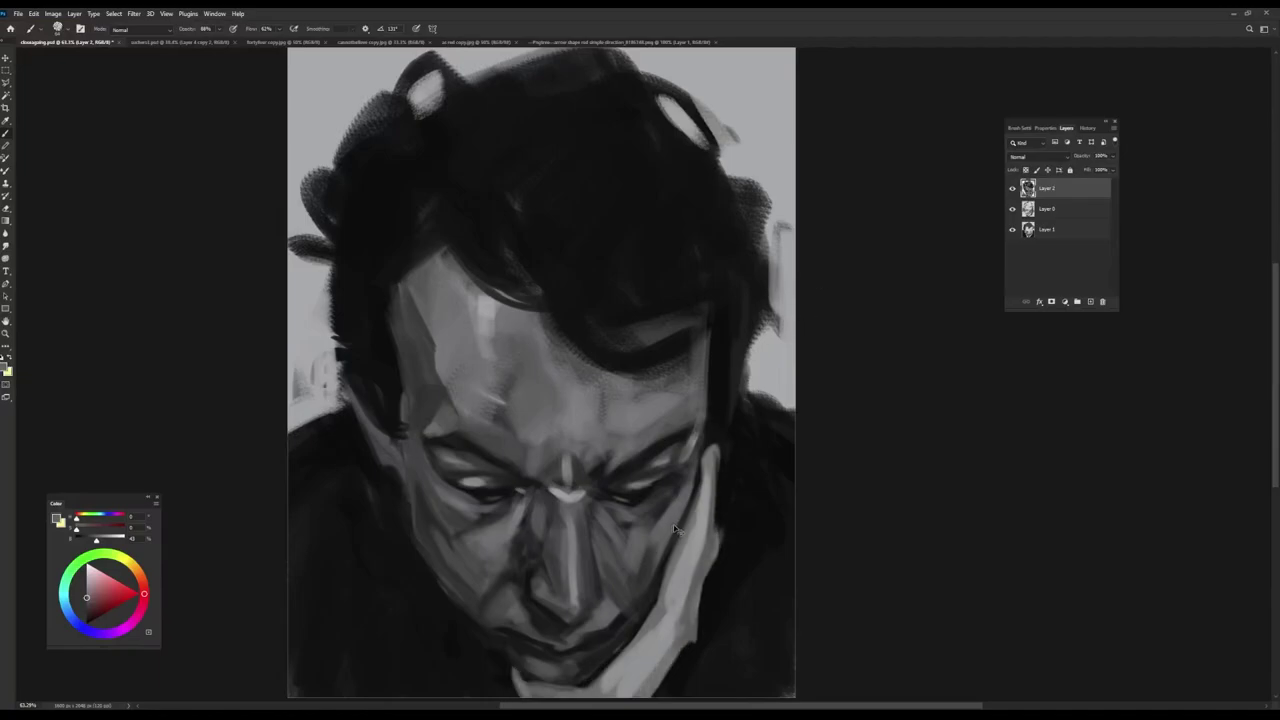
key(ctrl+z)
key(ctrl+z)
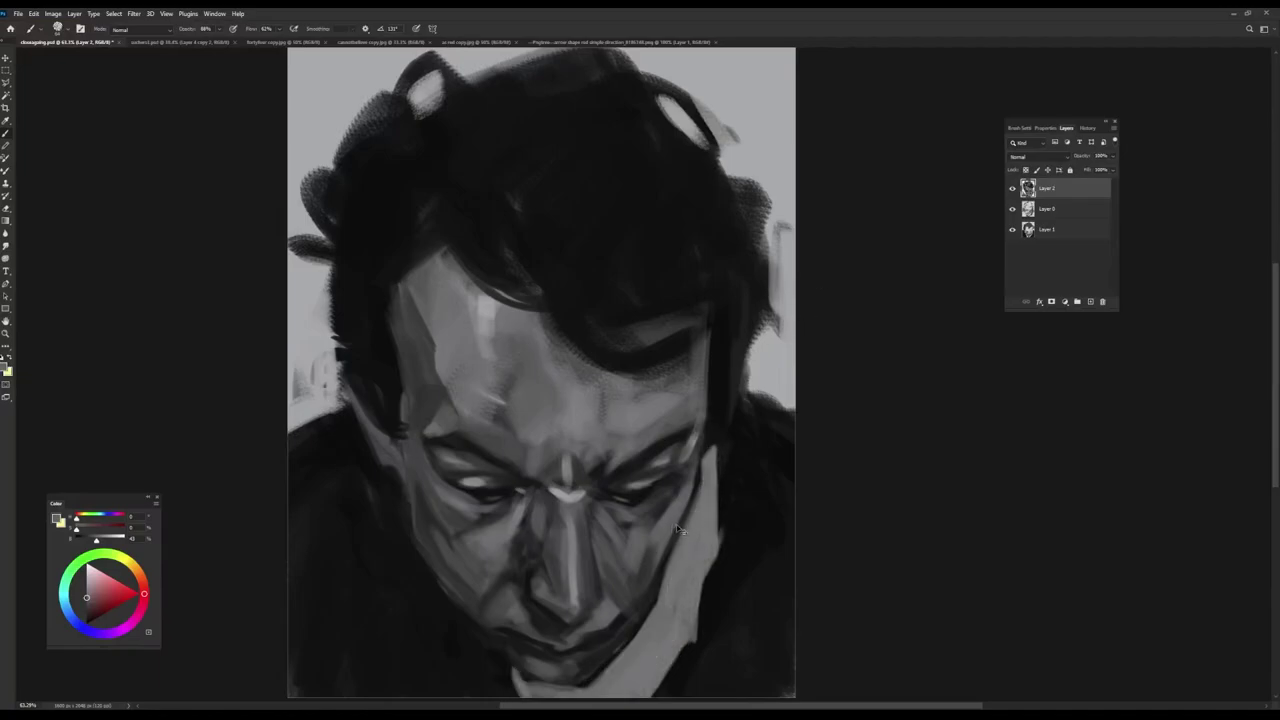
key(ctrl+z)
key(ctrl+z)
key(ctrl+z)
key(ctrl+z)
key(ctrl+z)
key(ctrl+z)
key(ctrl+z)
key(ctrl+z)
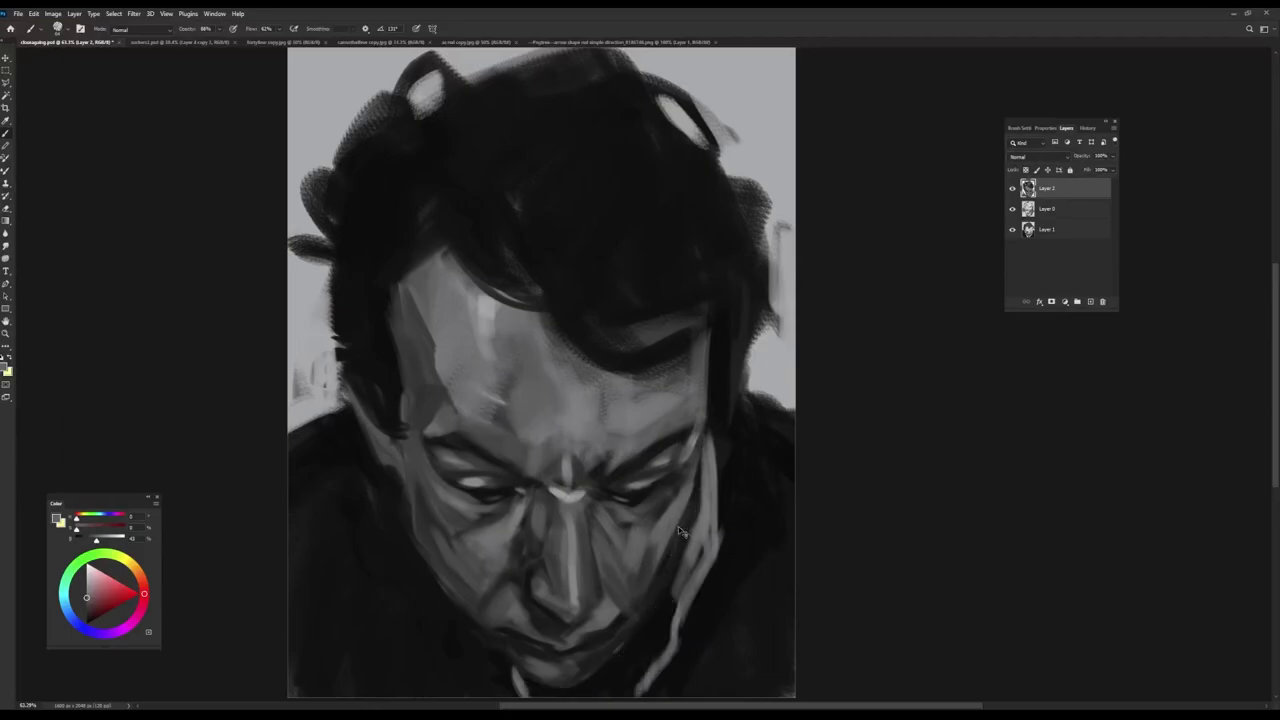
key(ctrl+z)
key(ctrl+z)
key(ctrl+z)
key(ctrl+z)
key(ctrl+z)
key(ctrl+z)
key(ctrl+z)
key(ctrl+z)
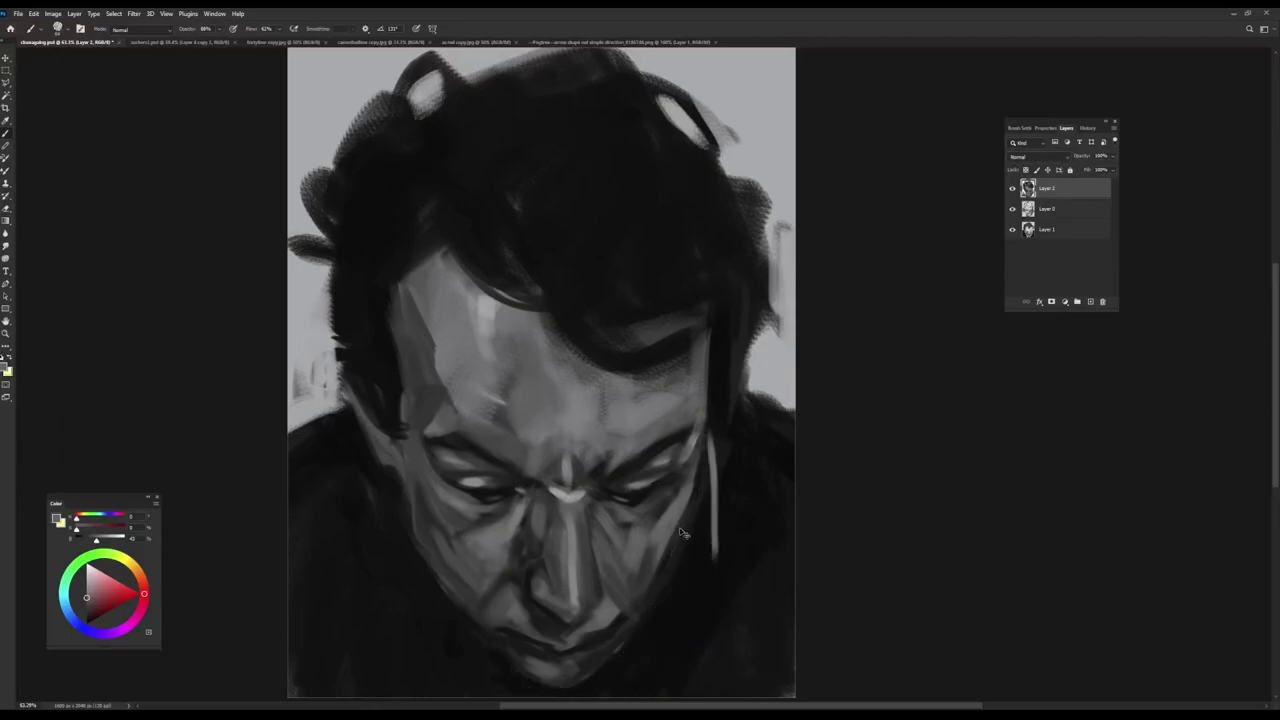
key(ctrl+z)
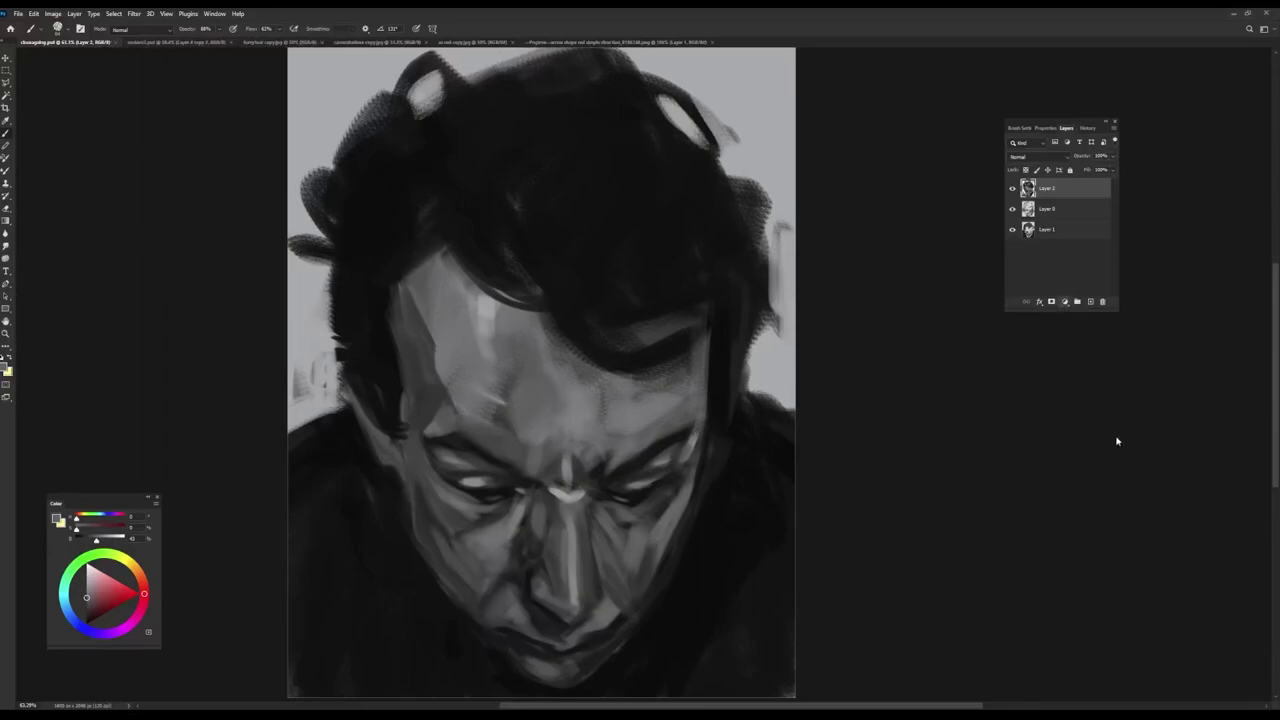
- Add a Gradient Map adjustment layer, compare gradients, and apply the one running from black through dark red and orange to cream
click(1117, 481)
click(1050, 162)
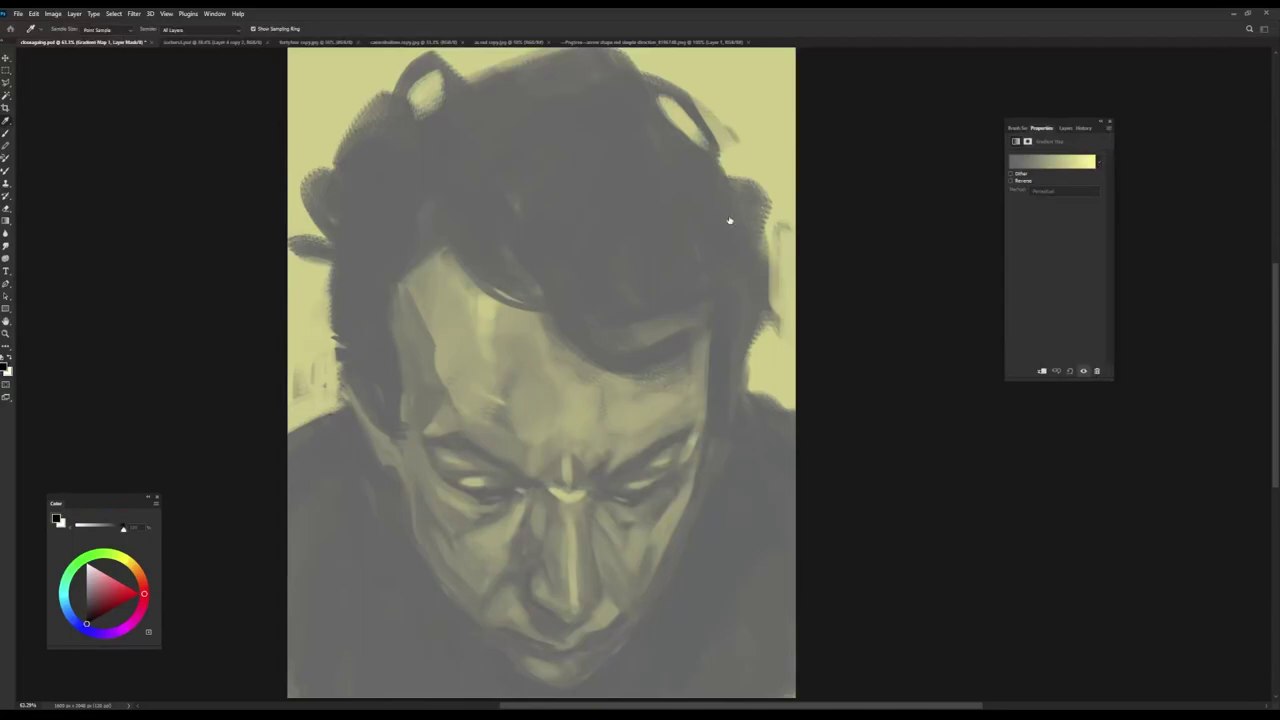
click(799, 236)
click(787, 242)
key(F4)
key(F5)
key(F6)
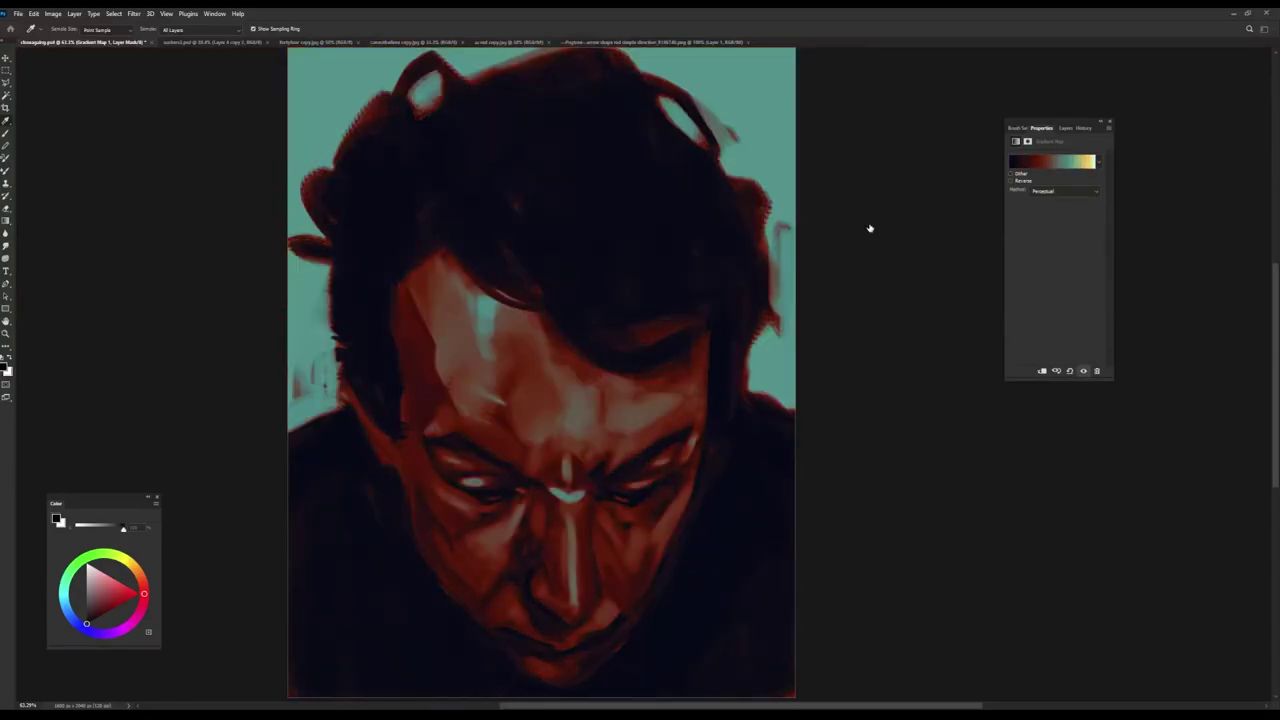
key(F7)
key(F8)
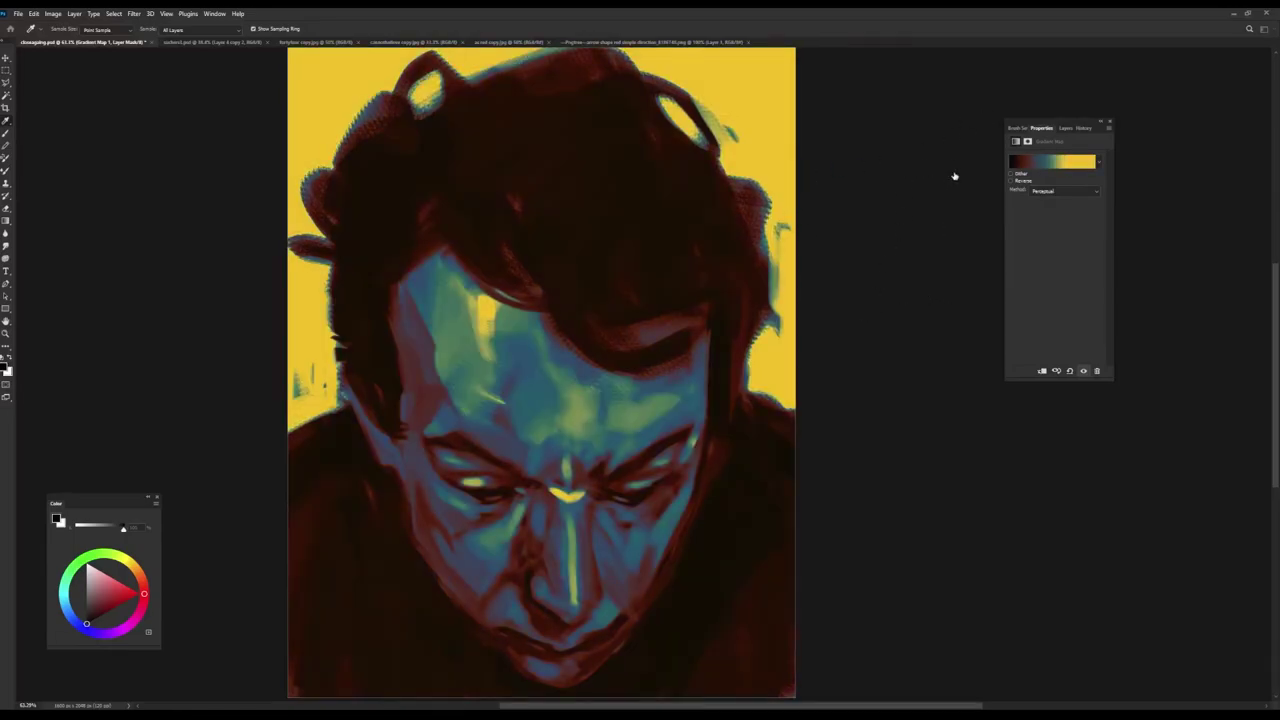
key(F9)
key(F10)
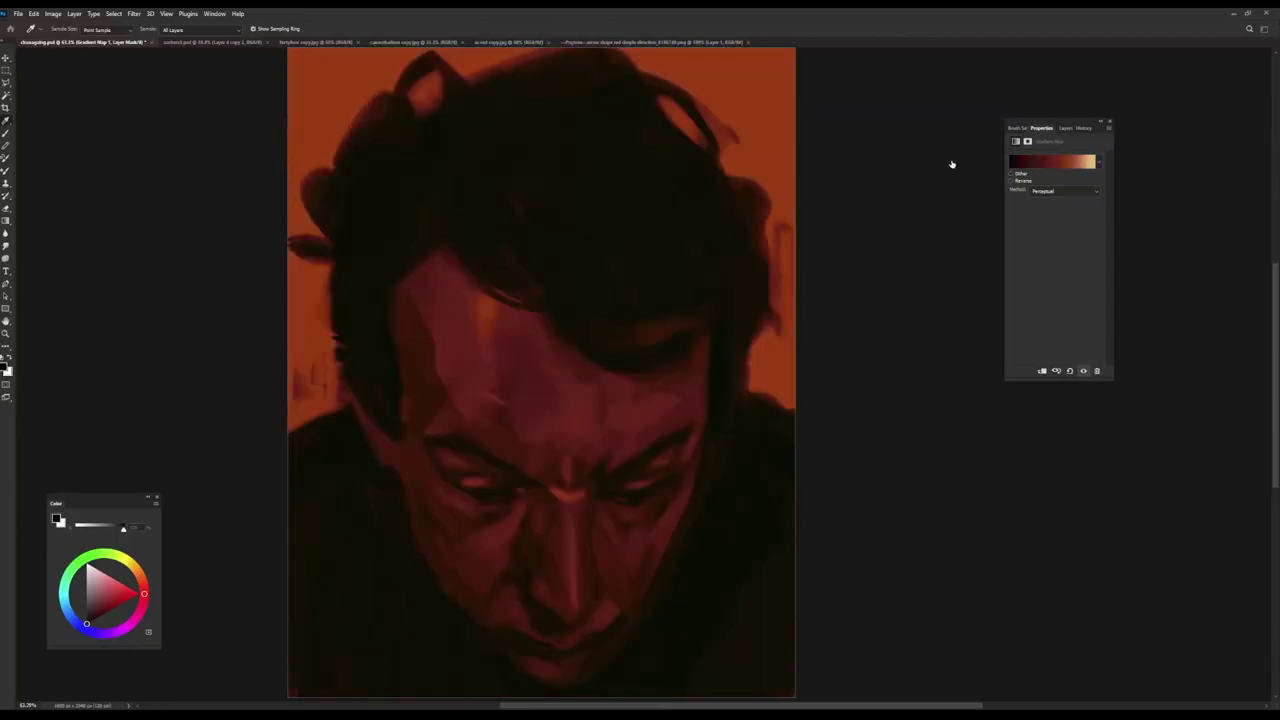
key(b)
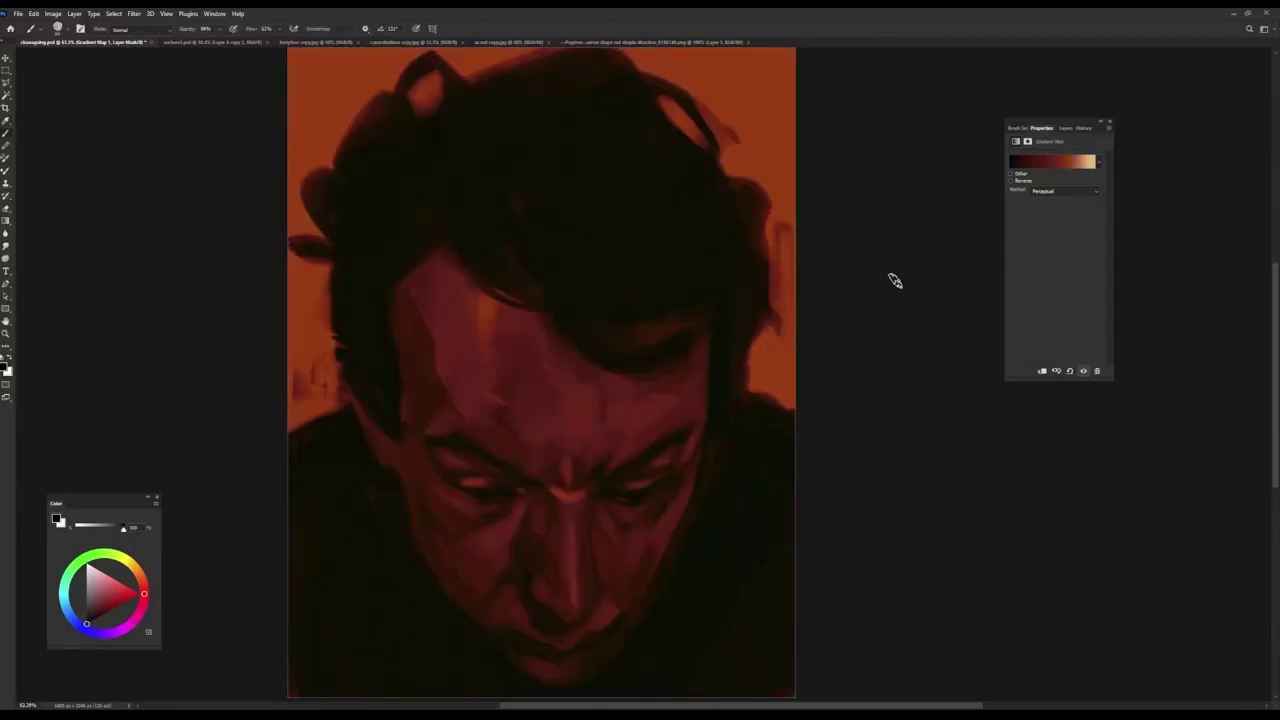
- Add two empty layers above the gradient map and set the upper one to Overlay
click(1067, 130)
click(1093, 302)
click(1091, 302)
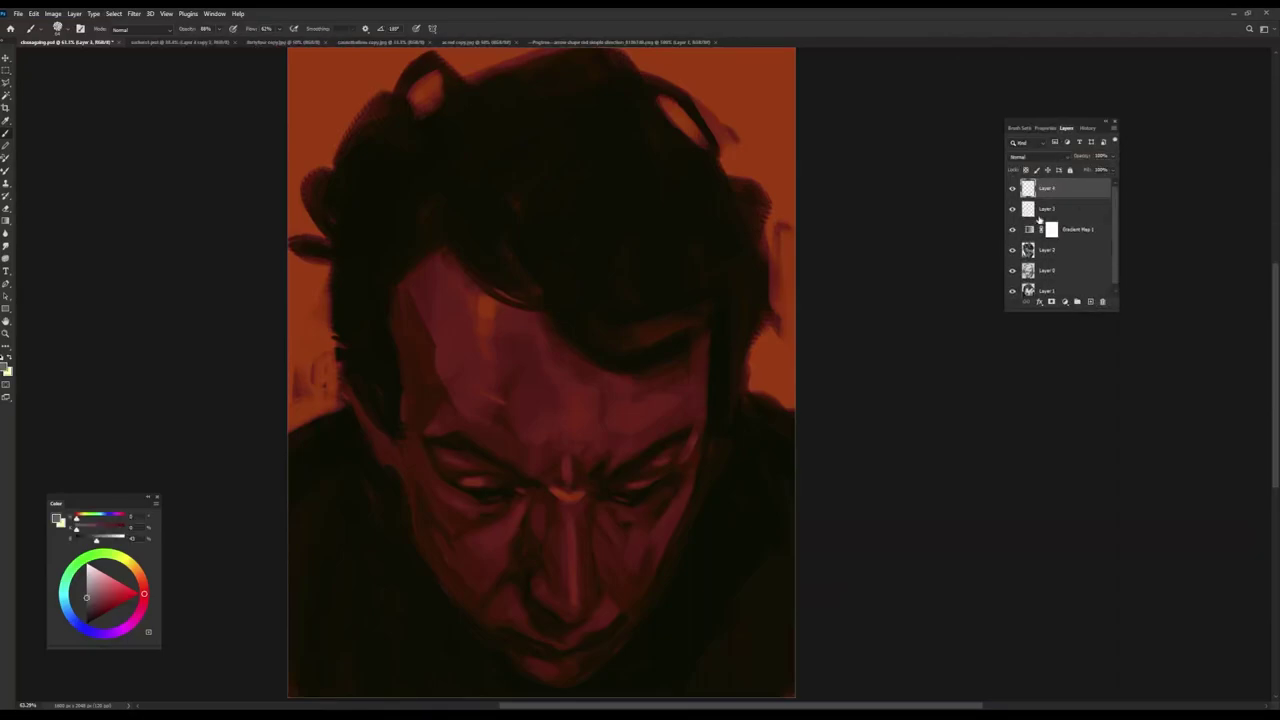
click(1037, 158)
click(1065, 297)
- Choose a warm yellow and paint a strip of light down the forehead, near eye, cheek and mouth corner
click(113, 582)
click(129, 562)
click(125, 590)
mouse_move(462, 268)
mouse_down()
mouse_move(461, 377)
mouse_move(475, 351)
mouse_move(466, 286)
mouse_up()
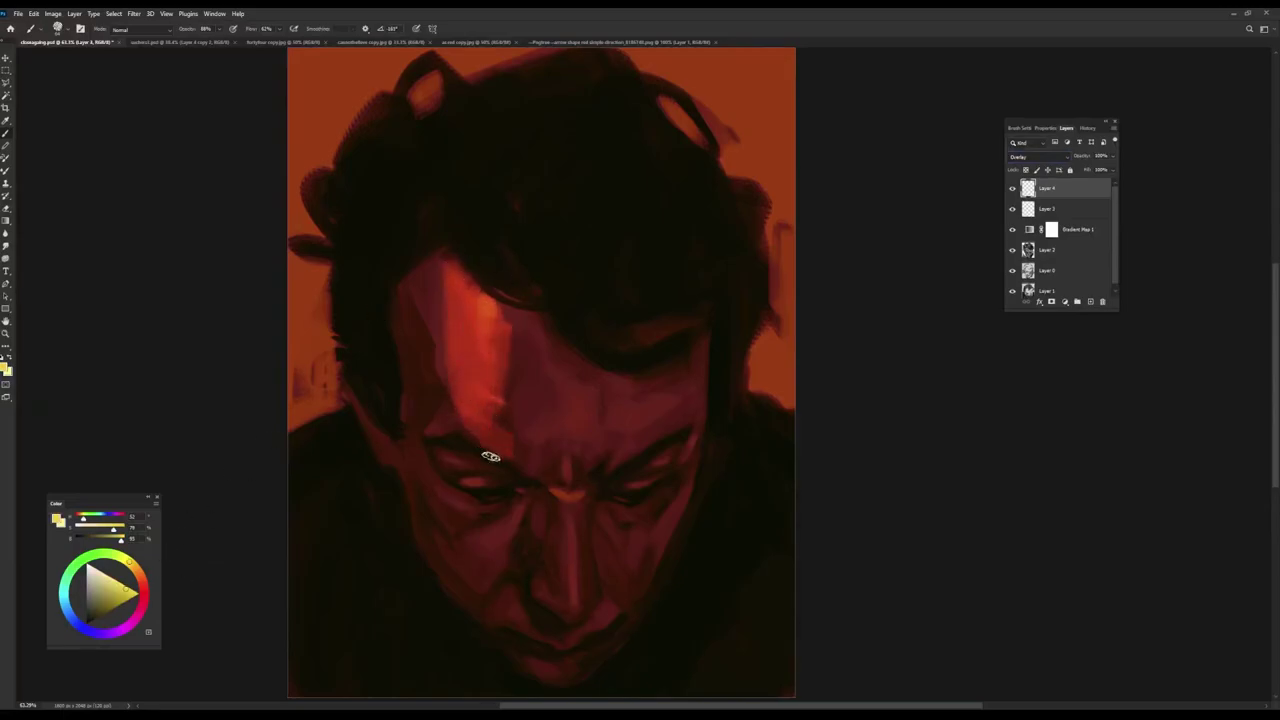
mouse_move(473, 481)
mouse_down()
mouse_move(491, 531)
mouse_move(509, 517)
mouse_up()
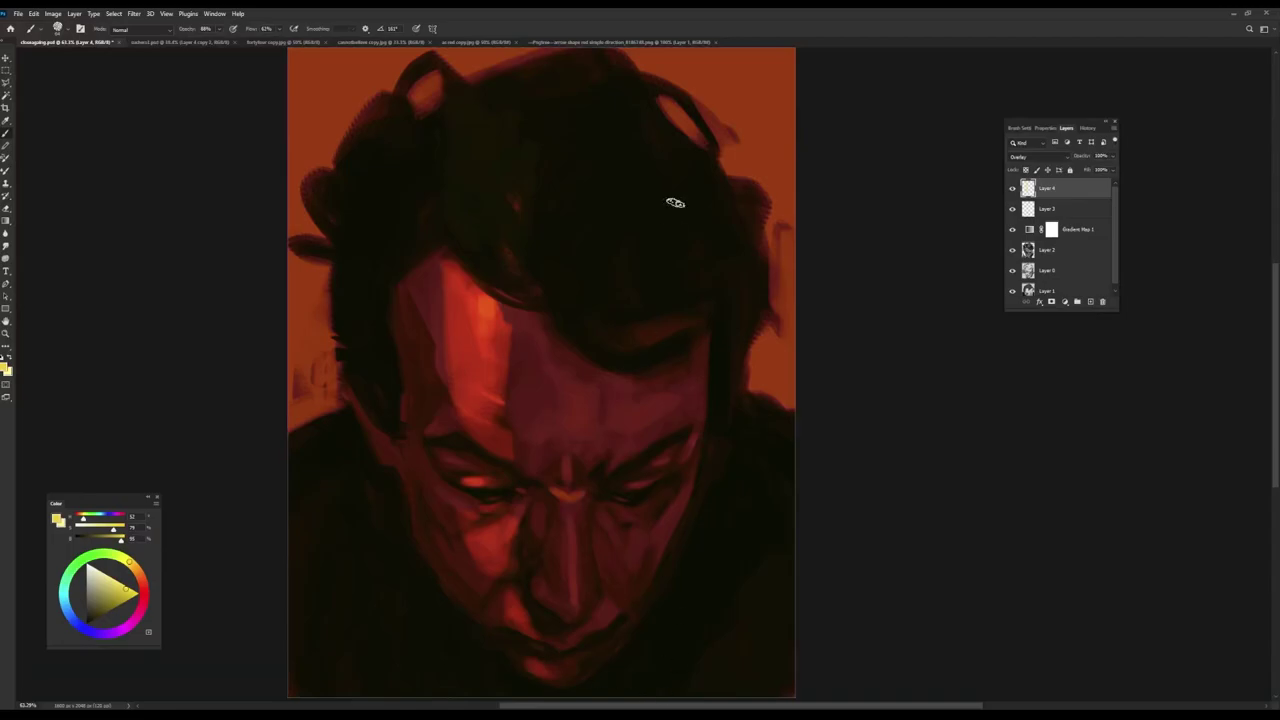
- Compare blend modes for the yellow light layer and set it to Soft Light
click(1067, 157)
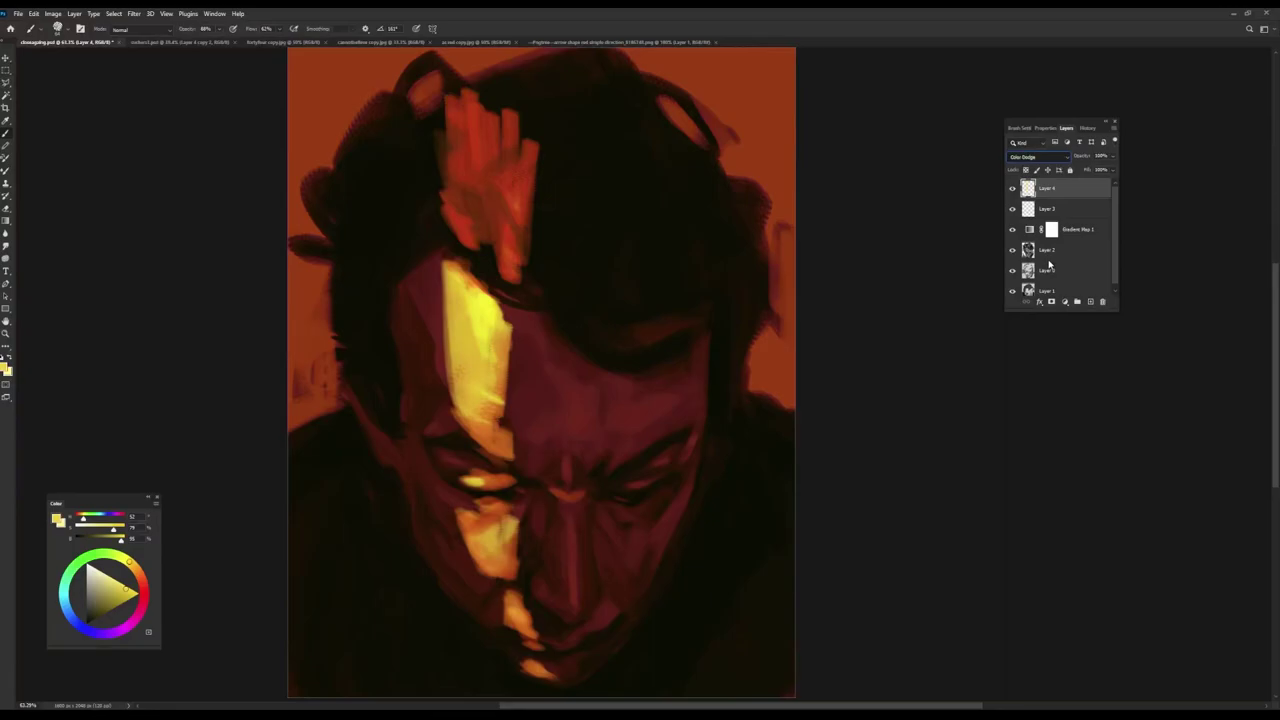
key(Down)
key(Down)
key(Down)
key(Down)
key(Down)
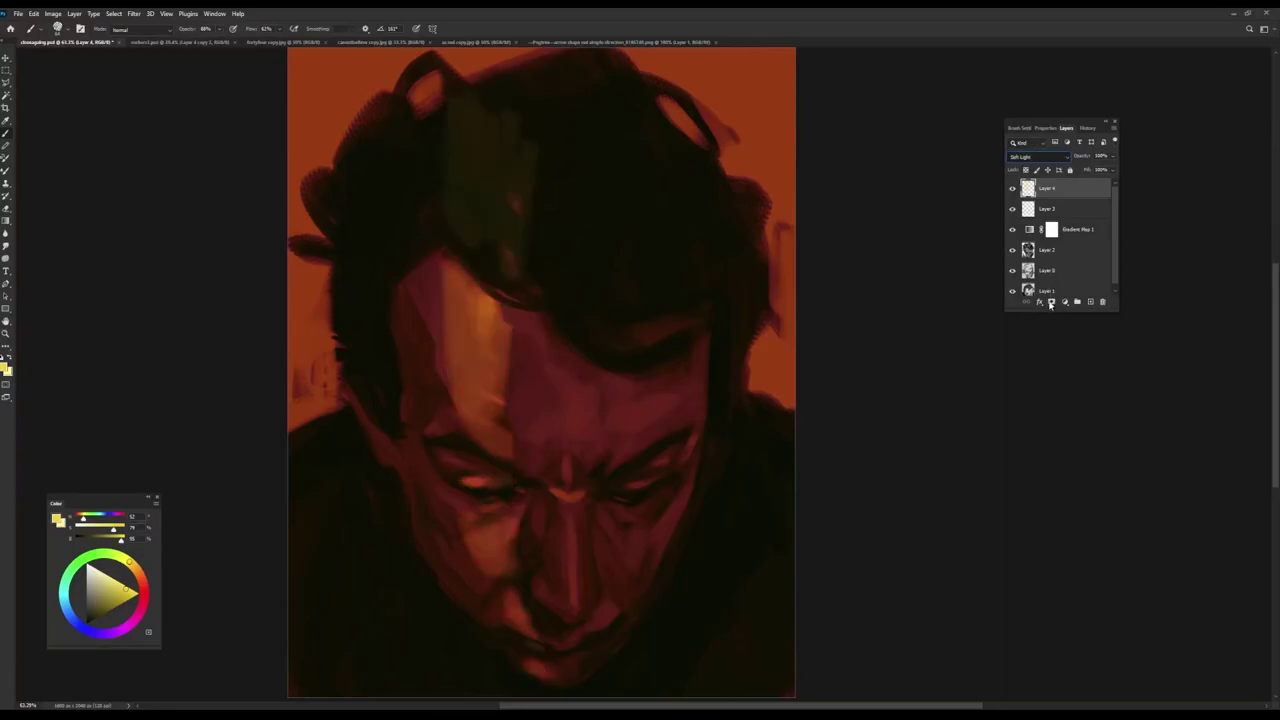
key(Up)
- Erase the yellow strokes over the hair and save the document
key(e)
mouse_move(495, 84)
mouse_down()
mouse_move(536, 122)
mouse_move(469, 135)
mouse_up()
drag(237, 30, 270, 41)
mouse_move(544, 128)
mouse_down()
mouse_move(445, 78)
mouse_move(435, 190)
mouse_move(448, 176)
mouse_move(519, 204)
mouse_move(457, 97)
mouse_up()
key(ctrl+s)
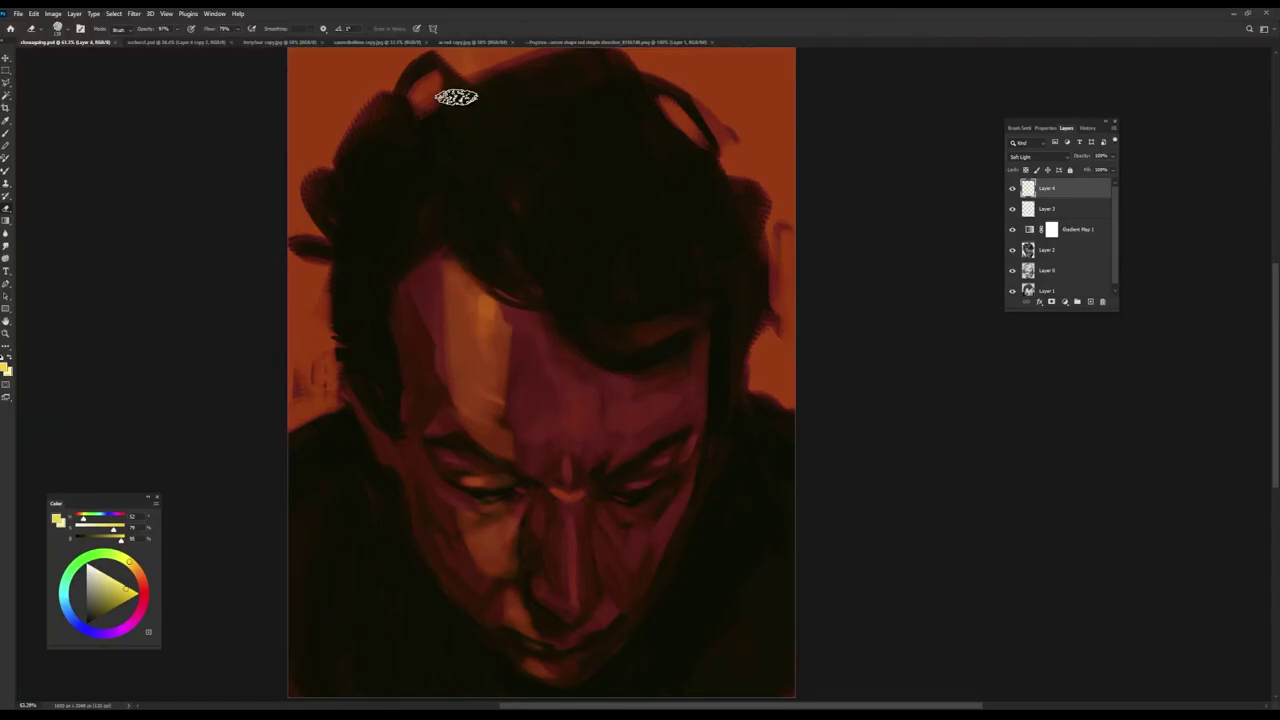
- Add a Color Lookup adjustment layer and try 3DLUT looks including NightFromDay, FuturisticBleak, FoggyNight and Moonlight
click(1064, 301)
click(1103, 395)
click(1111, 411)
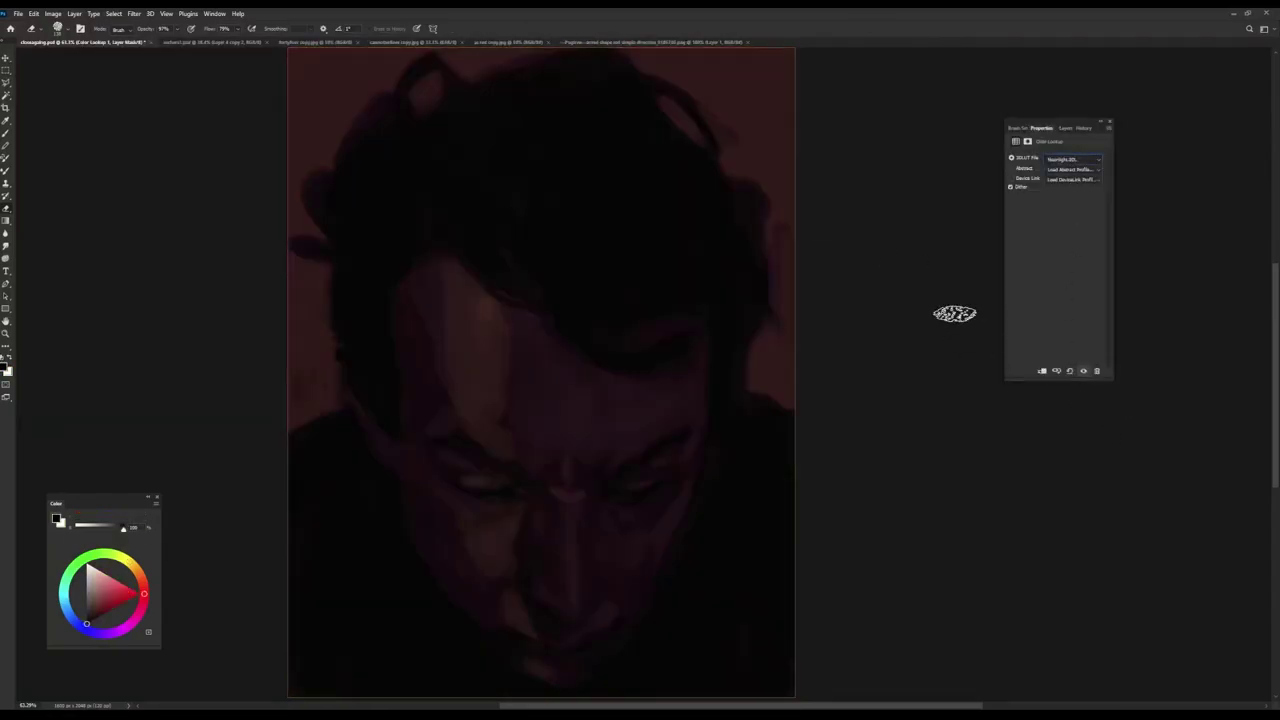
key(Down)
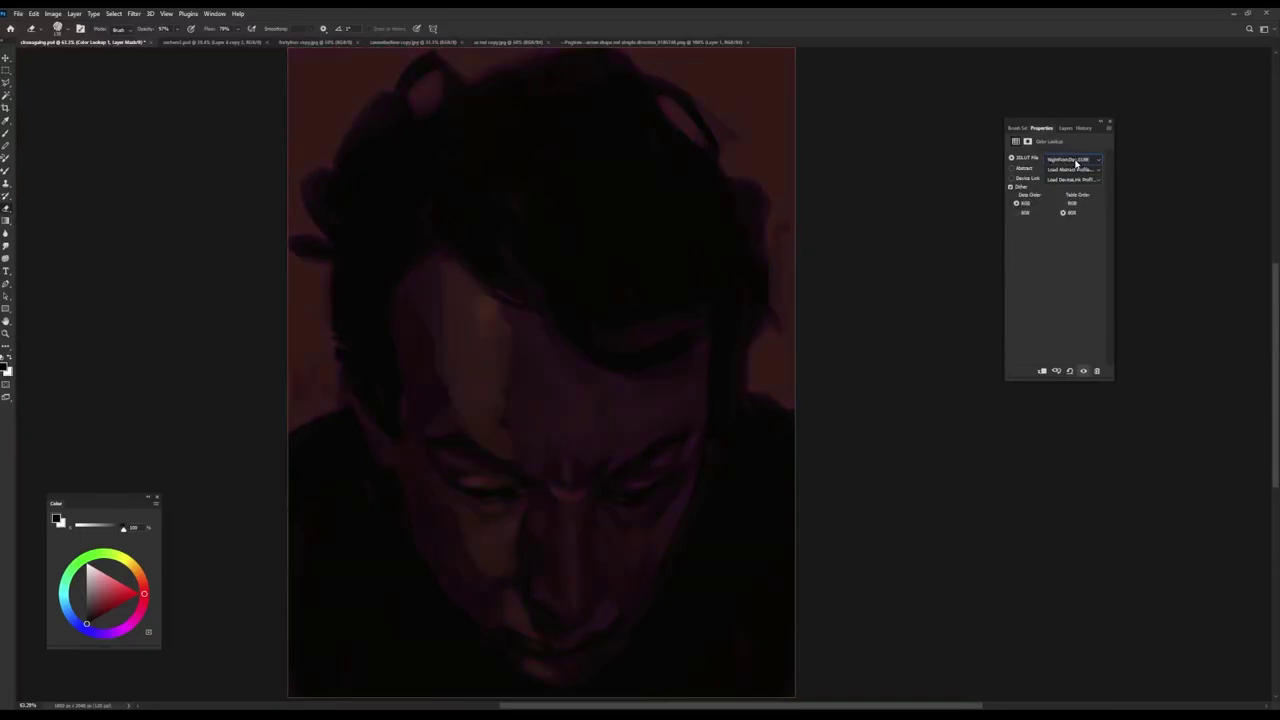
key(Down)
key(Down)
key(Down)
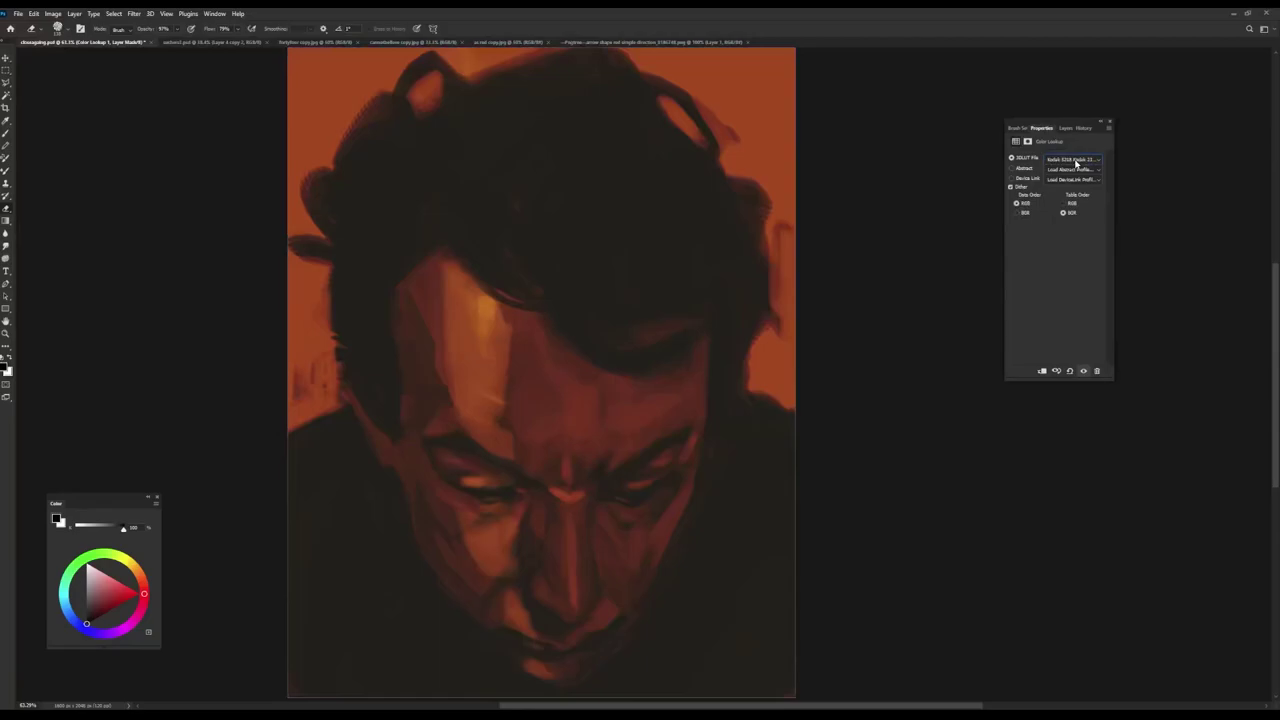
key(Down)
key(Down)
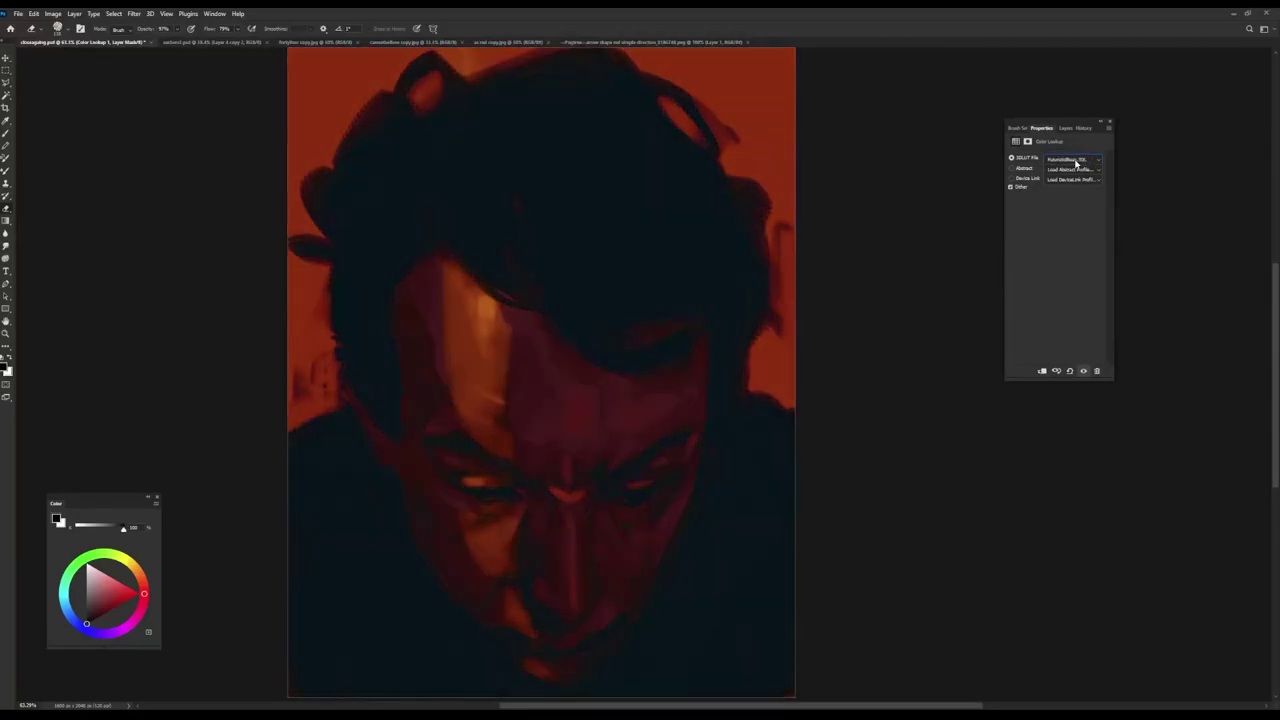
key(Down)
key(Down)
key(Down)
key(Down)
key(Down)
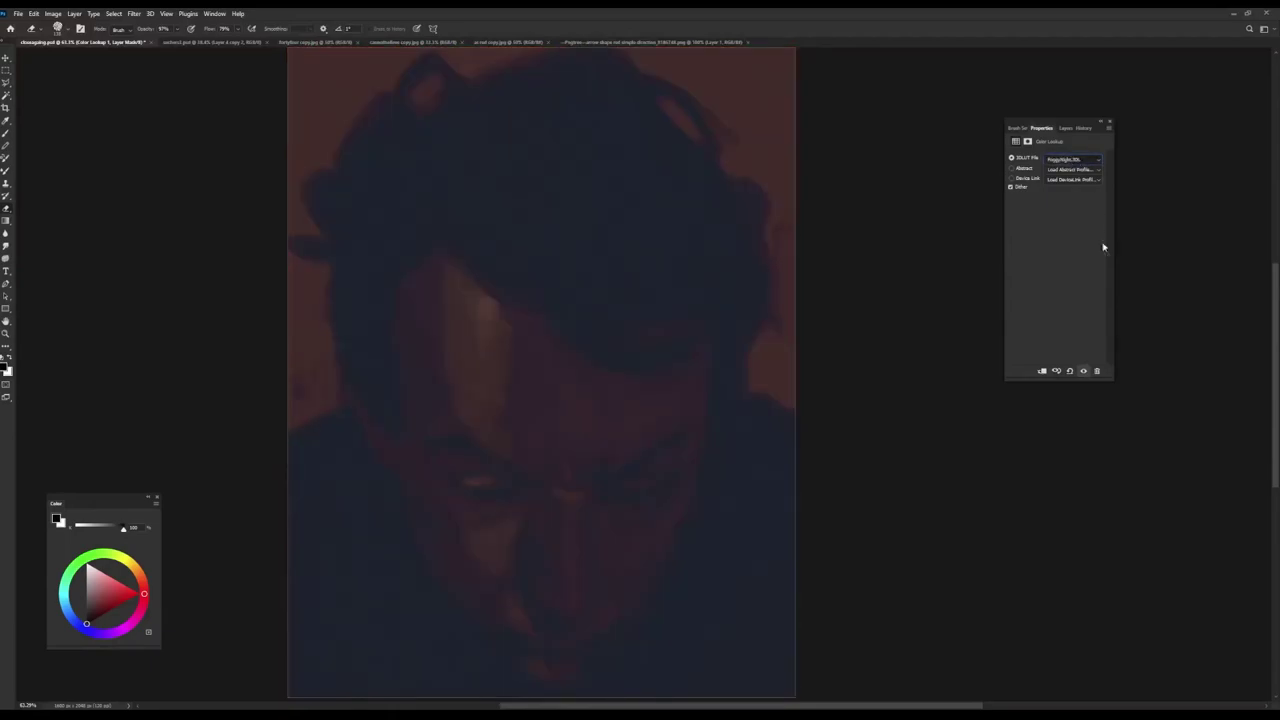
key(Down)
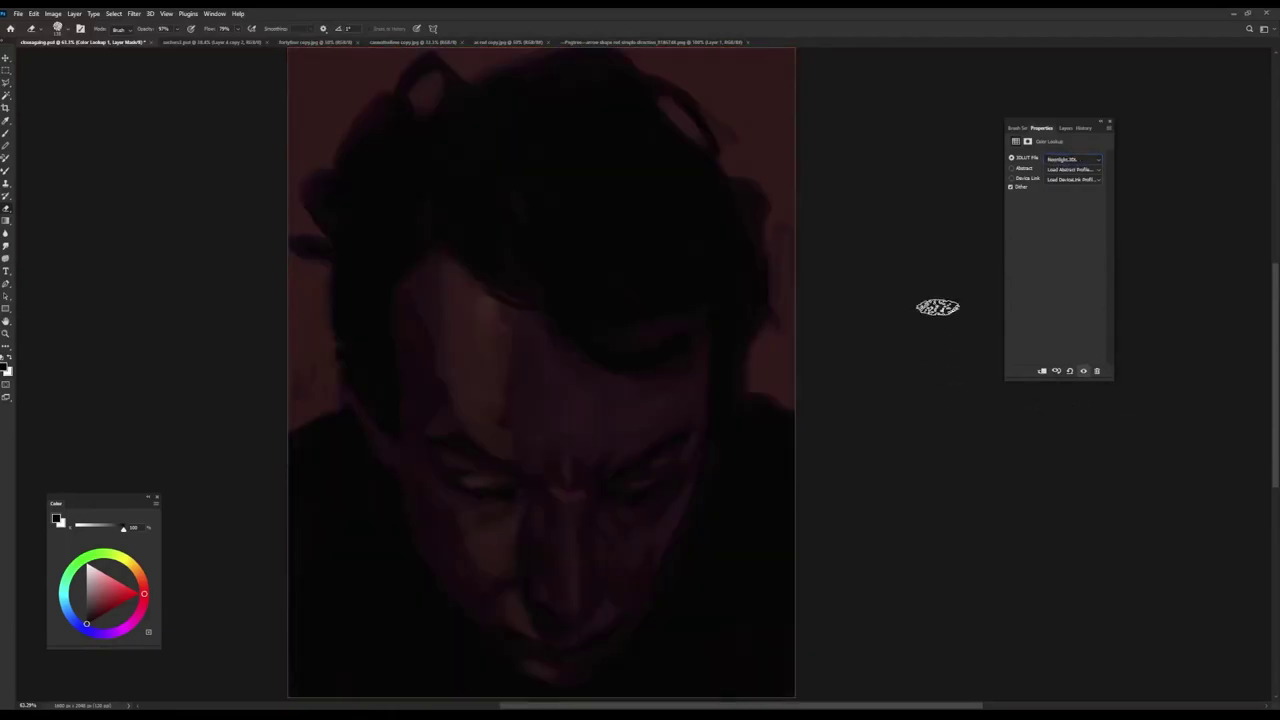
- Hide the Color Lookup adjustment layer to compare the result, and delete it
click(1017, 128)
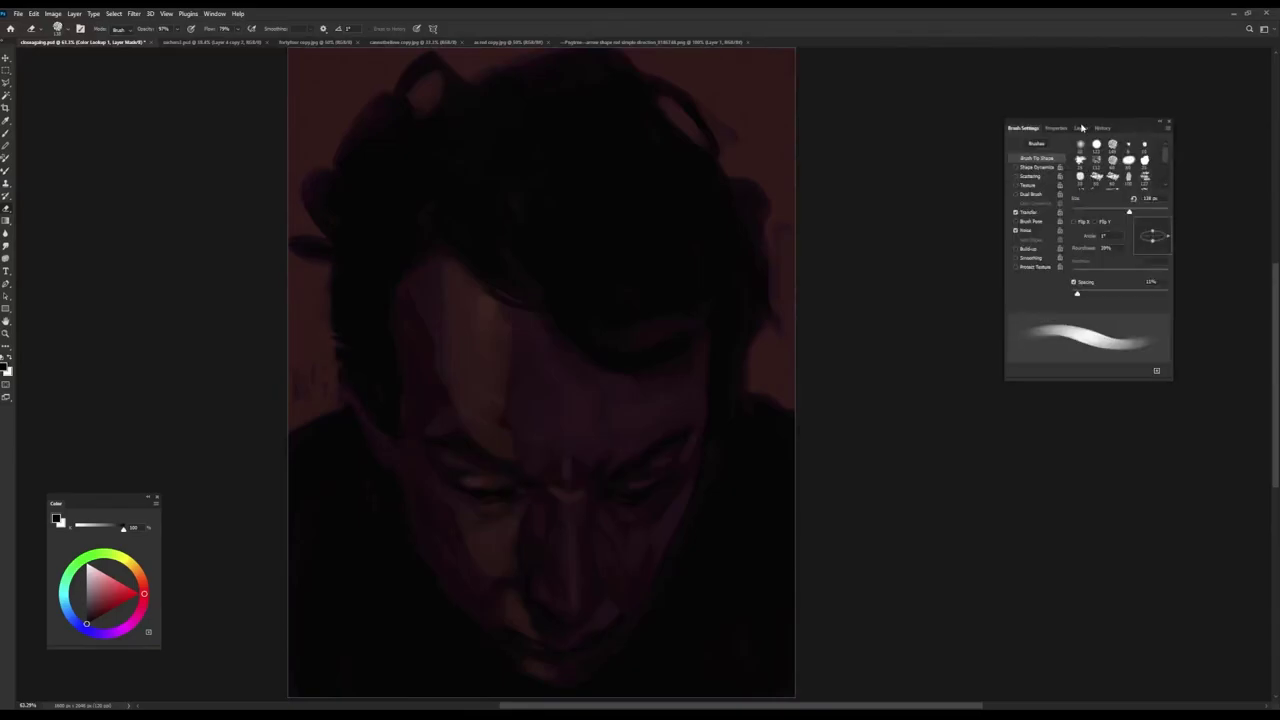
click(1080, 128)
click(1011, 188)
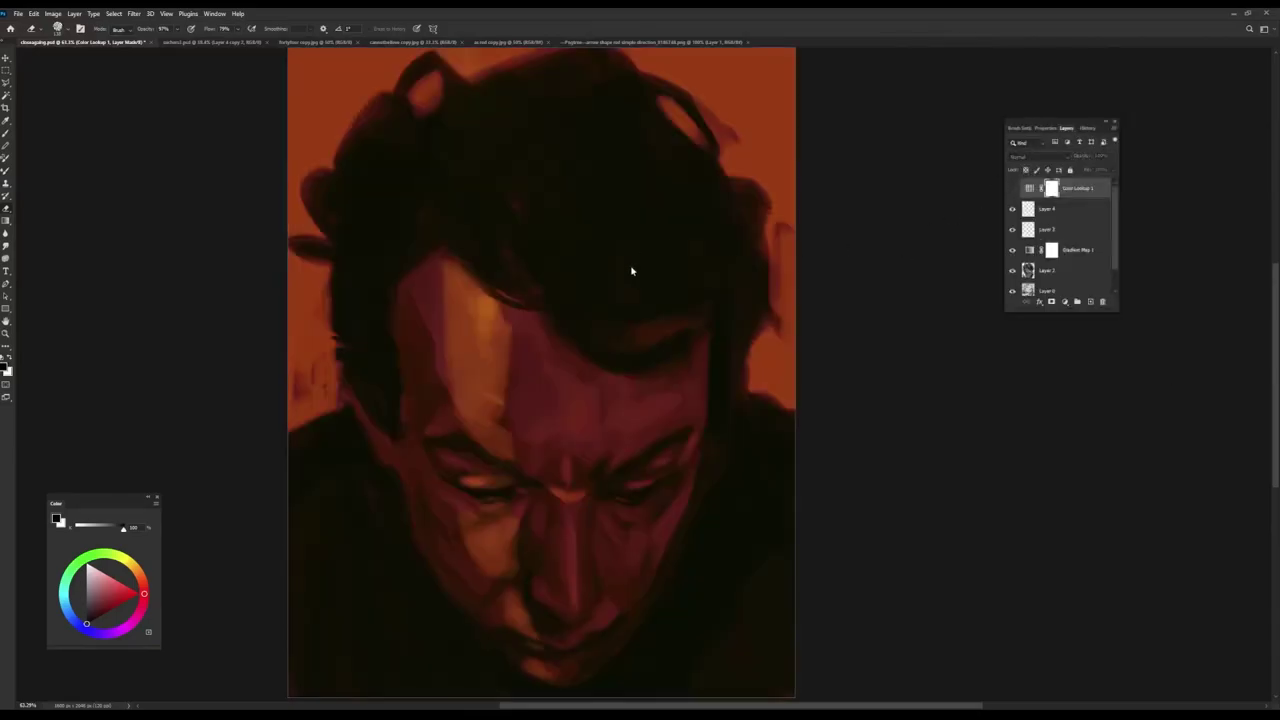
key(Delete)
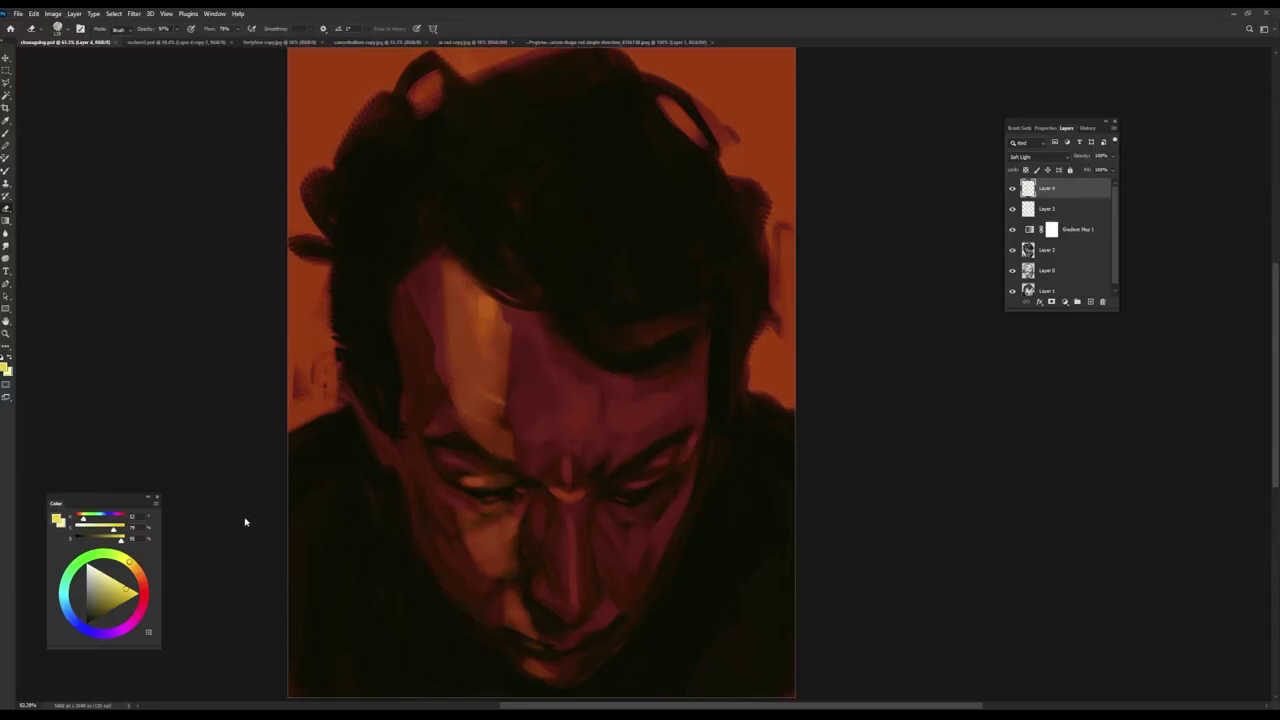
- Merge all visible layers into one and try a Color Balance adjustment on the result
key(ctrl+shift+e)
key(ctrl+b)
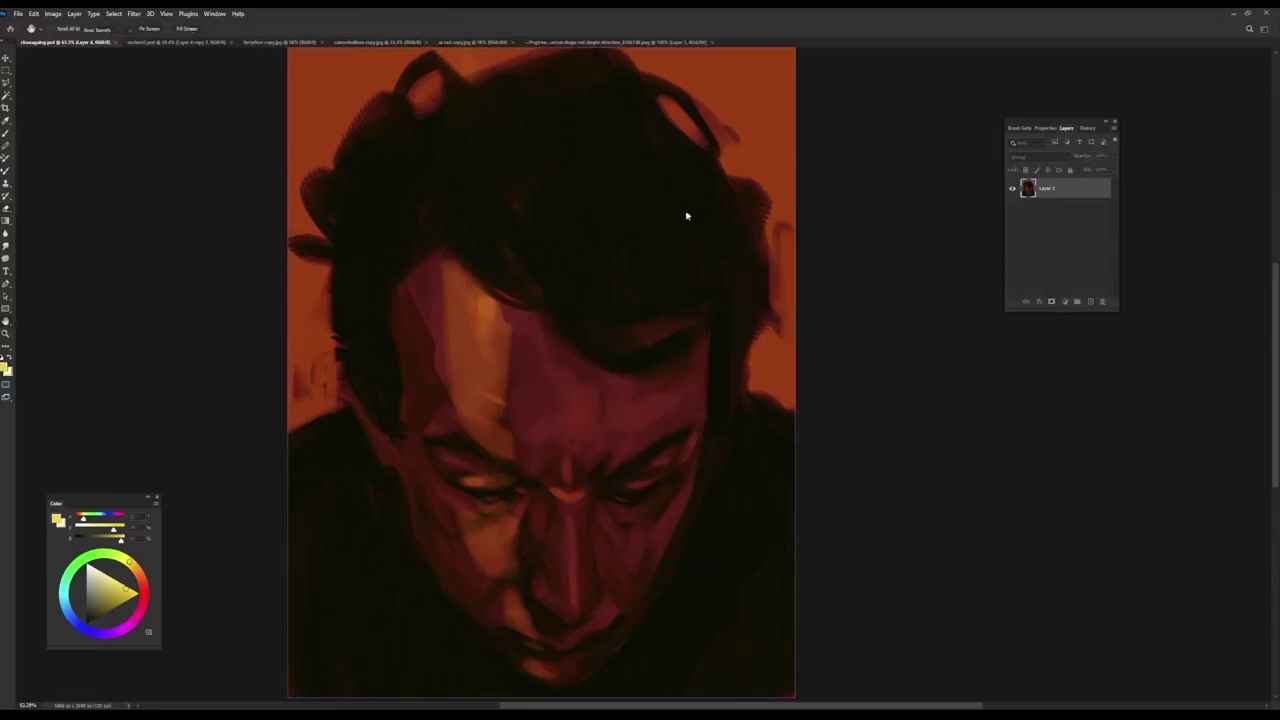
key(ctrl+z)
- Block in a large head, neck and shoulders silhouette in dark red on the grey canvas of the new document
key(b)
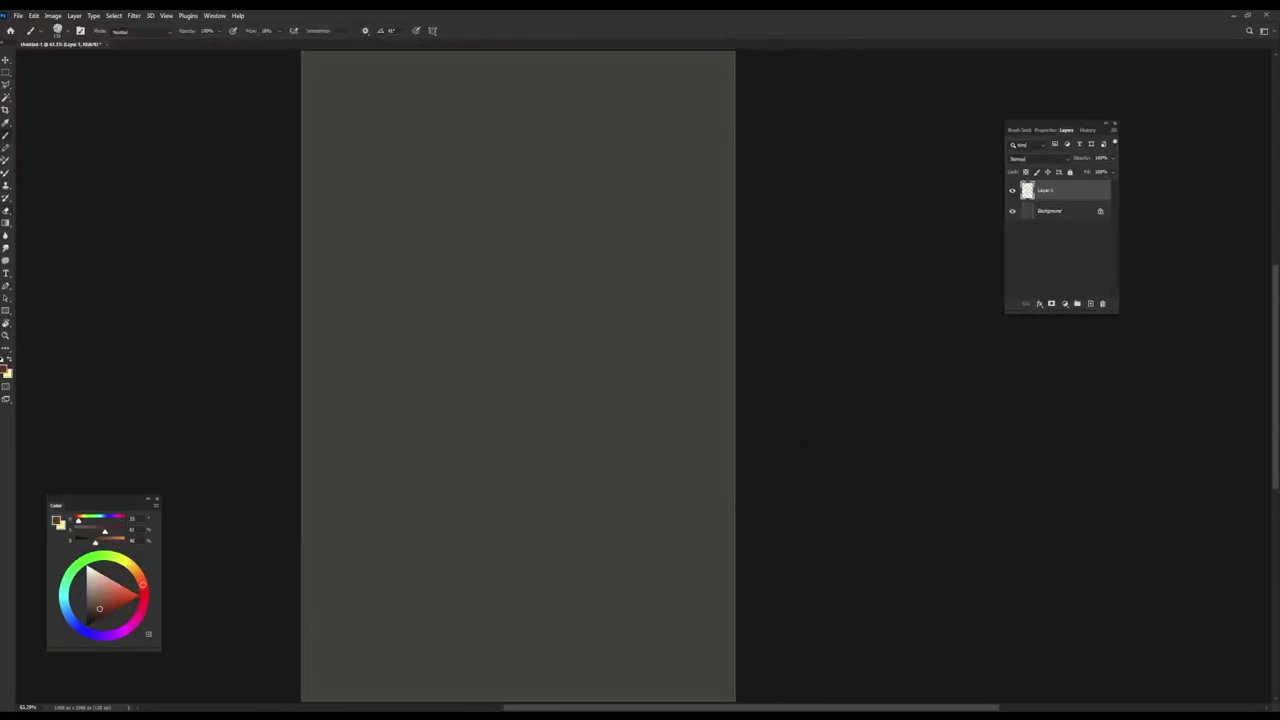
drag(380, 299, 386, 368)
click(287, 47)
mouse_move(343, 458)
mouse_down()
mouse_move(334, 327)
mouse_move(366, 345)
mouse_move(351, 328)
mouse_move(363, 366)
mouse_move(374, 286)
mouse_move(354, 251)
mouse_move(328, 362)
mouse_move(323, 209)
mouse_move(514, 71)
mouse_move(500, 577)
mouse_move(558, 600)
mouse_move(609, 514)
mouse_move(366, 326)
mouse_move(371, 280)
mouse_move(467, 570)
mouse_move(634, 466)
mouse_move(443, 314)
mouse_move(629, 86)
mouse_move(653, 285)
mouse_move(660, 163)
mouse_move(466, 71)
mouse_move(629, 289)
mouse_move(376, 336)
mouse_move(526, 200)
mouse_move(300, 309)
mouse_move(357, 457)
mouse_move(337, 424)
mouse_move(703, 680)
mouse_move(323, 434)
mouse_move(517, 686)
mouse_move(640, 563)
mouse_move(663, 340)
mouse_move(450, 543)
mouse_move(669, 443)
mouse_move(389, 206)
mouse_move(443, 377)
mouse_move(328, 316)
mouse_move(309, 209)
mouse_move(660, 94)
mouse_move(545, 91)
mouse_move(489, 386)
mouse_move(531, 337)
mouse_move(709, 329)
mouse_move(678, 488)
mouse_move(654, 480)
mouse_up()
- Lay in the dark red head mass and outline the jaw, face contour, hairline and ear in a darker red
click(102, 617)
click(97, 619)
drag(406, 422, 394, 420)
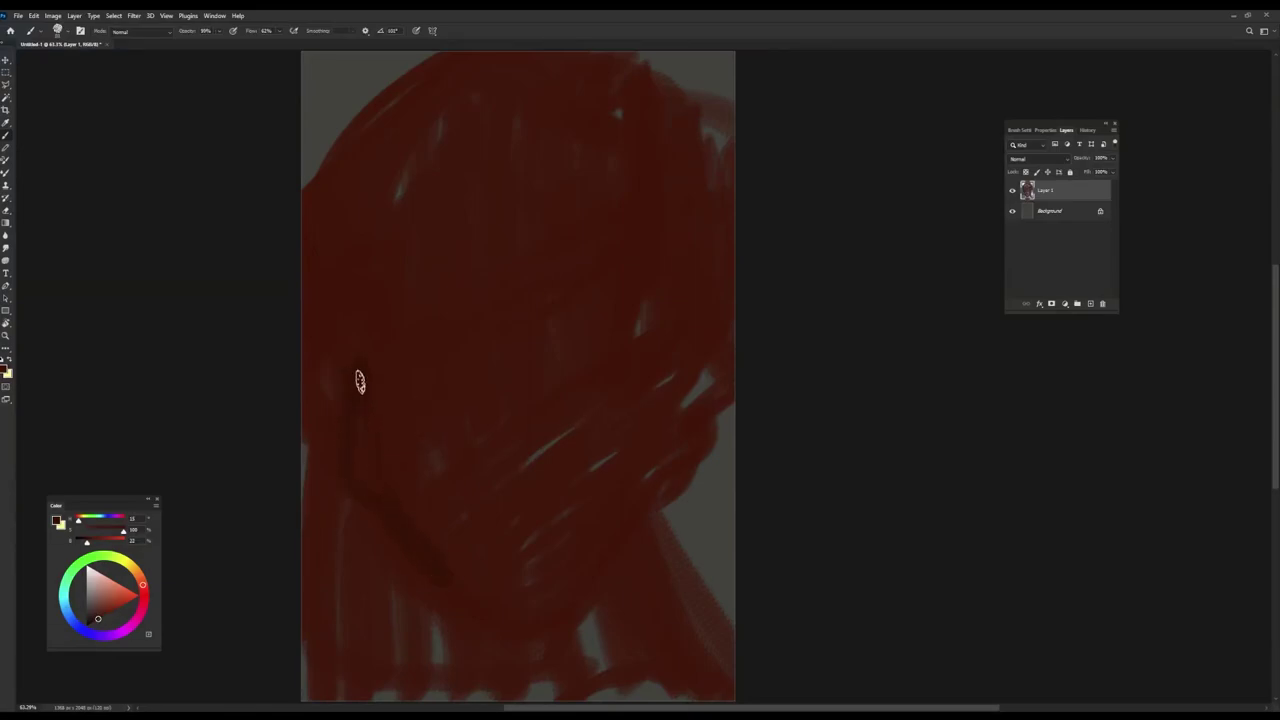
mouse_move(640, 541)
mouse_down()
mouse_move(649, 494)
mouse_move(697, 428)
mouse_move(642, 501)
mouse_move(696, 443)
mouse_move(724, 359)
mouse_move(681, 200)
mouse_up()
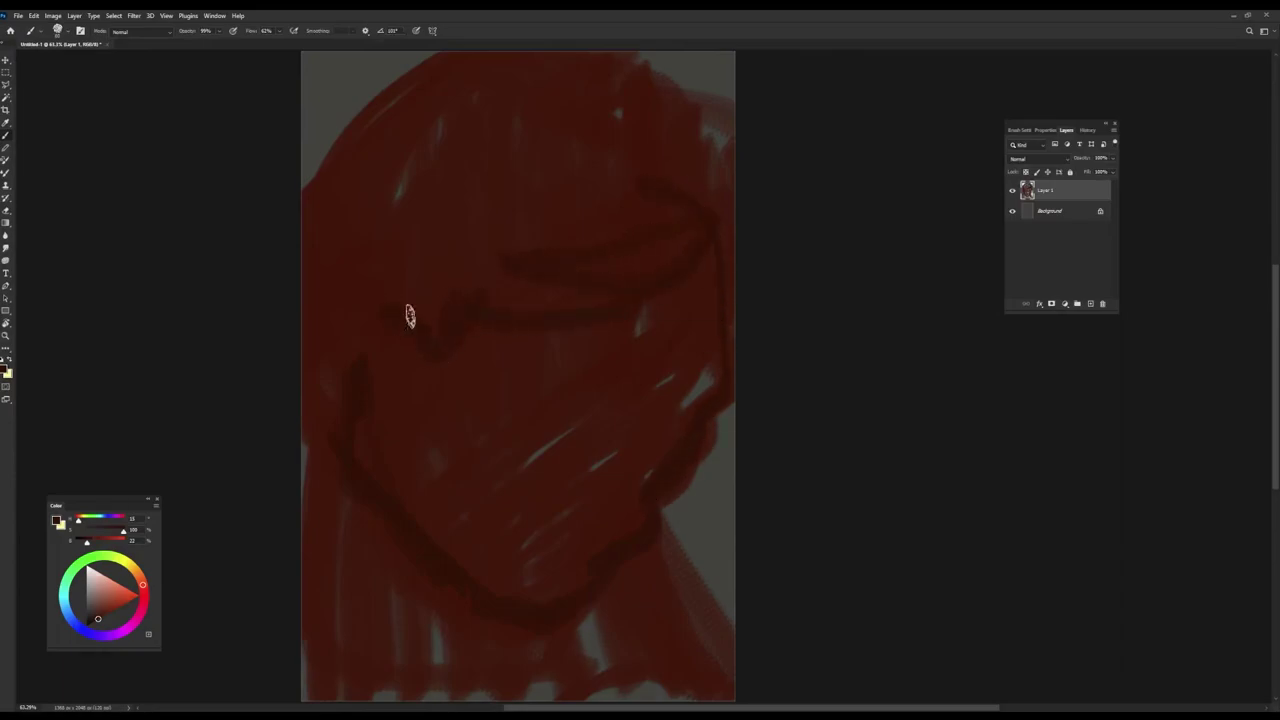
drag(316, 300, 357, 385)
- Block in the brow line, eye sockets, nose, mouth and jaw shadows in darker red, and add collar lines at the neck
drag(484, 424, 541, 438)
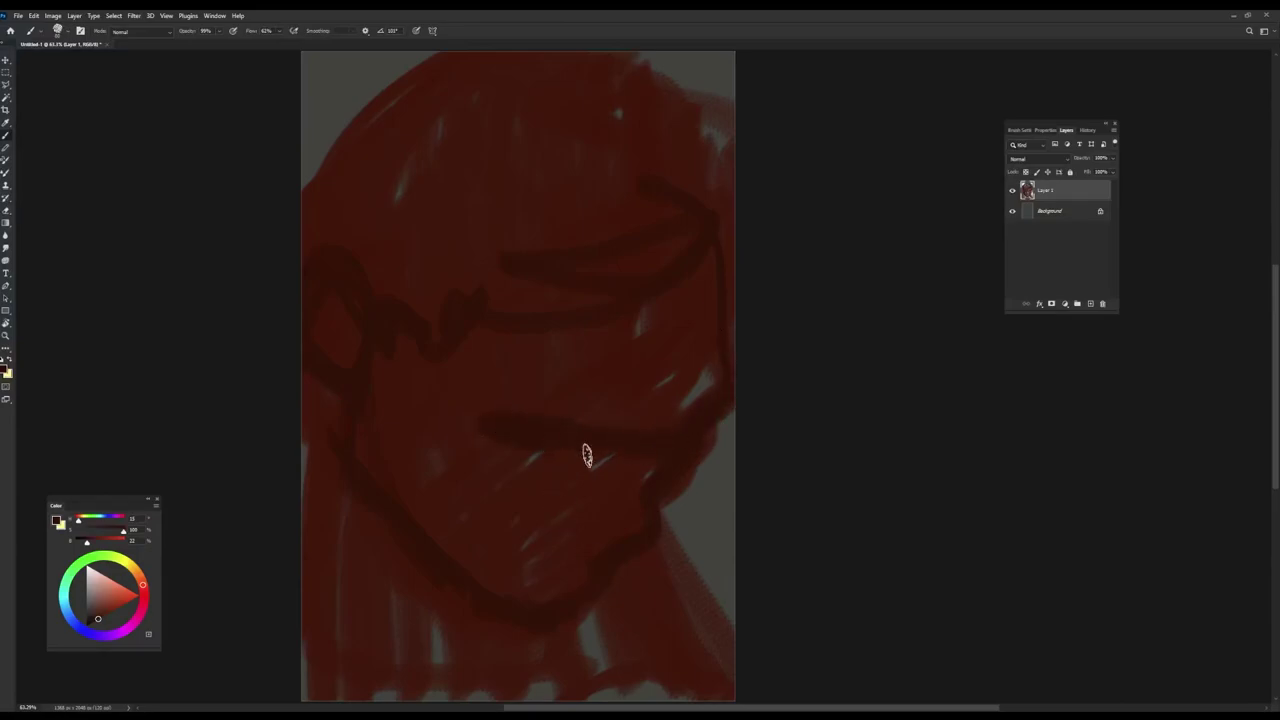
mouse_move(521, 500)
mouse_down()
mouse_move(562, 449)
mouse_move(621, 449)
mouse_move(671, 476)
mouse_up()
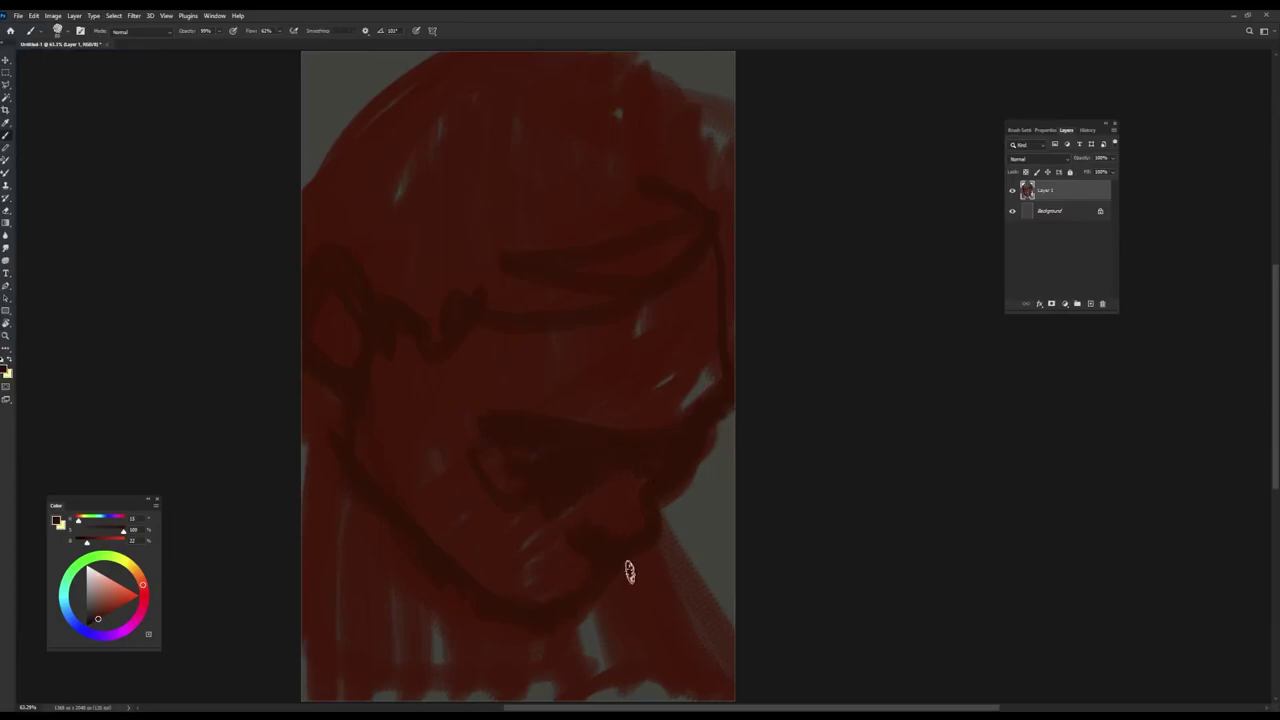
mouse_move(548, 532)
mouse_down()
mouse_move(461, 539)
mouse_move(373, 390)
mouse_up()
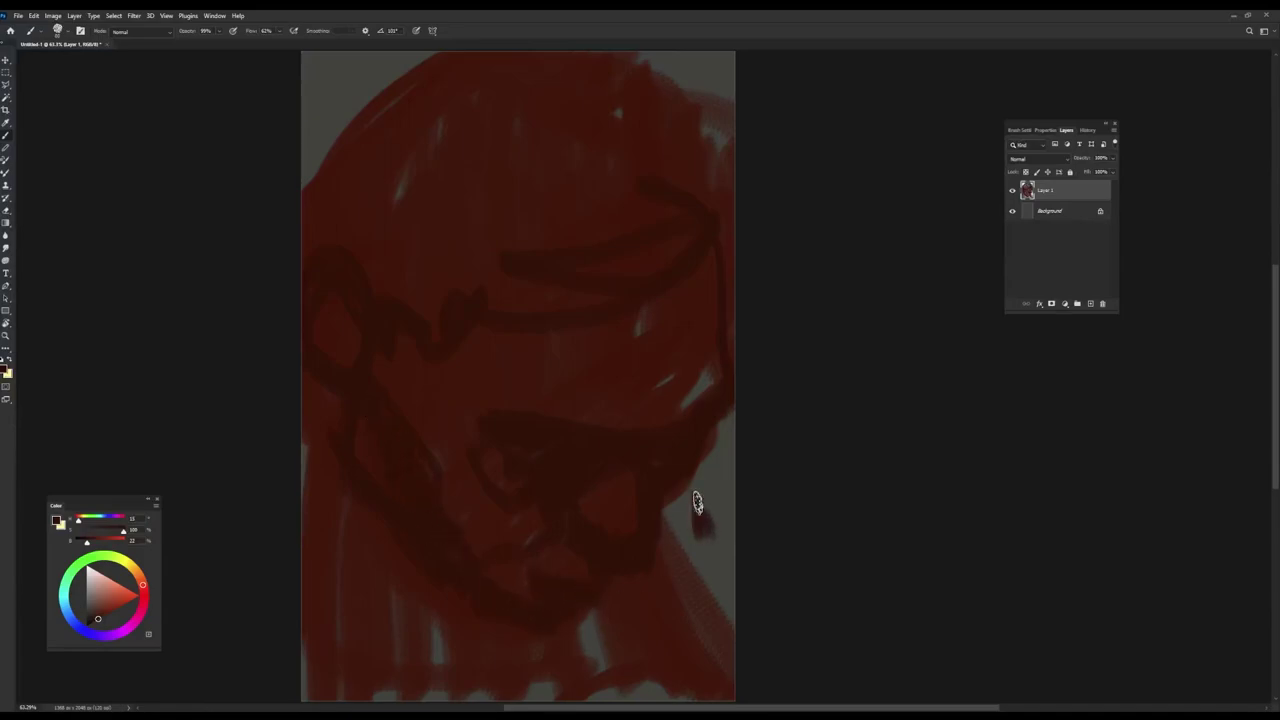
drag(686, 486, 774, 637)
drag(697, 532, 755, 641)
drag(545, 626, 625, 697)
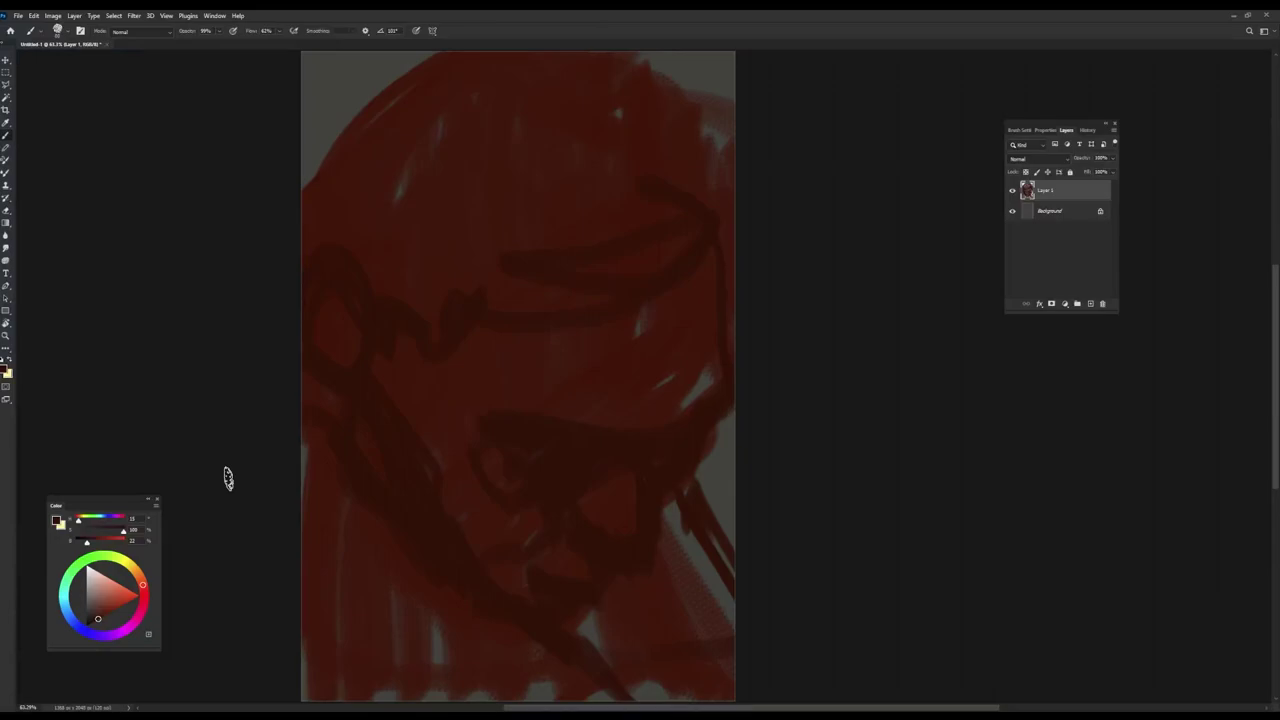
- Outline the top of the head and fill the whole hair shape down to the hairline in near-black
mouse_move(323, 157)
mouse_down()
mouse_move(363, 73)
mouse_move(574, 60)
mouse_move(690, 112)
mouse_move(717, 160)
mouse_up()
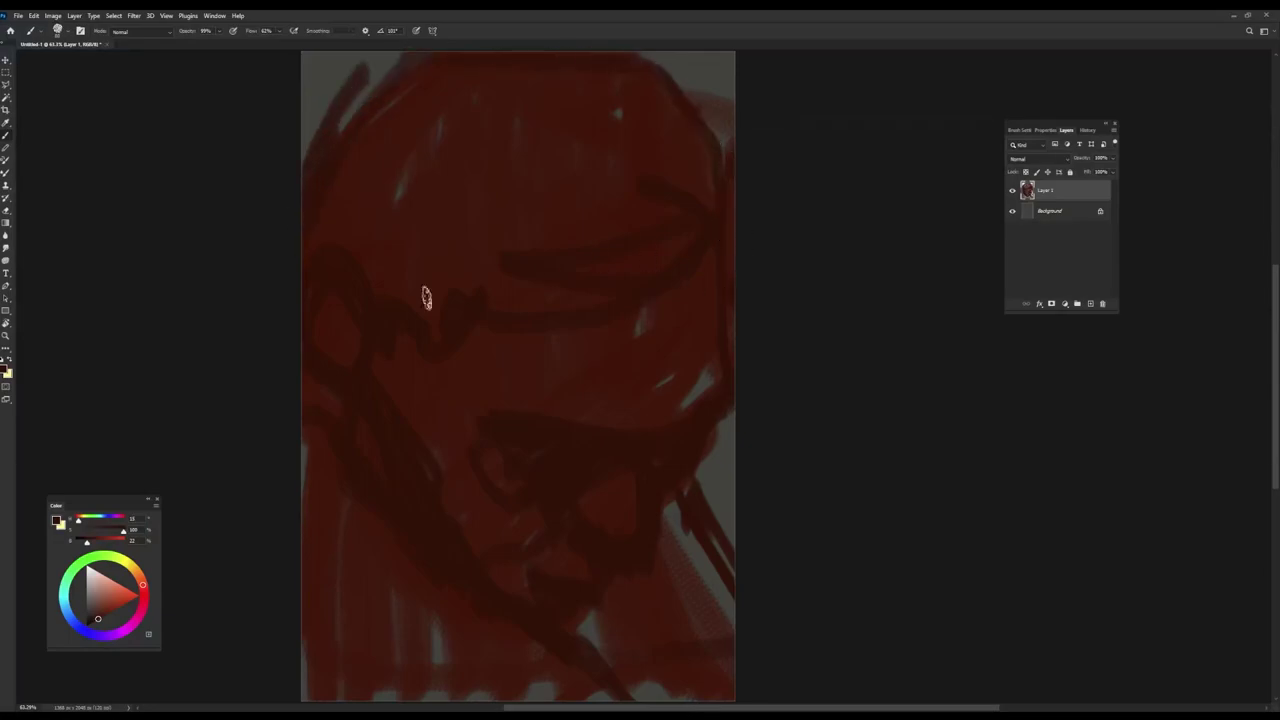
mouse_move(380, 224)
mouse_down()
mouse_move(374, 289)
mouse_move(394, 345)
mouse_move(436, 325)
mouse_move(541, 321)
mouse_move(534, 295)
mouse_move(677, 267)
mouse_move(669, 287)
mouse_move(676, 125)
mouse_move(659, 142)
mouse_move(698, 208)
mouse_move(714, 203)
mouse_move(734, 310)
mouse_move(729, 132)
mouse_move(737, 150)
mouse_move(523, 62)
mouse_move(319, 163)
mouse_move(277, 244)
mouse_up()
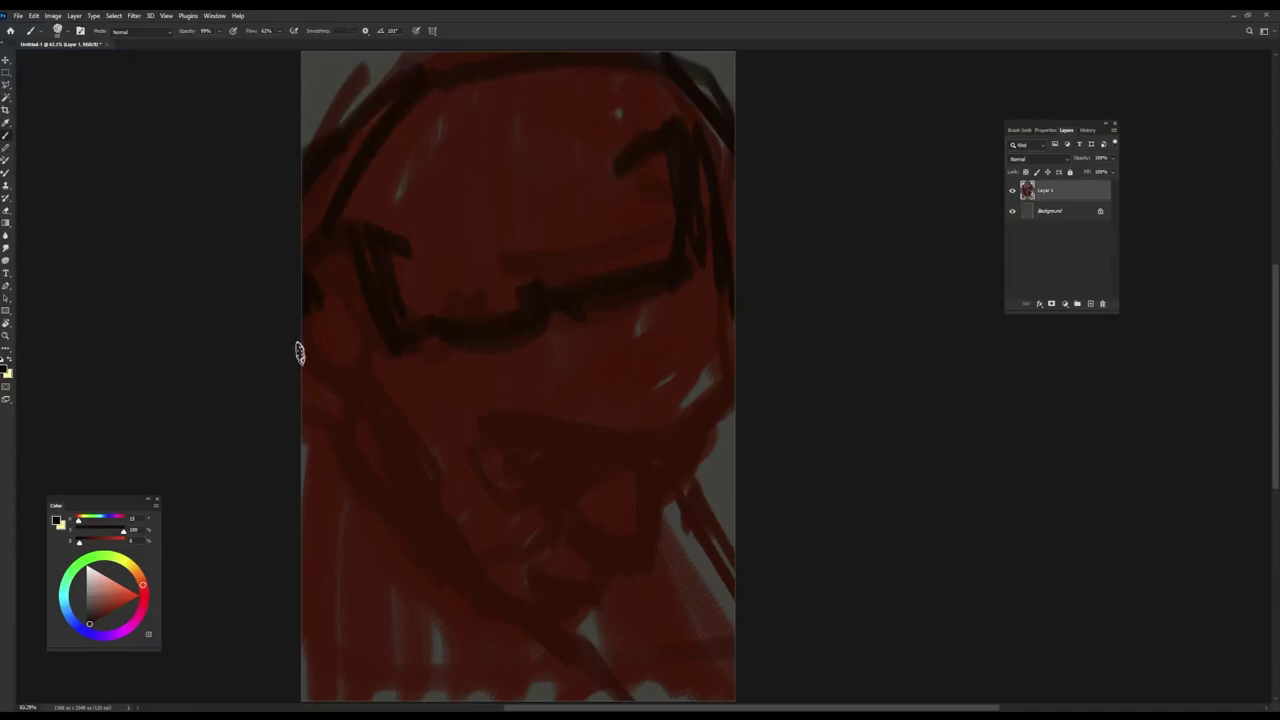
drag(345, 190, 530, 212)
mouse_move(434, 245)
mouse_down()
mouse_move(524, 209)
mouse_move(438, 303)
mouse_move(470, 317)
mouse_move(644, 224)
mouse_move(479, 322)
mouse_move(651, 263)
mouse_move(523, 266)
mouse_move(671, 162)
mouse_move(397, 198)
mouse_move(470, 110)
mouse_move(451, 88)
mouse_move(393, 90)
mouse_move(406, 76)
mouse_move(605, 72)
mouse_move(555, 72)
mouse_move(543, 137)
mouse_move(633, 131)
mouse_move(689, 97)
mouse_move(730, 169)
mouse_move(674, 274)
mouse_up()
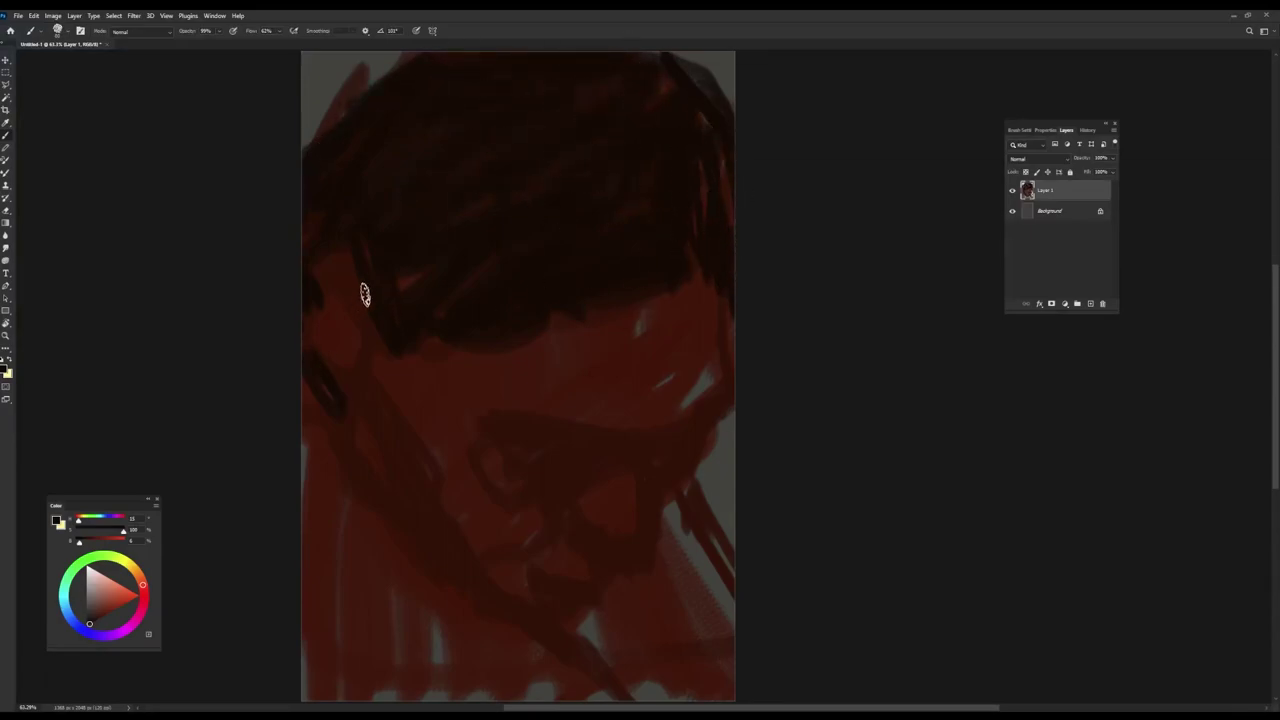
- Paint the lit forehead in orange-brown and tidy its outer edge with the near-black hair colour
alt+click(498, 390)
click(140, 577)
click(111, 608)
mouse_move(697, 305)
mouse_down()
mouse_move(544, 362)
mouse_move(714, 294)
mouse_move(614, 414)
mouse_move(740, 374)
mouse_up()
alt+click(715, 457)
alt+click(733, 251)
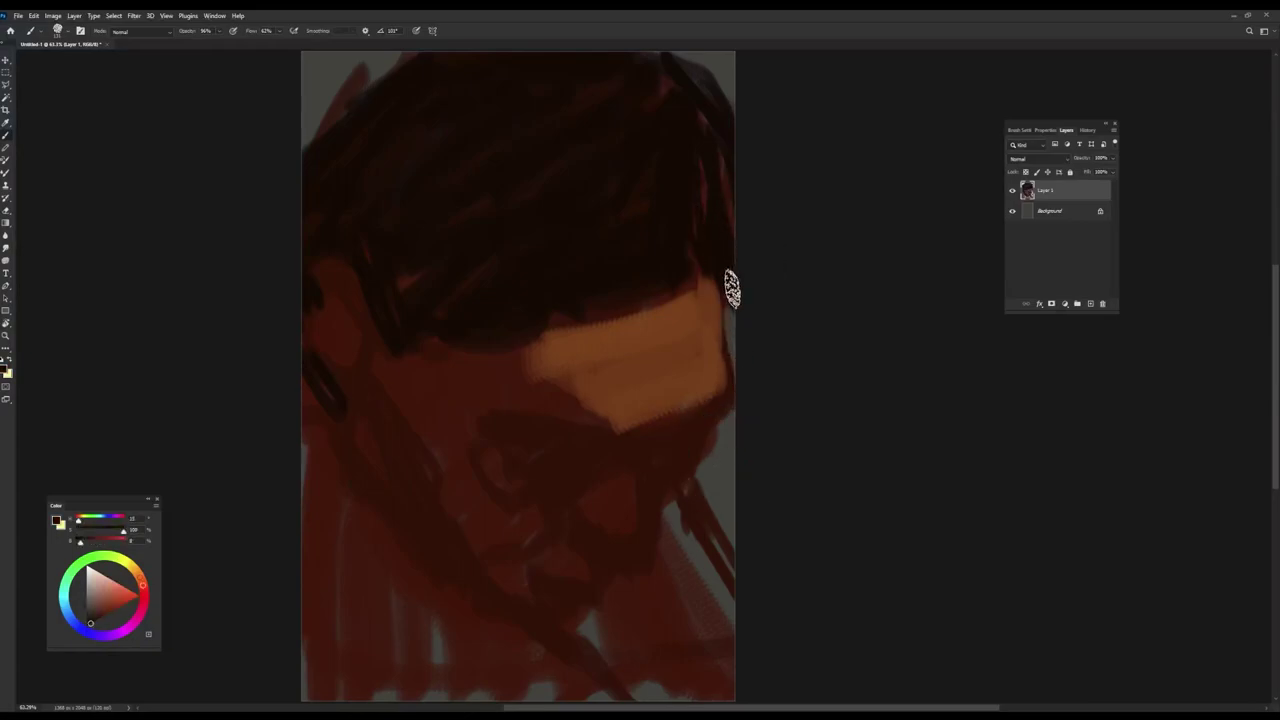
drag(731, 289, 732, 333)
- Carry the orange-brown skin tone over the temple, cheek and nose, leaving the eye sockets dark
alt+click(687, 363)
mouse_move(462, 400)
mouse_down()
mouse_move(517, 371)
mouse_move(431, 437)
mouse_move(484, 497)
mouse_move(634, 529)
mouse_move(634, 517)
mouse_up()
alt+click(460, 388)
- Paint a lighter, less saturated peach highlight over the upper forehead and the near brow ridge
alt+click(651, 375)
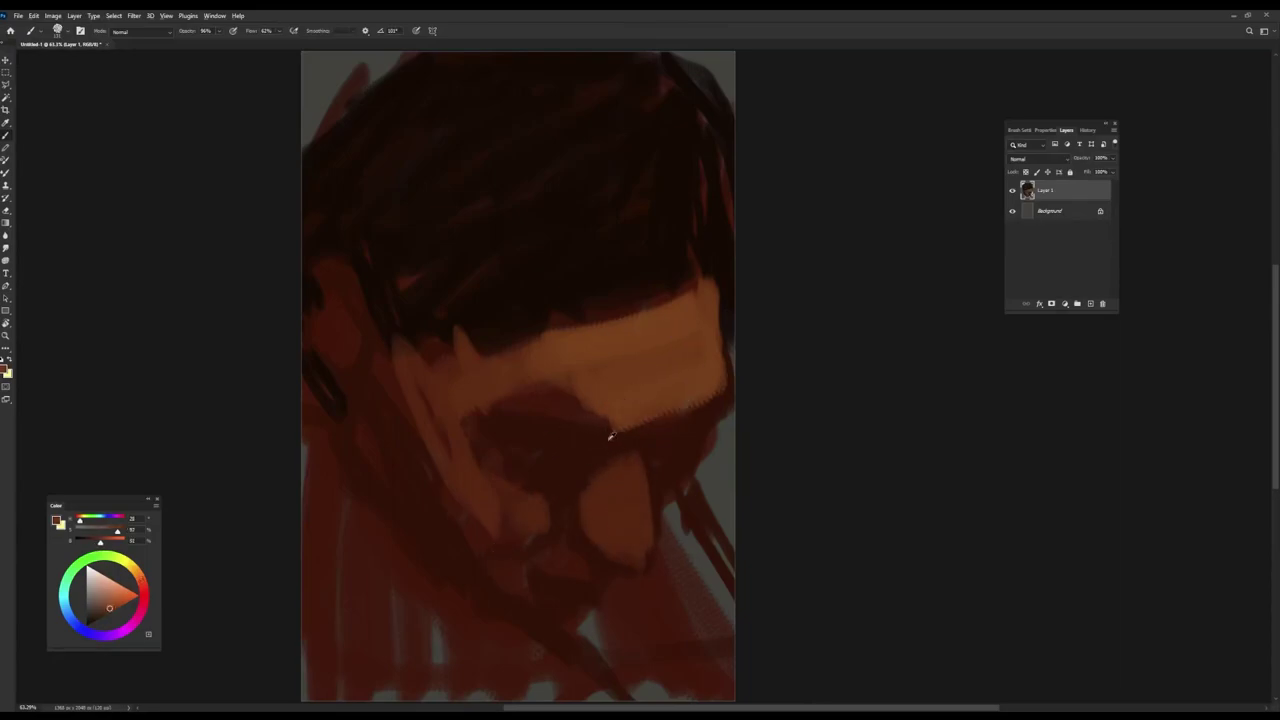
mouse_move(598, 427)
mouse_down()
mouse_move(626, 403)
mouse_move(570, 426)
mouse_move(582, 349)
mouse_move(701, 306)
mouse_up()
click(101, 589)
alt+click(589, 418)
drag(606, 360, 709, 295)
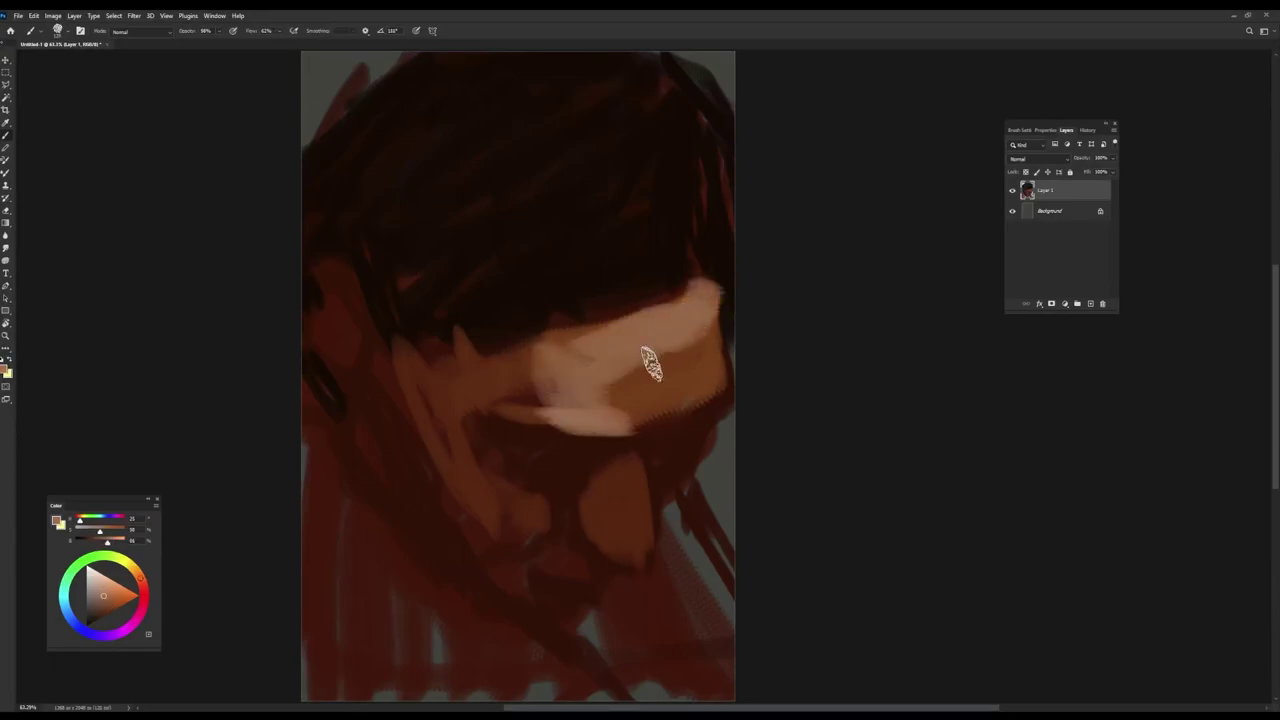
- Blend the forehead and brow highlights into the surrounding browns and soften the outer corner of the near eye socket
alt+click(564, 340)
mouse_move(575, 325)
mouse_down()
mouse_move(711, 310)
mouse_move(657, 398)
mouse_up()
alt+click(573, 402)
mouse_move(568, 418)
mouse_down()
mouse_move(548, 392)
mouse_move(505, 407)
mouse_move(531, 357)
mouse_up()
alt+click(546, 395)
alt+click(551, 416)
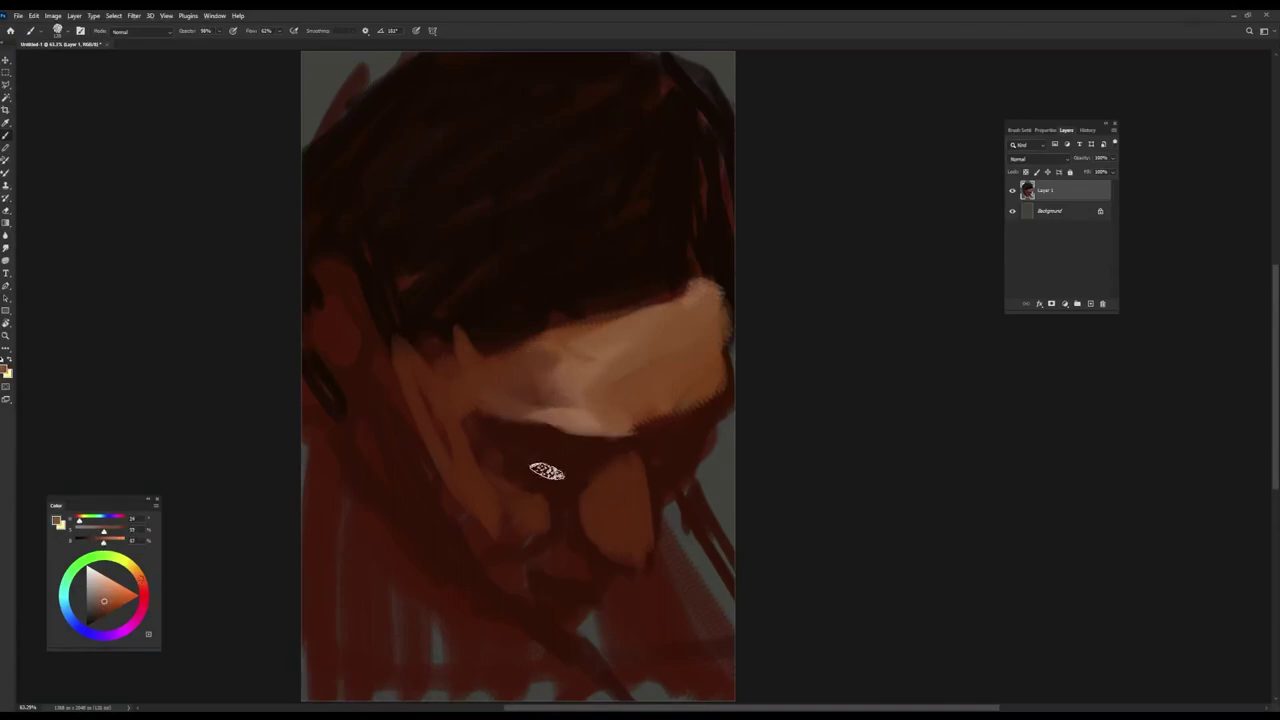
alt+click(452, 418)
drag(477, 424, 510, 488)
- Paint the light bridge, tip and lower edge of the nose, and model its side plane in mid-brown
alt+click(585, 432)
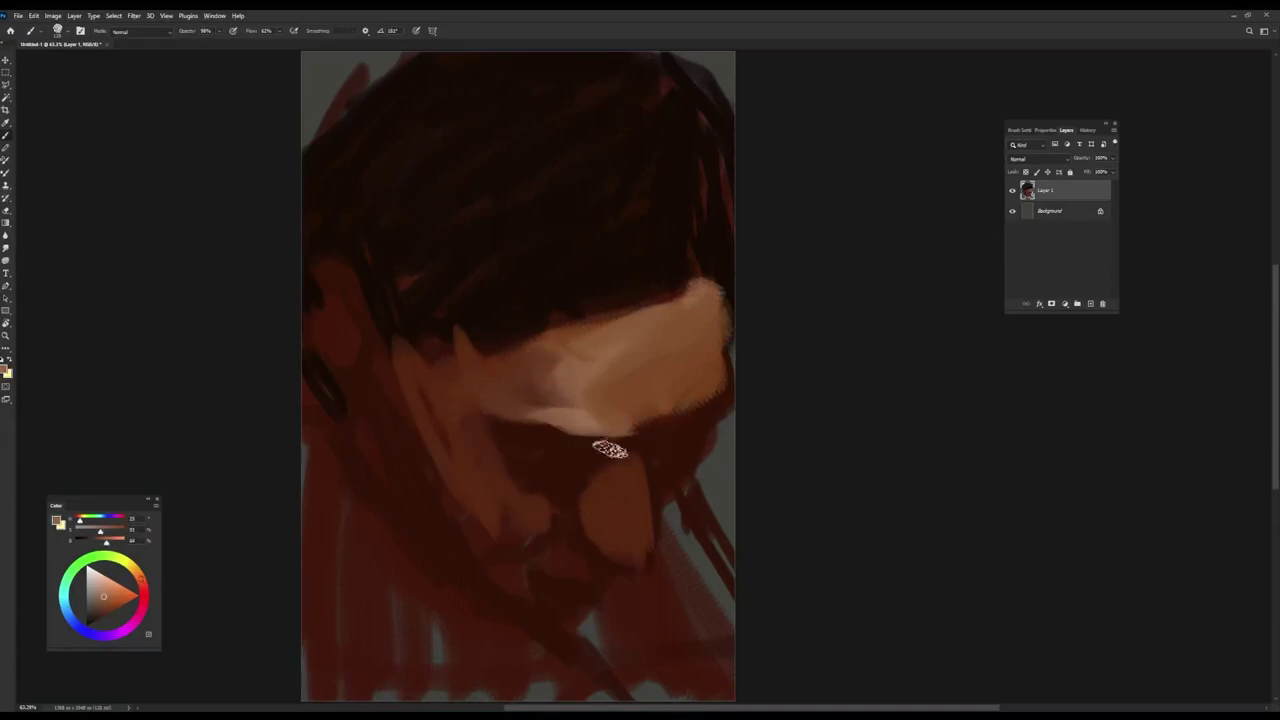
mouse_move(625, 454)
mouse_down()
mouse_move(643, 544)
mouse_move(620, 550)
mouse_move(640, 530)
mouse_move(635, 570)
mouse_move(618, 537)
mouse_move(534, 520)
mouse_move(625, 475)
mouse_up()
alt+click(609, 523)
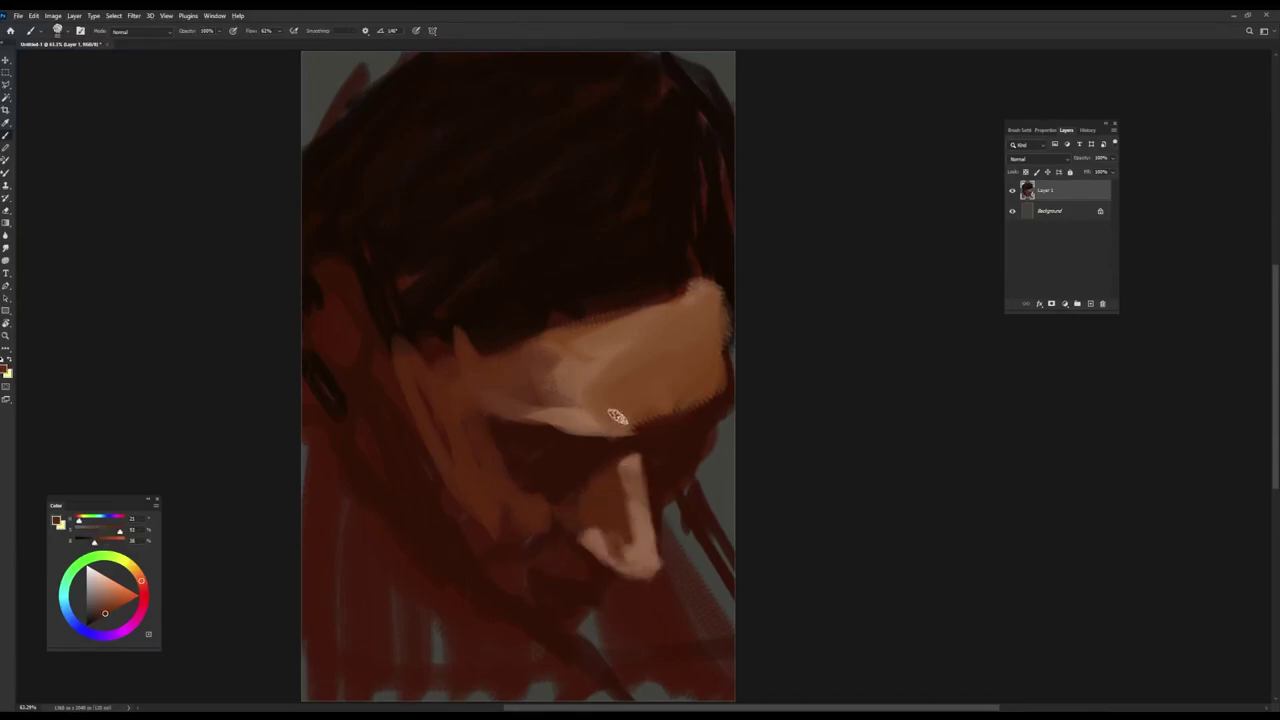
alt+click(617, 420)
drag(577, 523, 597, 530)
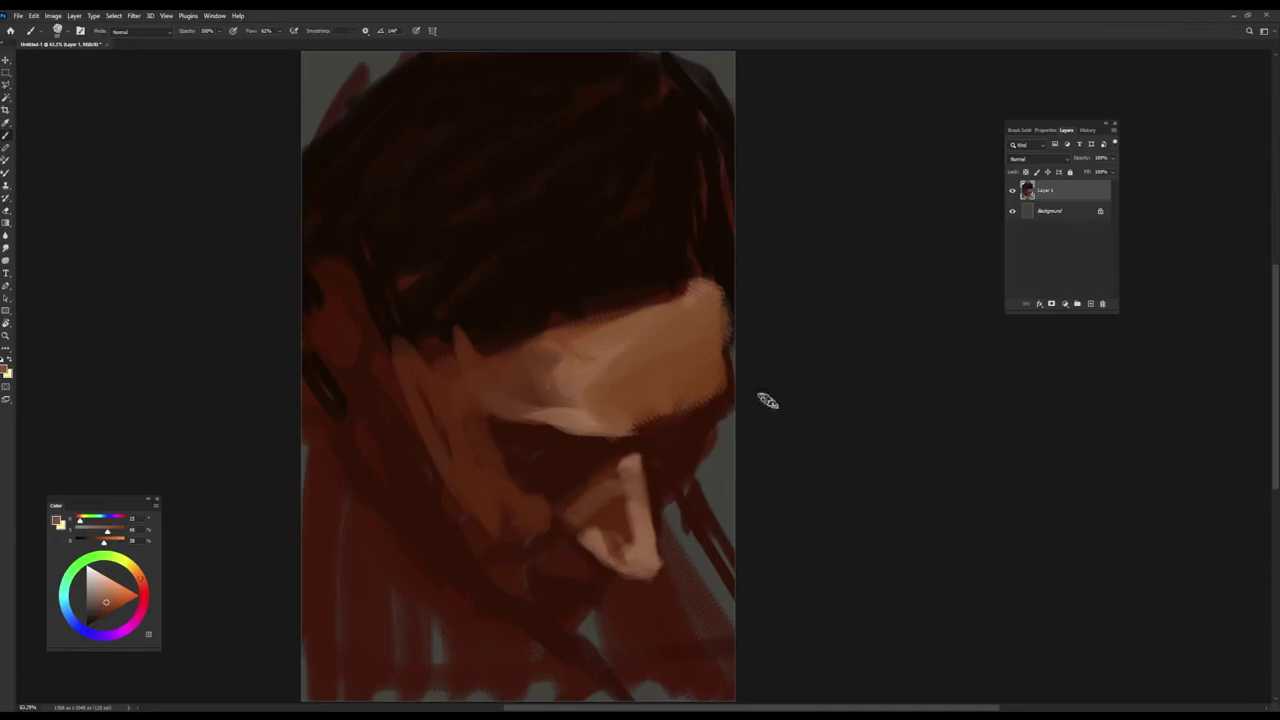
alt+click(579, 509)
mouse_move(594, 498)
mouse_down()
mouse_move(628, 453)
mouse_move(600, 519)
mouse_move(614, 474)
mouse_move(626, 552)
mouse_up()
- Shape both lowered eyelids with sampled browns and add a light edge along the far cheek
alt+click(622, 508)
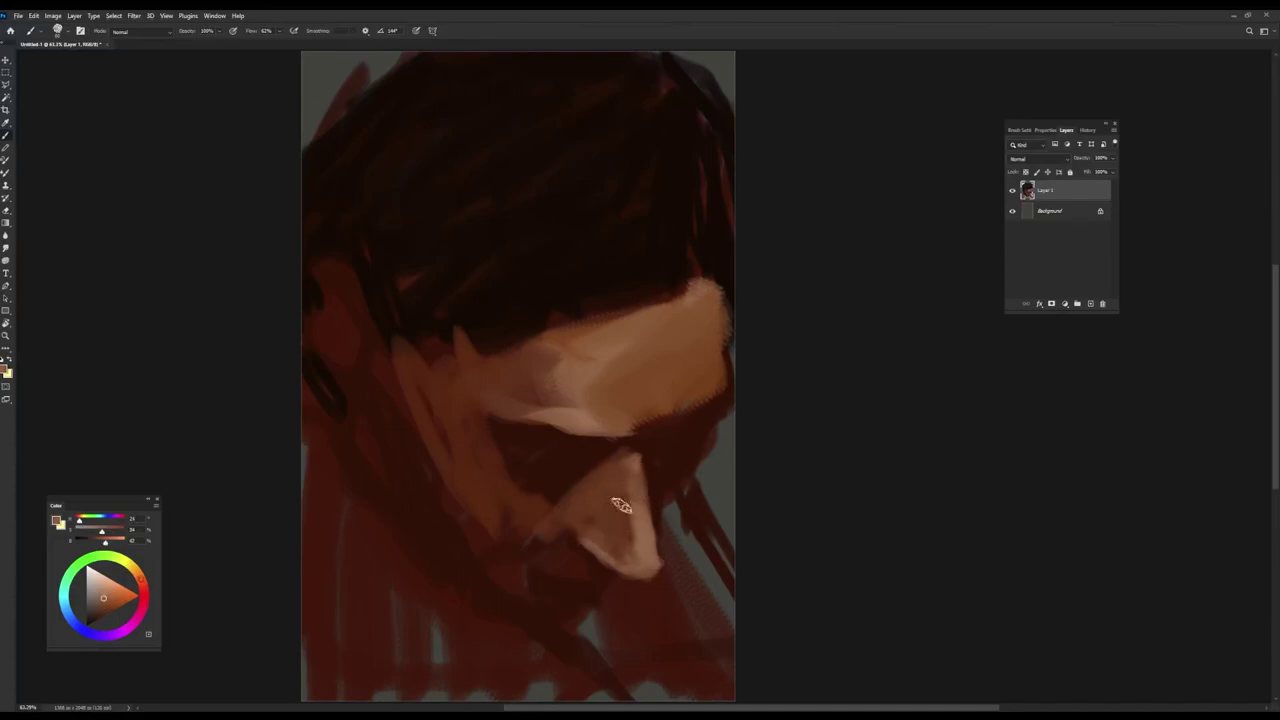
mouse_move(698, 458)
mouse_down()
mouse_move(660, 513)
mouse_move(679, 469)
mouse_move(527, 508)
mouse_move(580, 501)
mouse_move(607, 536)
mouse_move(662, 495)
mouse_move(658, 479)
mouse_move(691, 471)
mouse_move(669, 499)
mouse_move(677, 450)
mouse_up()
alt+click(522, 510)
alt+click(686, 450)
alt+click(503, 457)
mouse_move(567, 468)
mouse_down()
mouse_move(521, 441)
mouse_move(576, 456)
mouse_move(531, 450)
mouse_move(555, 462)
mouse_move(521, 440)
mouse_move(581, 452)
mouse_move(522, 436)
mouse_move(607, 461)
mouse_move(675, 455)
mouse_move(672, 357)
mouse_move(566, 470)
mouse_move(585, 482)
mouse_move(584, 460)
mouse_move(624, 451)
mouse_up()
alt+click(580, 484)
alt+click(578, 469)
alt+click(540, 452)
alt+click(505, 435)
drag(503, 431, 483, 450)
drag(690, 447, 712, 466)
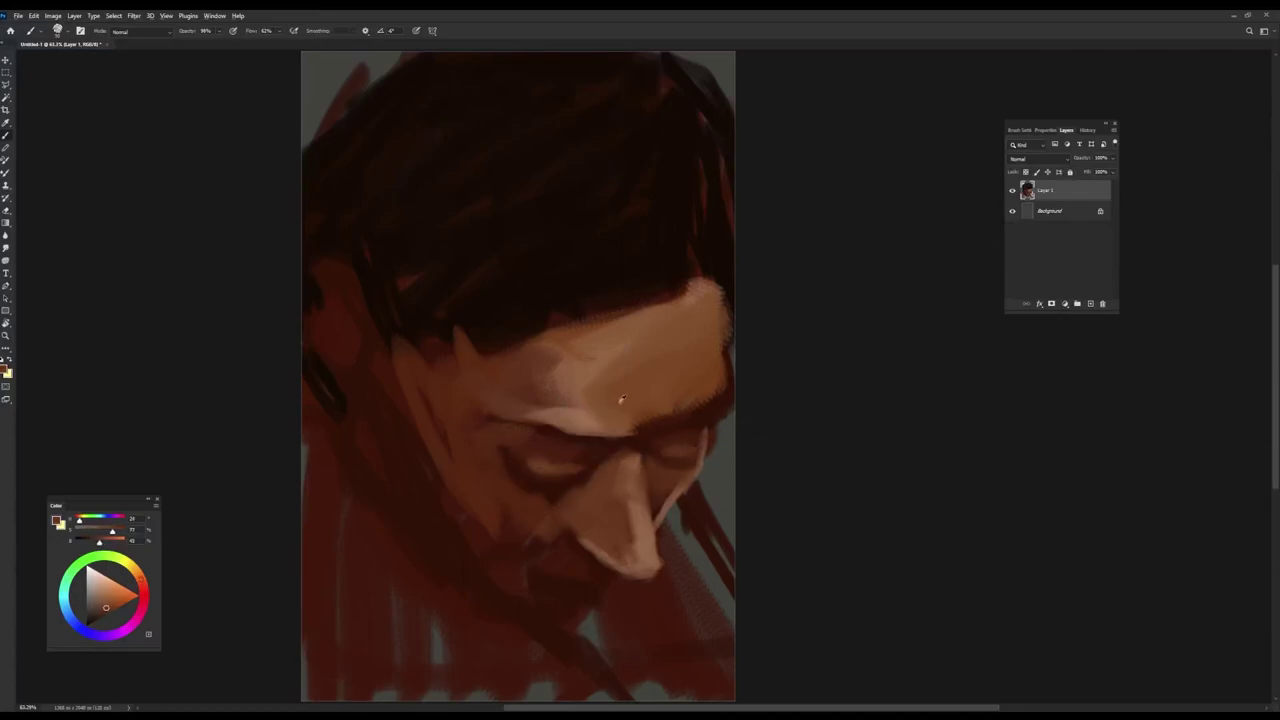
- Darken the lash lines and creases of both eyes with sampled dark reds, keeping the painted layer
alt+click(508, 334)
drag(548, 477, 528, 462)
drag(669, 473, 702, 465)
alt+click(673, 442)
alt+click(587, 457)
key(Delete)
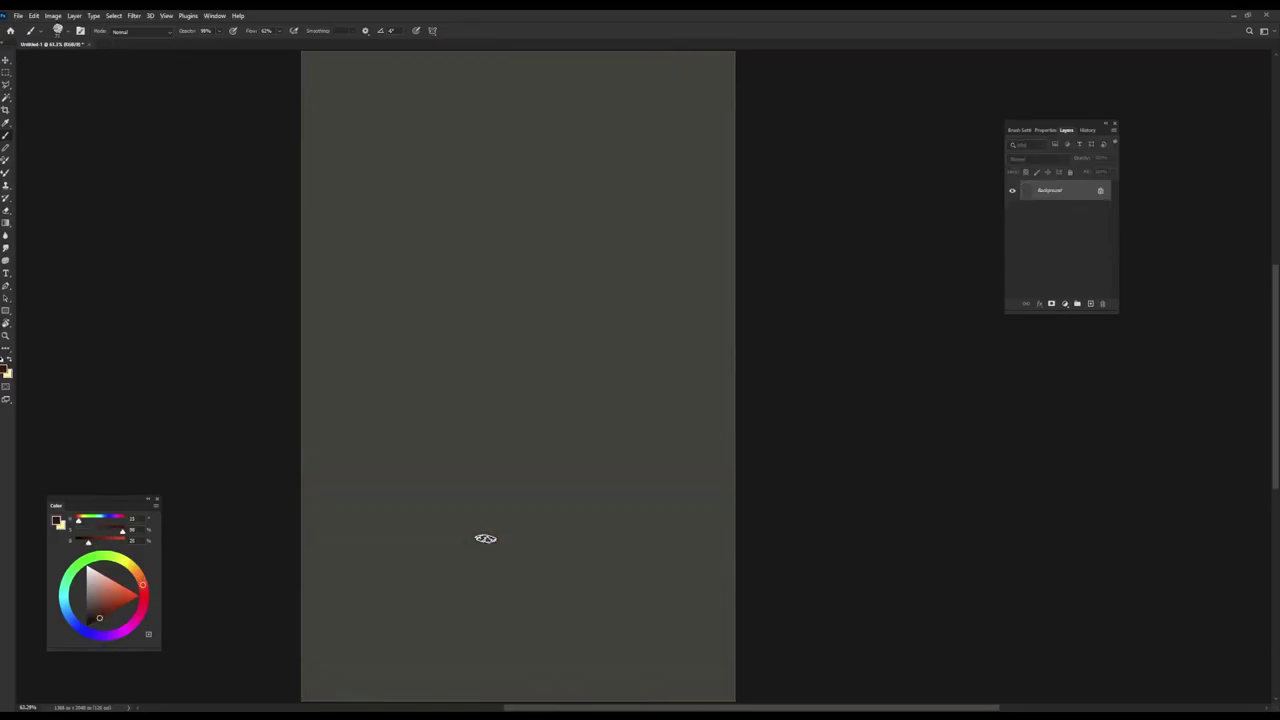
key(ctrl+z)
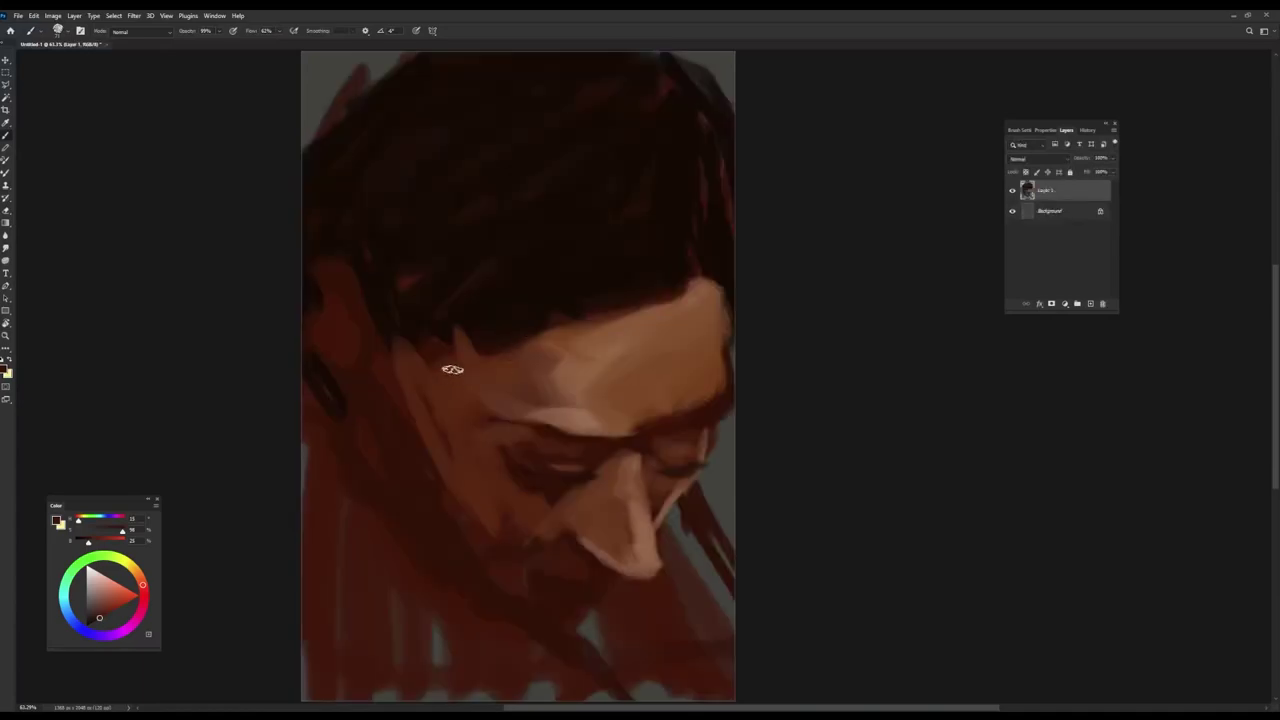
- Model the near cheek, jaw and the area beside the mouth with sampled mid-browns
alt+click(423, 376)
mouse_move(407, 411)
mouse_down()
mouse_move(427, 525)
mouse_move(504, 577)
mouse_up()
alt+click(492, 517)
mouse_move(439, 453)
mouse_down()
mouse_move(509, 552)
mouse_move(537, 560)
mouse_move(563, 537)
mouse_move(589, 580)
mouse_up()
alt+click(598, 391)
mouse_move(512, 551)
mouse_down()
mouse_move(537, 561)
mouse_move(548, 536)
mouse_up()
alt+click(556, 543)
drag(491, 489, 503, 489)
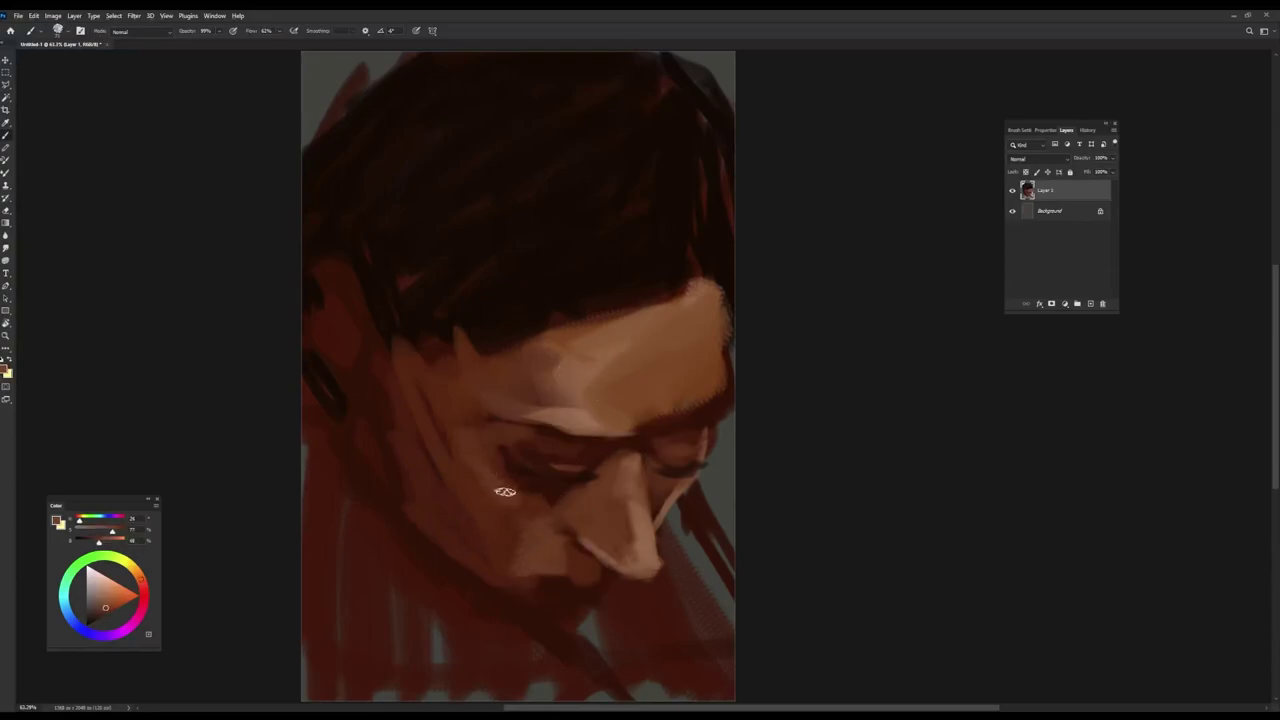
alt+click(552, 501)
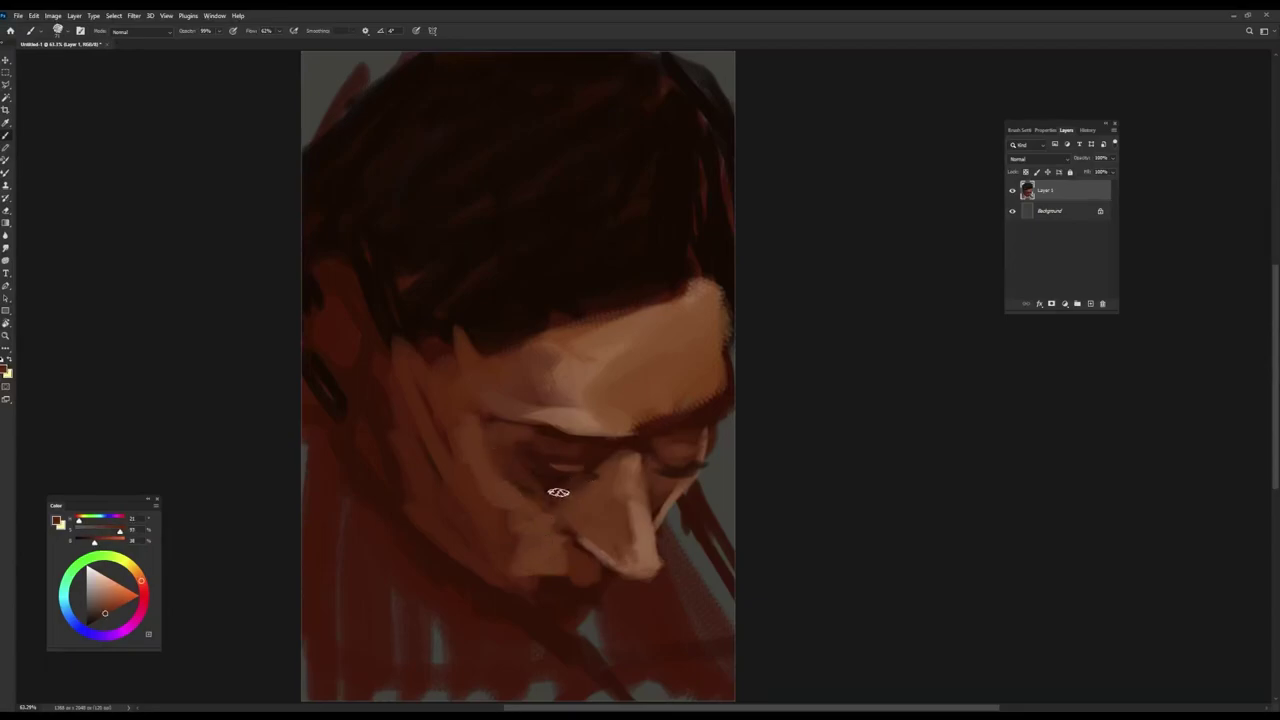
- Refine both brows and the area between them, and brush lighter skin tones across the forehead
alt+click(631, 402)
mouse_move(638, 429)
mouse_down()
mouse_move(623, 443)
mouse_move(710, 405)
mouse_up()
alt+click(594, 451)
drag(594, 451, 523, 420)
alt+click(682, 416)
alt+click(579, 415)
mouse_move(630, 440)
mouse_down()
mouse_move(598, 395)
mouse_move(672, 400)
mouse_up()
mouse_move(648, 329)
mouse_down()
mouse_move(700, 334)
mouse_move(577, 371)
mouse_move(514, 354)
mouse_move(684, 340)
mouse_up()
- Lighten the near cheekbone with a larger brush and add light skin tone above the far brow
alt+click(523, 363)
key(bracketright)
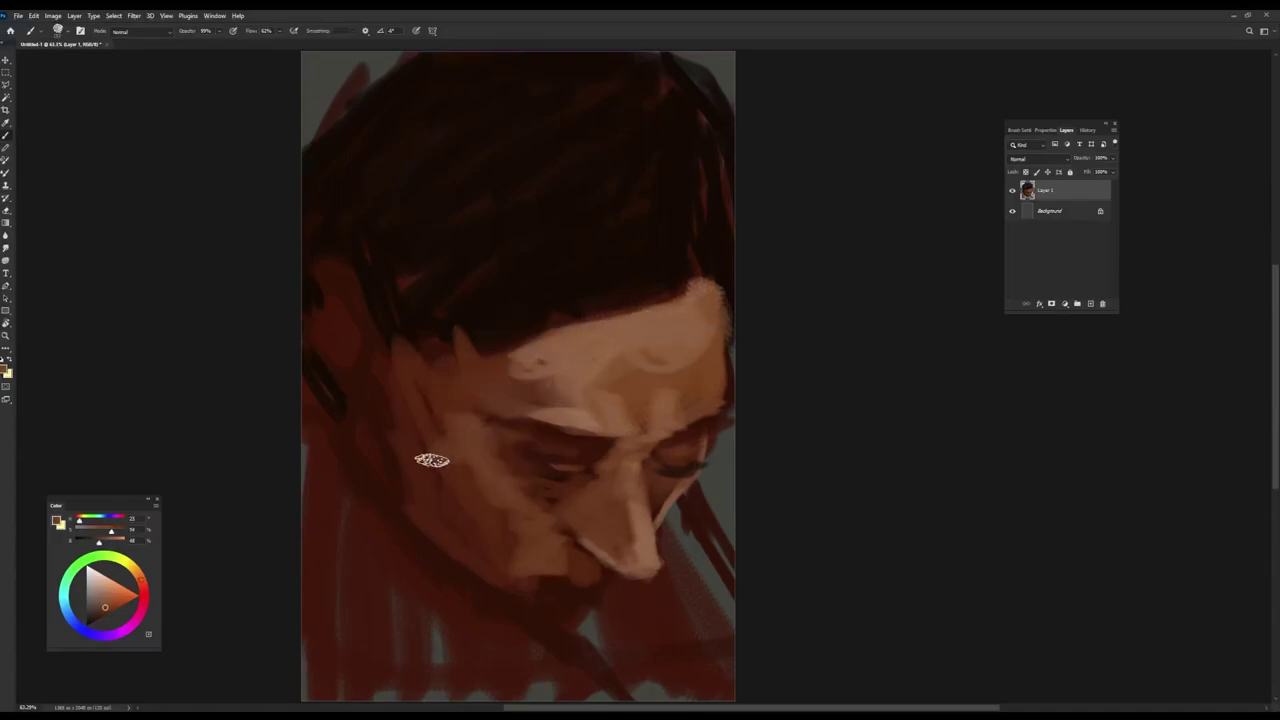
alt+click(566, 486)
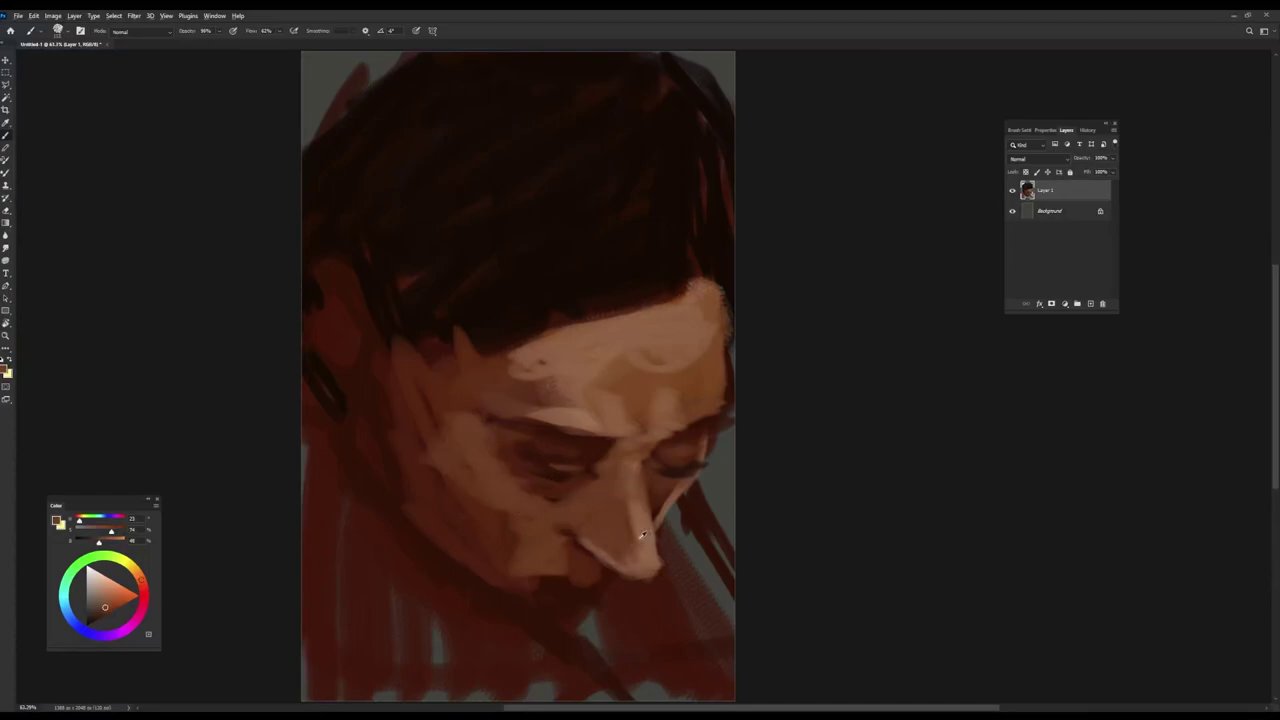
alt+click(566, 404)
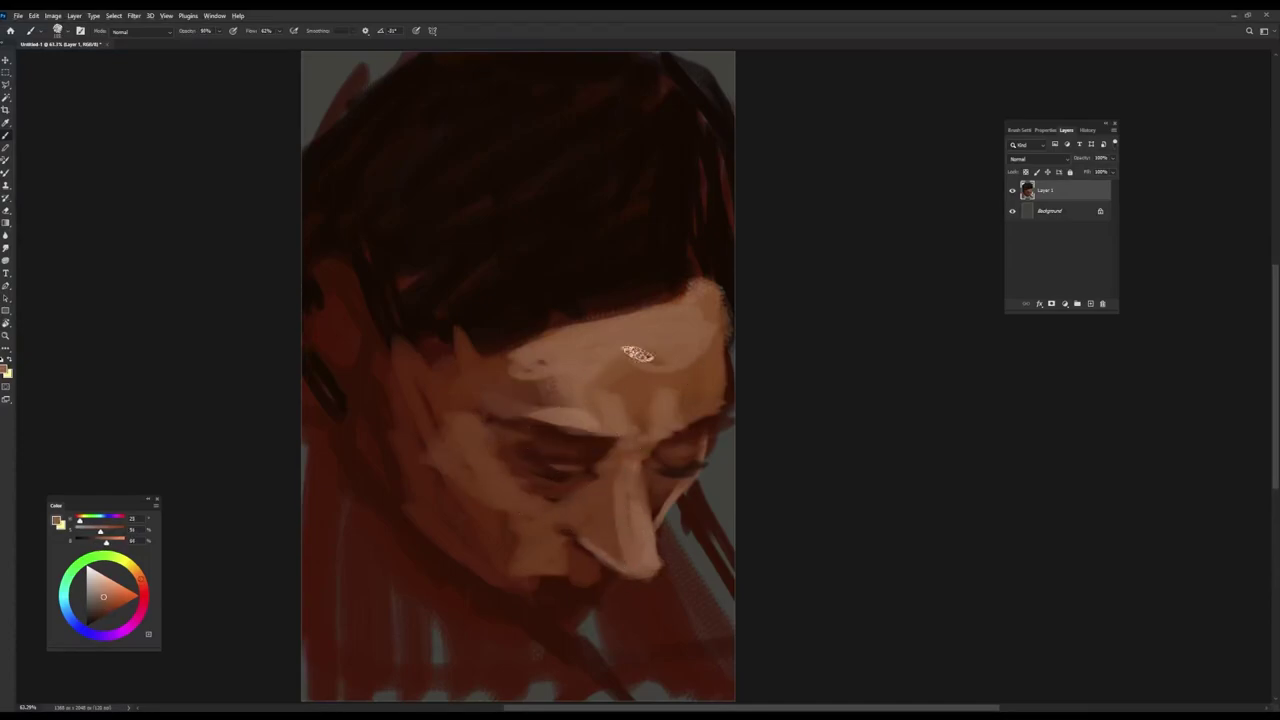
drag(666, 425, 697, 380)
- Extend the lighter skin tone across the near temple up to the hairline
alt+click(538, 387)
mouse_move(469, 334)
mouse_down()
mouse_move(505, 350)
mouse_move(532, 400)
mouse_up()
alt+click(540, 392)
mouse_move(508, 350)
mouse_down()
mouse_move(527, 395)
mouse_move(463, 421)
mouse_move(494, 337)
mouse_up()
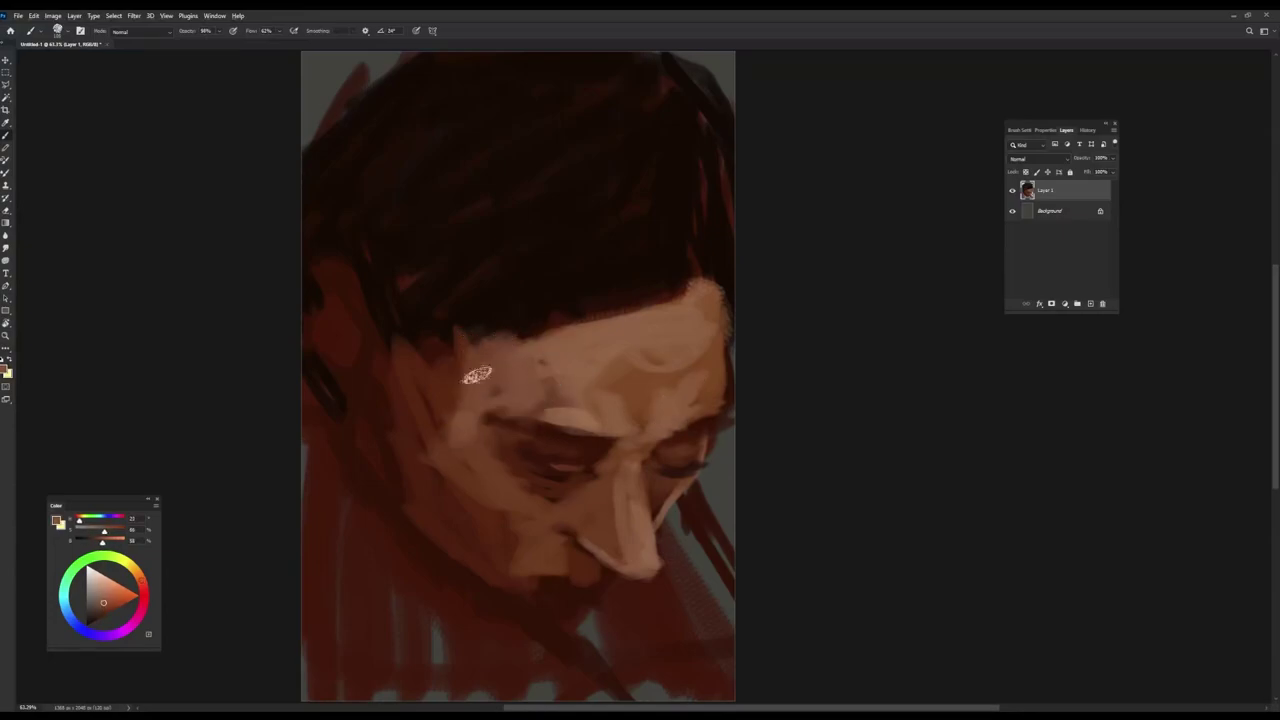
drag(418, 346, 452, 412)
- Separate the jaw from the neck with a near-black shadow line running from below the ear to the chin
alt+click(470, 460)
alt+click(396, 519)
alt+click(415, 309)
mouse_move(326, 437)
mouse_down()
mouse_move(317, 412)
mouse_move(382, 508)
mouse_move(495, 587)
mouse_up()
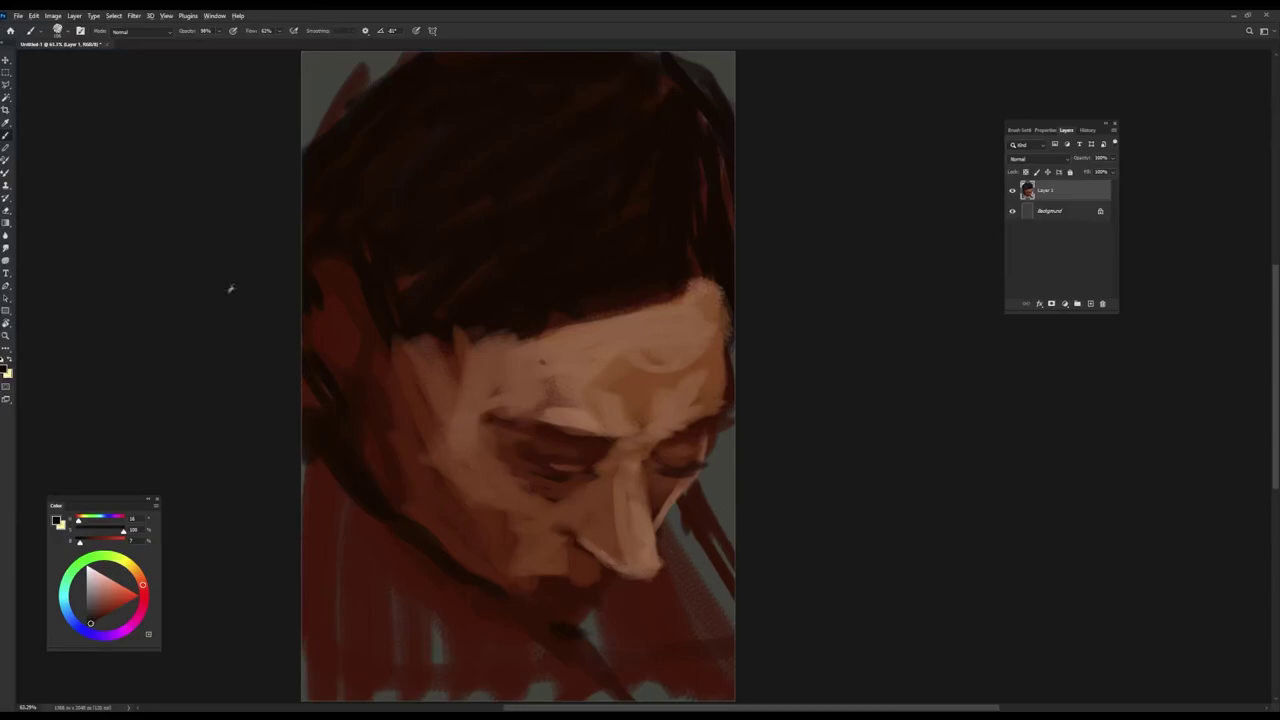
- Fill the near shoulder below the jaw with a muted reddish brown using a large brush
alt+click(193, 268)
drag(309, 458, 446, 606)
alt+right_click(403, 566)
alt+click(446, 600)
mouse_move(355, 657)
mouse_down()
mouse_move(389, 563)
mouse_move(320, 610)
mouse_up()
alt+right_click(368, 579)
drag(322, 514, 505, 645)
mouse_move(372, 602)
mouse_down()
mouse_move(600, 677)
mouse_move(251, 654)
mouse_up()
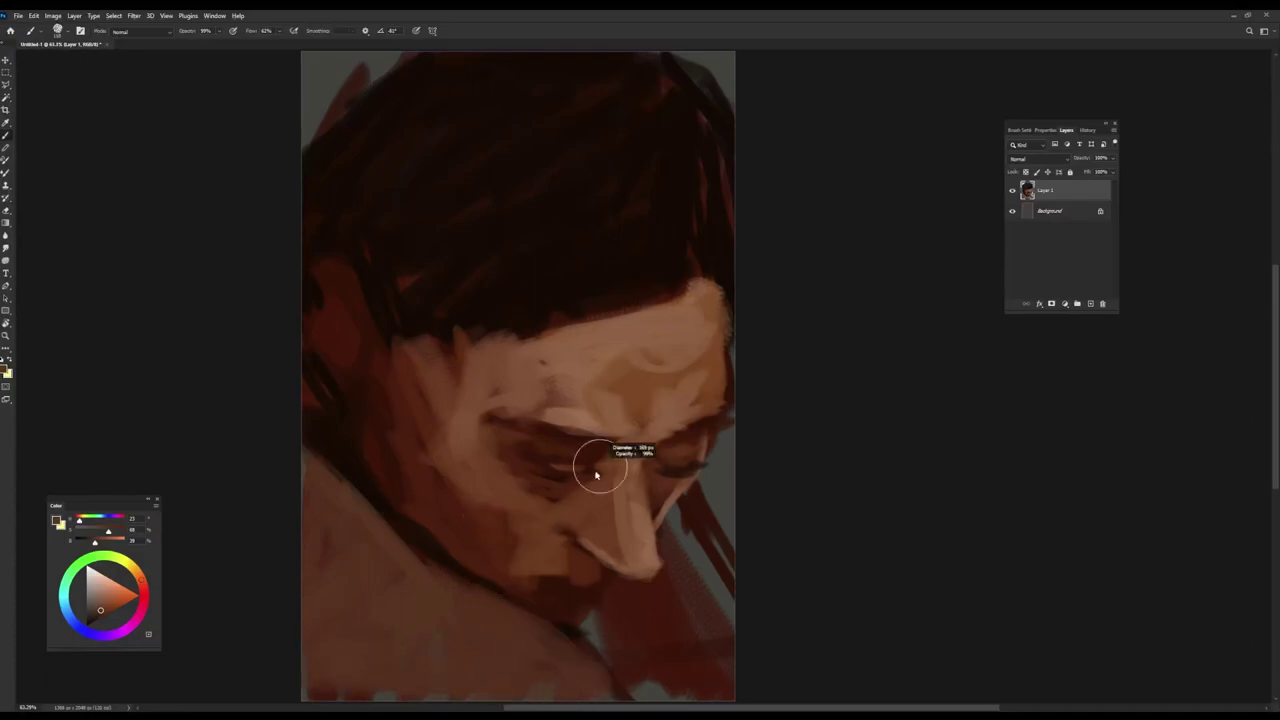
- Cover the area beneath the nose and beyond the chin with dark reddish brown as the far shoulder
alt+click(435, 565)
mouse_move(688, 509)
mouse_down()
mouse_move(711, 584)
mouse_move(666, 531)
mouse_move(663, 589)
mouse_move(660, 560)
mouse_move(652, 582)
mouse_up()
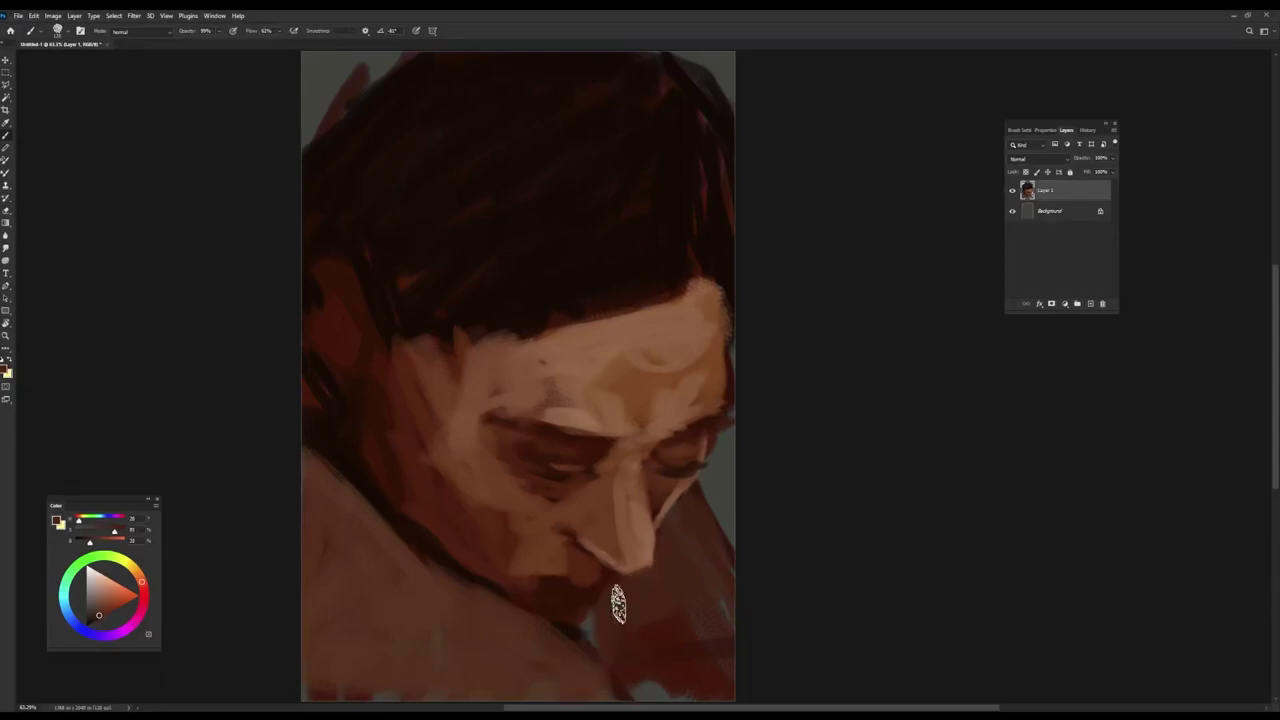
alt+click(643, 660)
drag(640, 640, 640, 688)
drag(683, 533, 667, 683)
drag(714, 609, 675, 667)
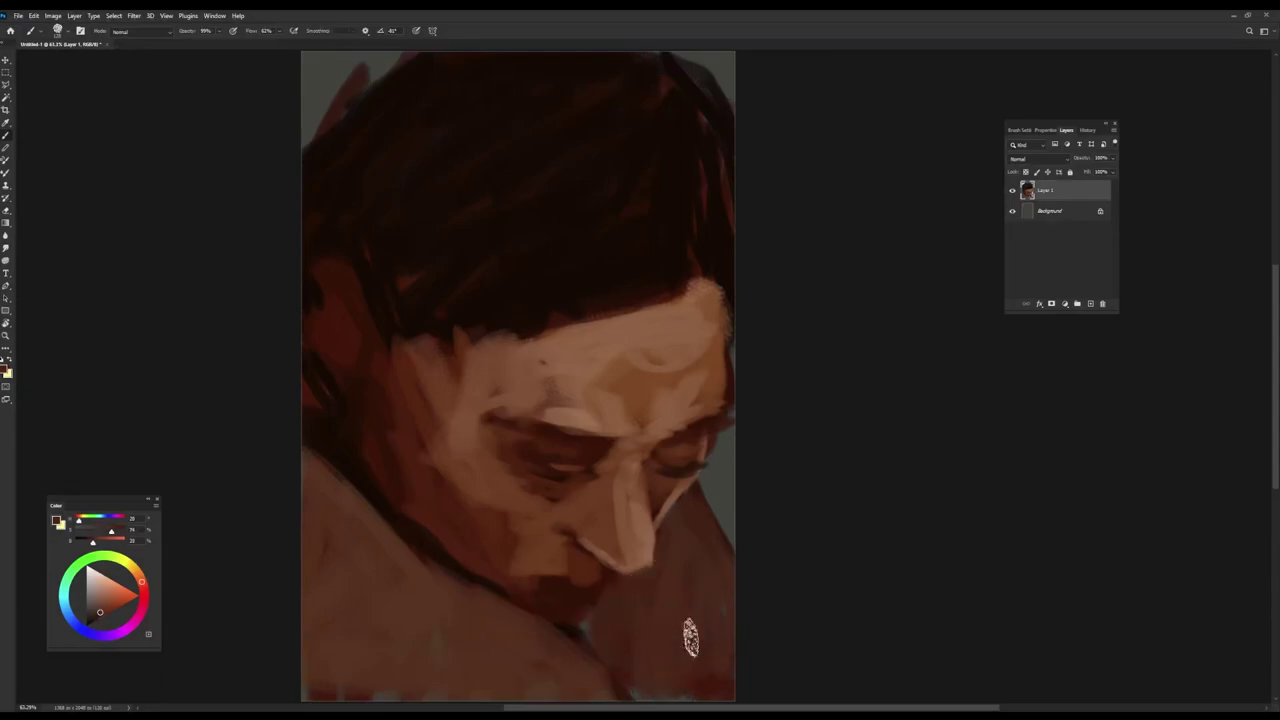
- Shade the lower part of the near shoulder with a darker red-brown
alt+click(406, 611)
mouse_move(318, 585)
mouse_down()
mouse_move(363, 679)
mouse_move(269, 591)
mouse_move(288, 625)
mouse_move(370, 660)
mouse_move(340, 571)
mouse_move(465, 685)
mouse_up()
alt+click(333, 602)
drag(395, 647, 435, 690)
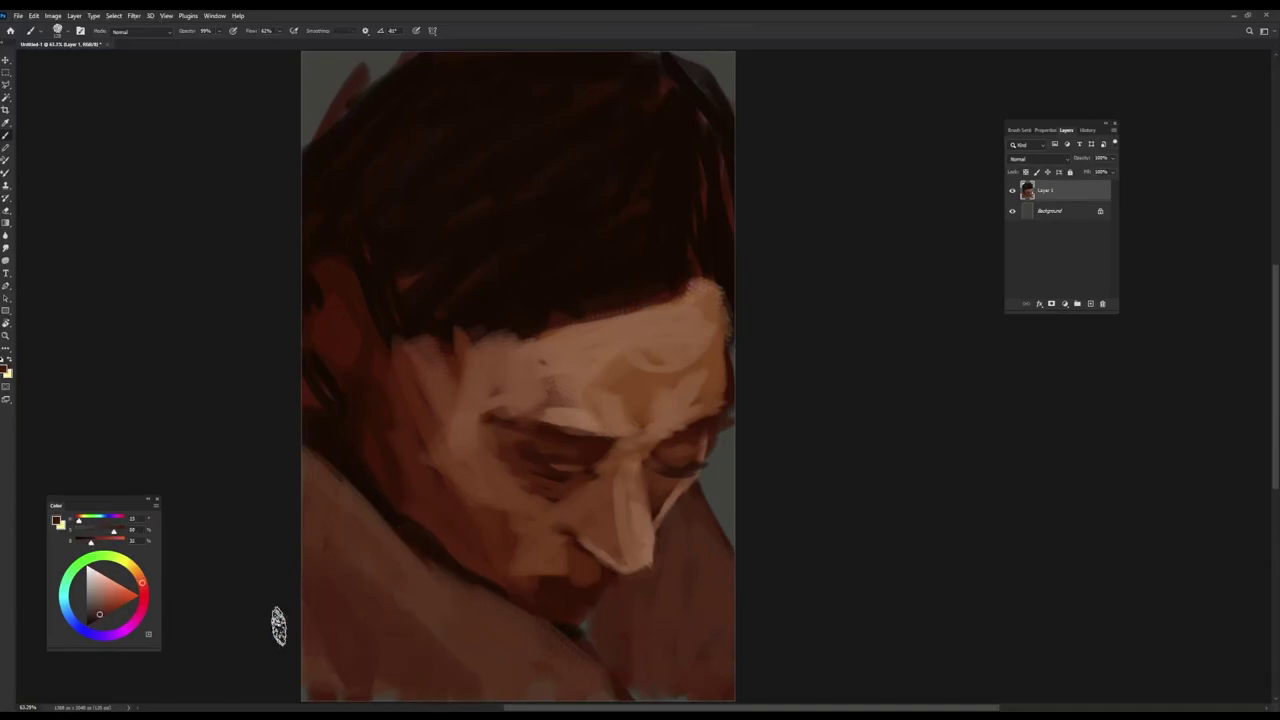
- Reshape the hairline at the near temple by alternating near-black hair and brown skin strokes
alt+click(626, 371)
alt+click(491, 248)
mouse_move(411, 269)
mouse_down()
mouse_move(389, 269)
mouse_move(424, 356)
mouse_move(406, 377)
mouse_up()
alt+click(456, 360)
drag(458, 338, 495, 336)
alt+click(520, 354)
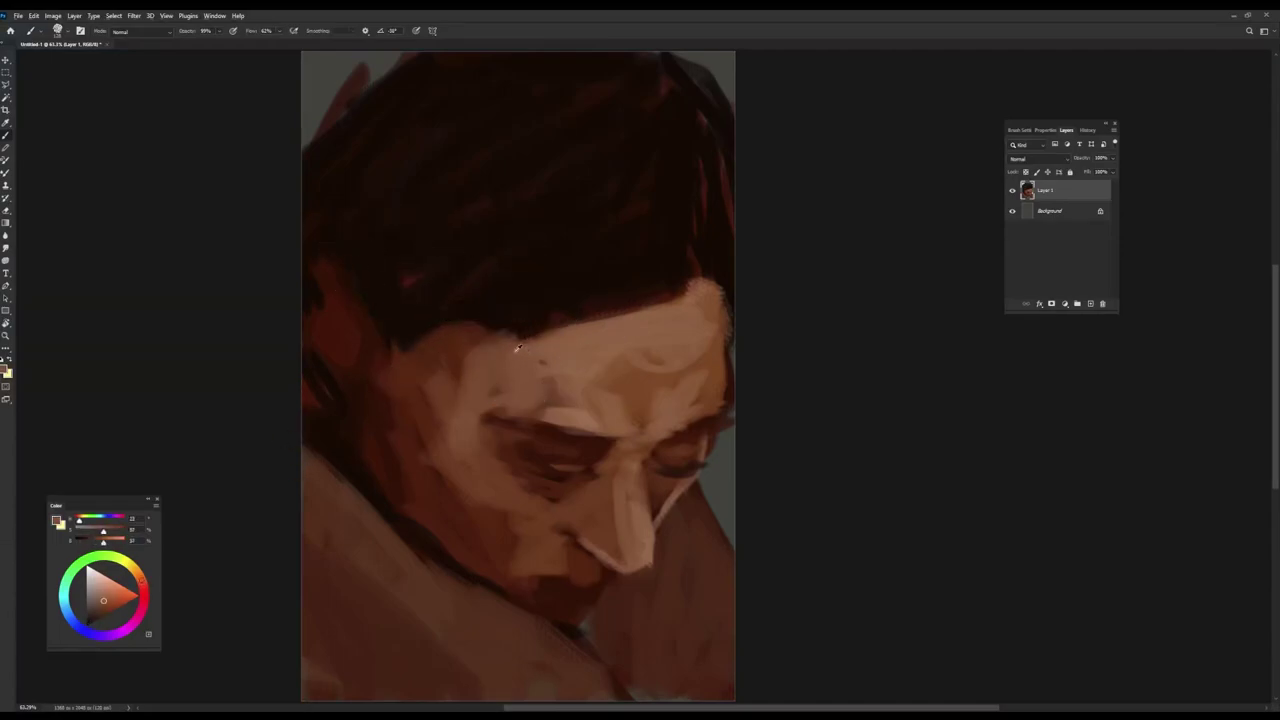
alt+click(420, 349)
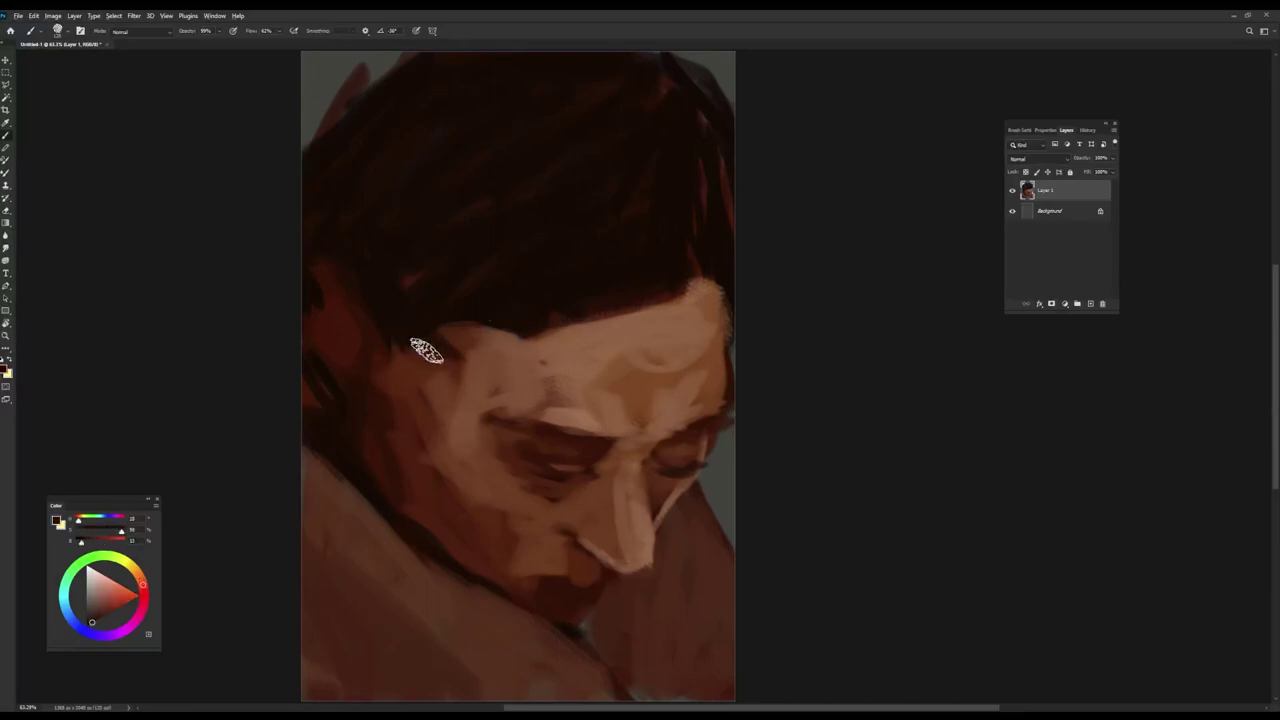
drag(420, 349, 480, 314)
- Simplify the ear in dark red-brown and bring the near-black hair down around it
alt+click(449, 303)
alt+click(371, 328)
mouse_move(363, 338)
mouse_down()
mouse_move(318, 302)
mouse_move(327, 337)
mouse_move(374, 358)
mouse_move(335, 327)
mouse_up()
alt+click(375, 291)
drag(303, 259, 372, 333)
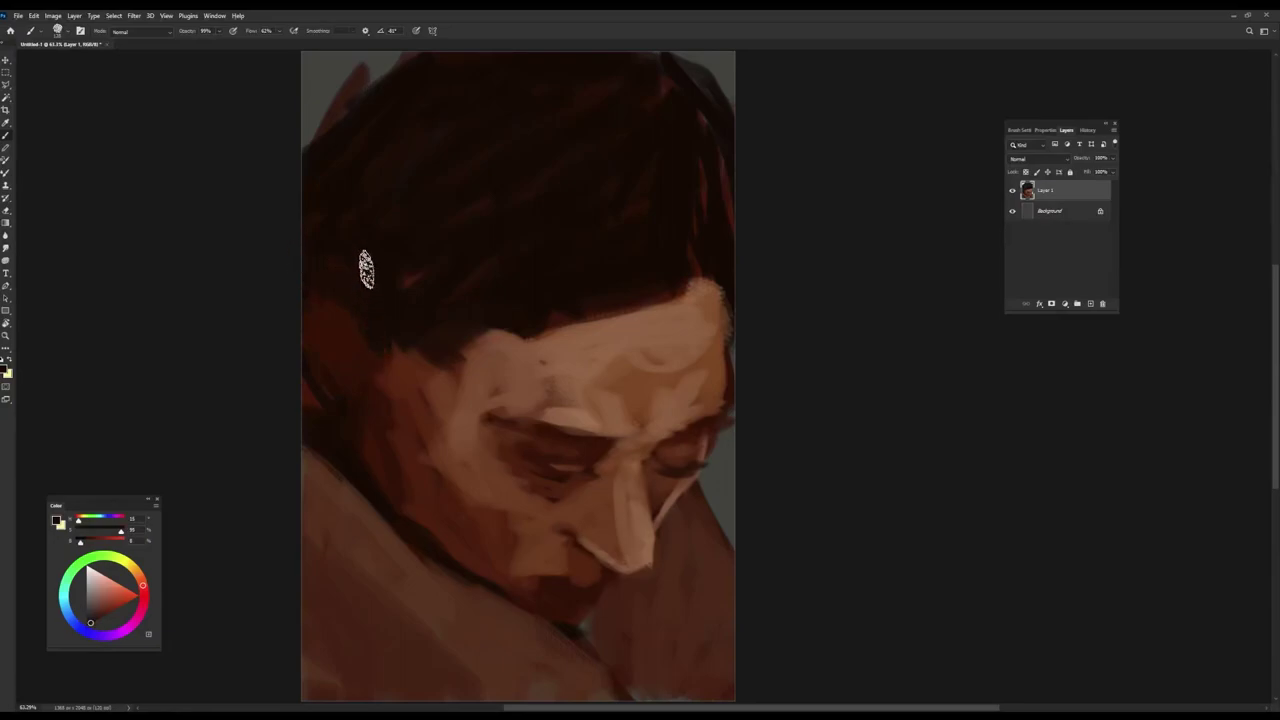
- Repaint the side of the face and jaw in sampled browns, and lighten the cheek beneath the near eye
alt+right_click(465, 362)
alt+click(466, 443)
alt+click(392, 421)
mouse_move(385, 398)
mouse_down()
mouse_move(378, 430)
mouse_move(402, 505)
mouse_move(460, 540)
mouse_move(508, 603)
mouse_up()
alt+click(457, 527)
mouse_move(402, 470)
mouse_down()
mouse_move(497, 531)
mouse_move(541, 507)
mouse_move(529, 543)
mouse_up()
alt+click(566, 411)
alt+click(408, 404)
drag(606, 470, 571, 496)
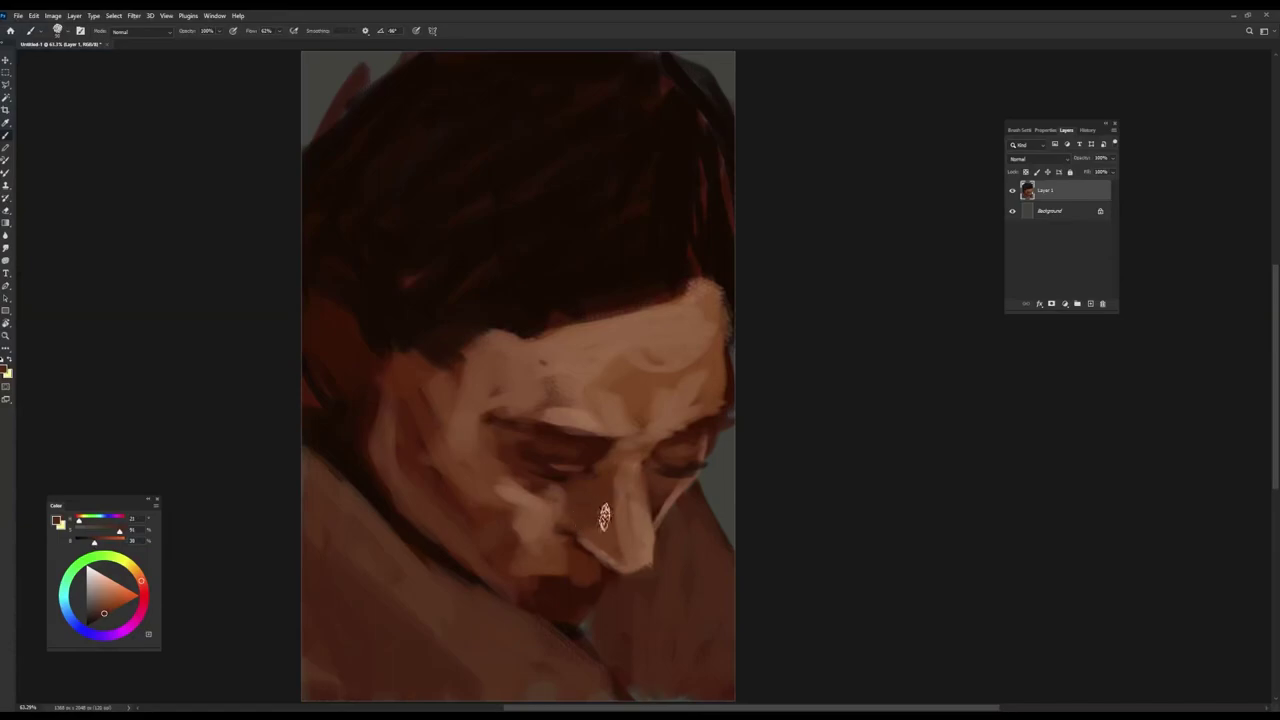
- Warm the side of the nose and the outer cheek with saturated orange-brown strokes
alt+click(309, 394)
click(117, 608)
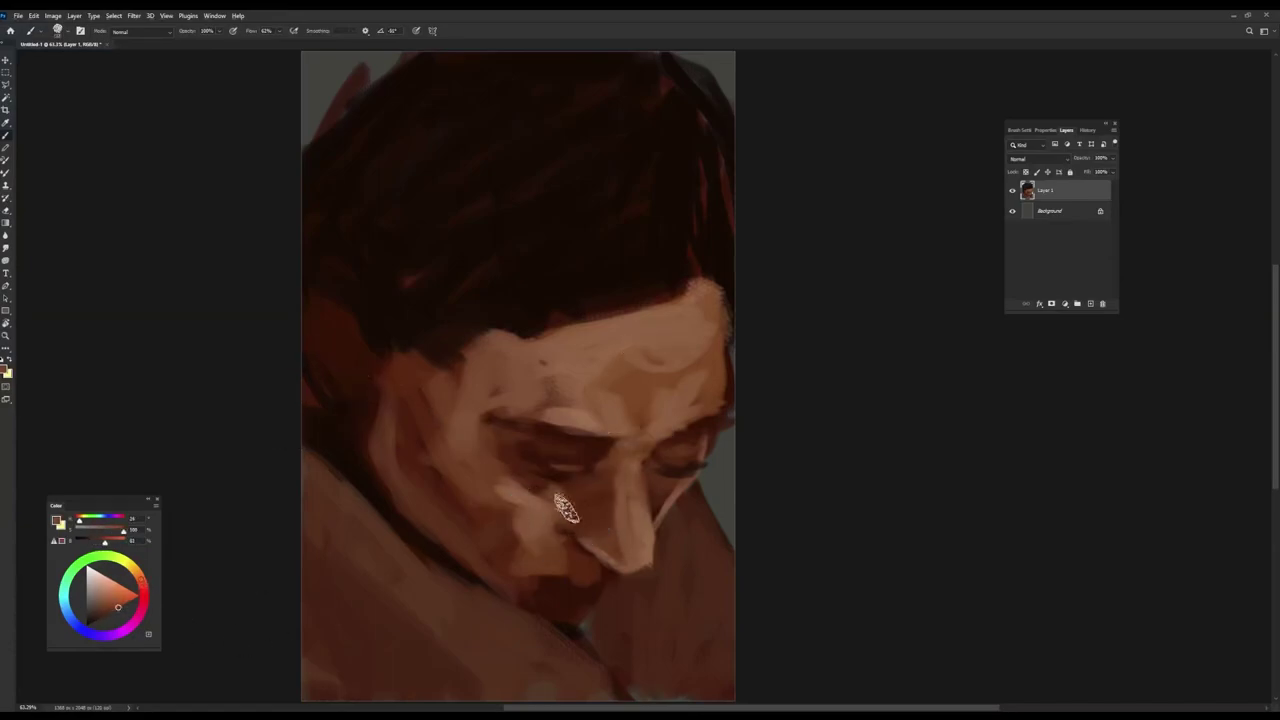
drag(605, 505, 555, 532)
drag(427, 444, 430, 497)
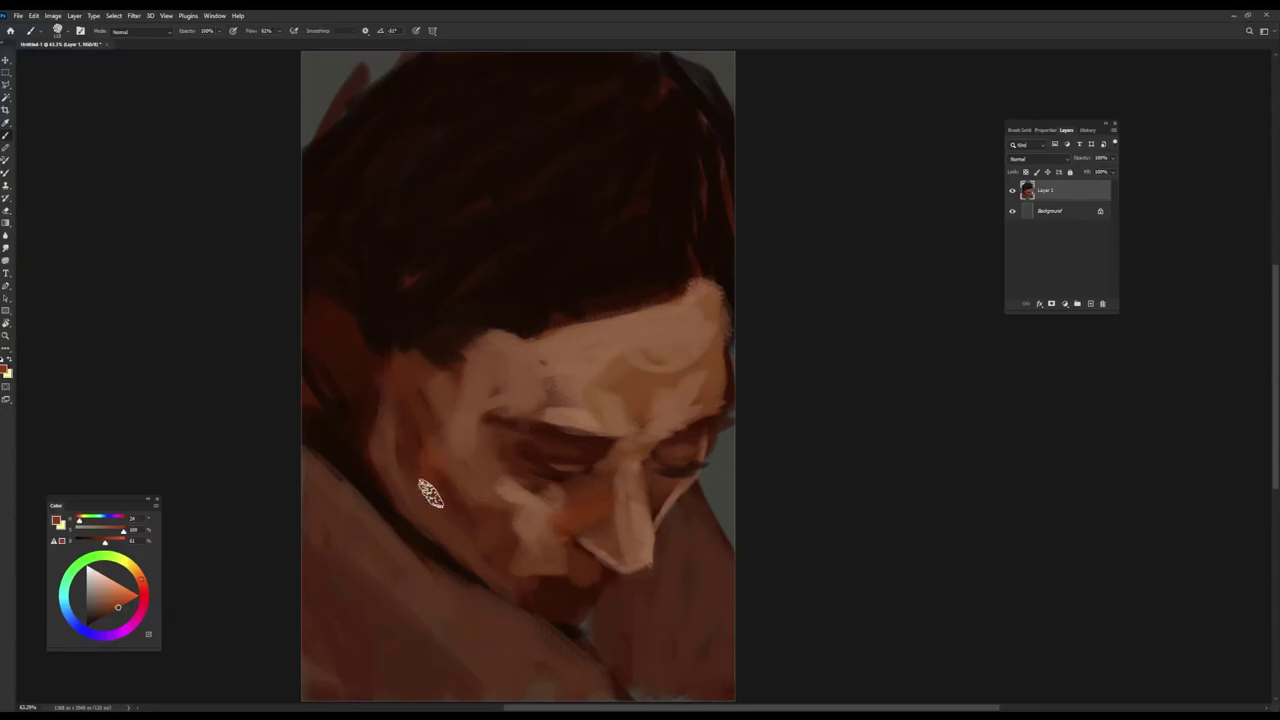
alt+click(423, 440)
drag(424, 442, 456, 517)
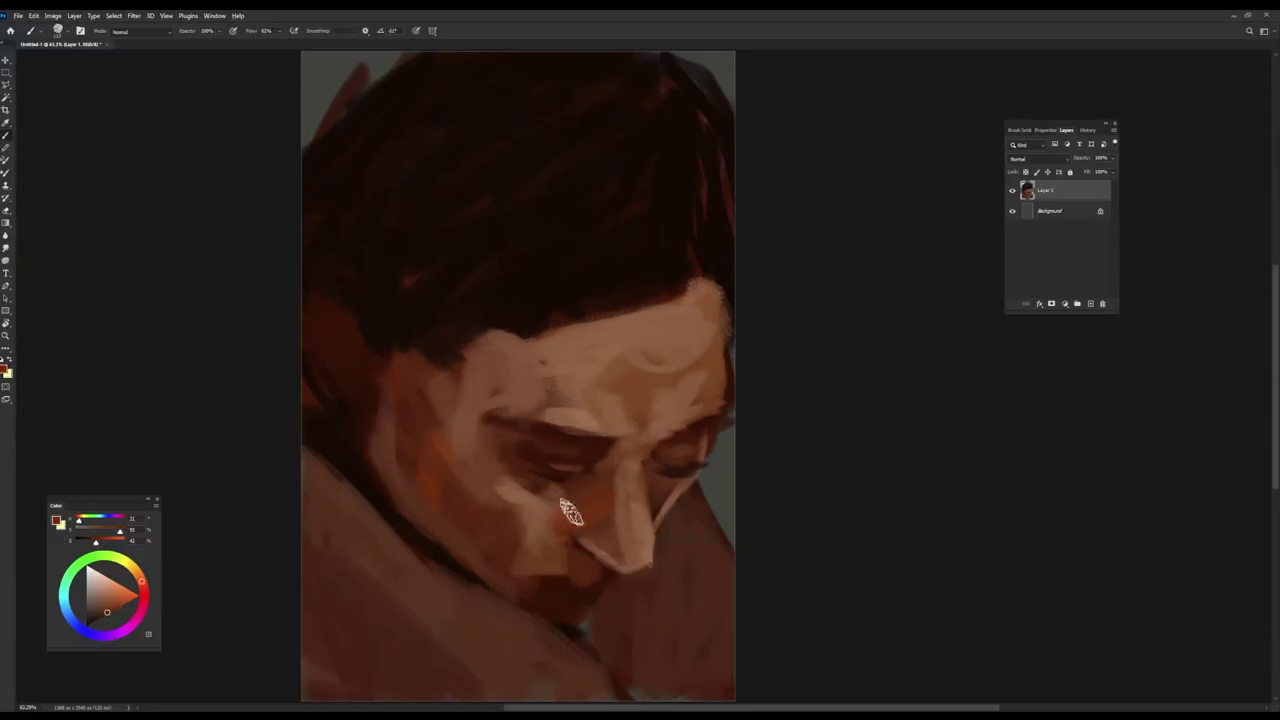
- Lighten the near eyelid with sampled skin brown and soften the far cheek edge beside the nose with darker brown
alt+click(519, 498)
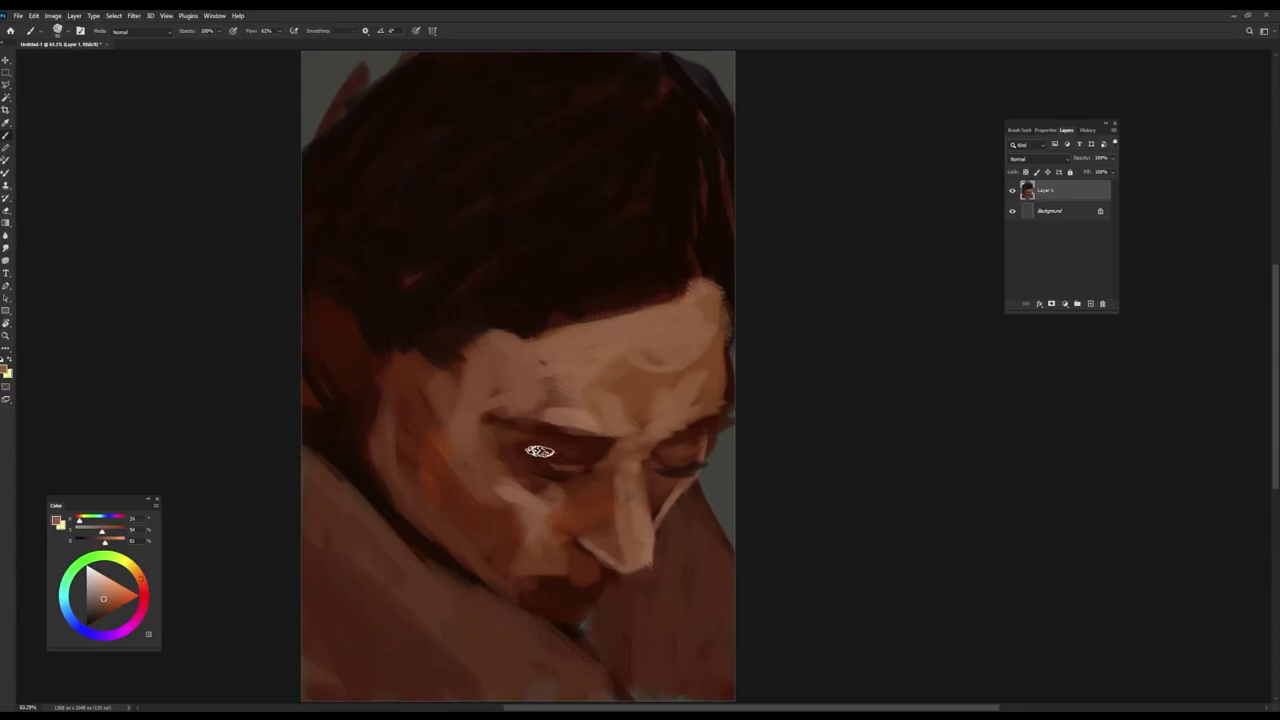
drag(549, 444, 588, 452)
alt+click(677, 409)
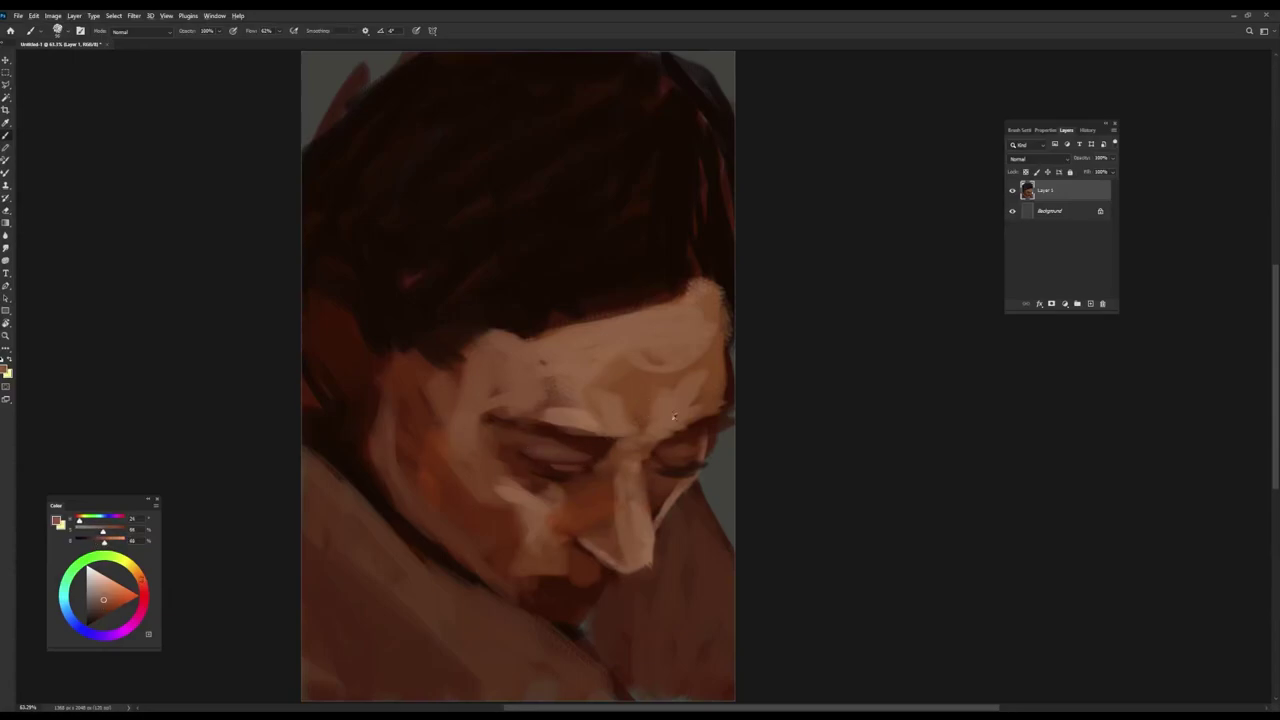
alt+click(602, 568)
alt+click(675, 488)
mouse_move(668, 493)
mouse_down()
mouse_move(645, 540)
mouse_move(662, 526)
mouse_up()
alt+click(673, 449)
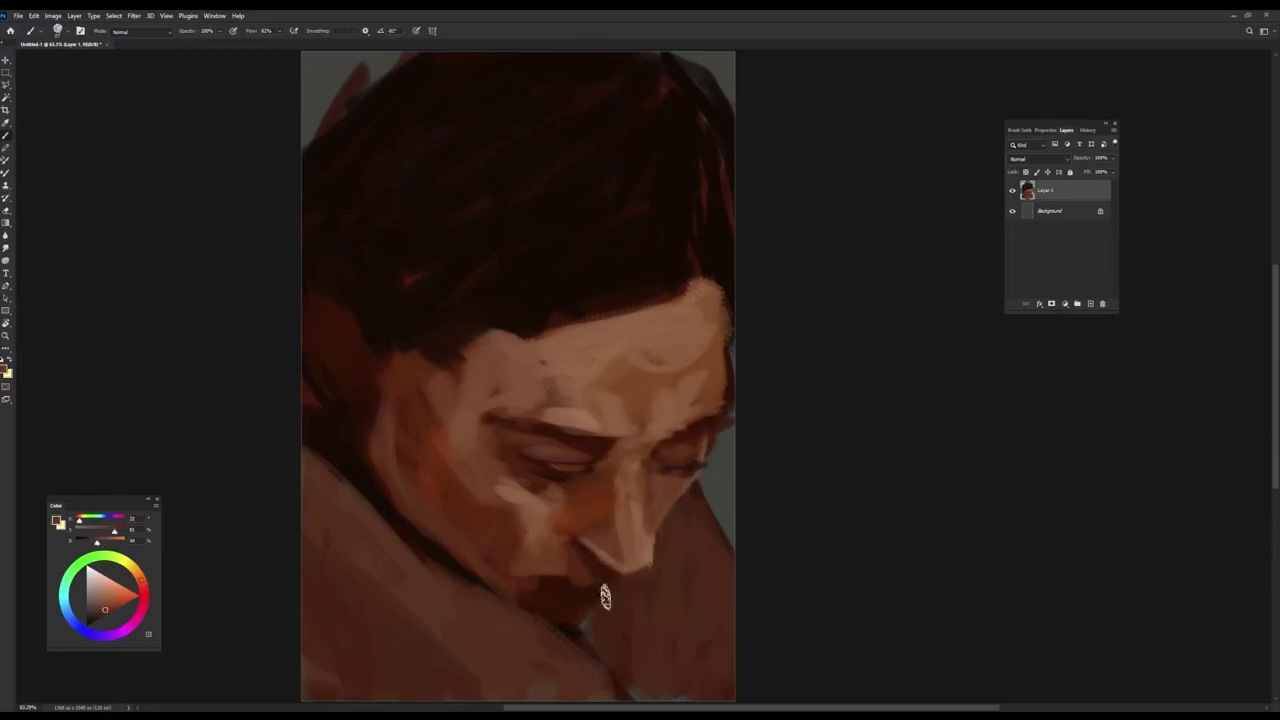
alt+click(583, 487)
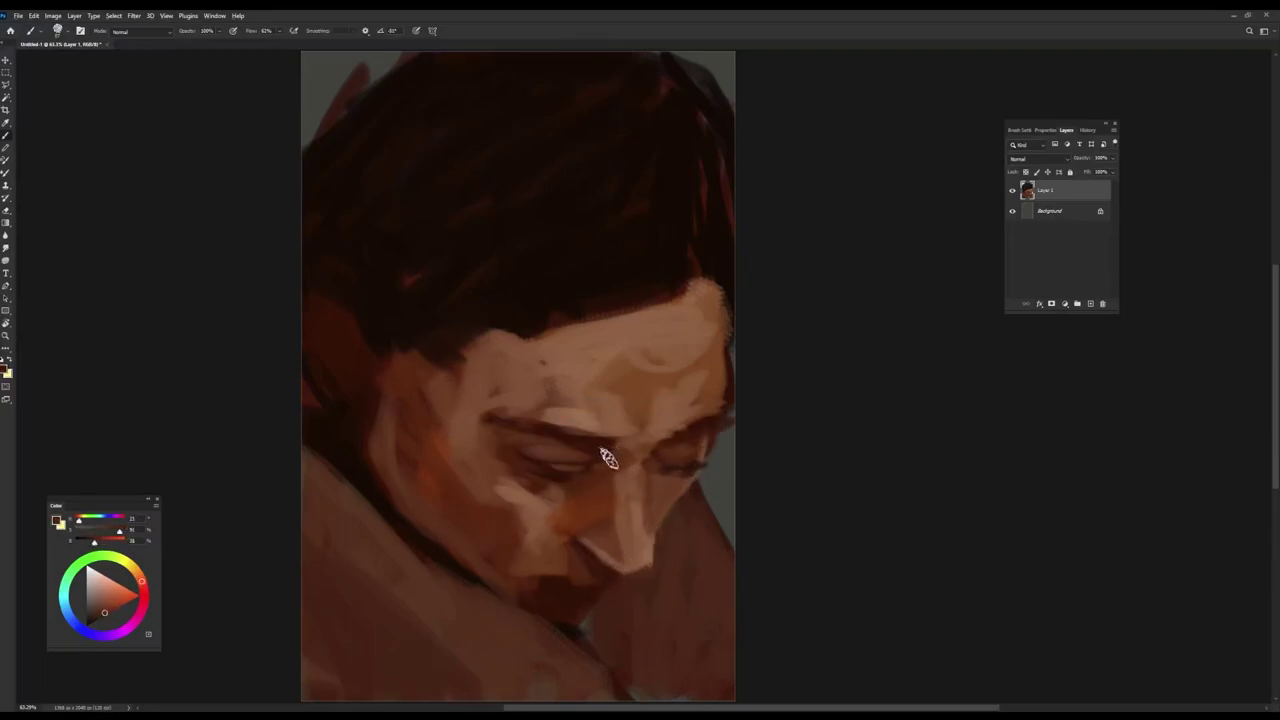
- Even out the skin above the near brow and brighten the upper forehead beneath the hairline with pale skin tones
alt+click(575, 415)
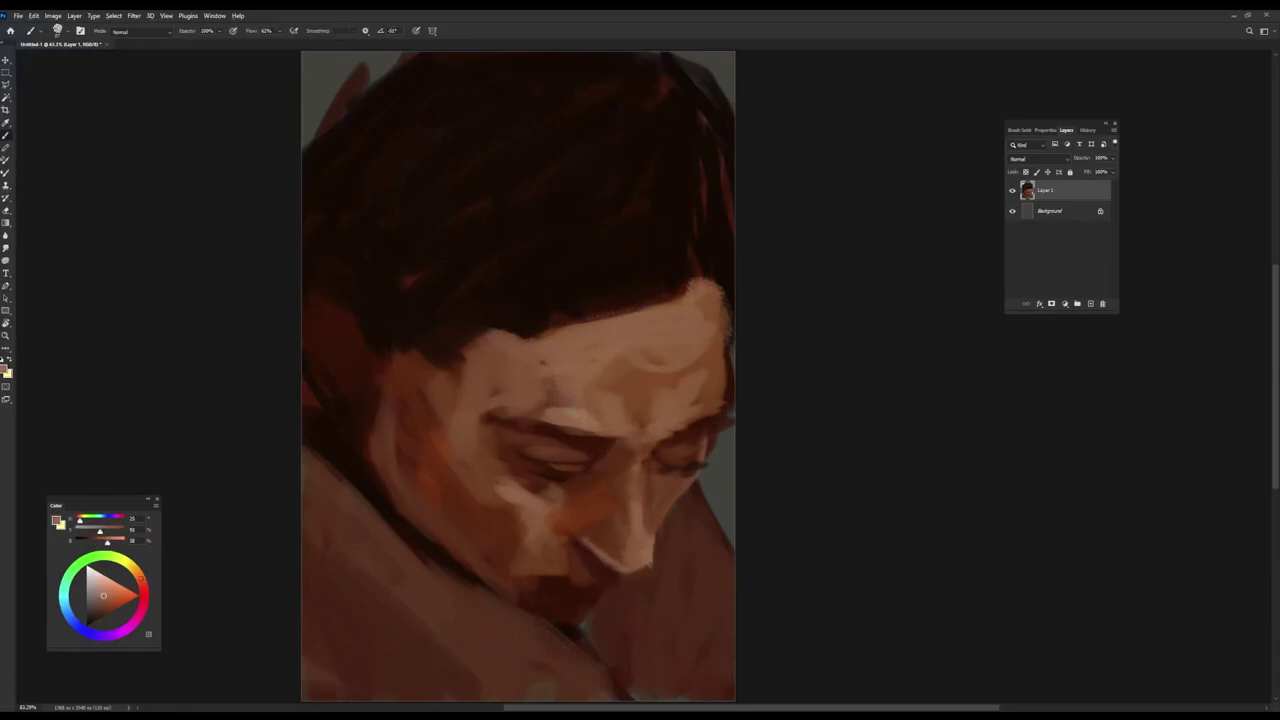
drag(545, 400, 562, 382)
drag(106, 584, 106, 580)
mouse_move(614, 346)
mouse_down()
mouse_move(566, 323)
mouse_move(704, 306)
mouse_move(642, 350)
mouse_up()
alt+click(629, 326)
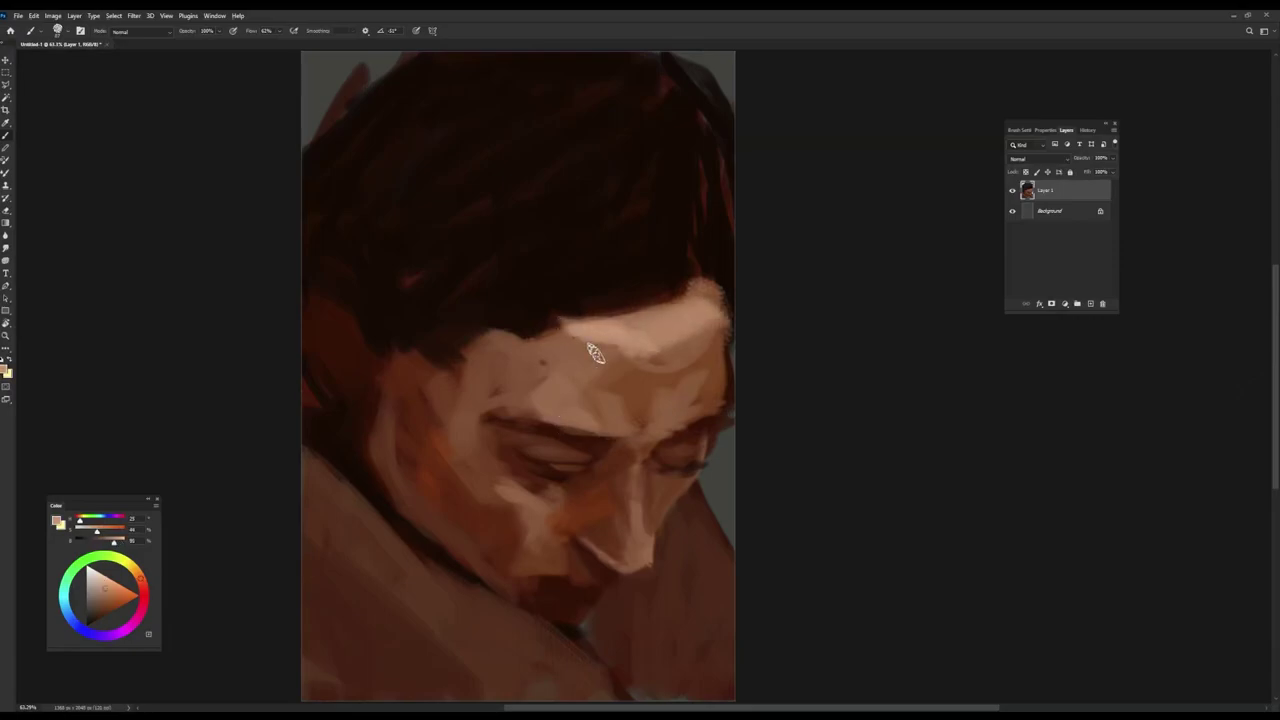
alt+click(721, 308)
drag(721, 308, 708, 352)
alt+click(706, 294)
mouse_move(705, 285)
mouse_down()
mouse_move(695, 171)
mouse_move(710, 304)
mouse_up()
- Paint the hair parting as a thin pale line running up from the forehead
alt+click(651, 256)
drag(686, 180, 698, 246)
alt+click(692, 168)
drag(674, 142, 692, 175)
alt+click(681, 149)
- Paint cool grey-blue shine into the dark hair beside the parting and blend its edges with near-black
click(87, 596)
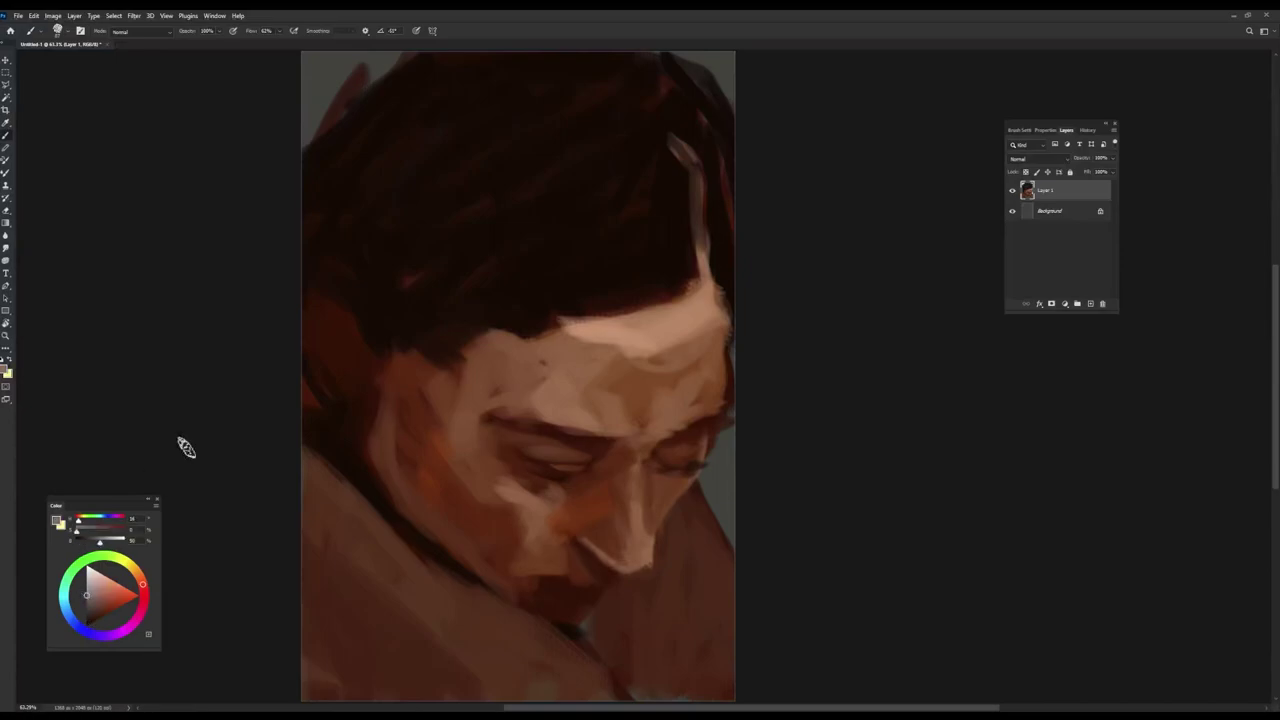
mouse_move(637, 289)
mouse_down()
mouse_move(582, 291)
mouse_move(618, 262)
mouse_move(652, 259)
mouse_move(581, 263)
mouse_move(610, 161)
mouse_move(624, 154)
mouse_move(623, 277)
mouse_up()
alt+click(560, 142)
mouse_move(560, 142)
mouse_down()
mouse_move(598, 186)
mouse_move(602, 245)
mouse_up()
mouse_move(659, 156)
mouse_down()
mouse_move(639, 216)
mouse_move(647, 262)
mouse_move(576, 268)
mouse_move(601, 285)
mouse_move(659, 209)
mouse_up()
mouse_move(623, 271)
mouse_down()
mouse_move(544, 302)
mouse_move(594, 303)
mouse_move(588, 279)
mouse_move(583, 313)
mouse_move(661, 296)
mouse_move(557, 245)
mouse_up()
alt+click(555, 161)
mouse_move(598, 150)
mouse_down()
mouse_move(567, 163)
mouse_move(580, 169)
mouse_up()
alt+click(567, 163)
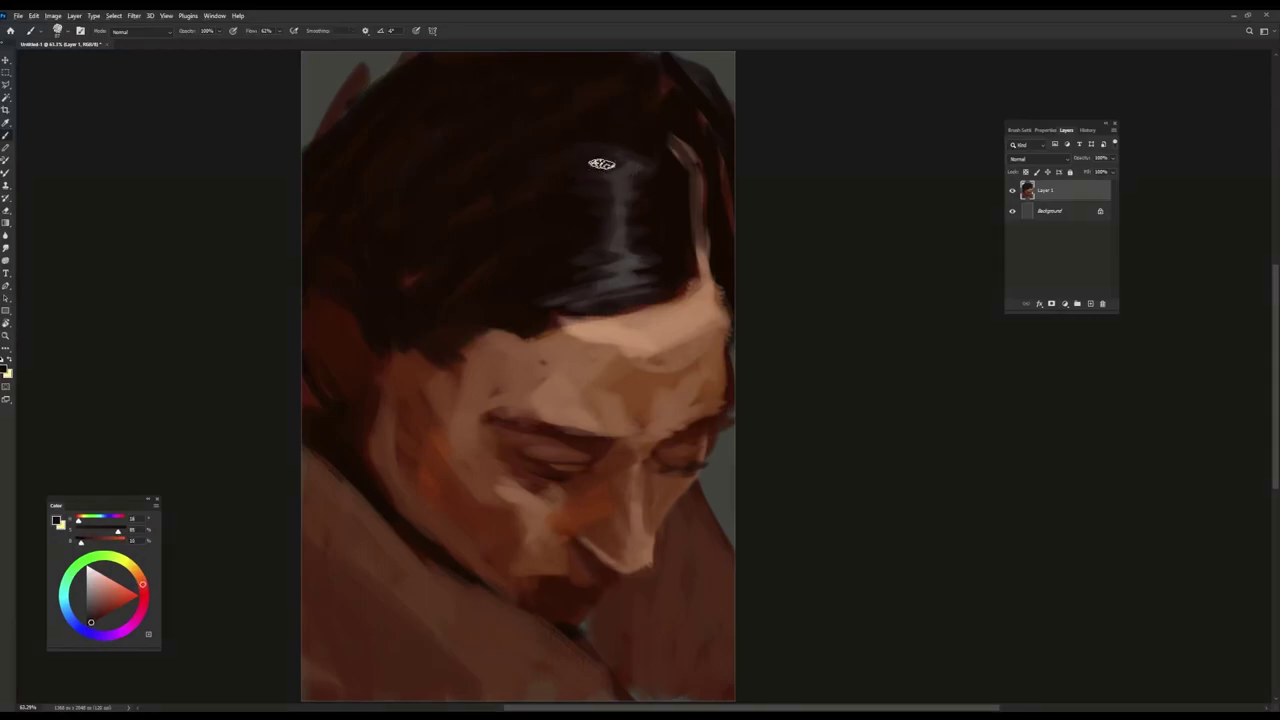
- Add a muted grey highlight to the hair at the crown above the parting
alt+click(616, 276)
mouse_move(595, 107)
mouse_down()
mouse_move(651, 117)
mouse_move(673, 86)
mouse_up()
key(shift+Right)
key(shift+Right)
key(shift+Right)
key(shift+Right)
key(shift+Right)
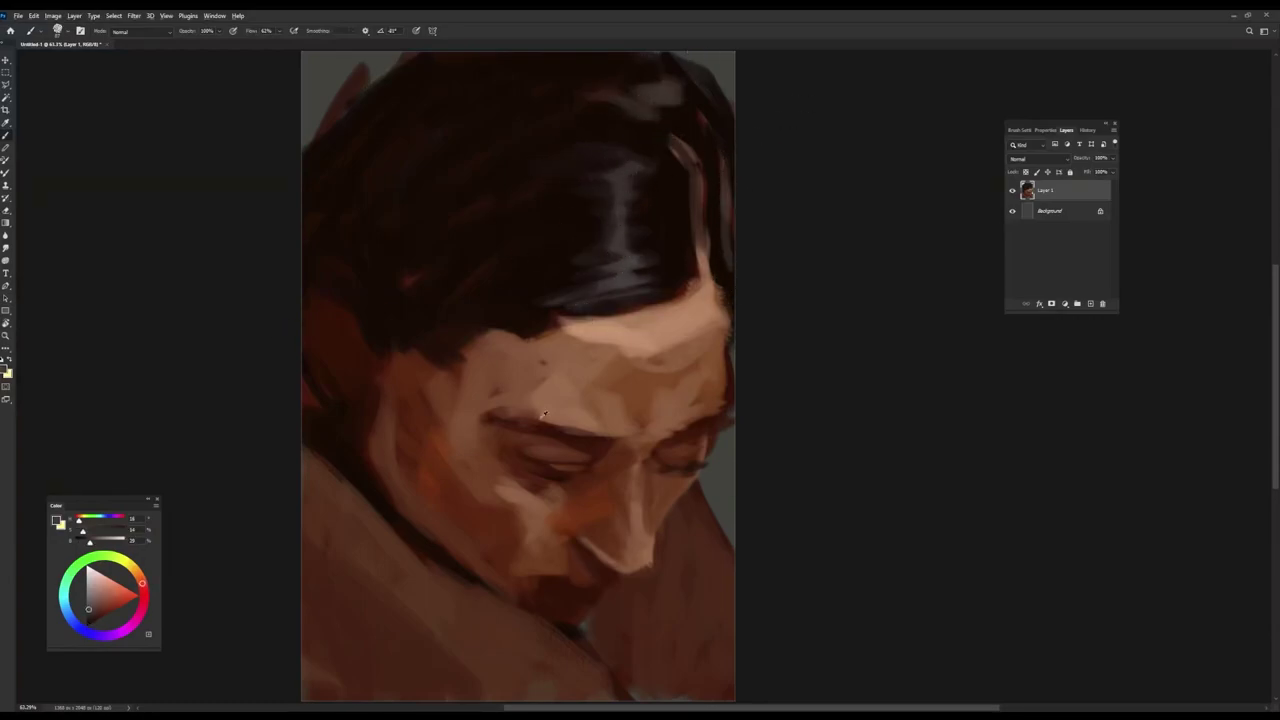
- Refine the near temple and model the skin around the mouth corner and jaw with sampled browns
alt+click(476, 382)
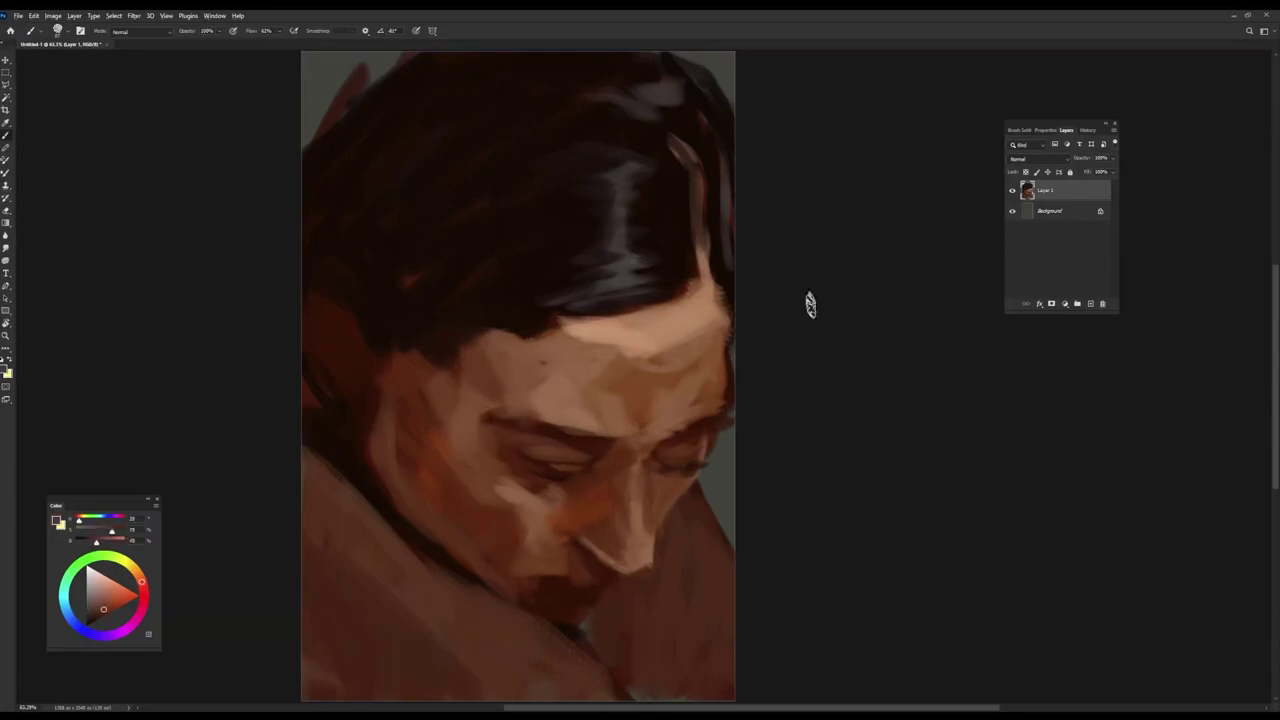
alt+click(549, 531)
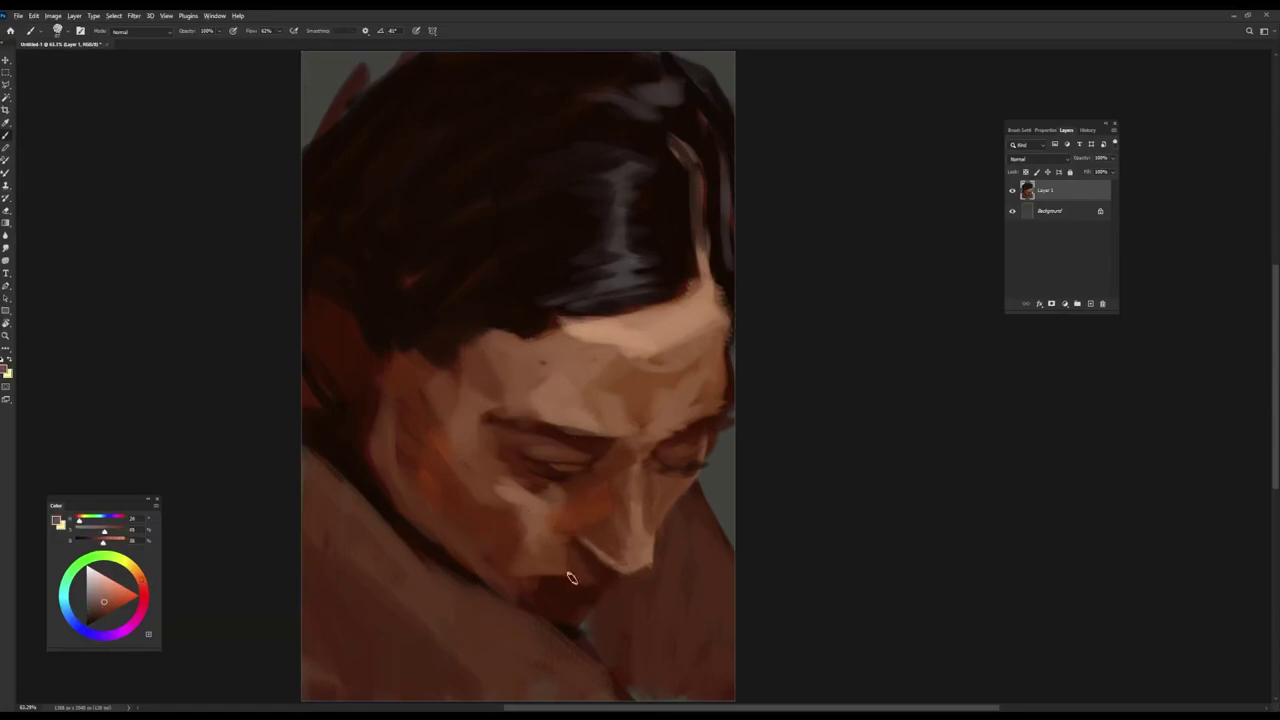
alt+click(530, 575)
alt+click(512, 565)
alt+click(491, 571)
alt+click(506, 580)
alt+click(471, 571)
alt+click(518, 604)
- Rework the outer cheek and temple in sampled reddish and dark browns to smooth the side plane of the face
alt+click(483, 513)
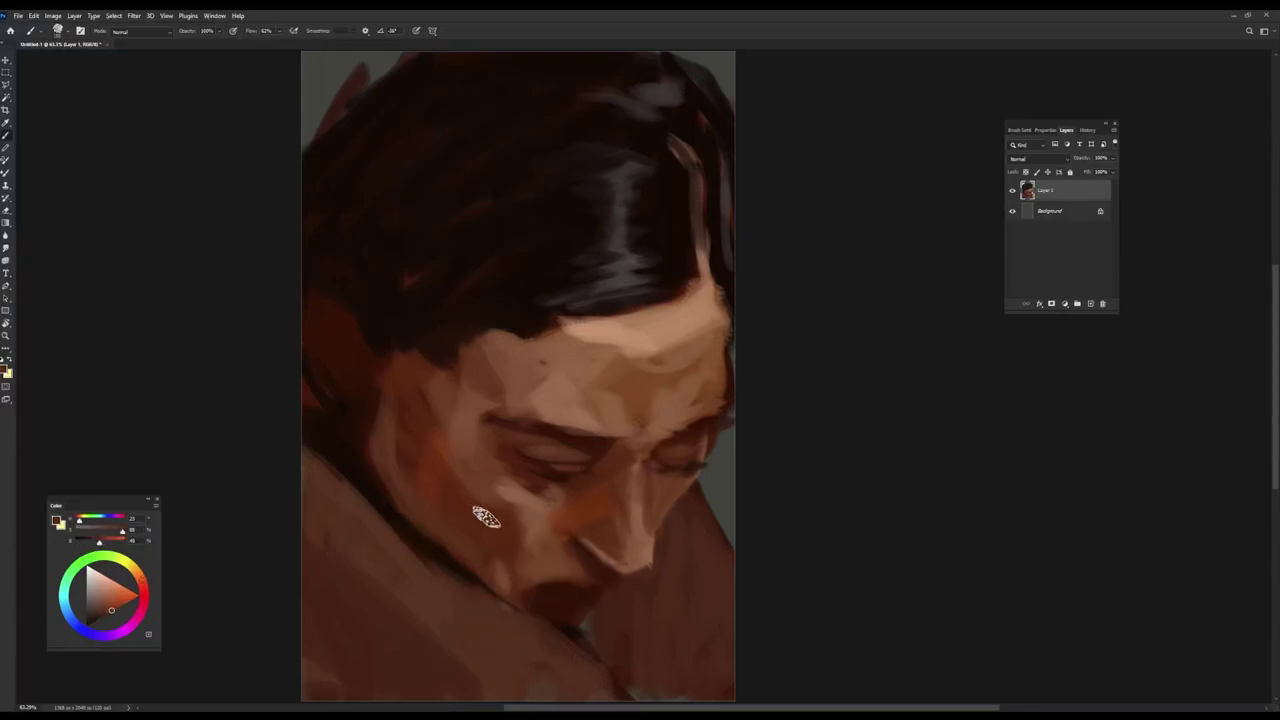
alt+click(406, 392)
alt+click(389, 405)
alt+click(443, 481)
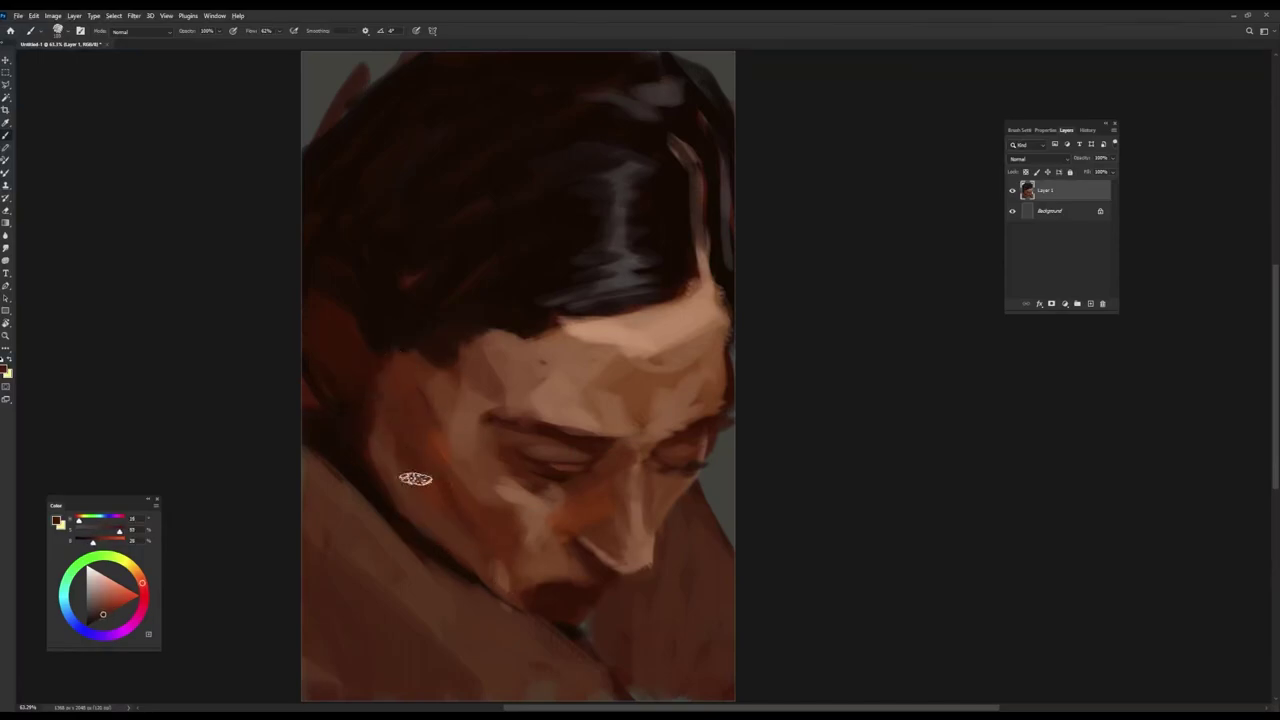
alt+click(453, 483)
drag(432, 375, 477, 433)
alt+click(482, 390)
- Repaint the ear with a lighter red-brown rim and dark inner folds, trimming its outline with near-black hair
alt+click(380, 307)
mouse_move(341, 290)
mouse_down()
mouse_move(369, 356)
mouse_move(300, 300)
mouse_up()
alt+click(446, 443)
alt+click(321, 309)
drag(342, 346, 352, 320)
alt+click(340, 372)
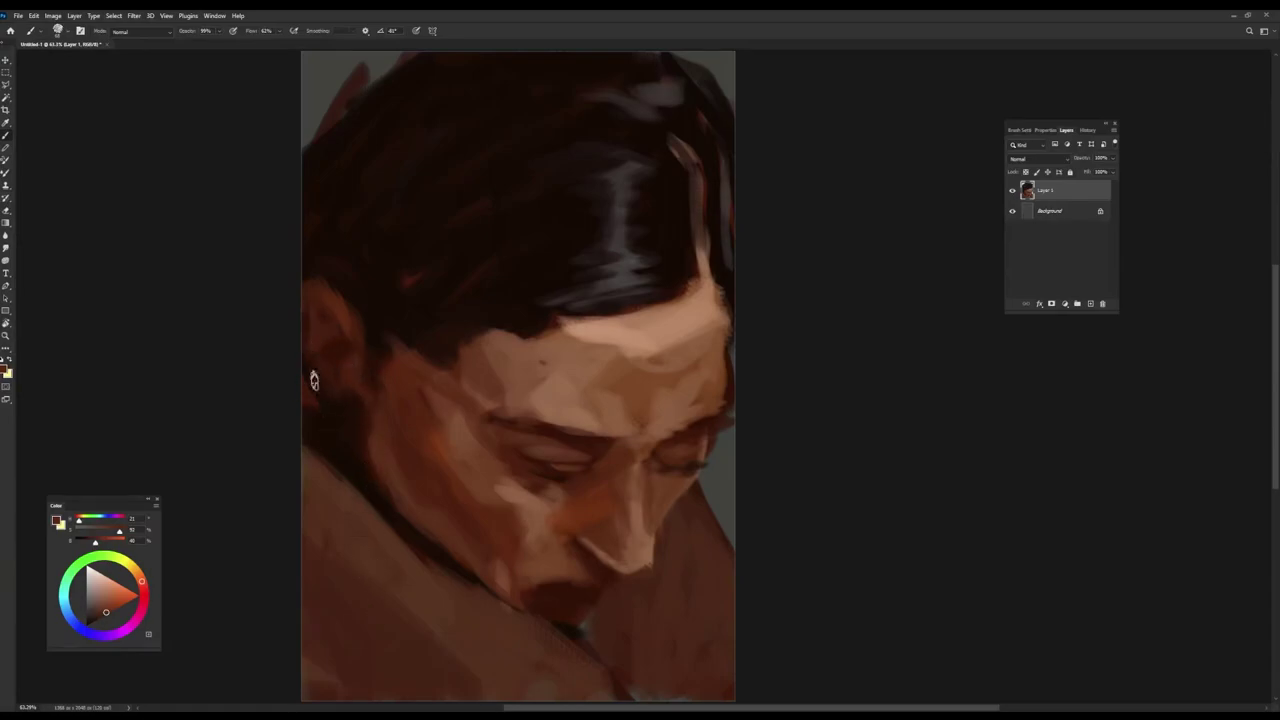
alt+click(340, 350)
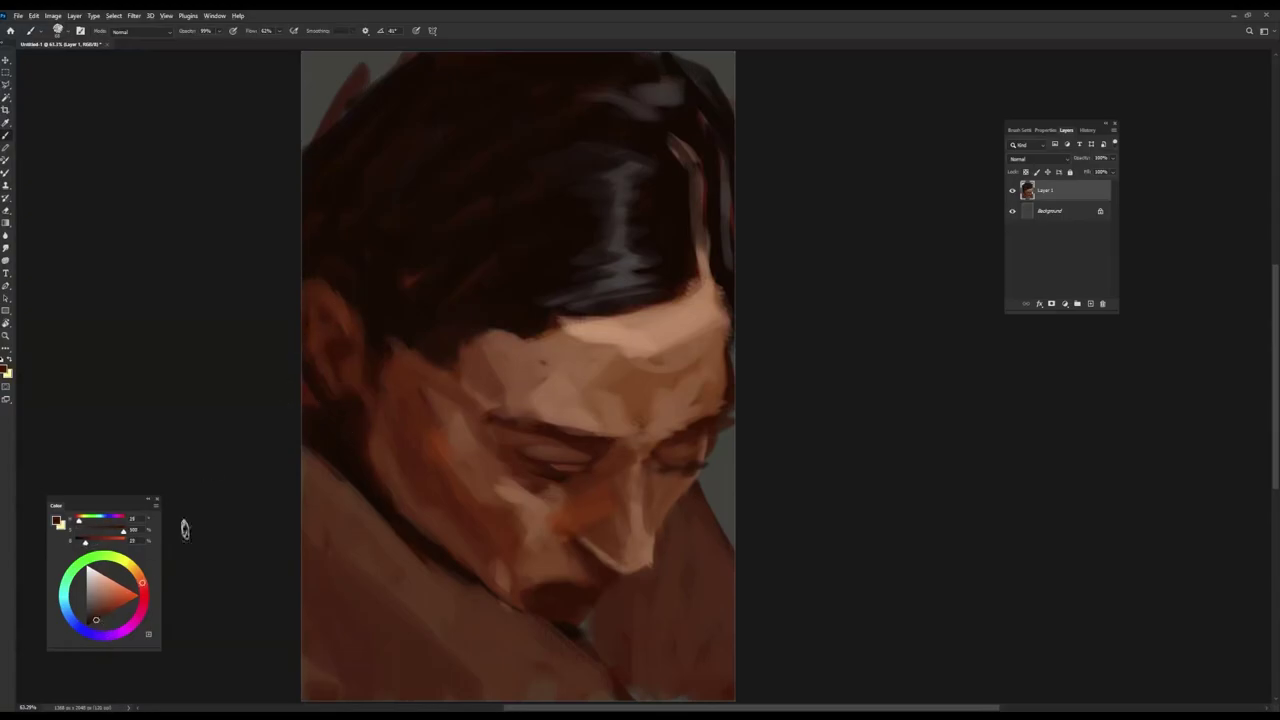
alt+click(335, 350)
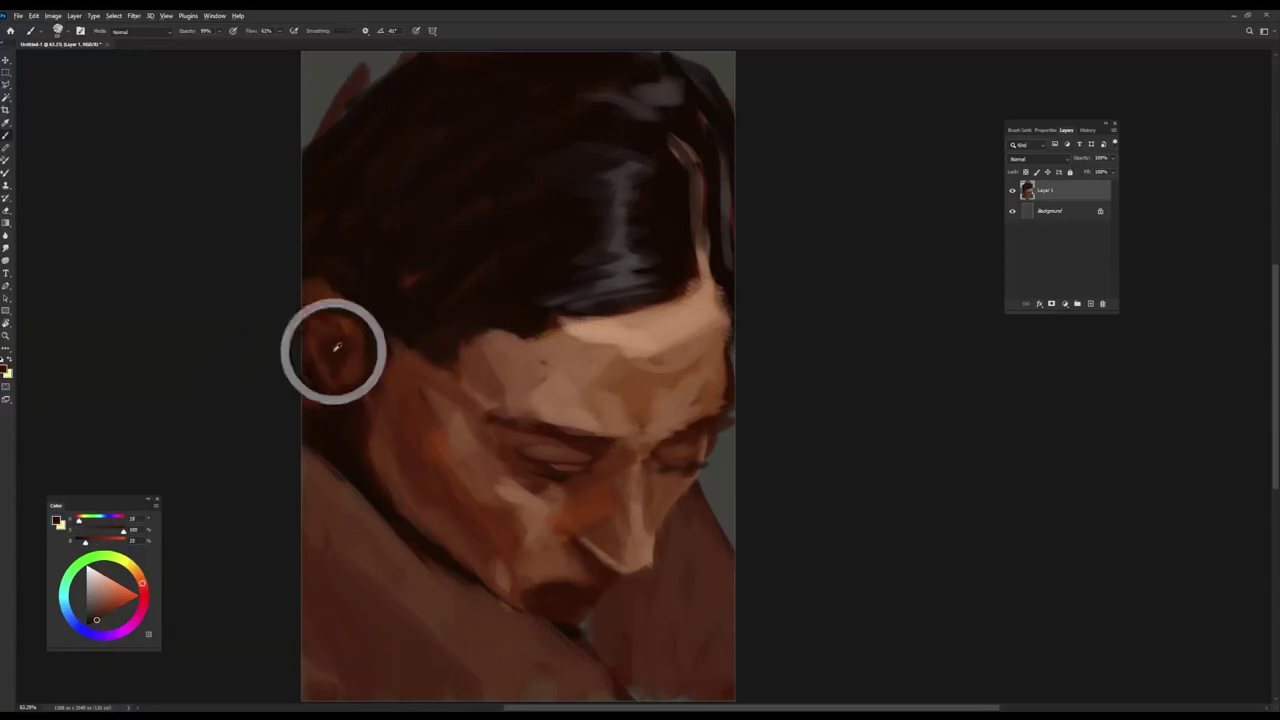
alt+click(307, 284)
alt+click(371, 322)
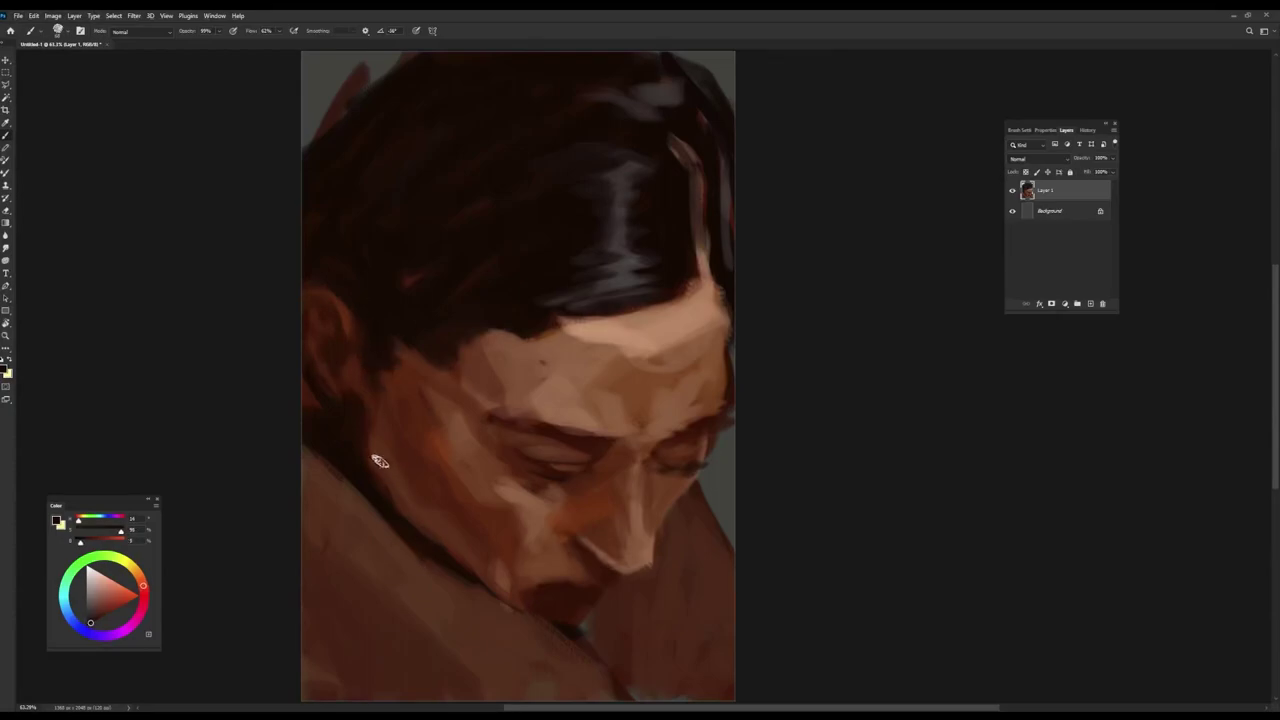
- Add a pale skin-toned highlight stroke along the top of the near shoulder
alt+click(331, 495)
click(102, 590)
drag(321, 491, 407, 571)
- Darken the lash lines of both eyes, define the mouth line, and paint the lower lip in deep red
alt+click(521, 307)
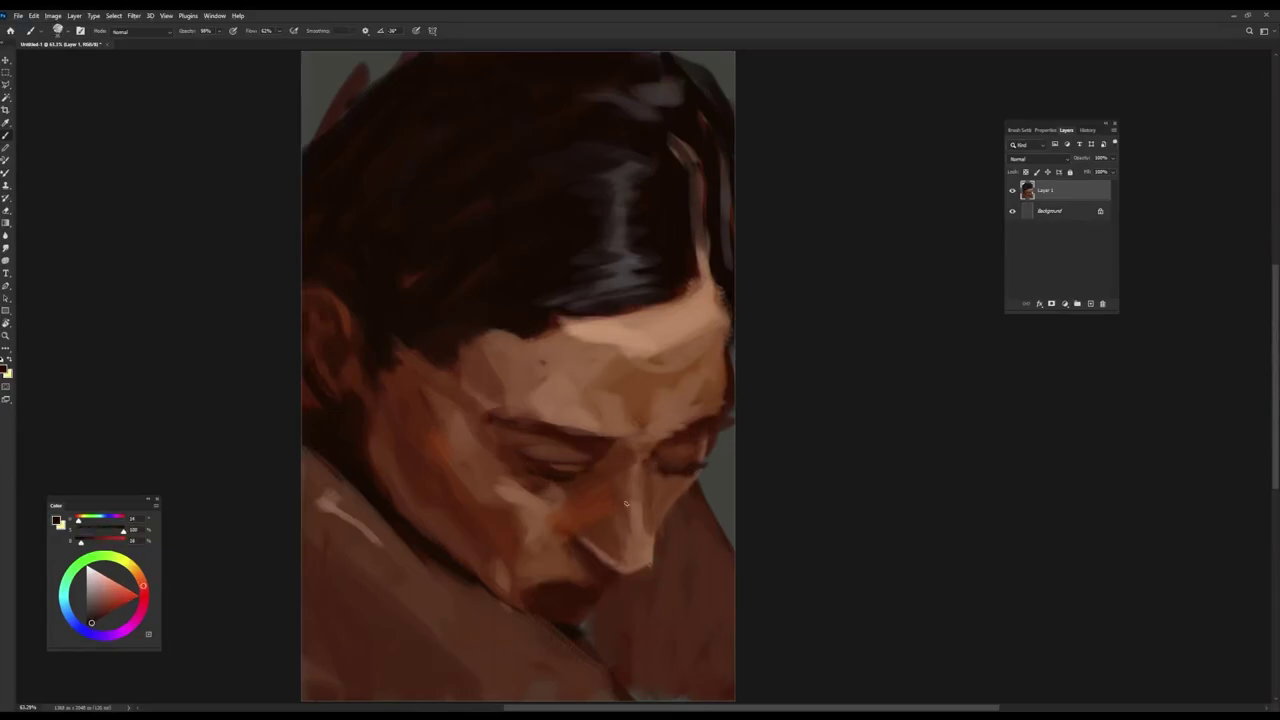
alt+click(519, 569)
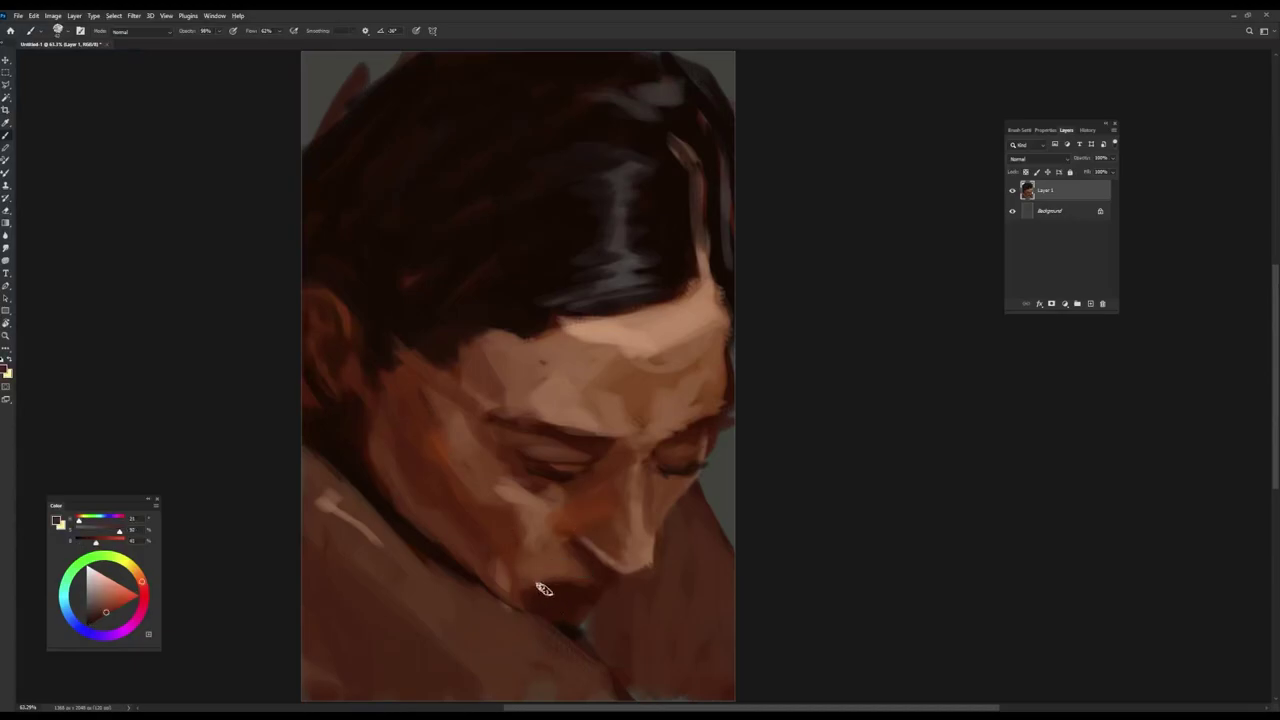
alt+click(535, 592)
alt+click(548, 593)
click(144, 591)
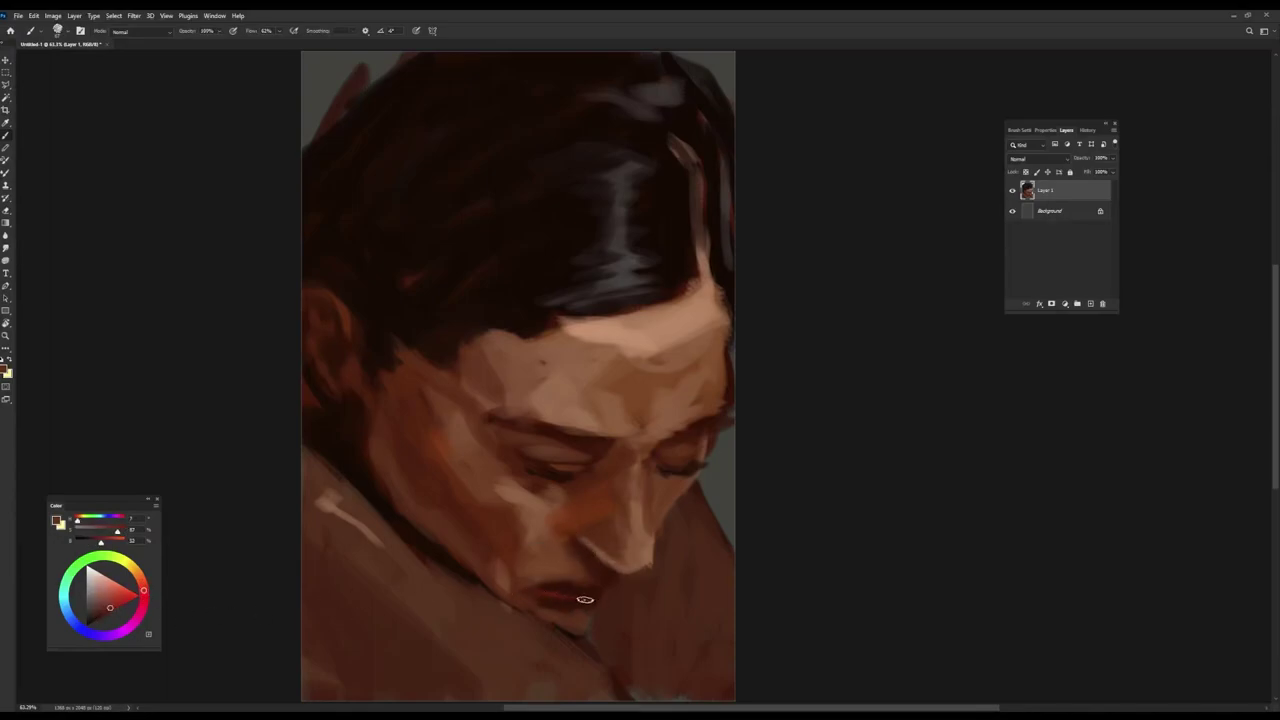
alt+click(564, 590)
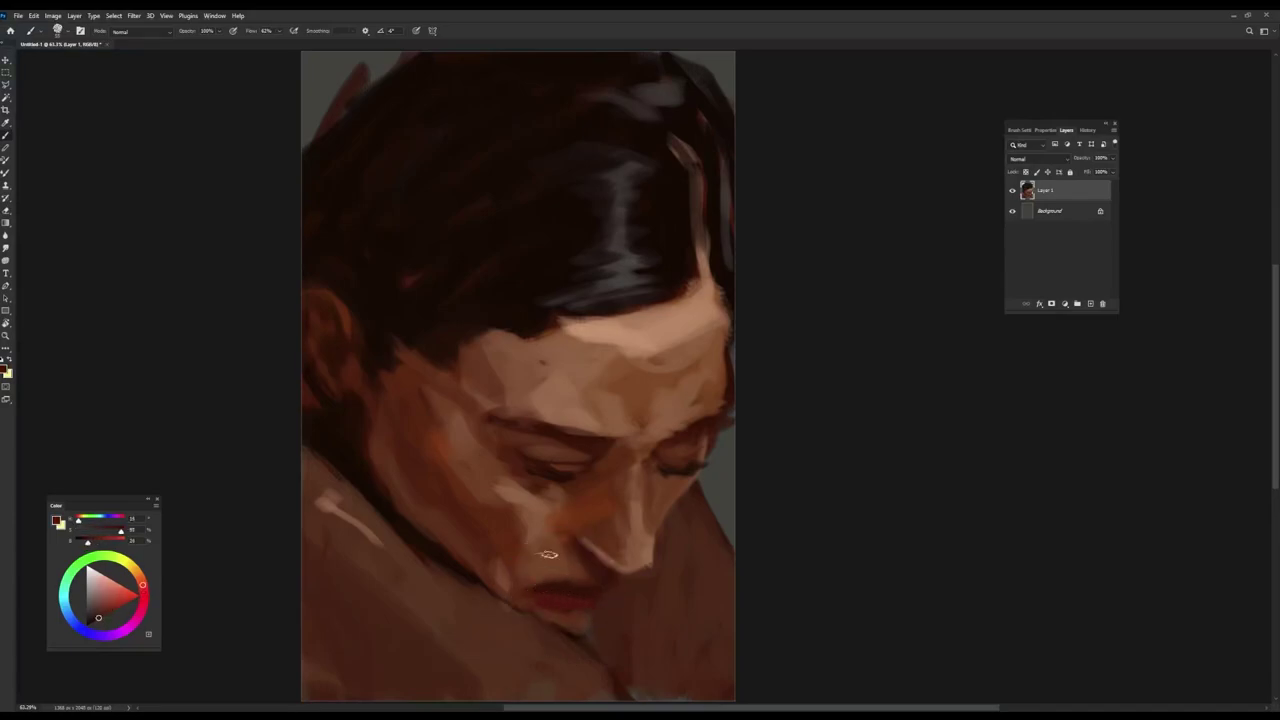
alt+click(526, 603)
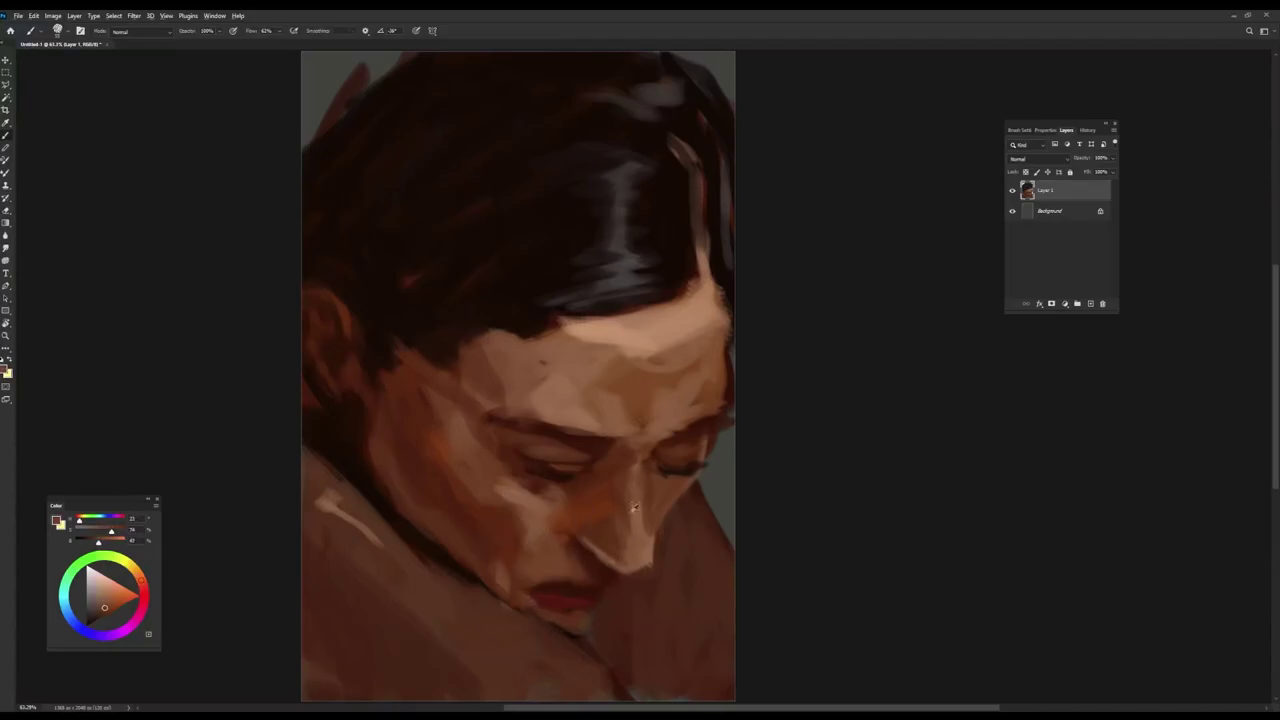
- Lighten the skin above the upper lip and darken the nostril crease with sampled browns
alt+click(578, 520)
alt+click(564, 520)
alt+click(576, 548)
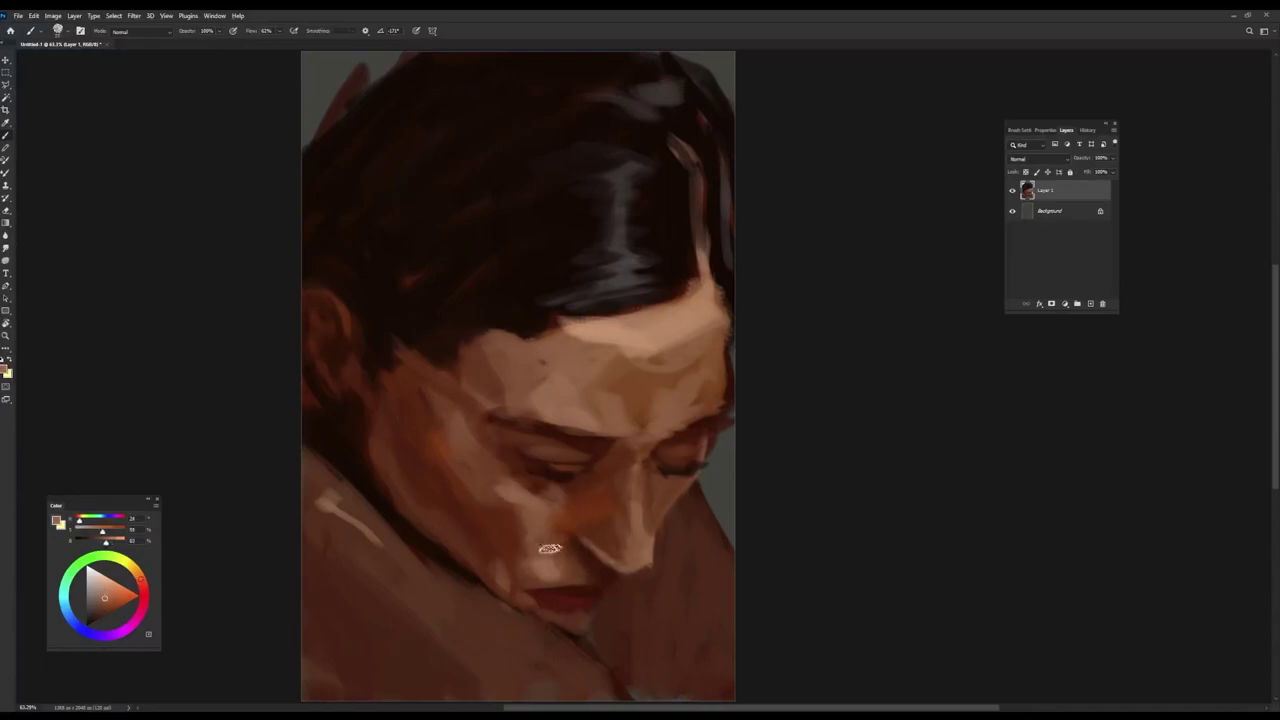
alt+click(576, 545)
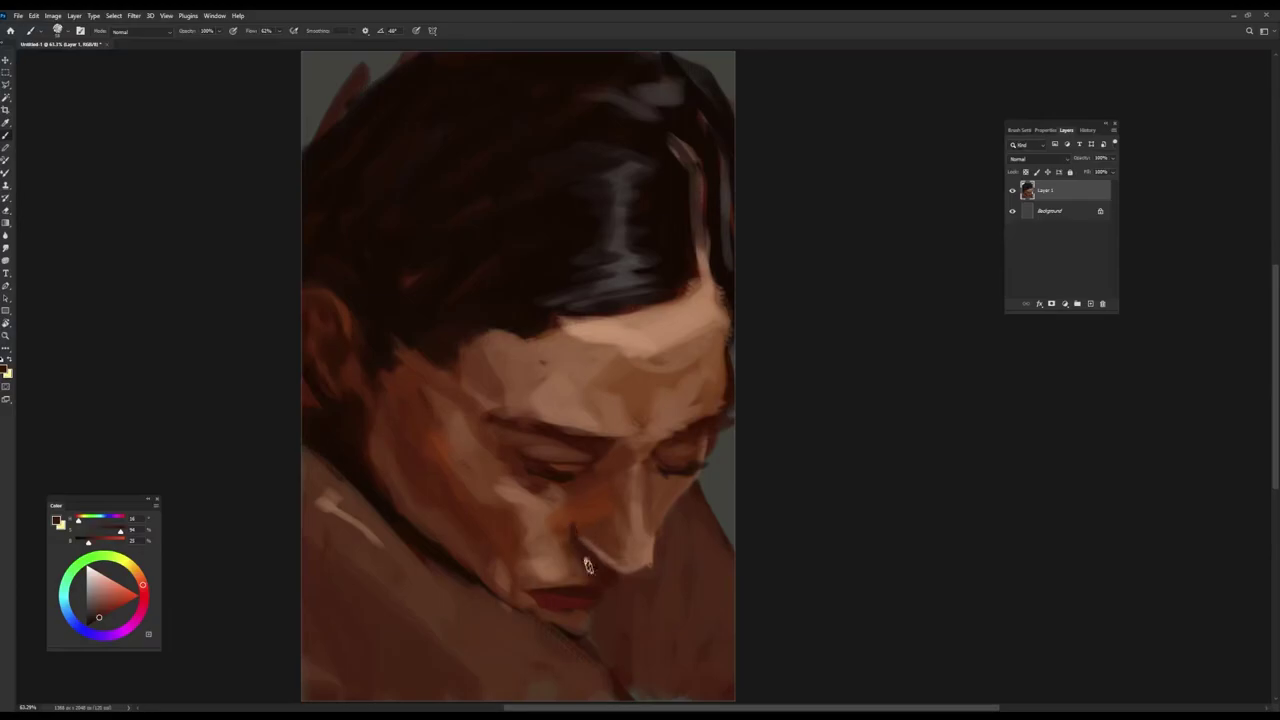
alt+click(523, 493)
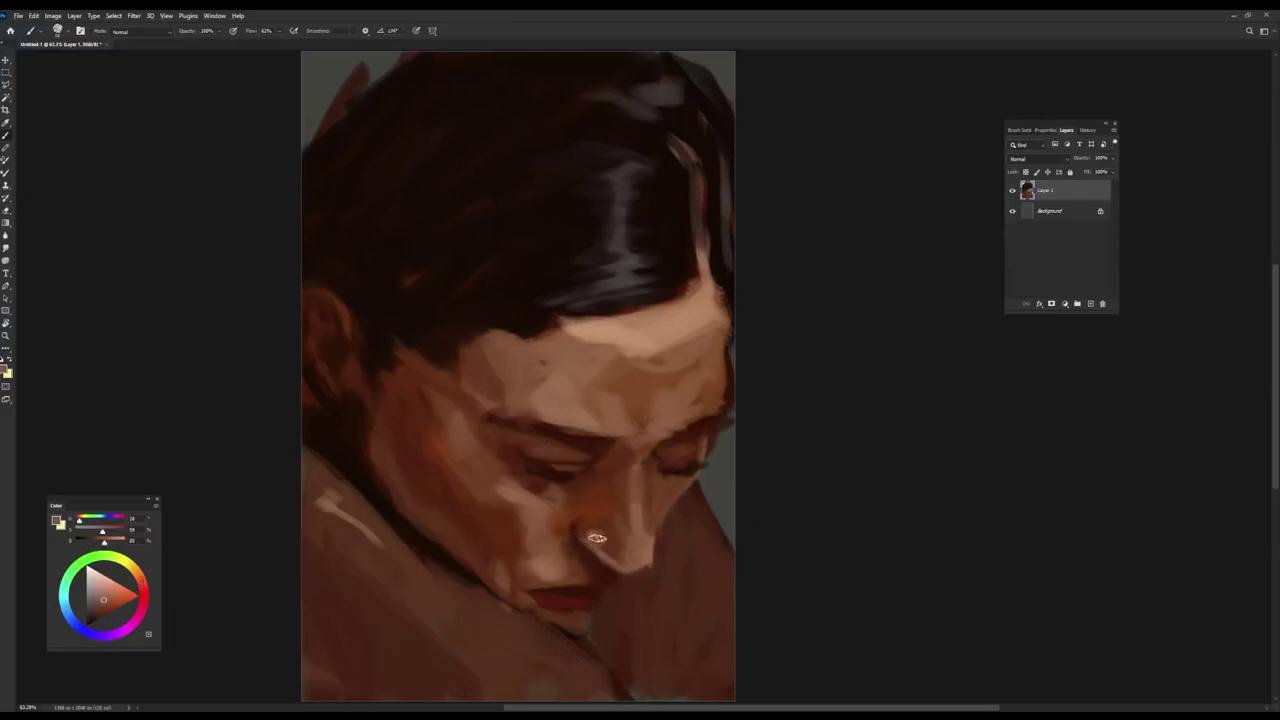
- Model the nostril wing and nose tip, brighten the nose bridge, and clean up the far cheek in sampled skin tones
alt+click(594, 533)
alt+click(631, 556)
alt+click(659, 492)
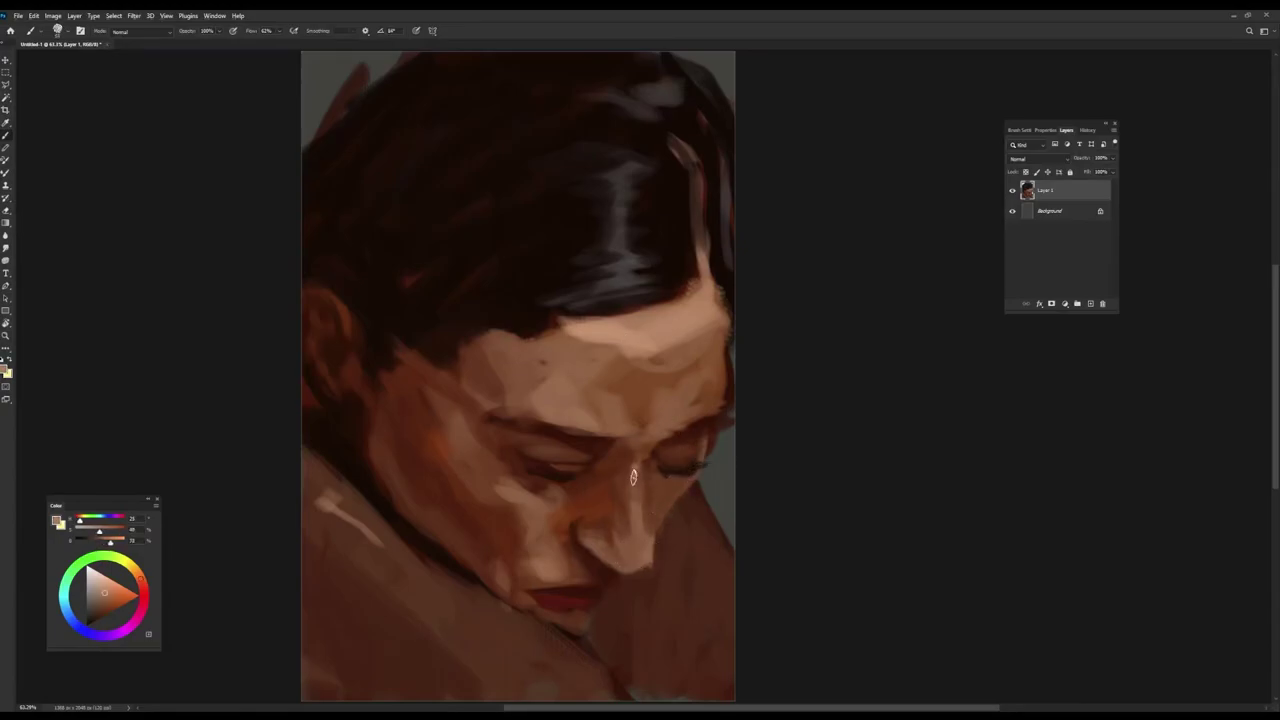
drag(636, 481, 643, 481)
alt+click(630, 460)
alt+click(644, 510)
alt+click(668, 531)
alt+click(664, 493)
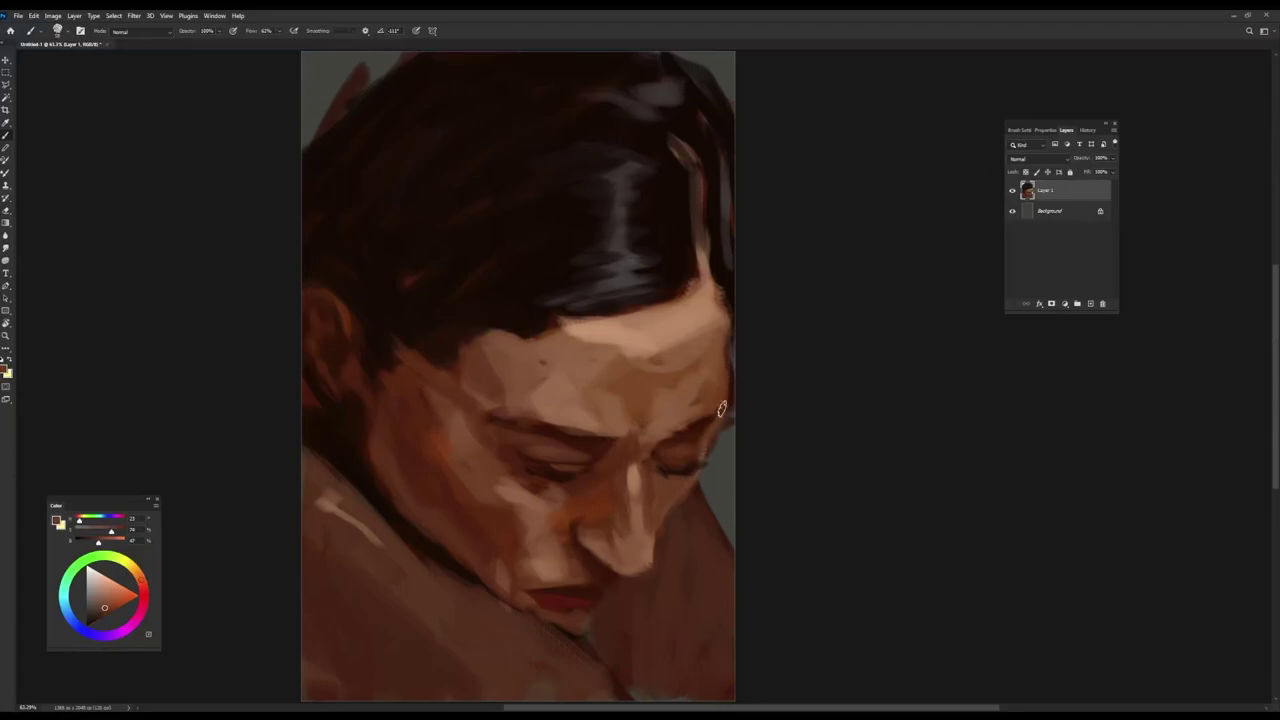
- Darken the lips toward their far corner and reshape the lower lip above the chin
alt+click(611, 590)
alt+click(578, 616)
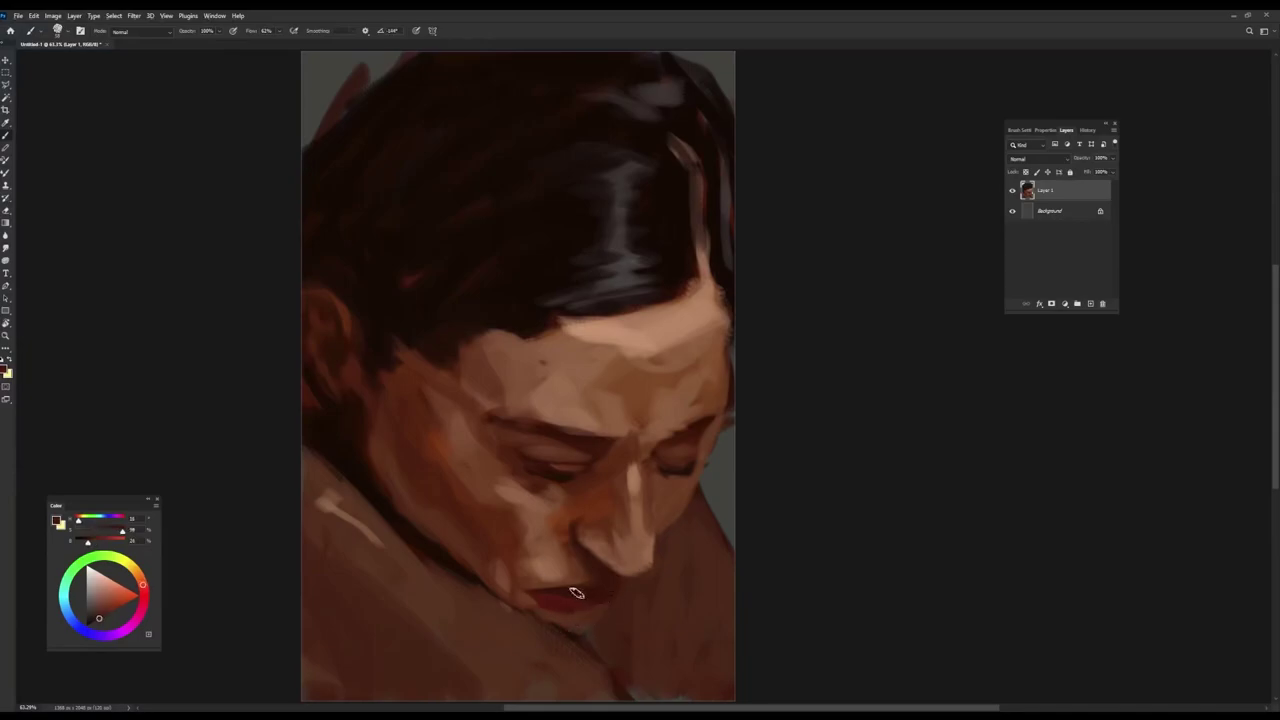
alt+click(562, 601)
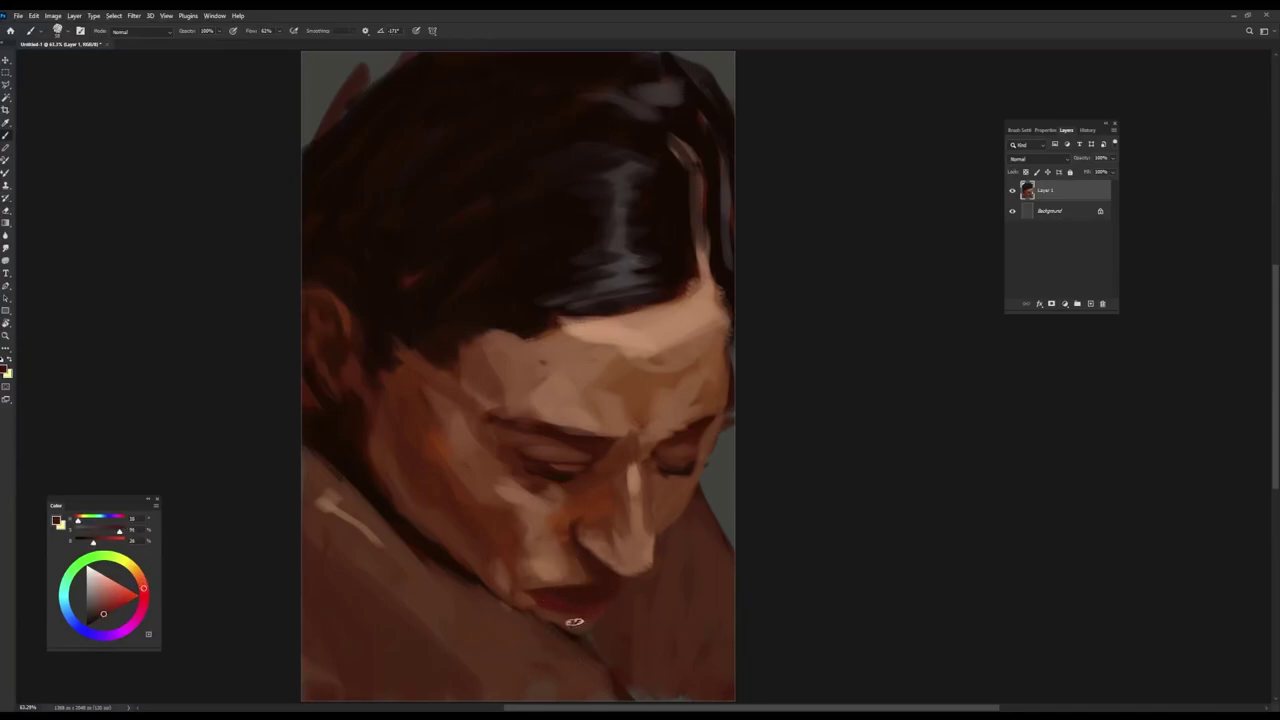
- Repaint the shadowed side of the nose and the cheek below the near eye in sampled skin browns
alt+click(615, 505)
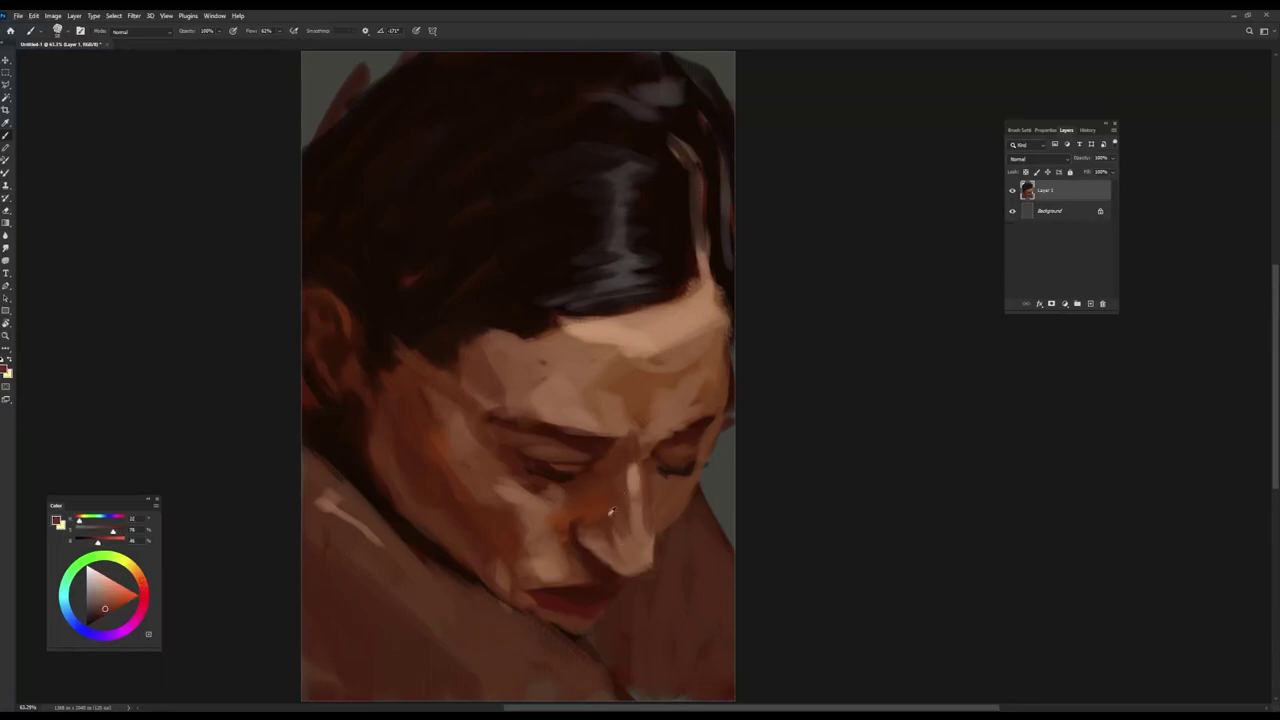
alt+click(590, 492)
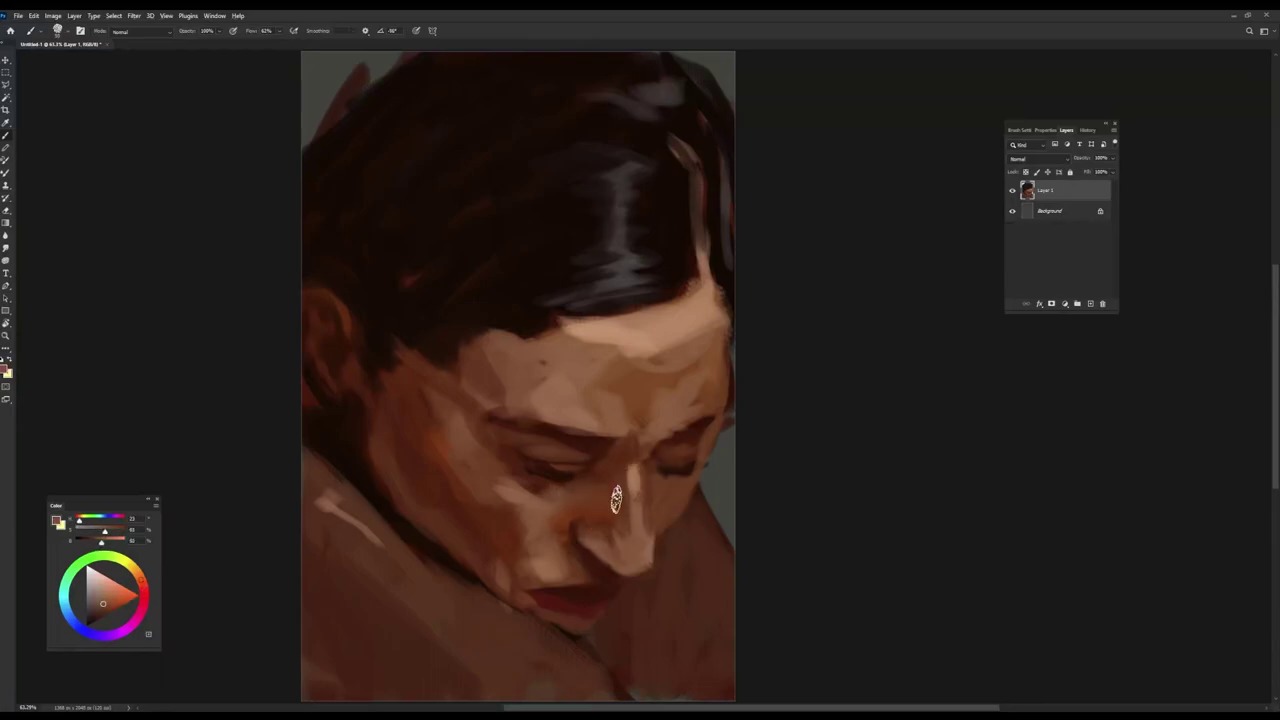
alt+click(515, 497)
alt+right_click(873, 376)
alt+right_click(690, 510)
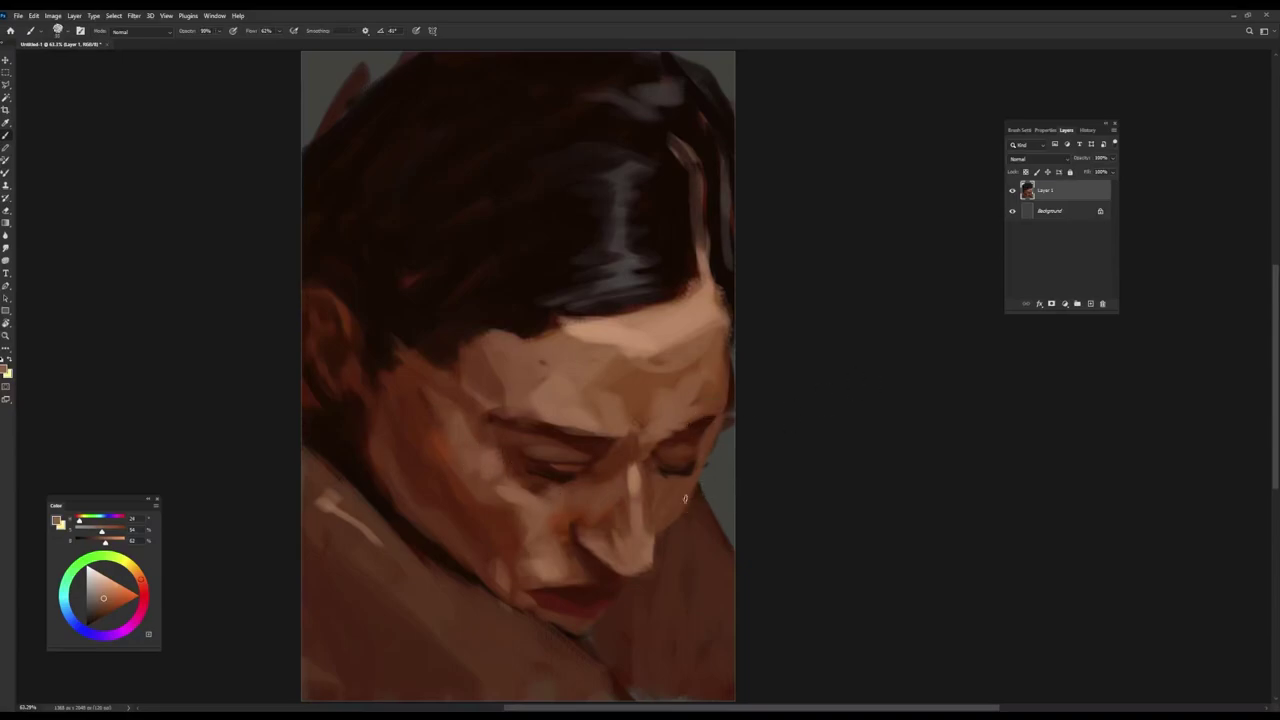
- Darken both eyebrows and extend their ends in sampled dark browns at 100% brush opacity
alt+click(606, 457)
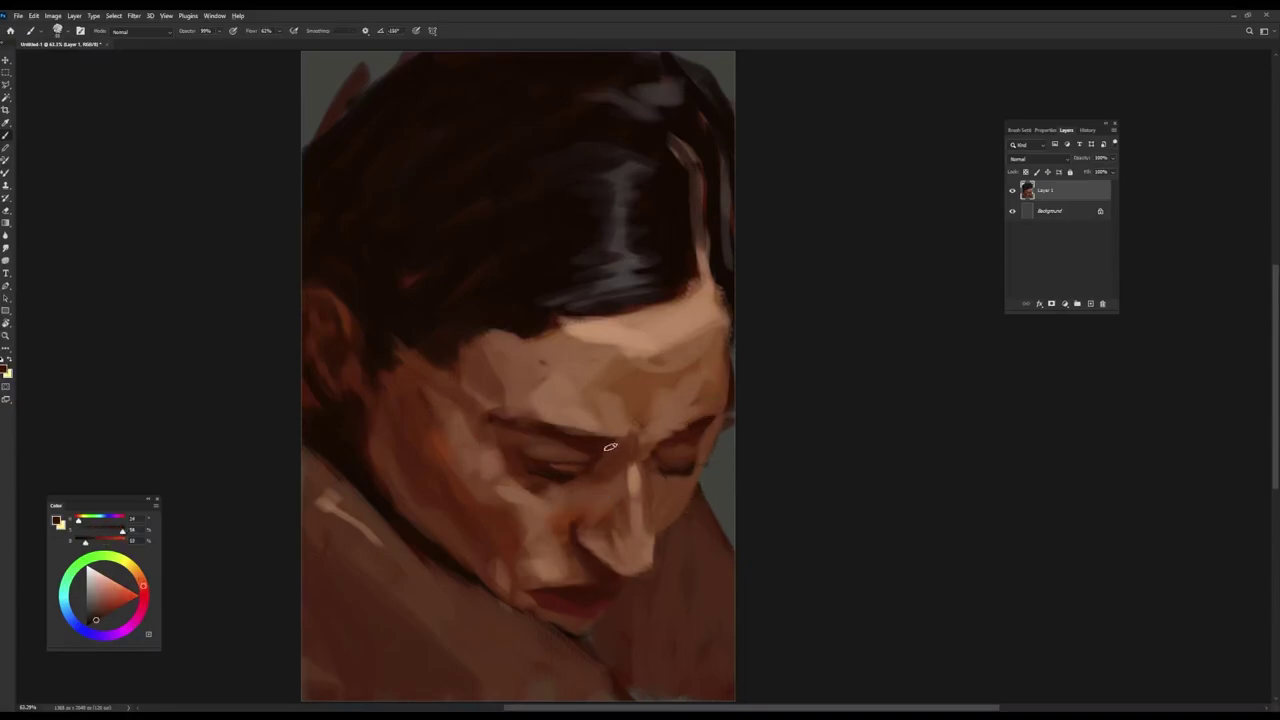
key(0)
alt+click(714, 391)
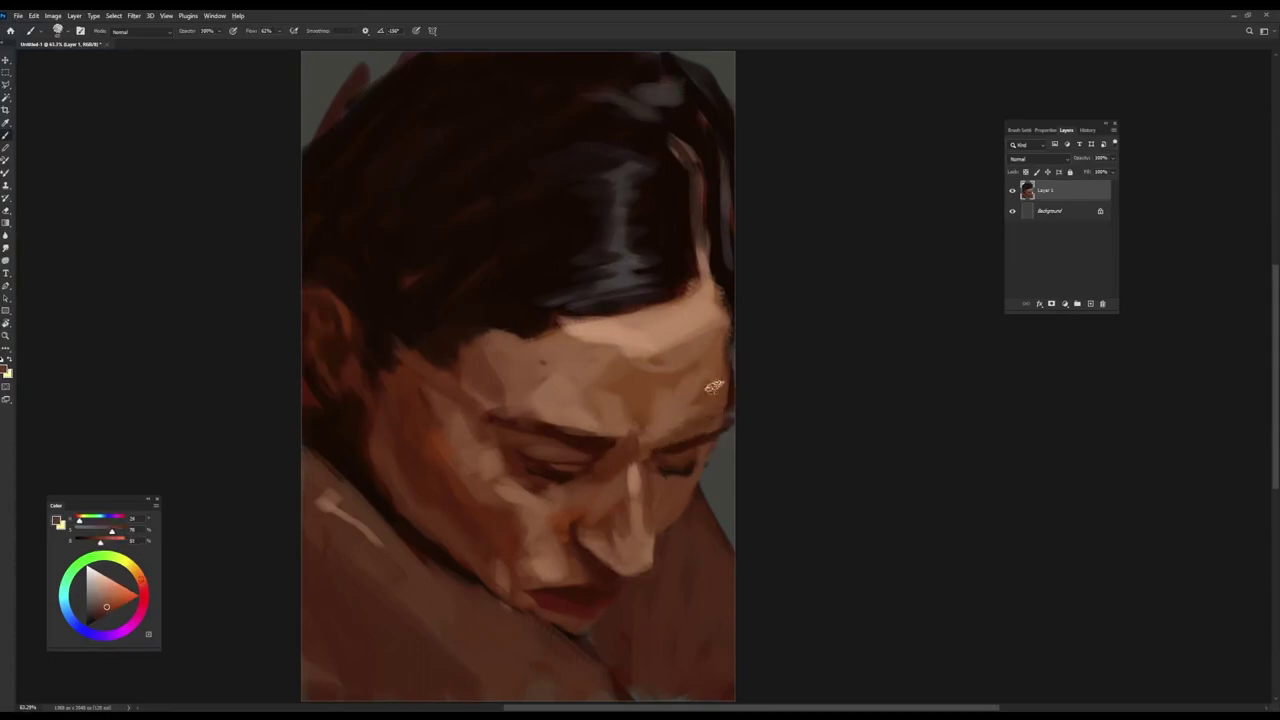
alt+click(679, 442)
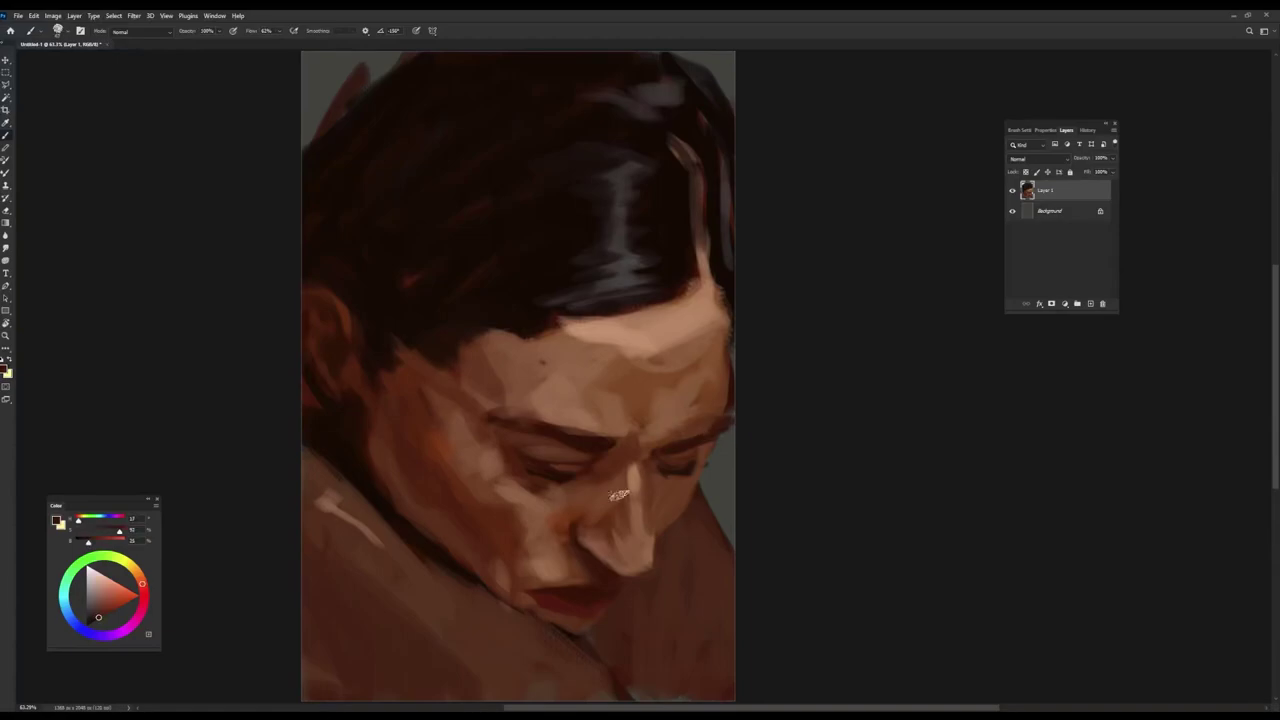
- Lighten the near cheek and temple, and brighten the nose bridge up to the brows with sampled skin highlights
key(9)
alt+click(630, 360)
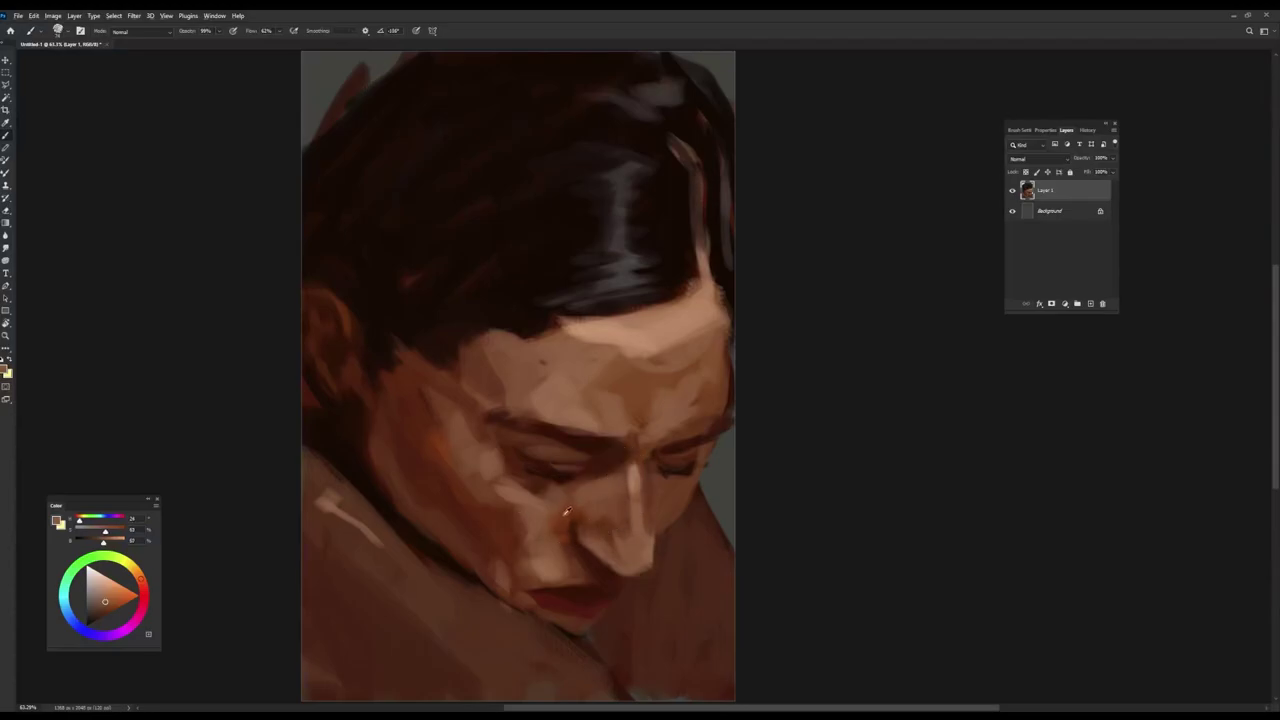
alt+click(634, 471)
mouse_move(480, 420)
mouse_down()
mouse_move(492, 418)
mouse_move(434, 392)
mouse_up()
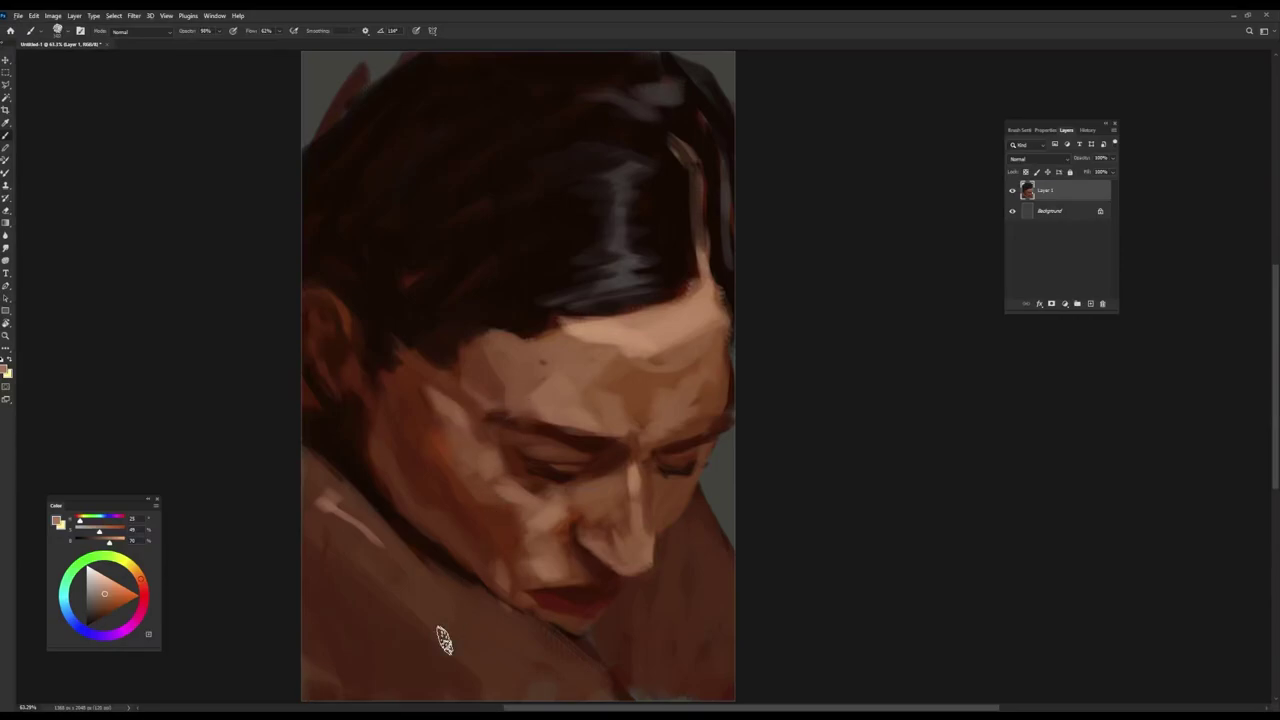
alt+click(666, 329)
mouse_move(636, 478)
mouse_down()
mouse_move(644, 490)
mouse_move(647, 480)
mouse_move(652, 569)
mouse_move(638, 524)
mouse_up()
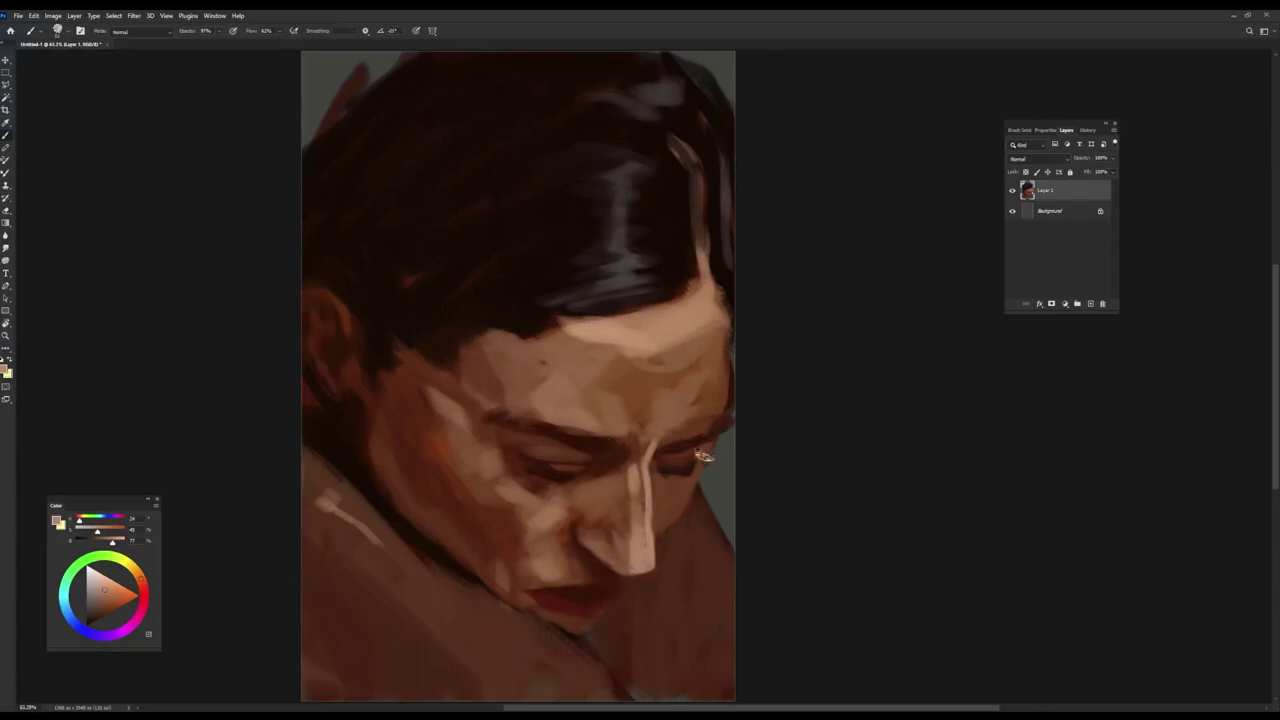
- Darken the inner end of the near eyebrow and warm the eye socket beside the nose in sampled reddish browns
alt+click(621, 463)
alt+click(632, 445)
drag(600, 435, 640, 440)
alt+click(626, 478)
alt+click(623, 481)
alt+click(565, 524)
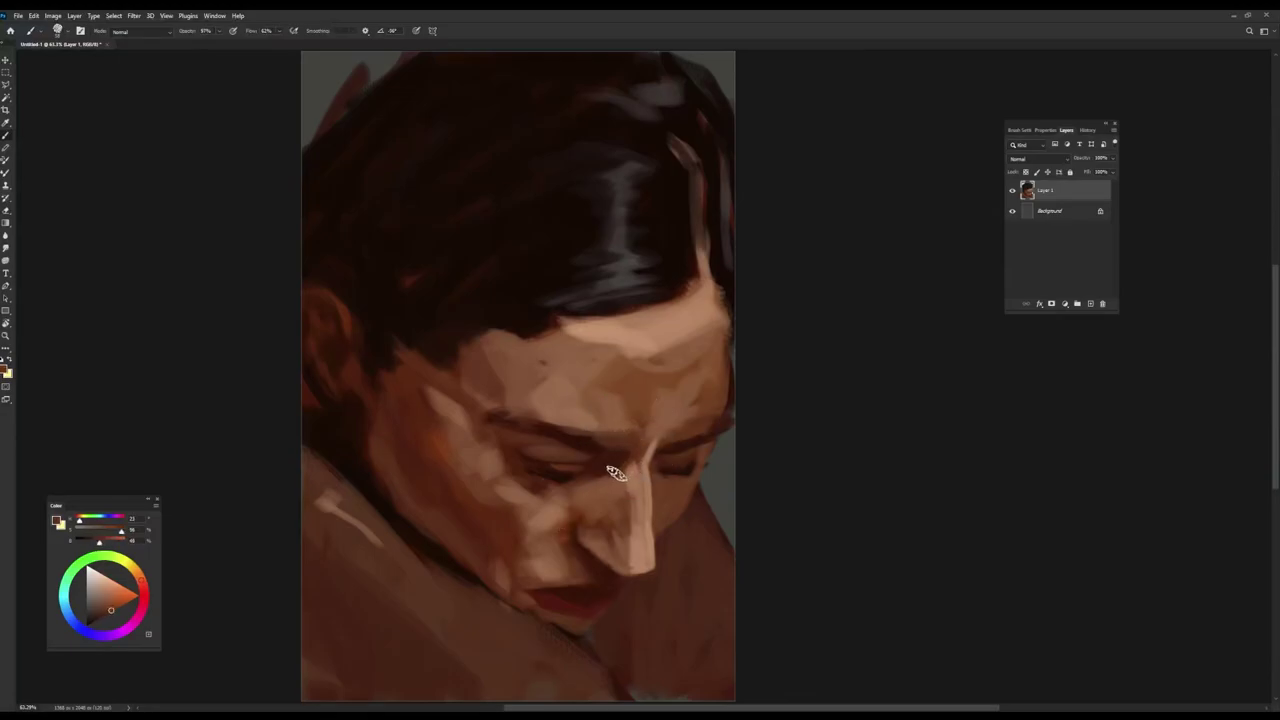
drag(601, 482, 631, 472)
- Repaint the skin above the upper lip and darken the mouth opening with sampled browns and near-black
alt+click(604, 515)
alt+click(566, 592)
alt+click(547, 567)
alt+click(512, 557)
drag(525, 563, 547, 557)
alt+click(537, 575)
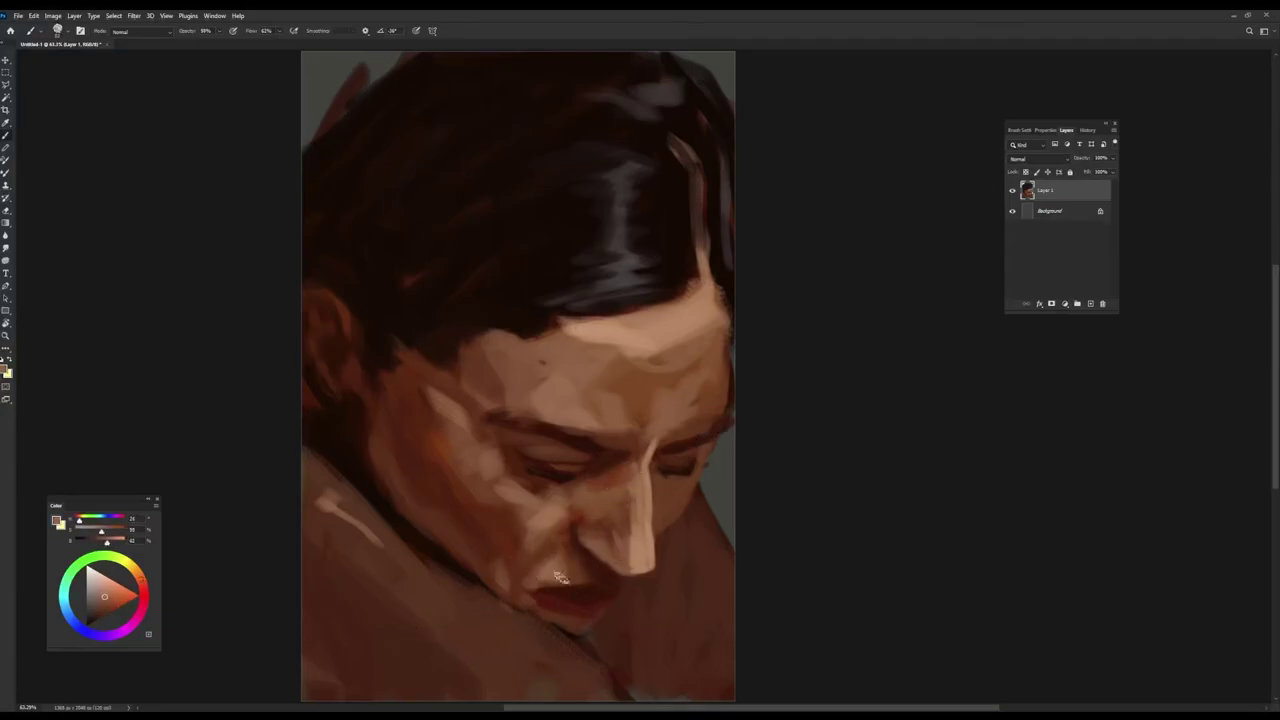
alt+click(533, 601)
drag(546, 593, 591, 575)
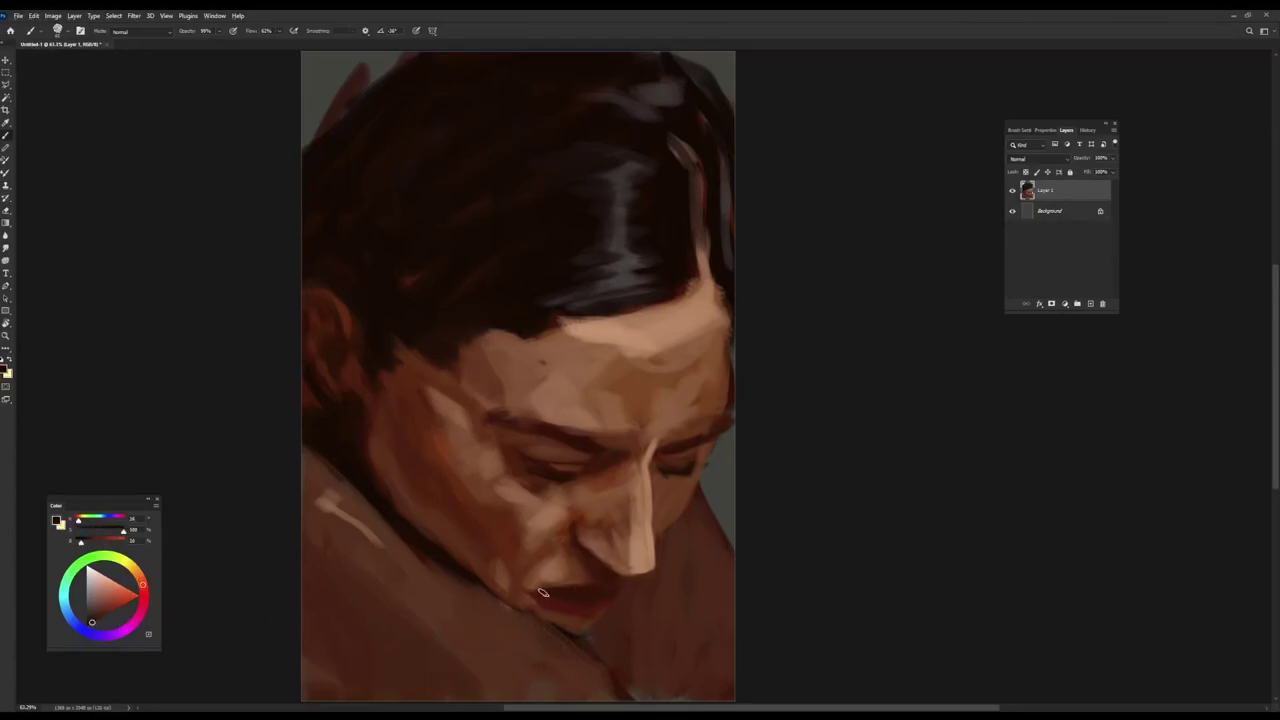
alt+click(600, 616)
- Paint a light rim along the far cheek's contour and tidy its outline with sampled background grey
alt+click(606, 419)
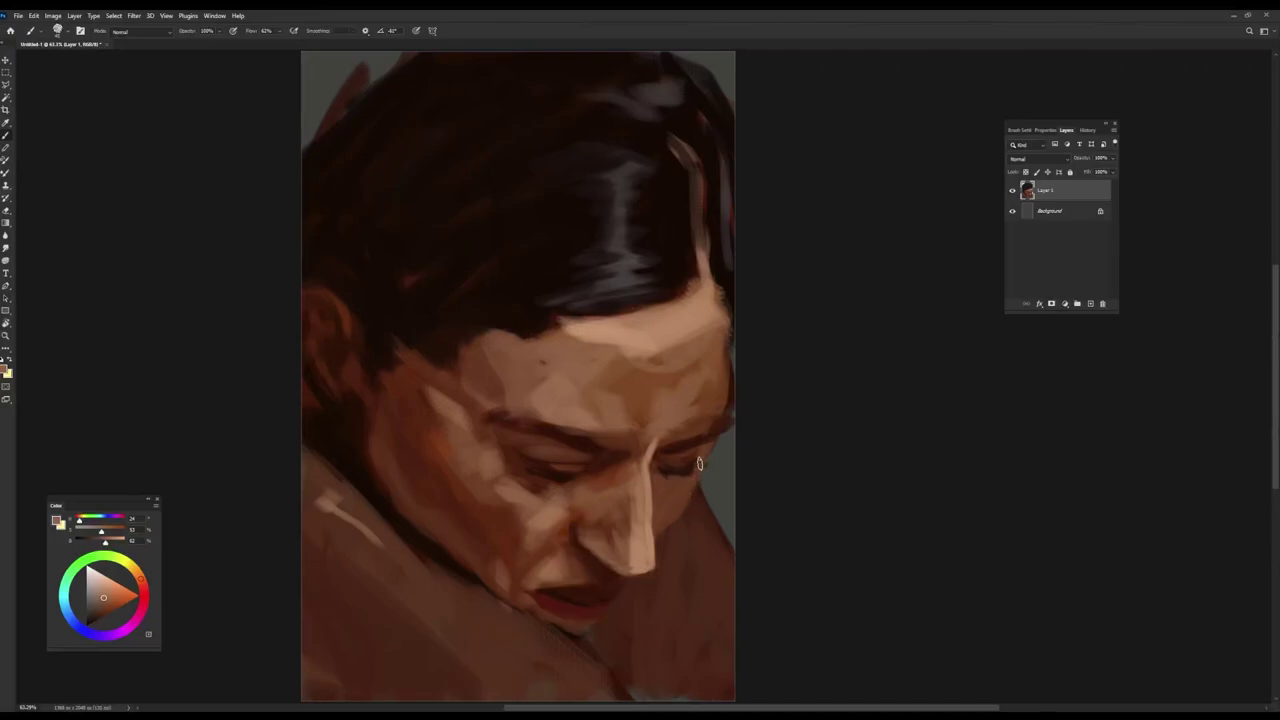
drag(692, 478, 655, 546)
alt+click(709, 461)
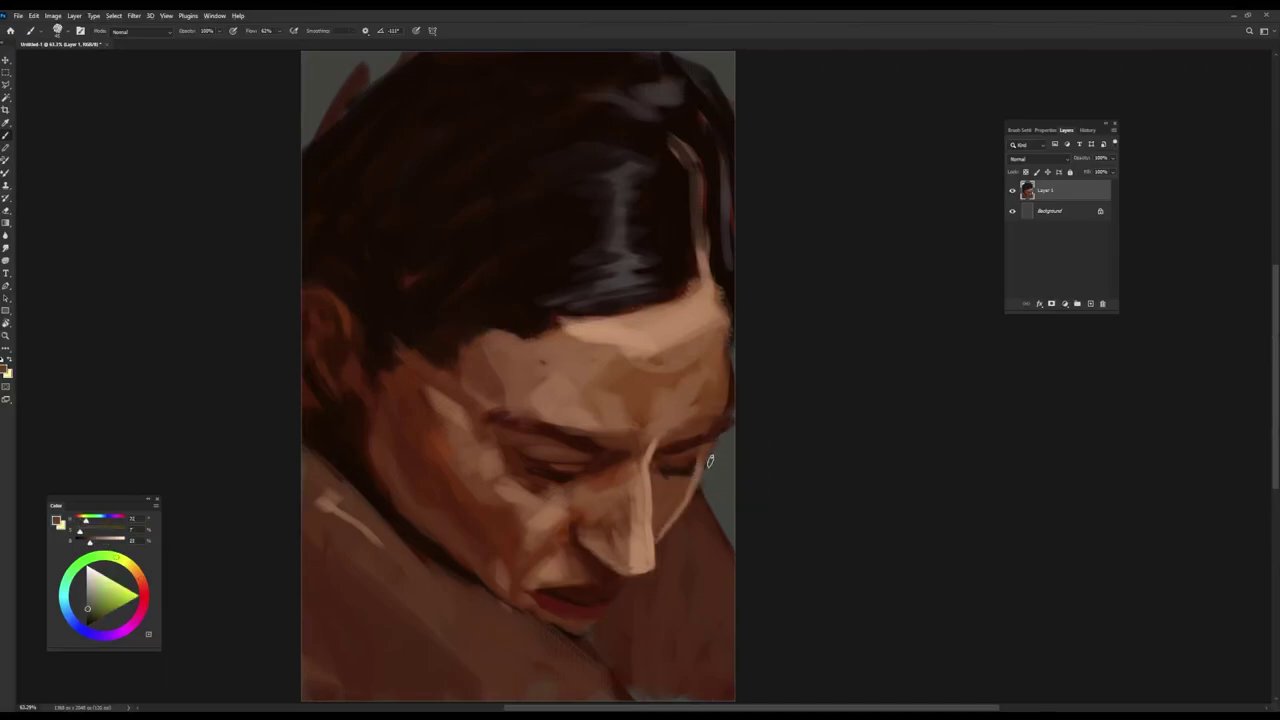
- Add dark lashes to both closed eyes with a small brush and sampled dark brown
alt+click(691, 463)
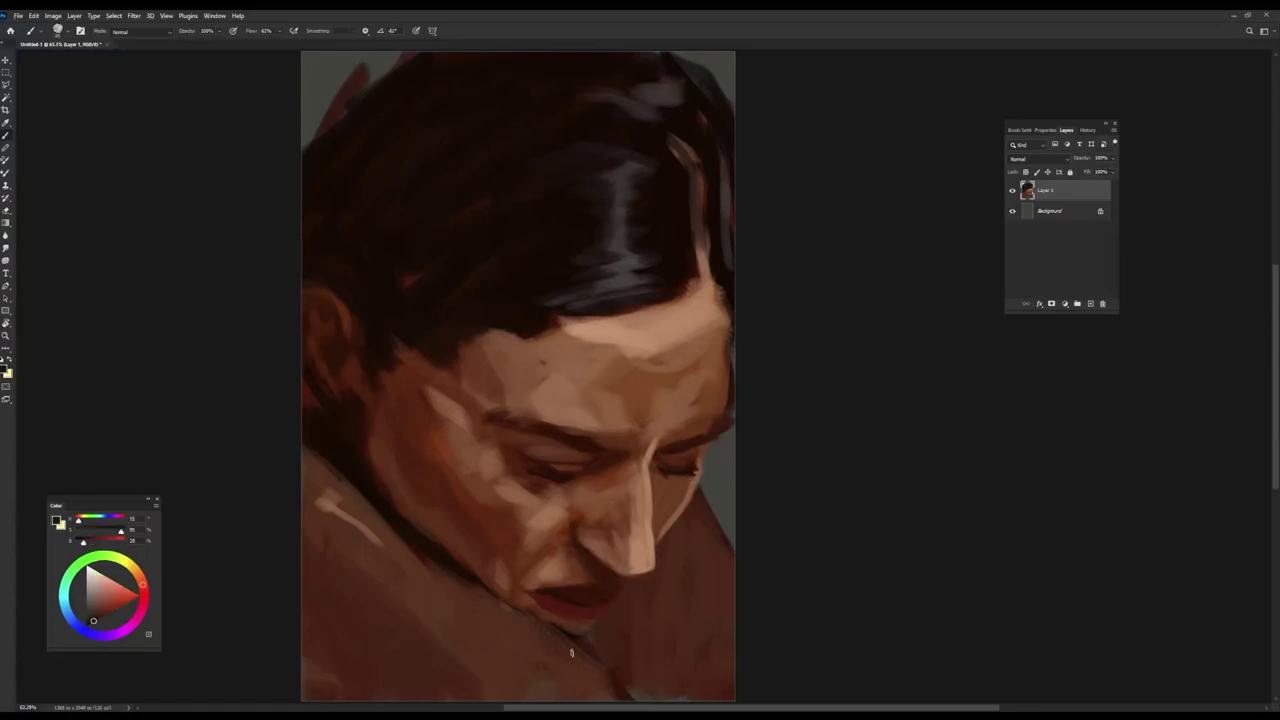
alt+click(558, 492)
alt+right_click(721, 372)
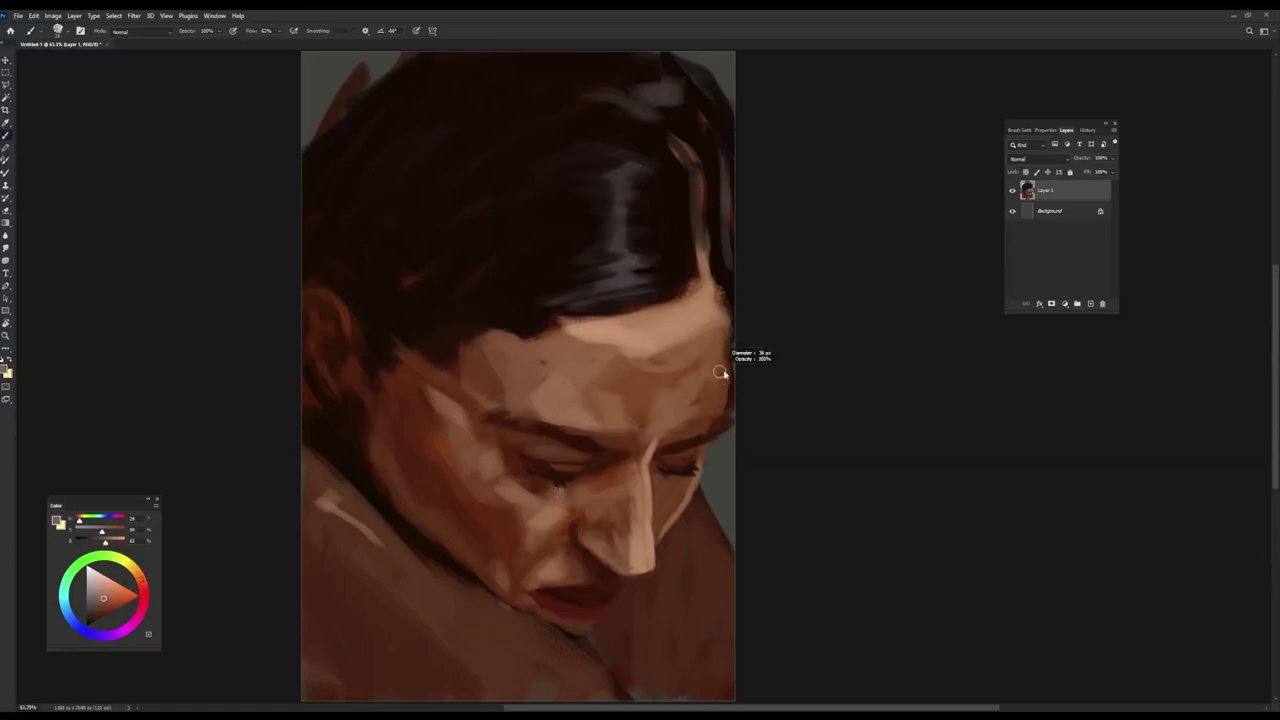
- Brighten the near part of the lower lip with a more saturated red
alt+click(550, 600)
click(113, 595)
mouse_move(548, 606)
mouse_down()
mouse_move(581, 658)
mouse_move(550, 609)
mouse_up()
alt+click(567, 606)
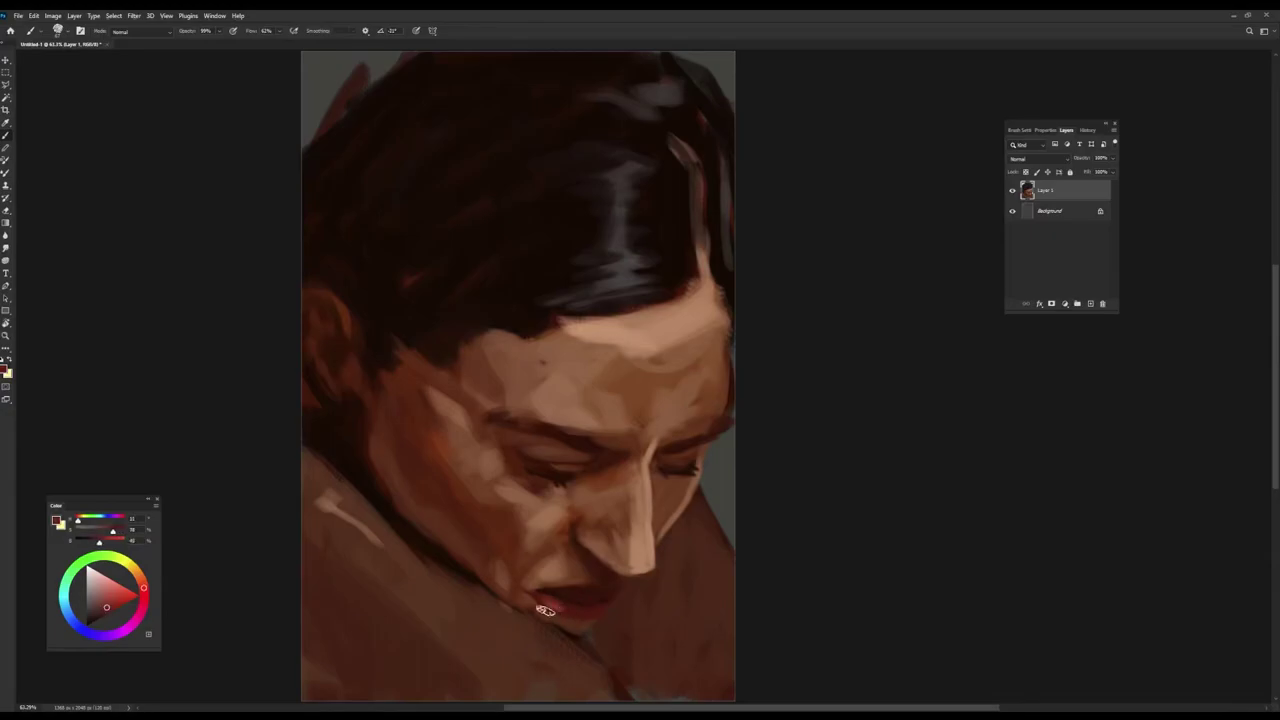
- Refine the jaw edge, sideburn and earlobe area in sampled dark reddish browns
alt+click(378, 450)
alt+click(386, 420)
alt+click(343, 443)
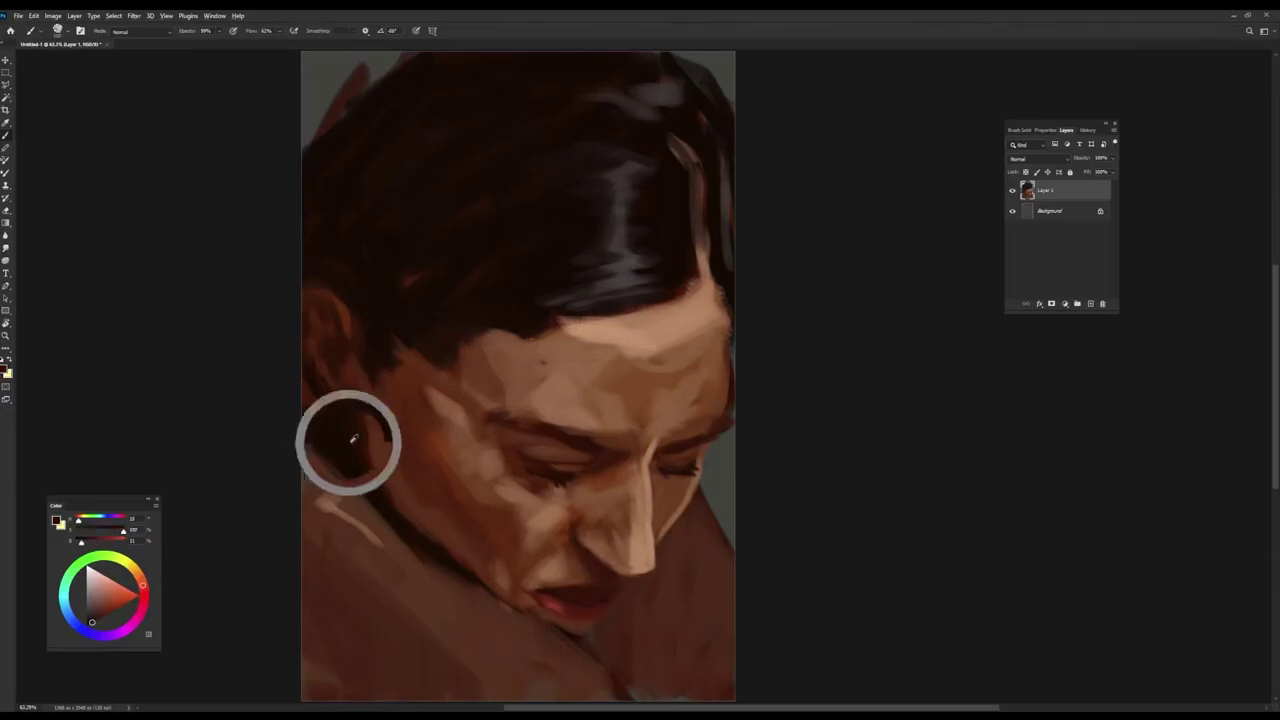
alt+click(355, 384)
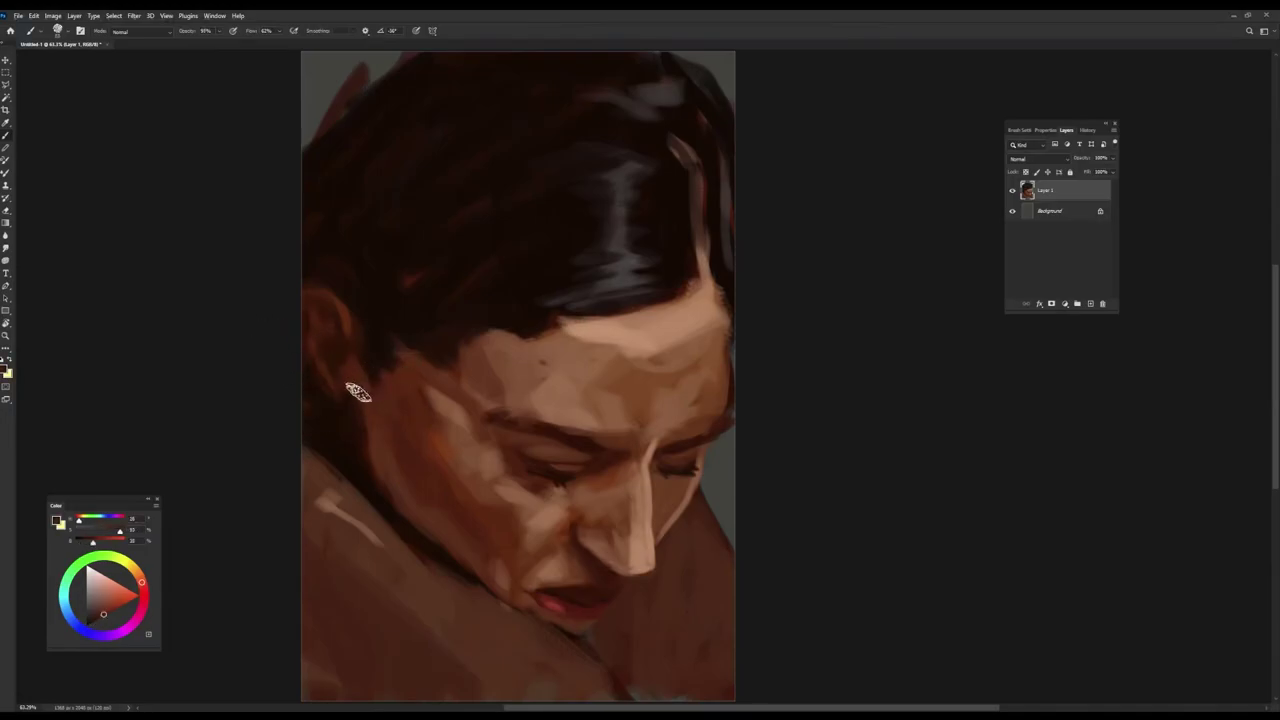
- Extend dark hair strands along the temple hairline, curl one onto the forehead, and break up the light parting
alt+click(446, 308)
mouse_move(432, 360)
mouse_down()
mouse_move(486, 345)
mouse_move(462, 348)
mouse_up()
alt+click(495, 335)
alt+click(527, 330)
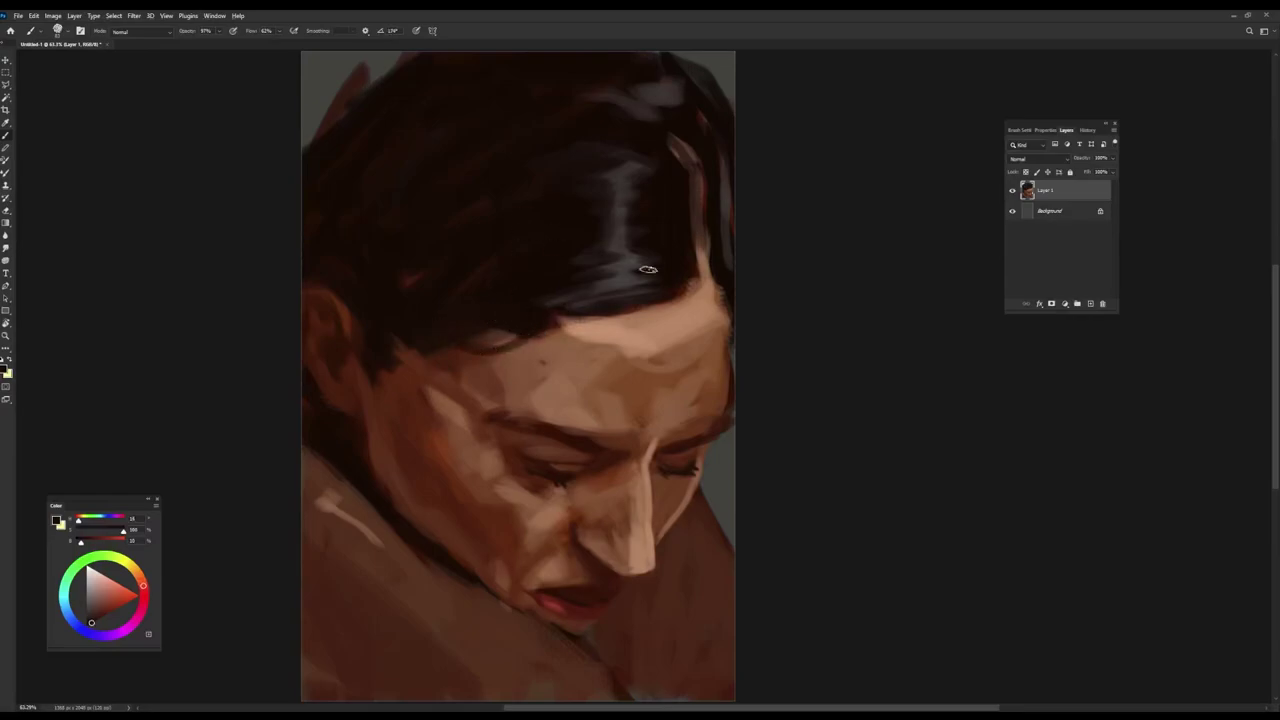
alt+click(636, 303)
alt+click(682, 233)
drag(692, 195, 695, 275)
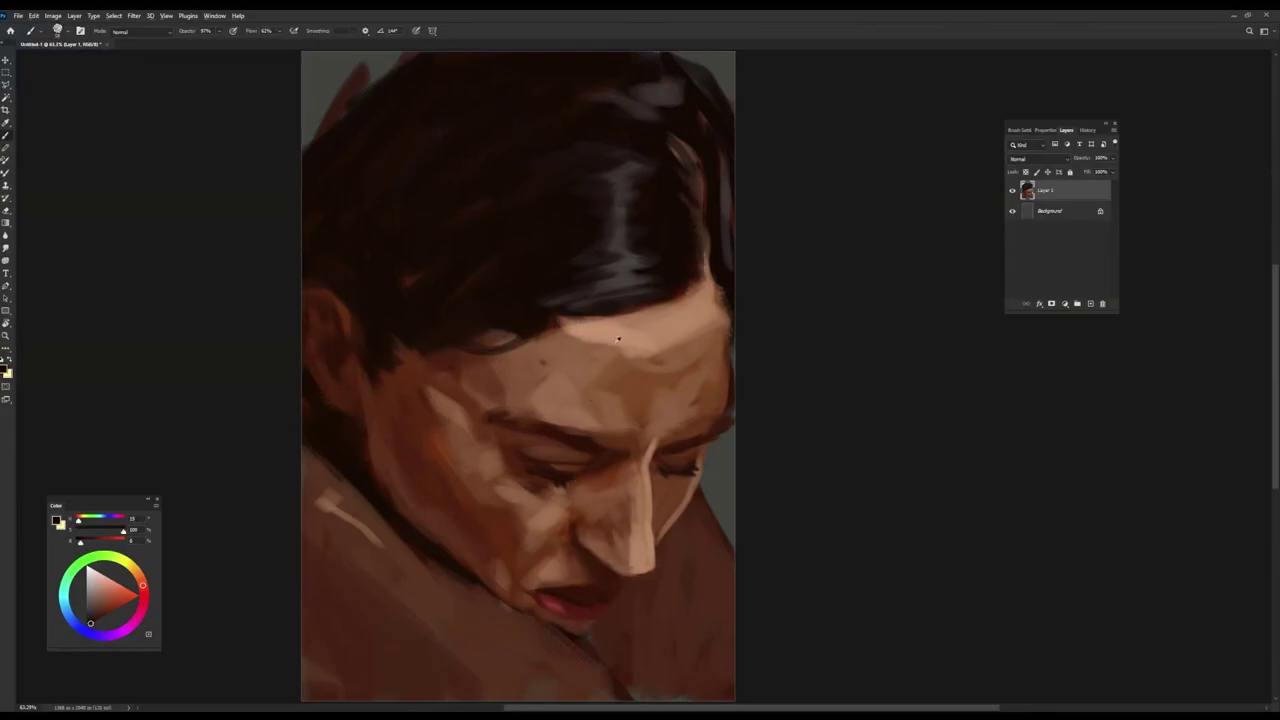
- Repaint the near shoulder's garment with broad folds in sampled browns, covering the light streak below the jaw
alt+click(329, 500)
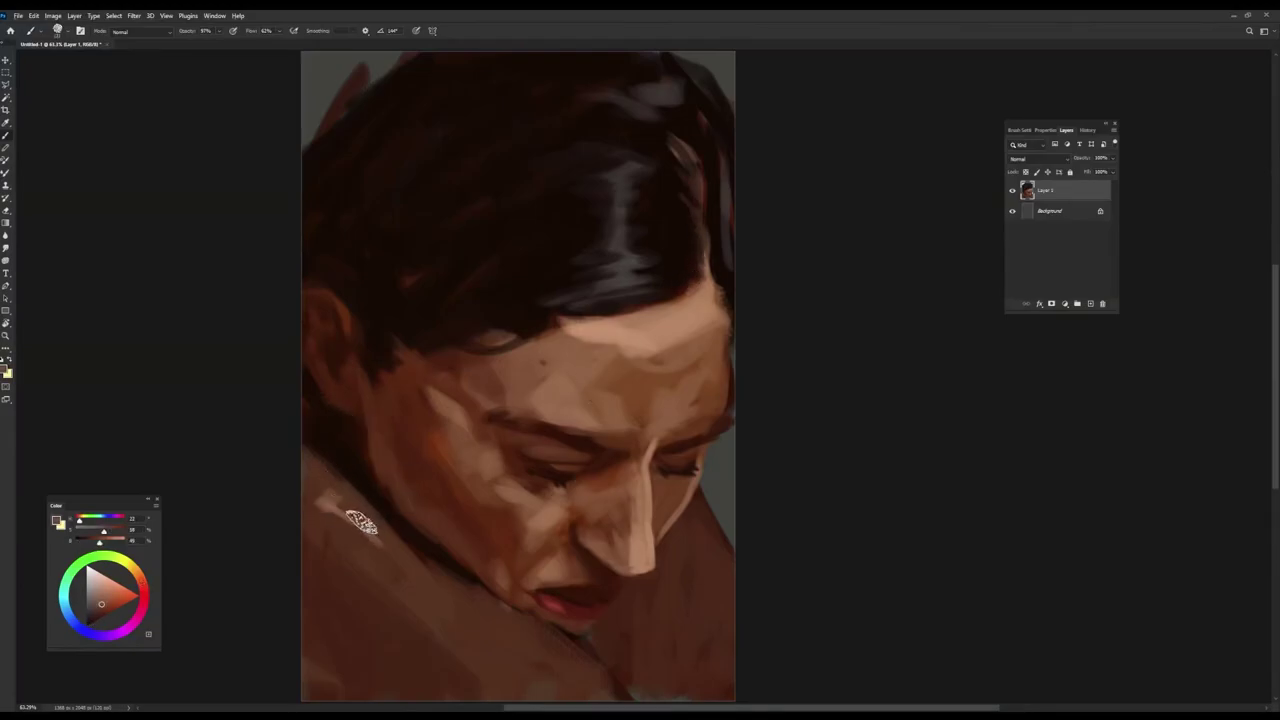
drag(345, 520, 425, 595)
mouse_move(365, 555)
mouse_down()
mouse_move(455, 630)
mouse_move(563, 691)
mouse_up()
alt+click(350, 603)
key(bracketright)
alt+click(465, 664)
drag(315, 514, 343, 534)
drag(380, 577, 454, 622)
alt+click(414, 590)
alt+click(430, 554)
- Darken the garment beyond the nose and chin, and smooth the far cheek with sampled skin brown
alt+click(654, 611)
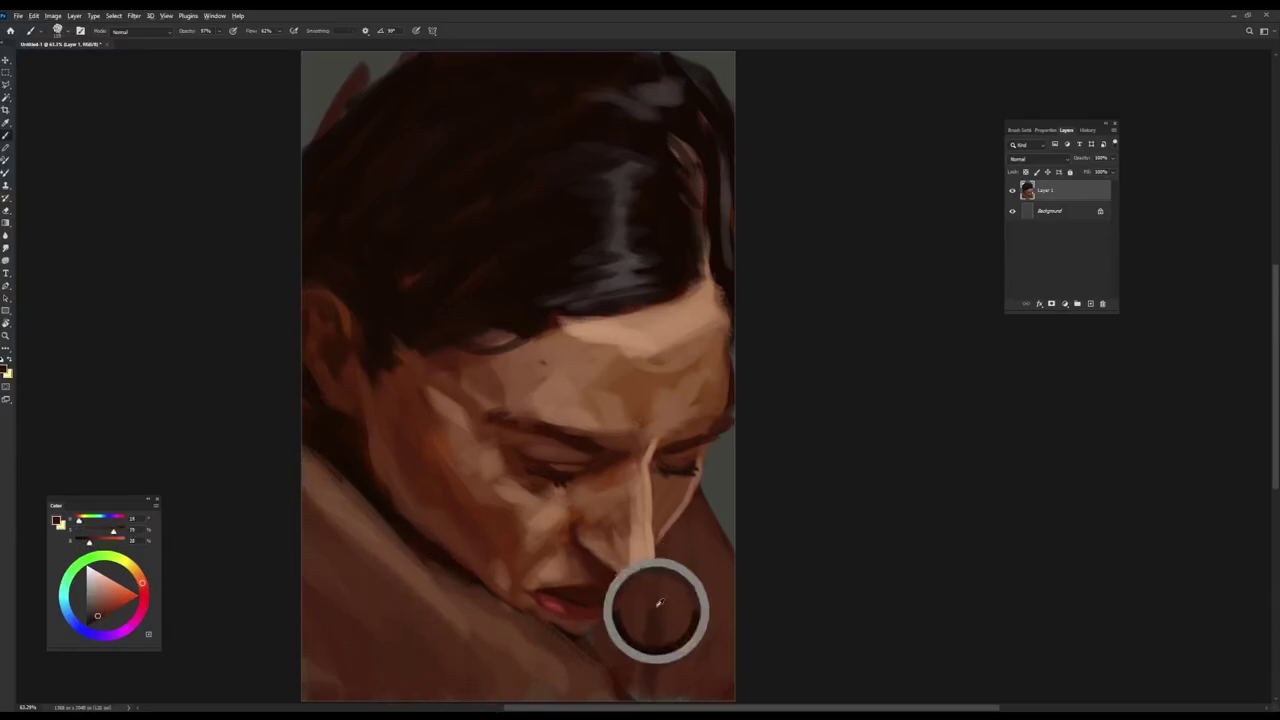
mouse_move(688, 518)
mouse_down()
mouse_move(655, 564)
mouse_move(668, 498)
mouse_up()
alt+click(685, 497)
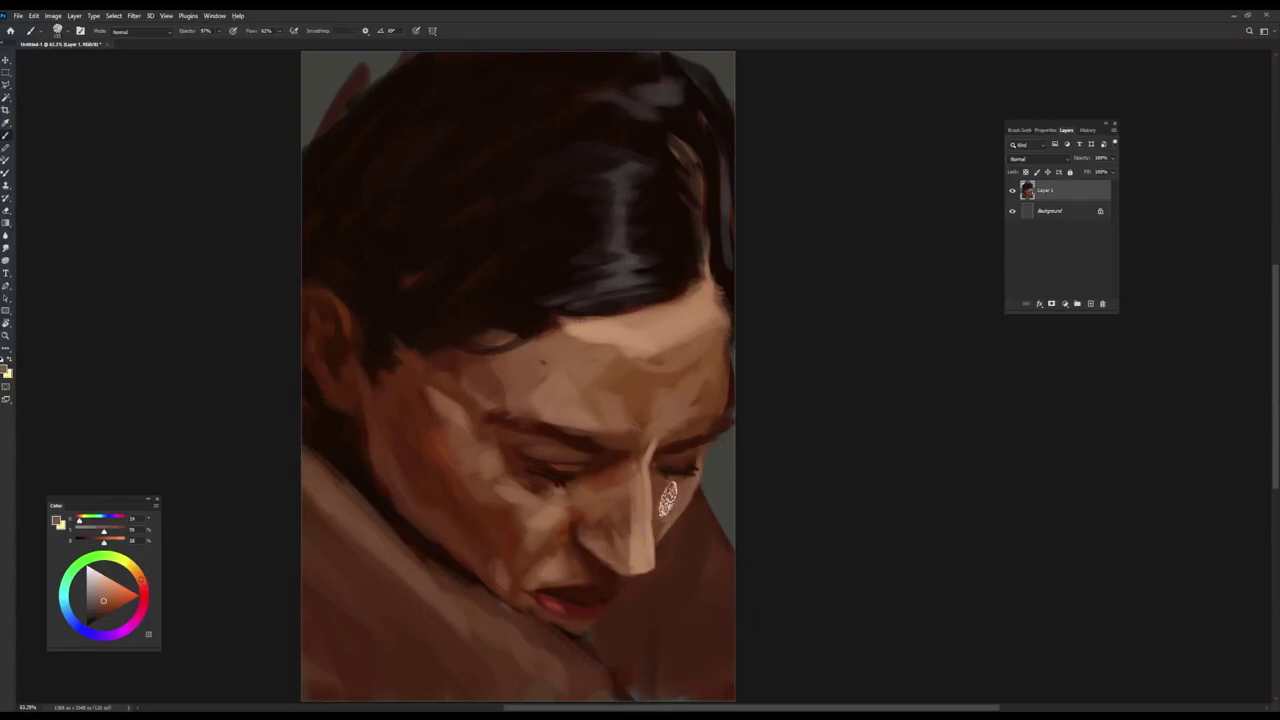
alt+click(591, 643)
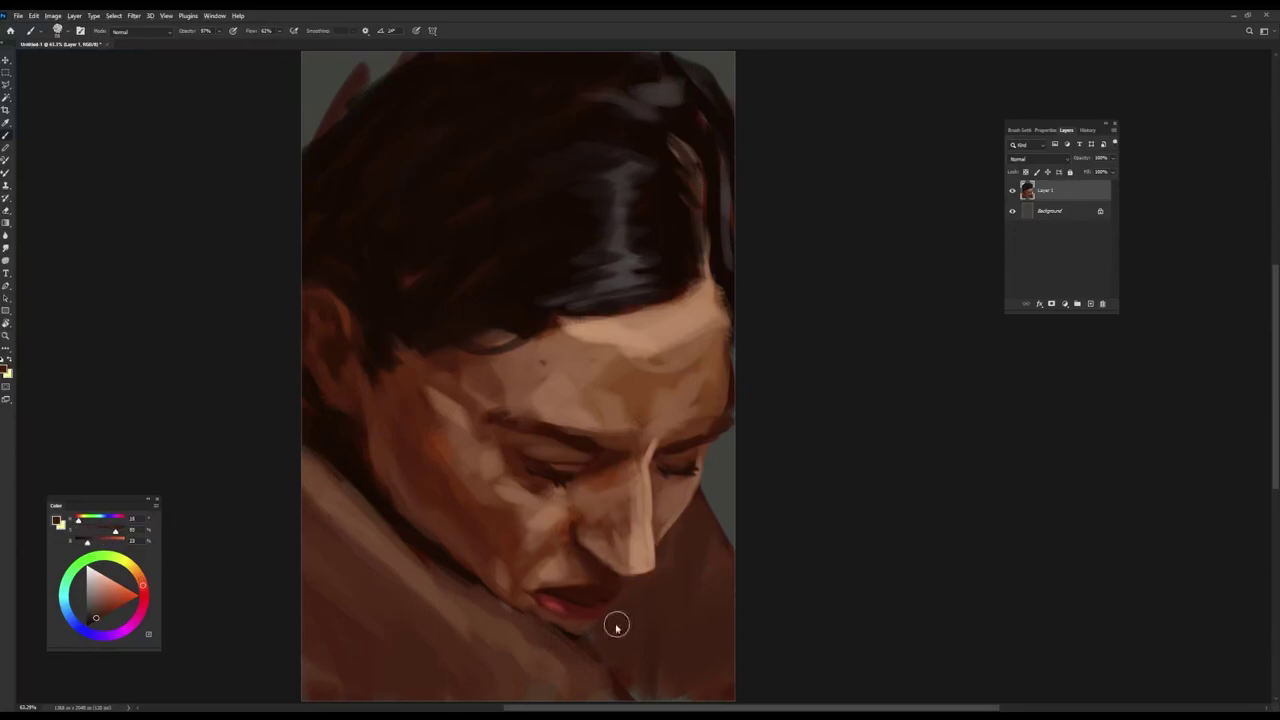
- Blend the skin above the upper lip and refine the lower lip's edge and chin in sampled browns
alt+click(592, 580)
alt+click(582, 581)
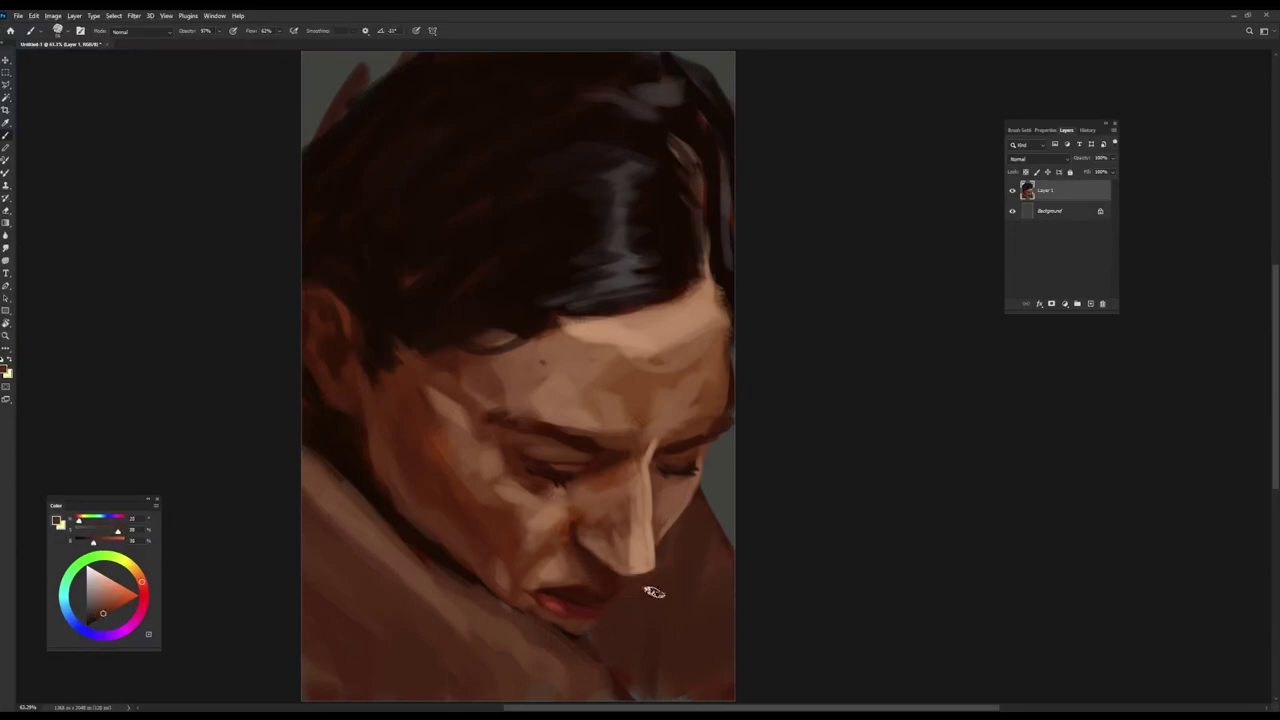
alt+click(575, 577)
alt+click(560, 573)
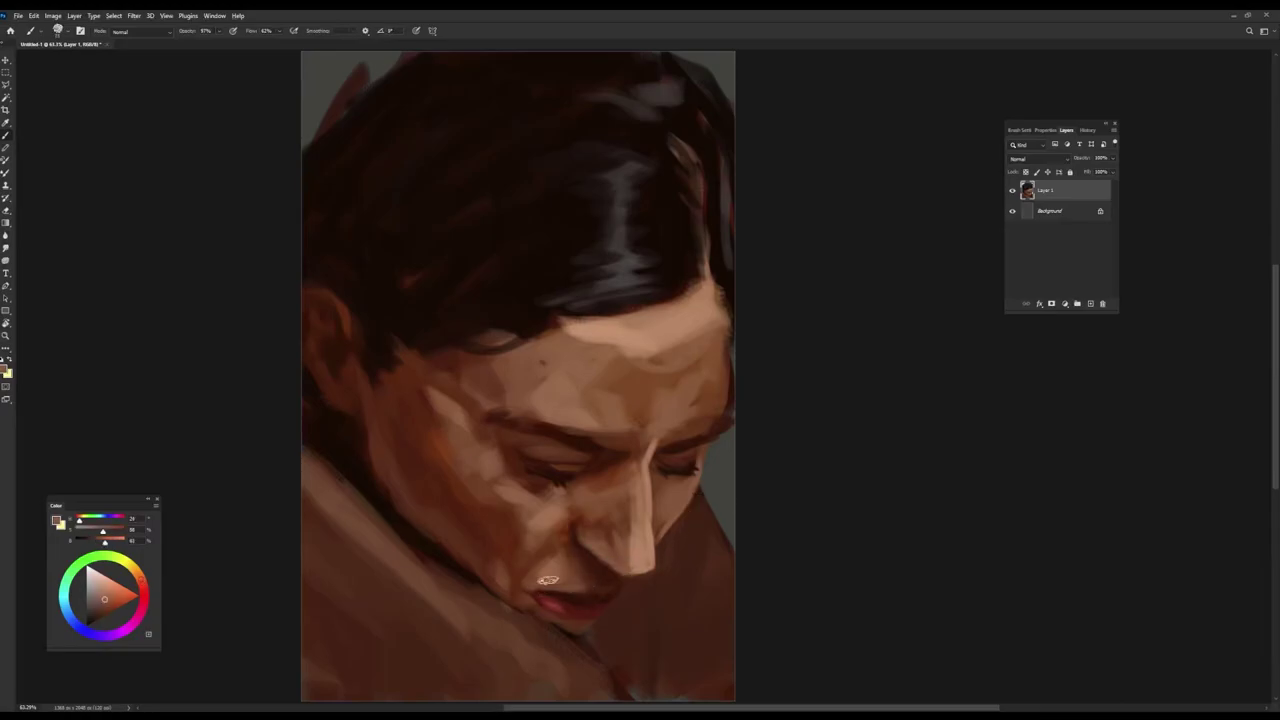
alt+click(539, 612)
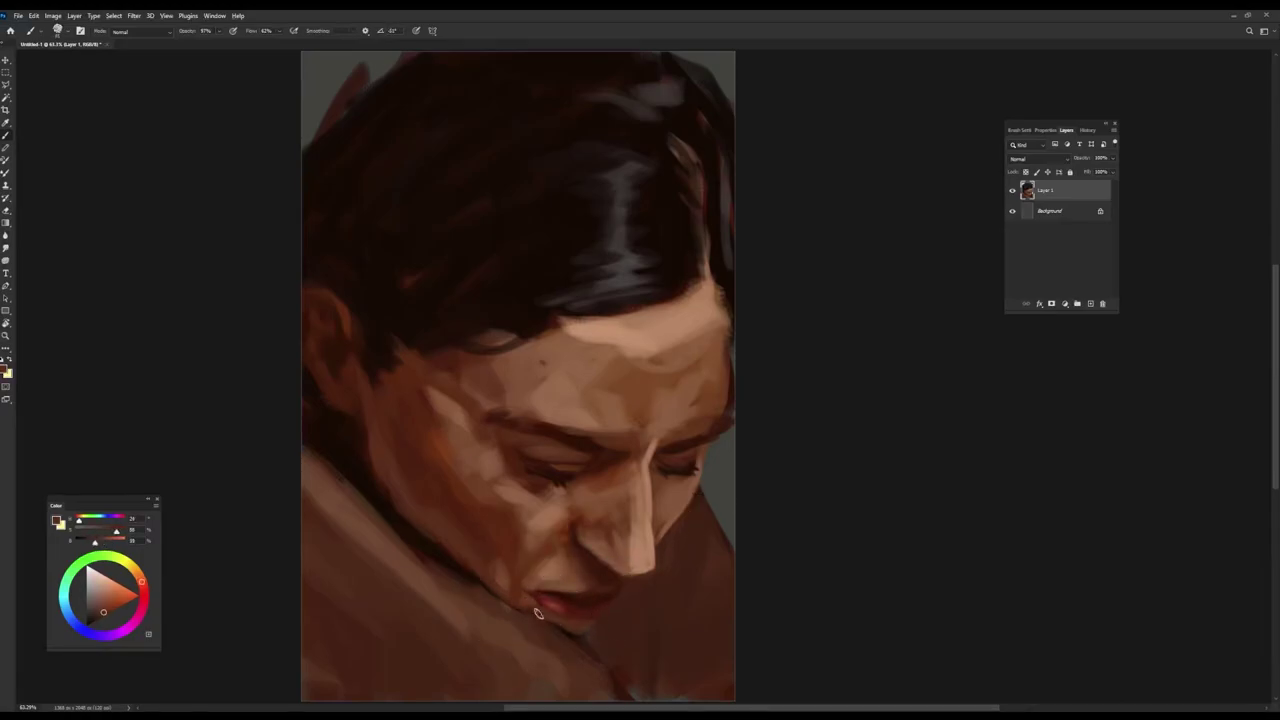
alt+click(566, 622)
- Extend the forehead's light area down toward the brows and blend its darker patches with sampled skin tones
alt+click(612, 326)
alt+click(608, 353)
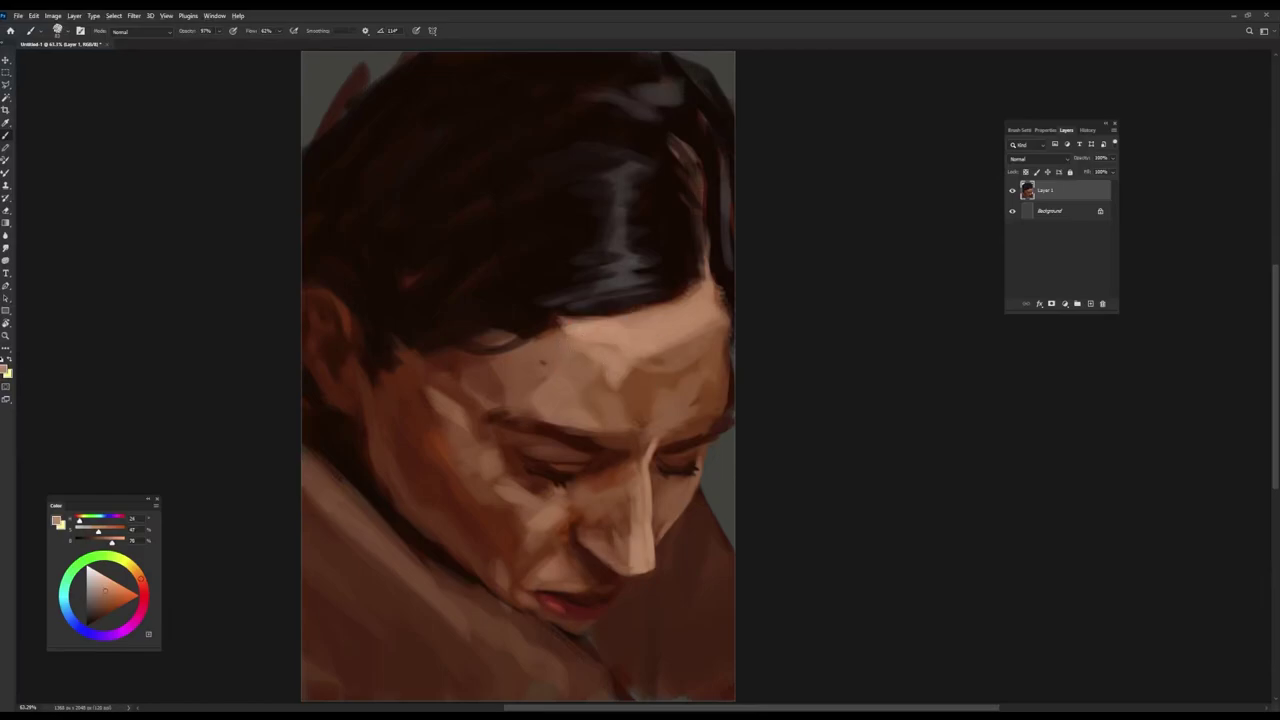
alt+click(657, 356)
alt+click(649, 327)
mouse_move(656, 350)
mouse_down()
mouse_move(700, 334)
mouse_move(681, 386)
mouse_up()
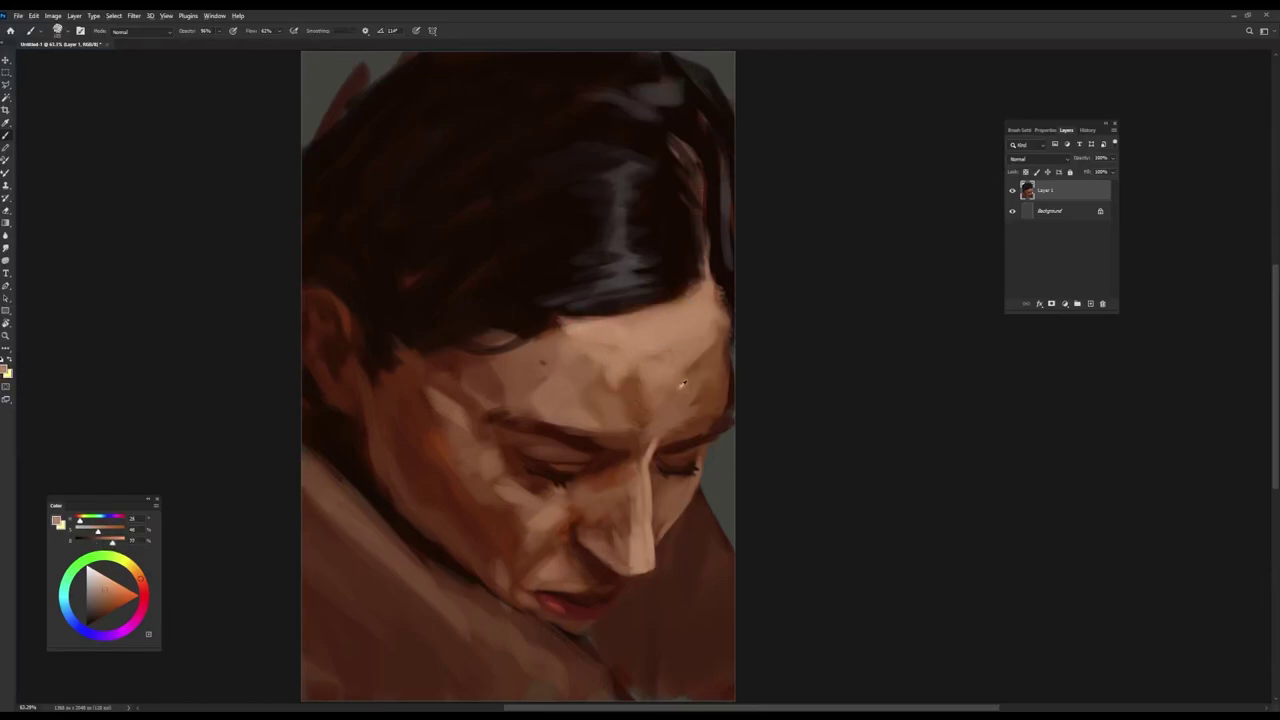
alt+click(617, 399)
mouse_move(600, 402)
mouse_down()
mouse_move(640, 391)
mouse_move(606, 409)
mouse_move(679, 408)
mouse_move(710, 366)
mouse_up()
- Paint a paler highlight at the centre of the forehead just below the hairline
alt+click(609, 330)
click(96, 576)
alt+click(618, 328)
mouse_move(604, 328)
mouse_down()
mouse_move(630, 336)
mouse_move(626, 350)
mouse_up()
drag(620, 350, 655, 322)
- Darken the temple and the side of the near cheek with sampled reddish browns
alt+right_click(591, 450)
alt+click(446, 444)
drag(430, 395, 445, 428)
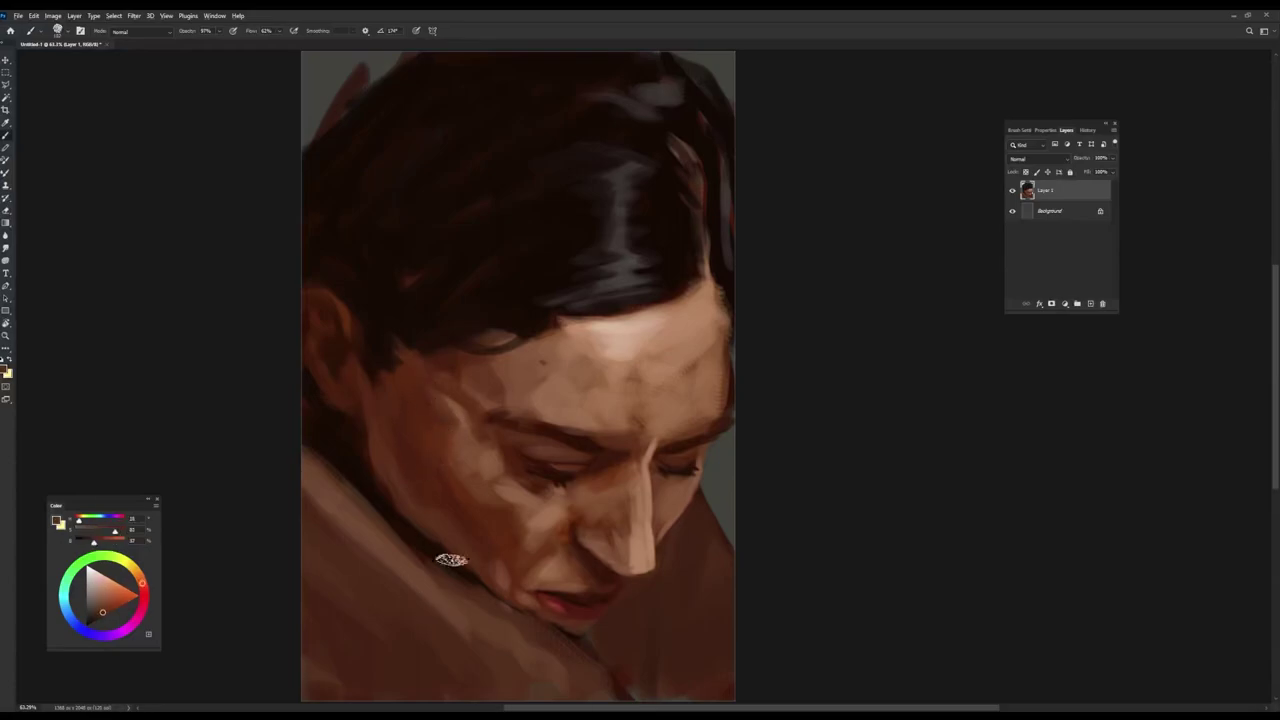
alt+click(420, 446)
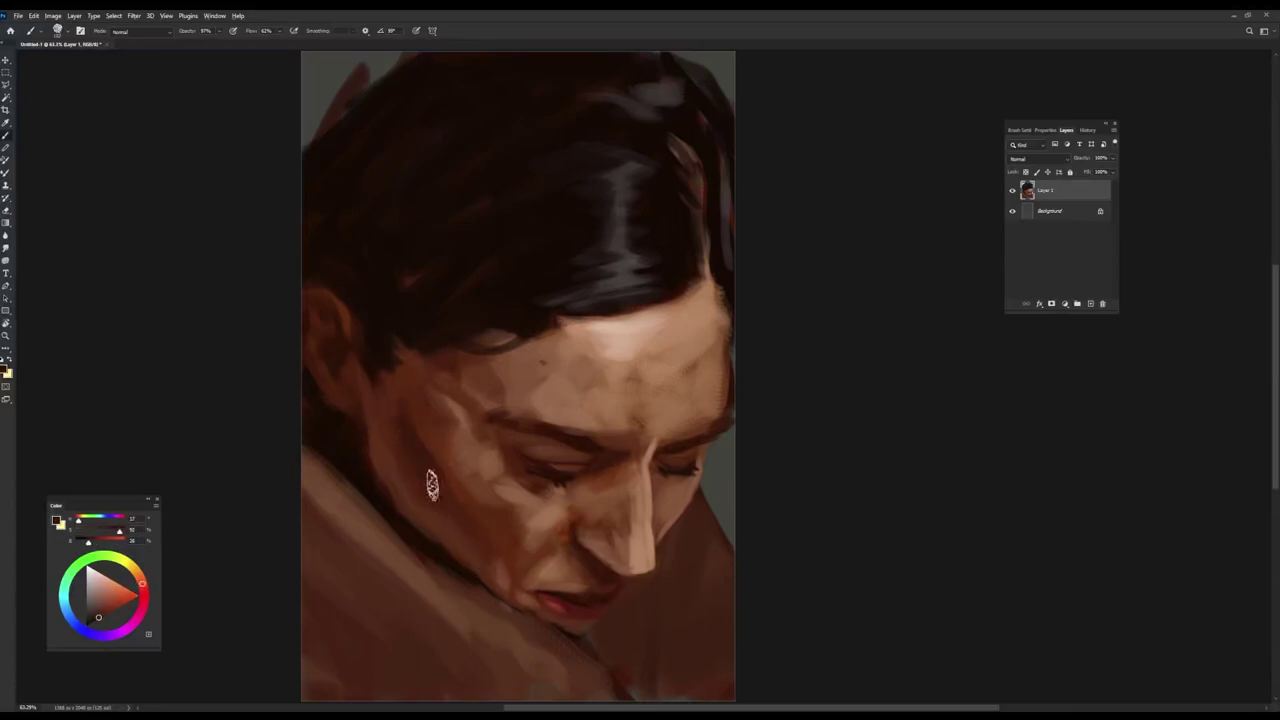
alt+click(405, 435)
- Refine the inner ends of the eyebrows around the nose bridge with sampled dark brown
alt+click(580, 218)
alt+click(580, 626)
alt+click(603, 457)
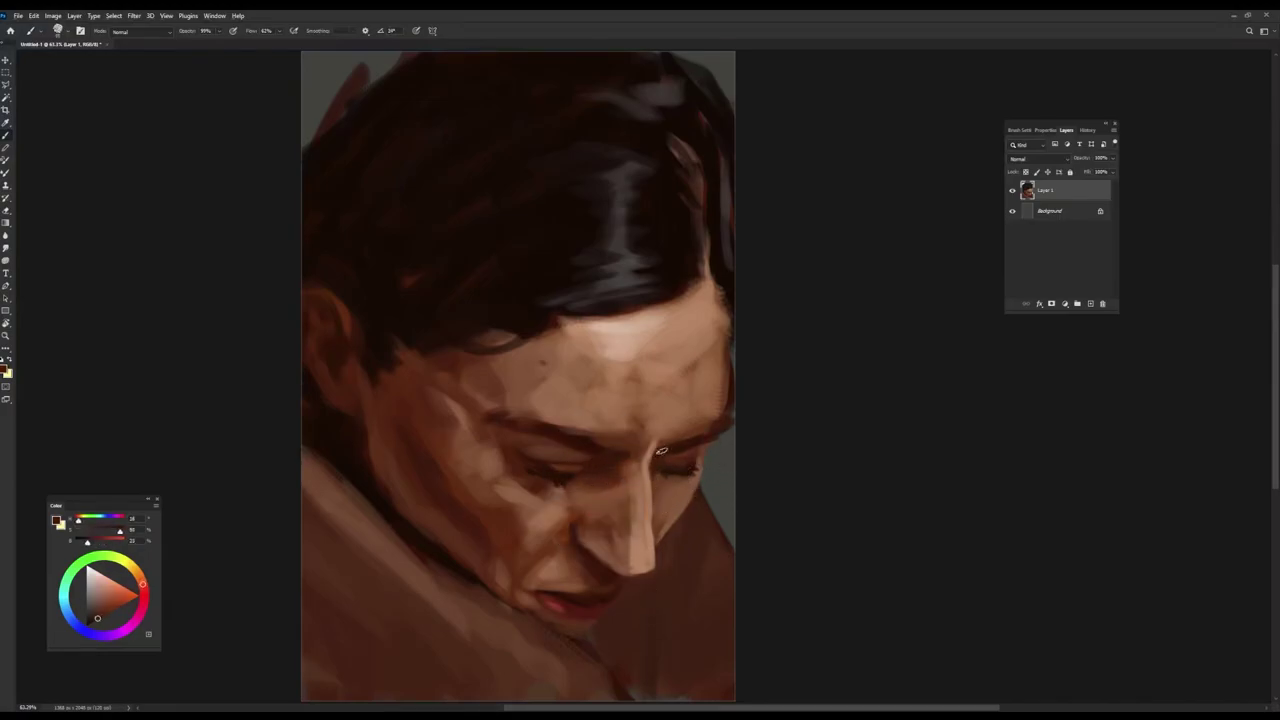
- Add light skin highlights above both eyebrows using tones sampled from the forehead
alt+click(690, 426)
alt+click(622, 352)
drag(664, 412, 608, 428)
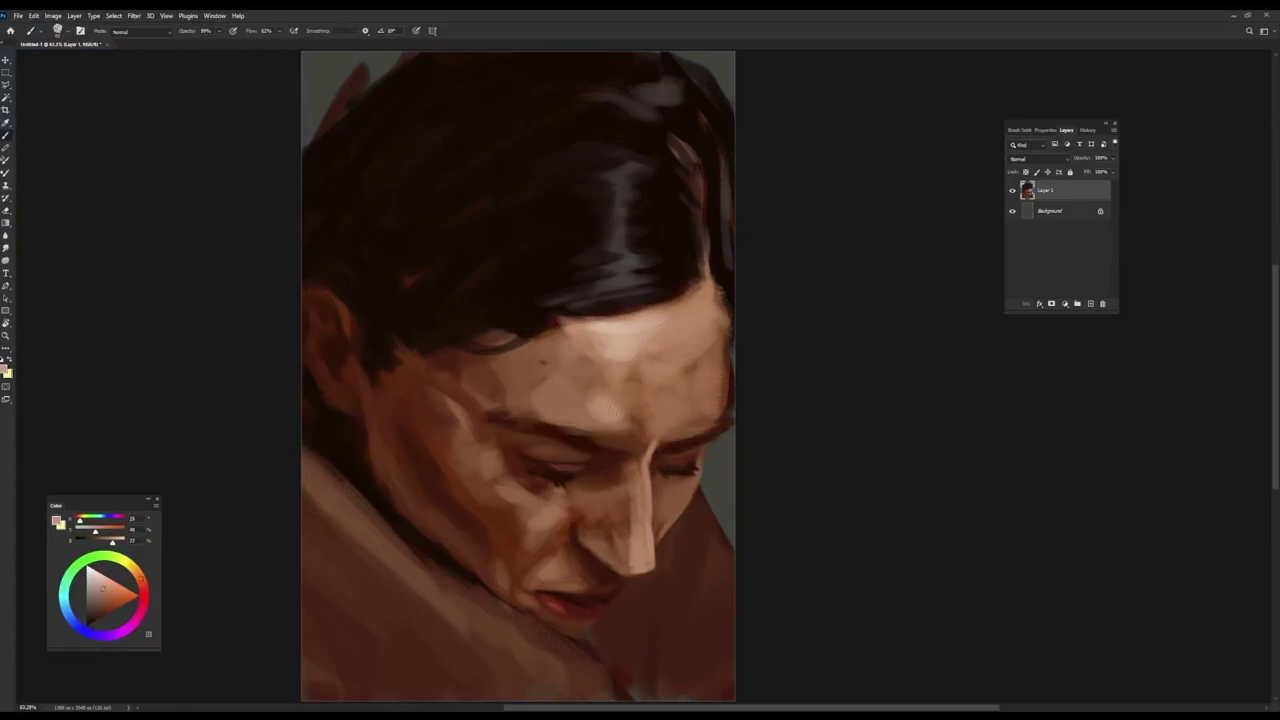
mouse_move(684, 416)
mouse_down()
mouse_move(711, 396)
mouse_move(692, 421)
mouse_up()
alt+click(695, 398)
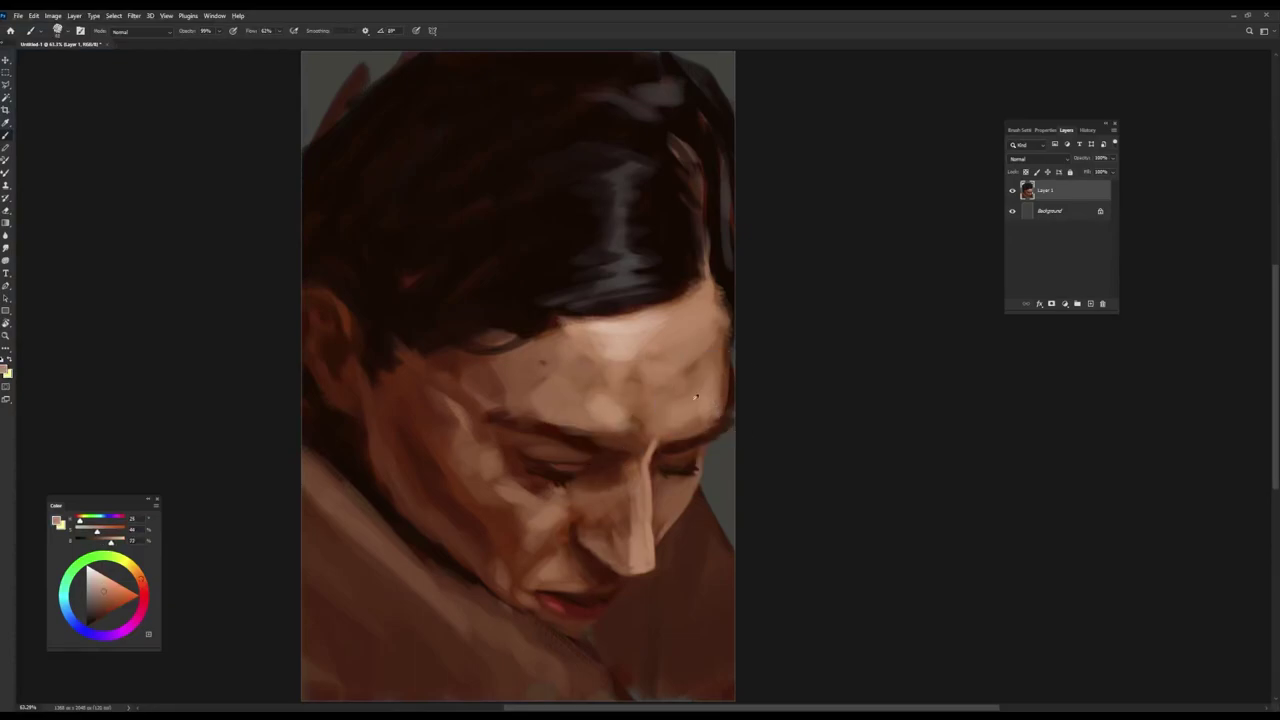
- Smooth the forehead between the centre highlight and its far side with sampled warm skin tones
alt+click(530, 402)
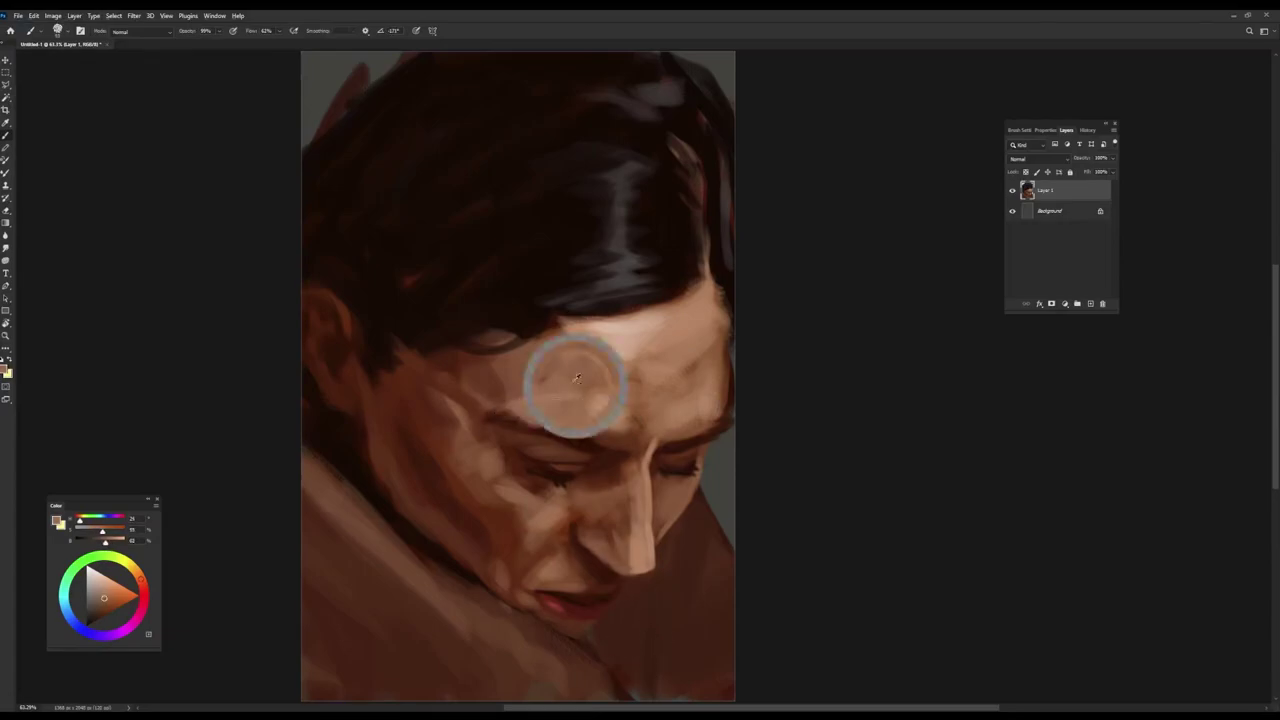
alt+click(645, 340)
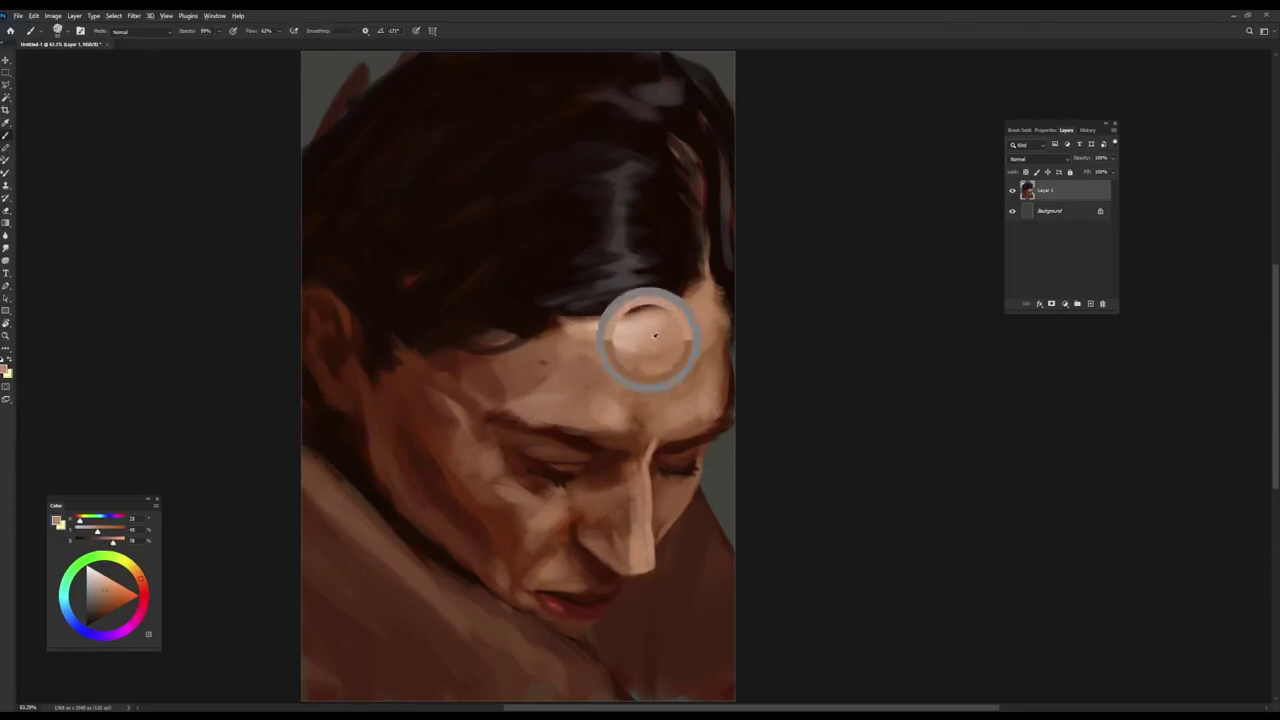
drag(718, 296, 715, 356)
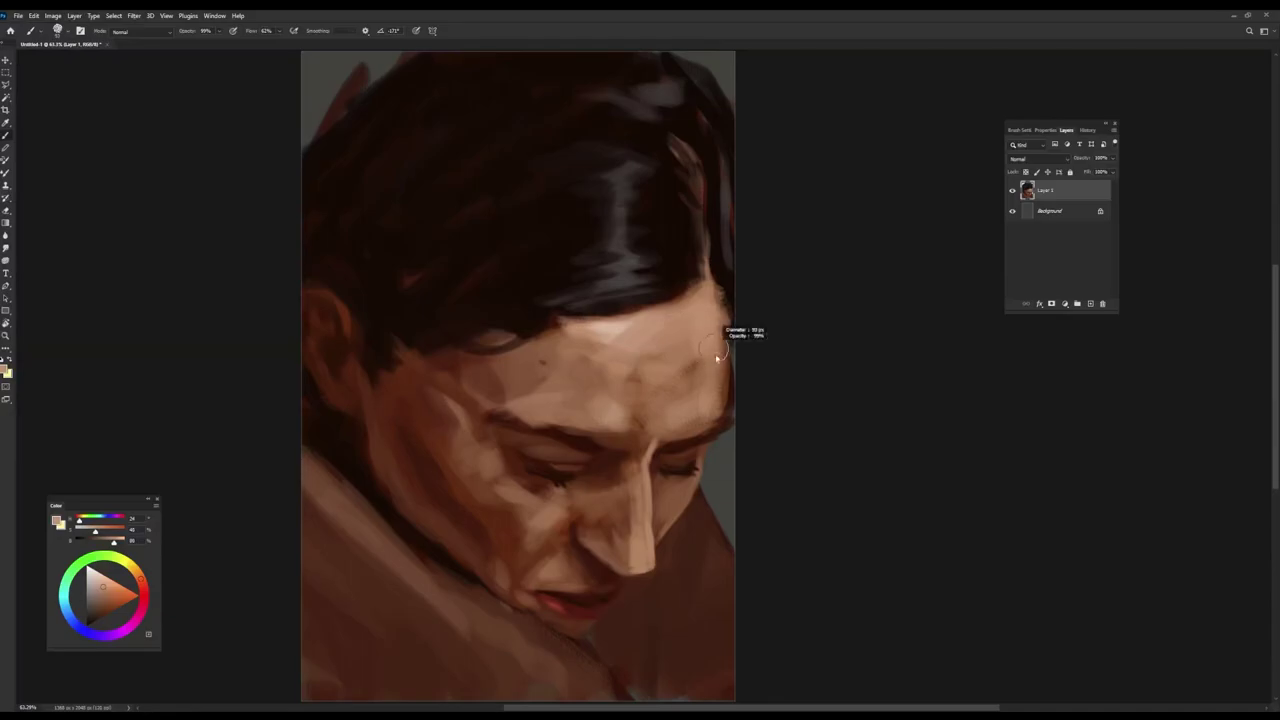
- Refine the far contour of the forehead from hairline to brow with sampled dark hair, background grey and skin tones
alt+click(733, 420)
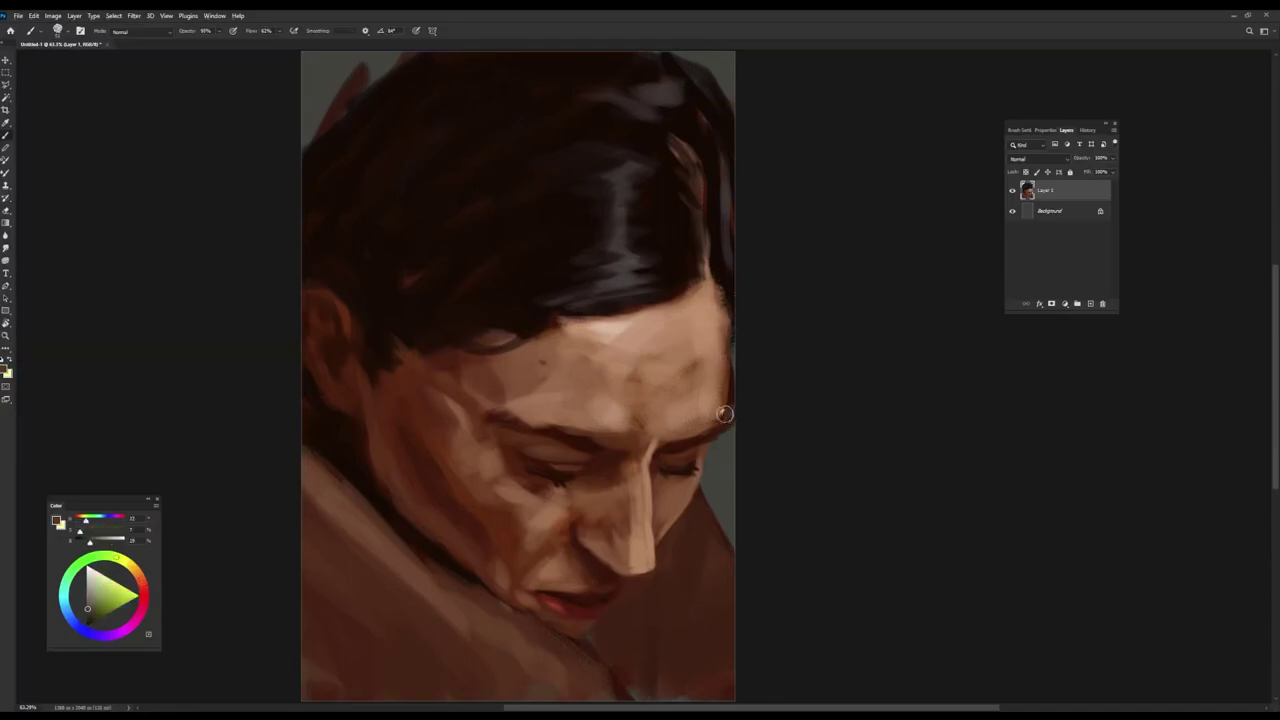
drag(737, 427, 730, 340)
alt+click(727, 278)
drag(723, 272, 731, 374)
alt+click(719, 312)
alt+click(726, 393)
drag(722, 310, 727, 374)
drag(715, 286, 725, 358)
alt+right_click(691, 361)
alt+click(731, 315)
alt+right_click(713, 451)
- Shape the near nostril wing with sampled reddish brown and a lighter skin highlight
alt+click(580, 514)
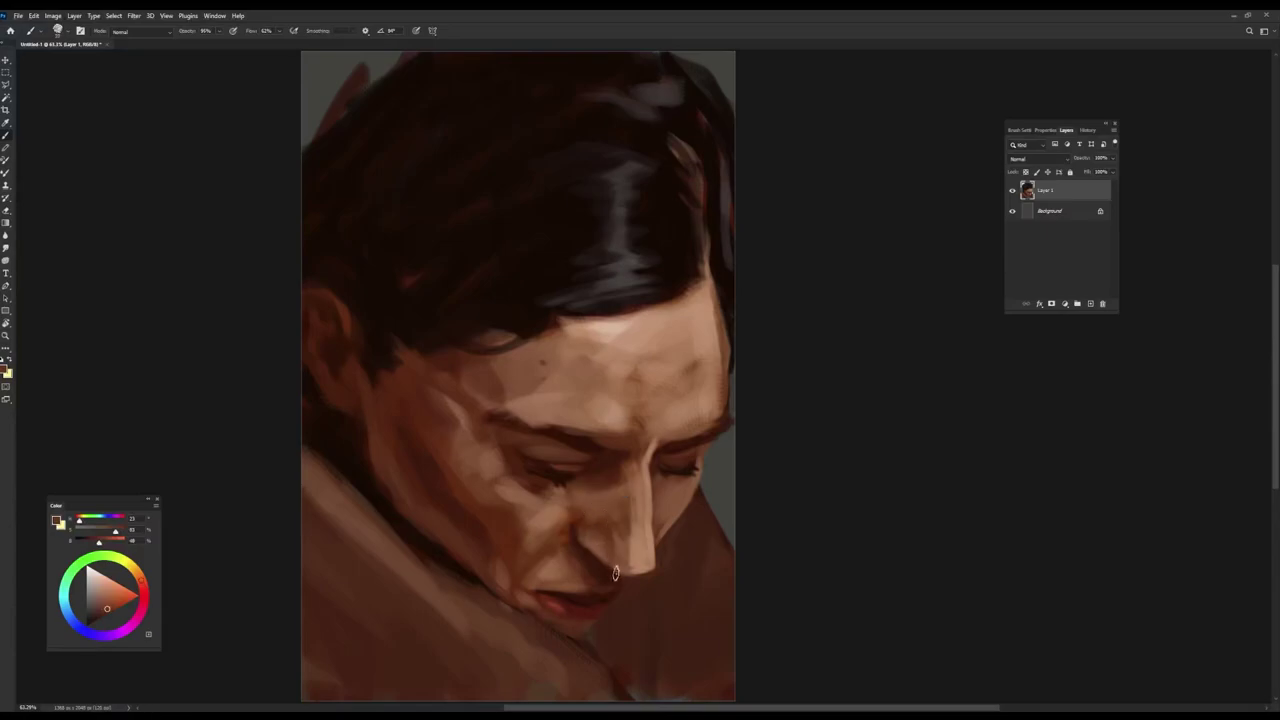
alt+click(599, 541)
alt+click(600, 538)
alt+click(625, 543)
alt+click(604, 535)
alt+click(600, 320)
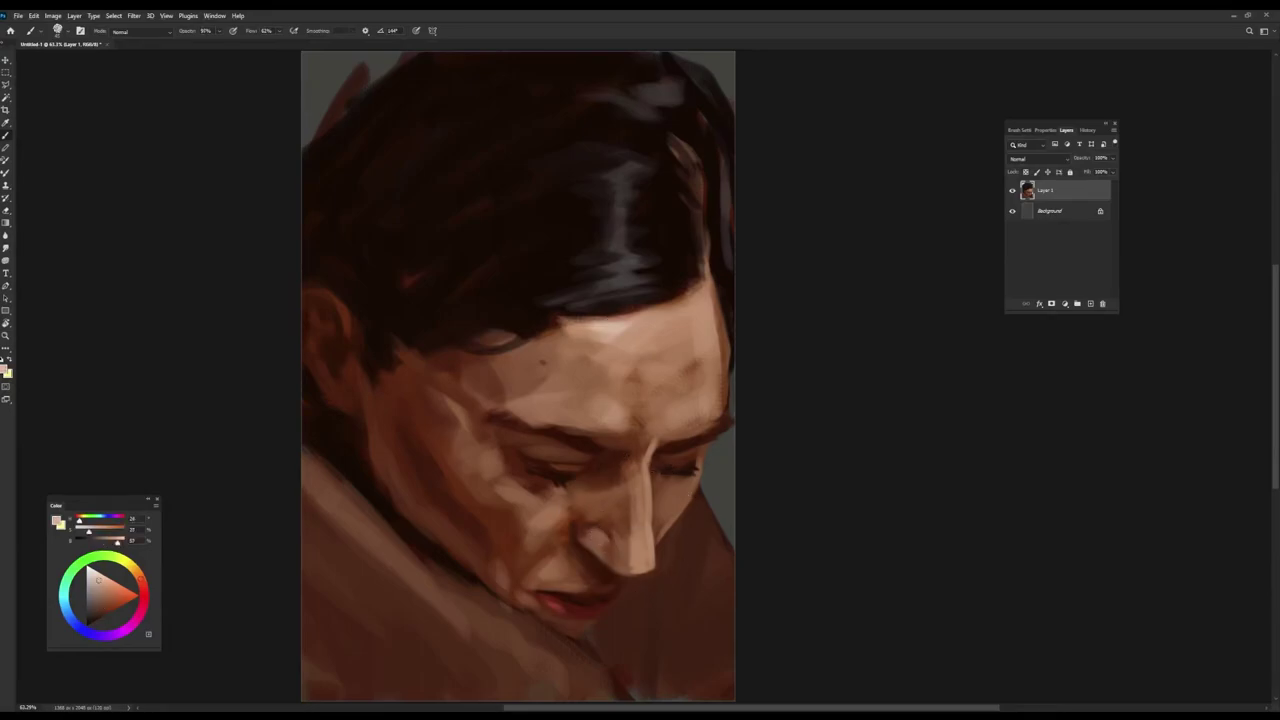
- Brighten the forehead just above the inner end of the near eyebrow and above the far eyebrow with sampled light skin tones
alt+click(624, 408)
mouse_move(608, 430)
mouse_down()
mouse_move(622, 397)
mouse_move(622, 431)
mouse_up()
drag(699, 420, 709, 398)
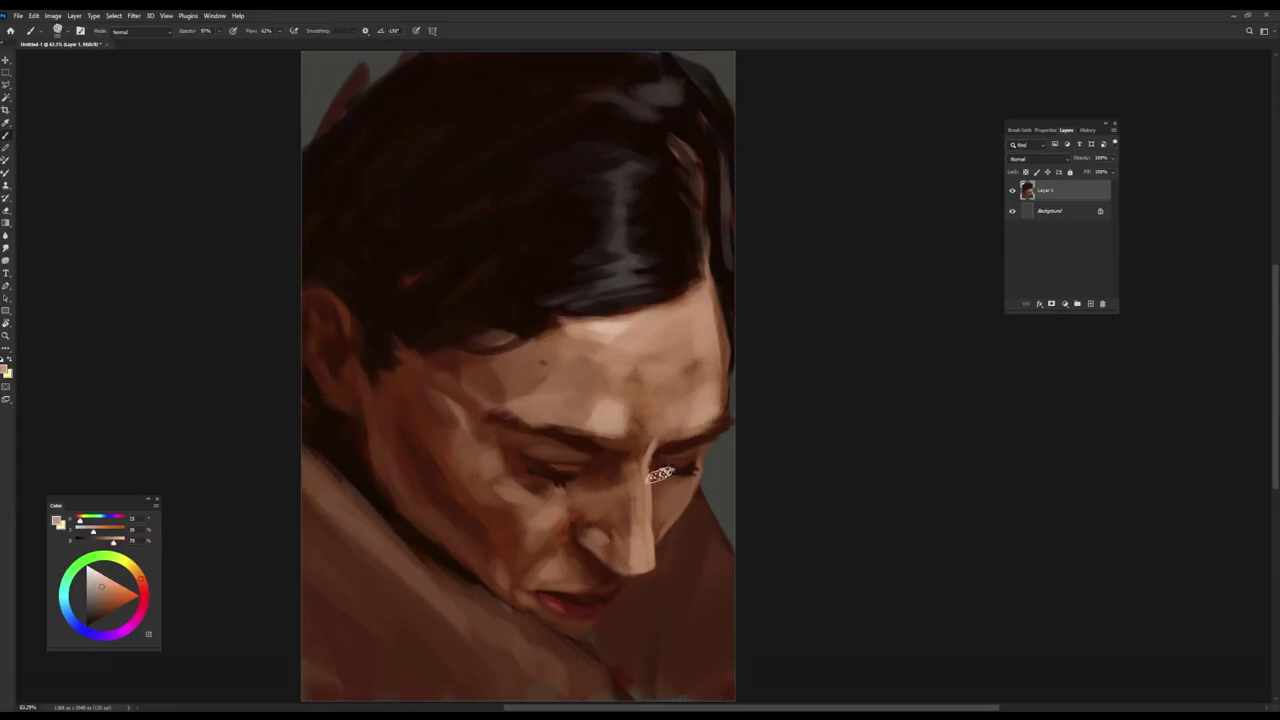
drag(616, 404, 606, 420)
alt+click(621, 430)
- Paint grey highlight strands sweeping across the top of the hair toward the parting
alt+click(620, 242)
drag(520, 114, 663, 140)
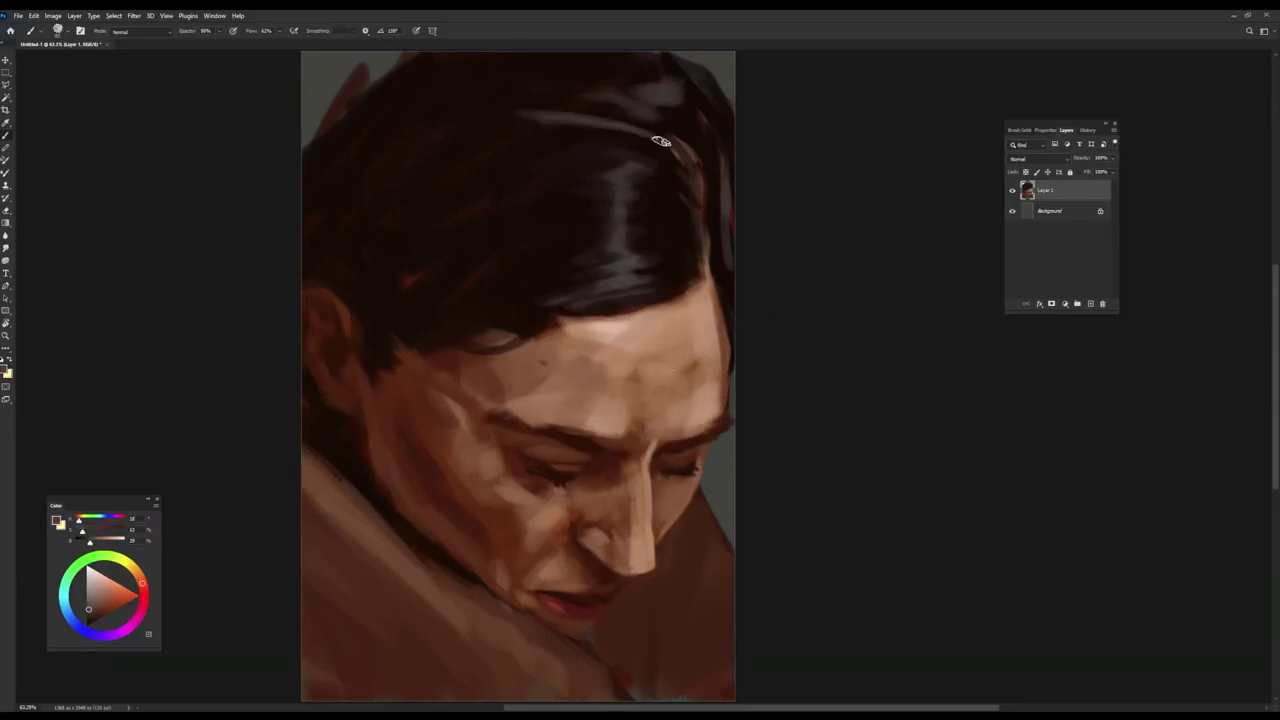
drag(562, 133, 664, 147)
drag(662, 146, 632, 168)
- Redefine the hair's outer contour at the back of the head with sampled background grey and near-black hair colour
alt+click(340, 171)
mouse_move(337, 92)
mouse_down()
mouse_move(304, 146)
mouse_move(364, 90)
mouse_up()
alt+click(328, 98)
drag(318, 146, 360, 72)
mouse_move(396, 62)
mouse_down()
mouse_move(412, 68)
mouse_move(323, 177)
mouse_up()
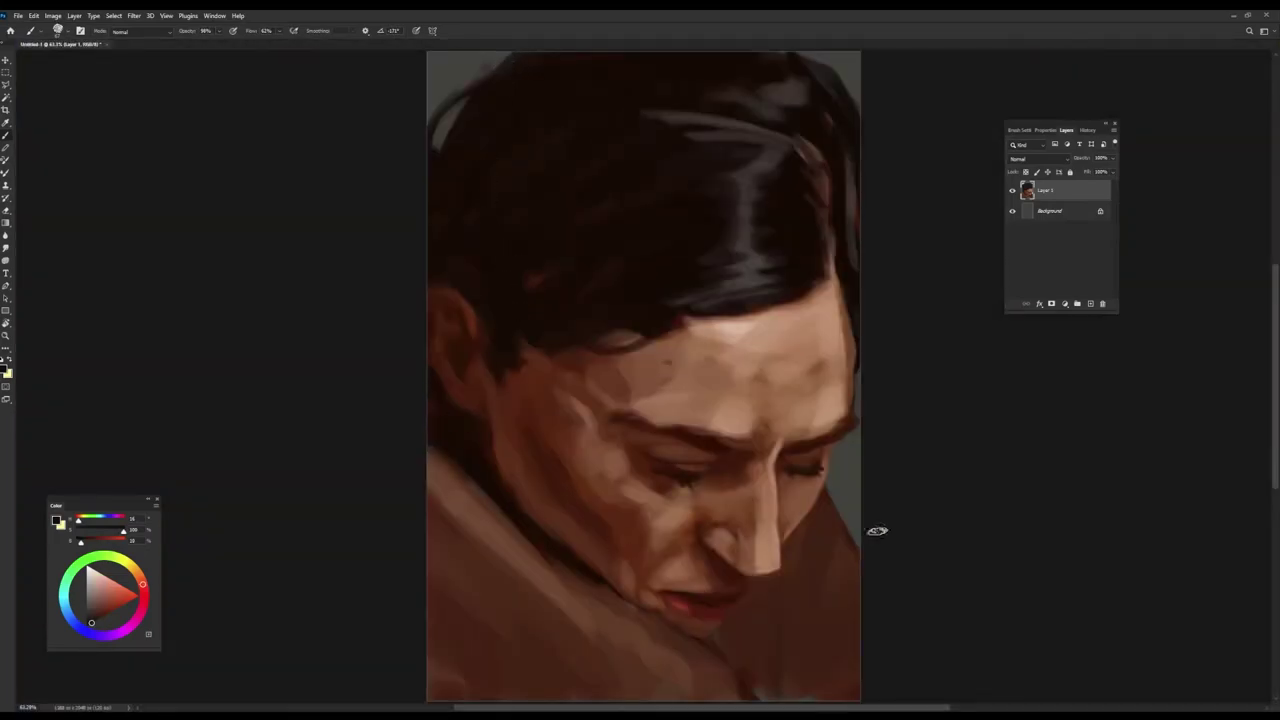
- Darken the garment's lower folds with a sampled dark brown
alt+click(463, 630)
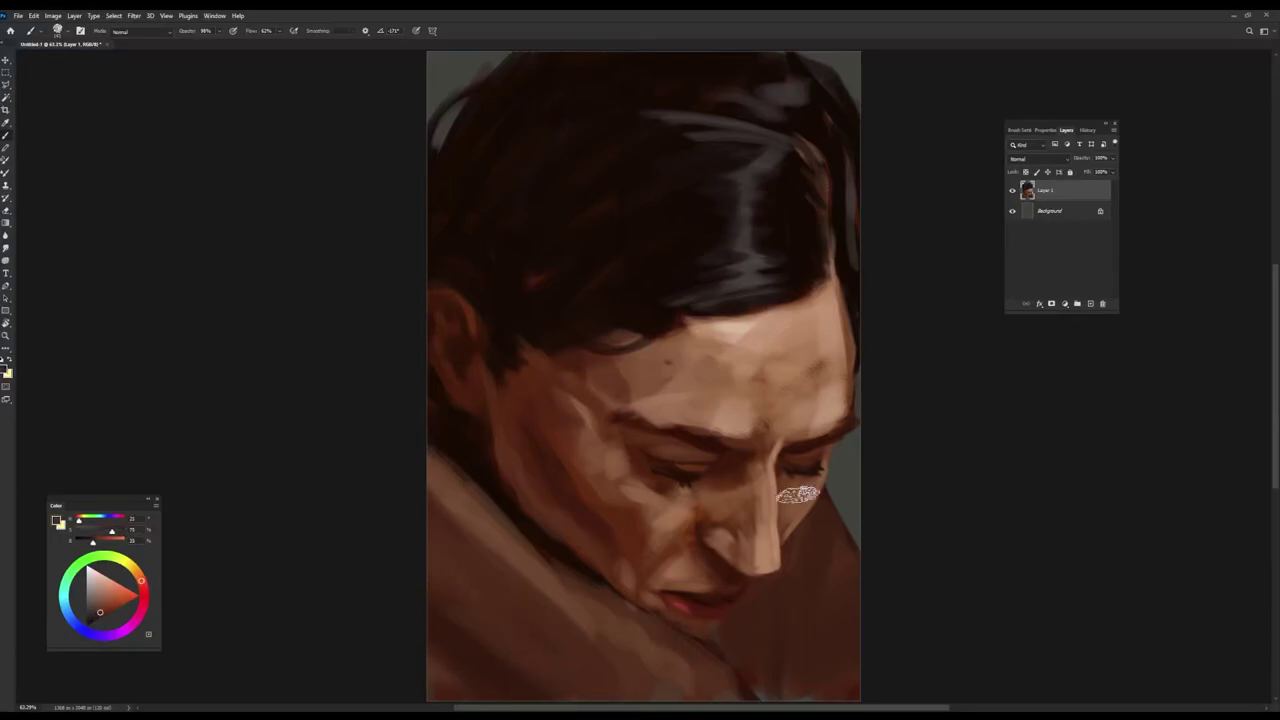
drag(680, 505, 560, 499)
- Darken the parting and the hair on the far side of the head with sampled near-black tones
alt+click(668, 183)
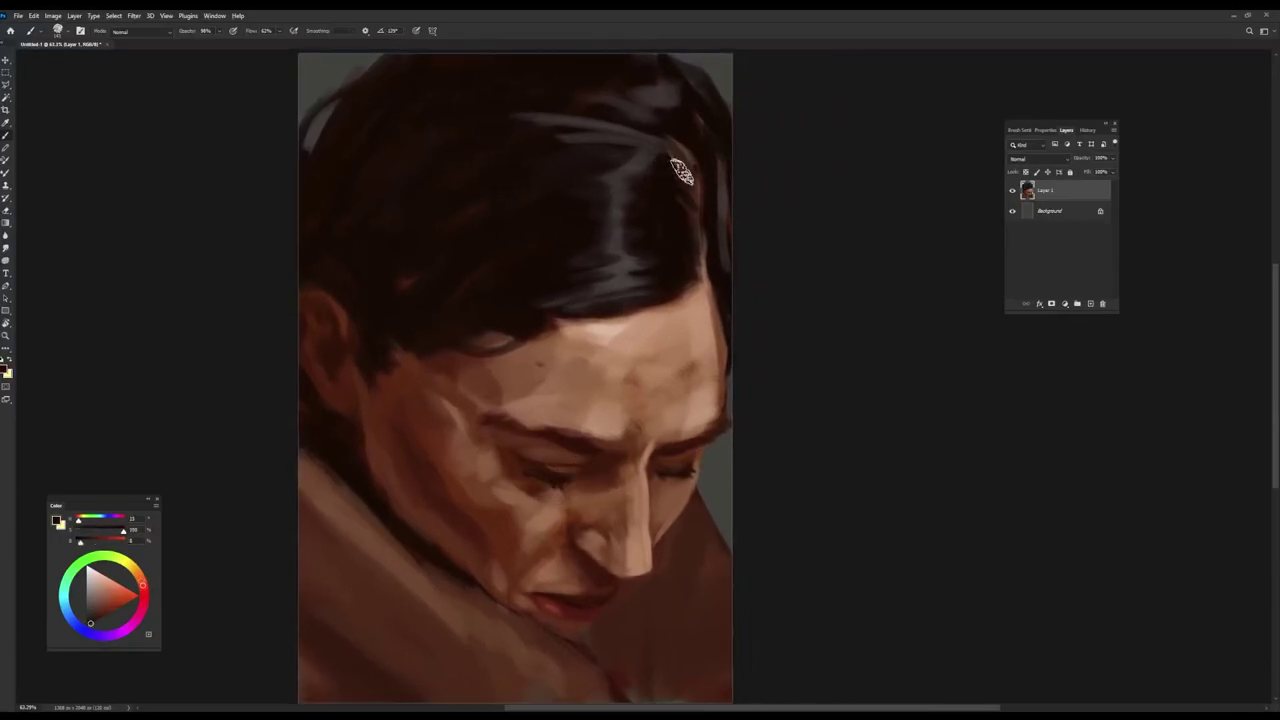
alt+click(700, 178)
alt+click(680, 203)
alt+click(707, 142)
mouse_move(720, 180)
mouse_down()
mouse_move(726, 251)
mouse_move(719, 157)
mouse_up()
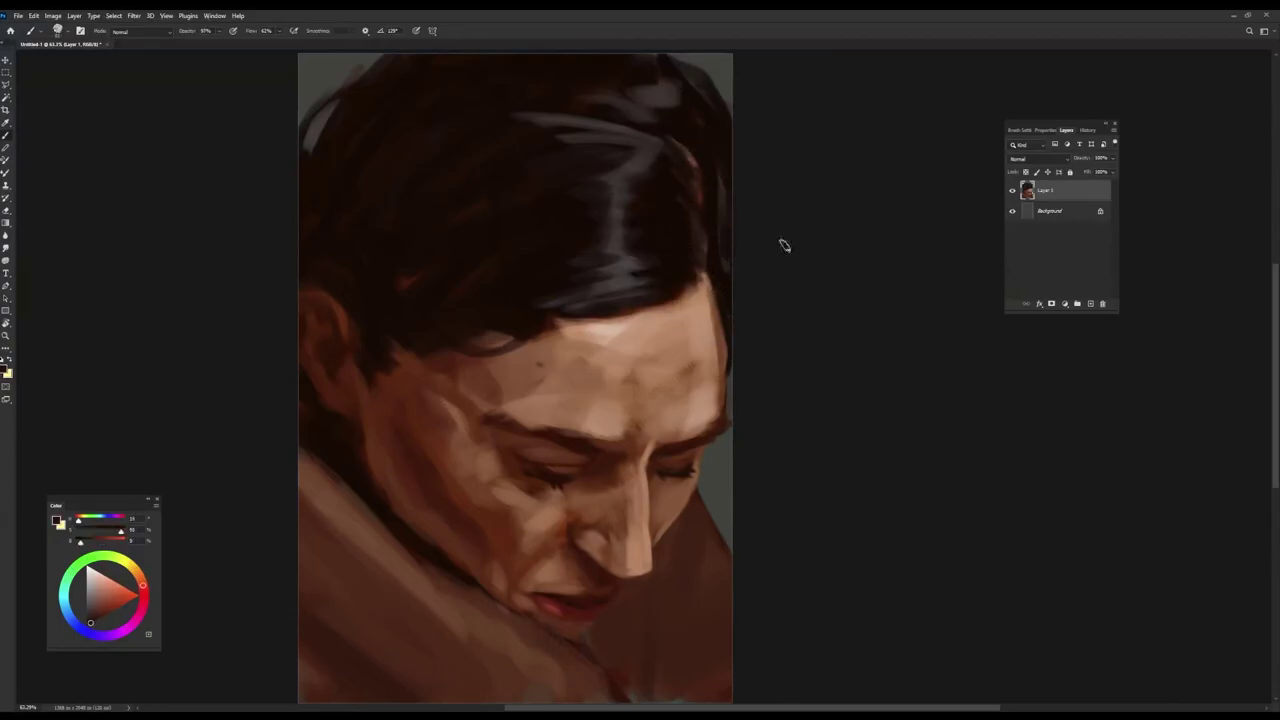
alt+click(706, 84)
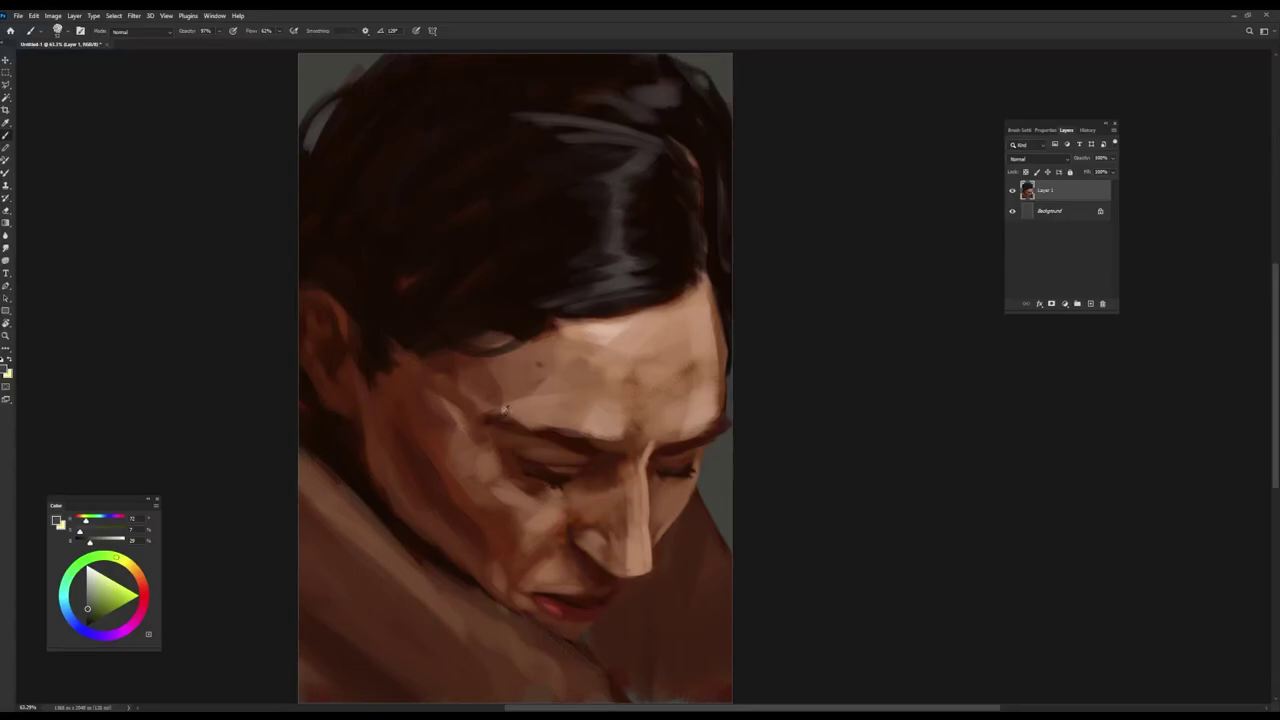
alt+click(496, 343)
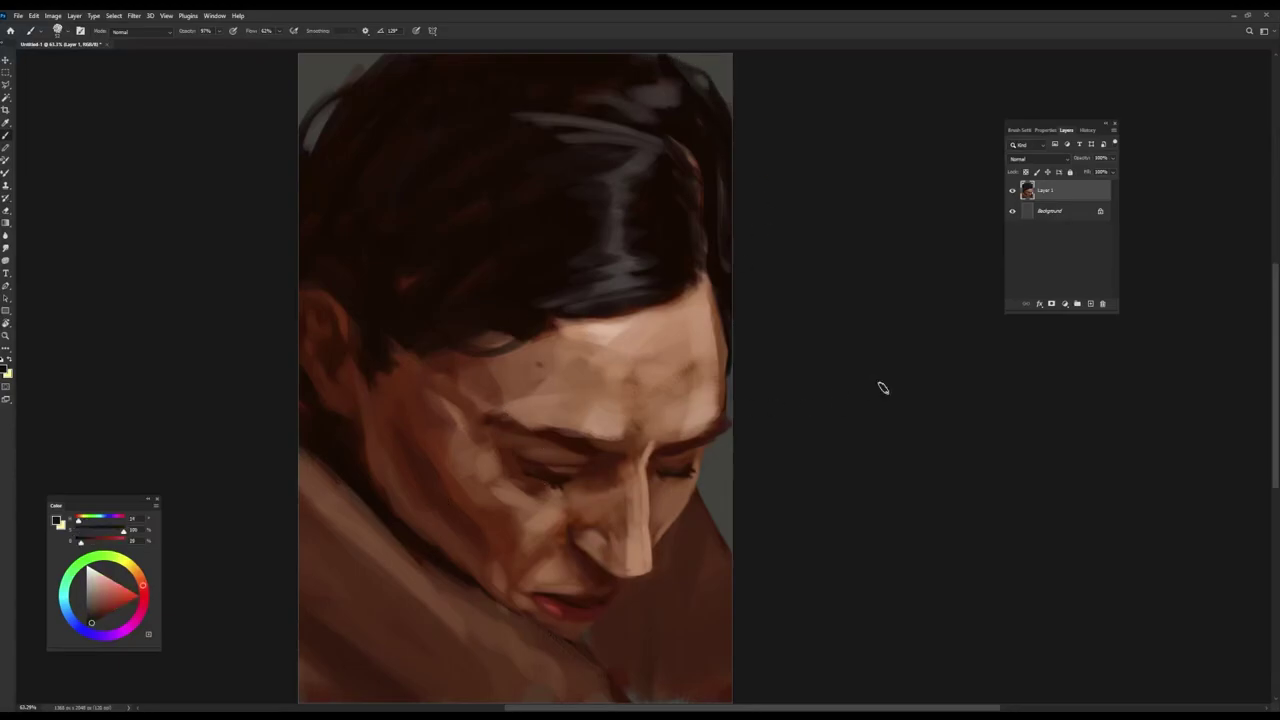
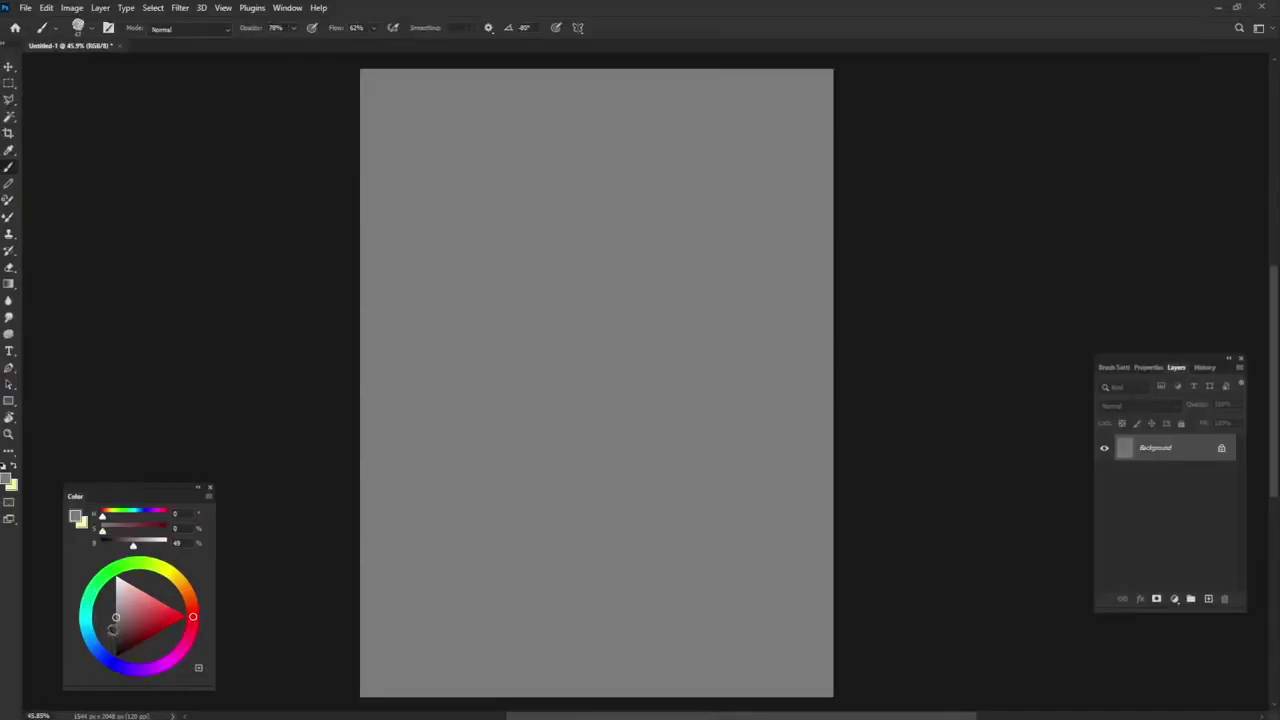
- Sketch the brow, nose and mouth placement of a three-quarter head in near-black on the blank grey canvas
drag(112, 628, 116, 656)
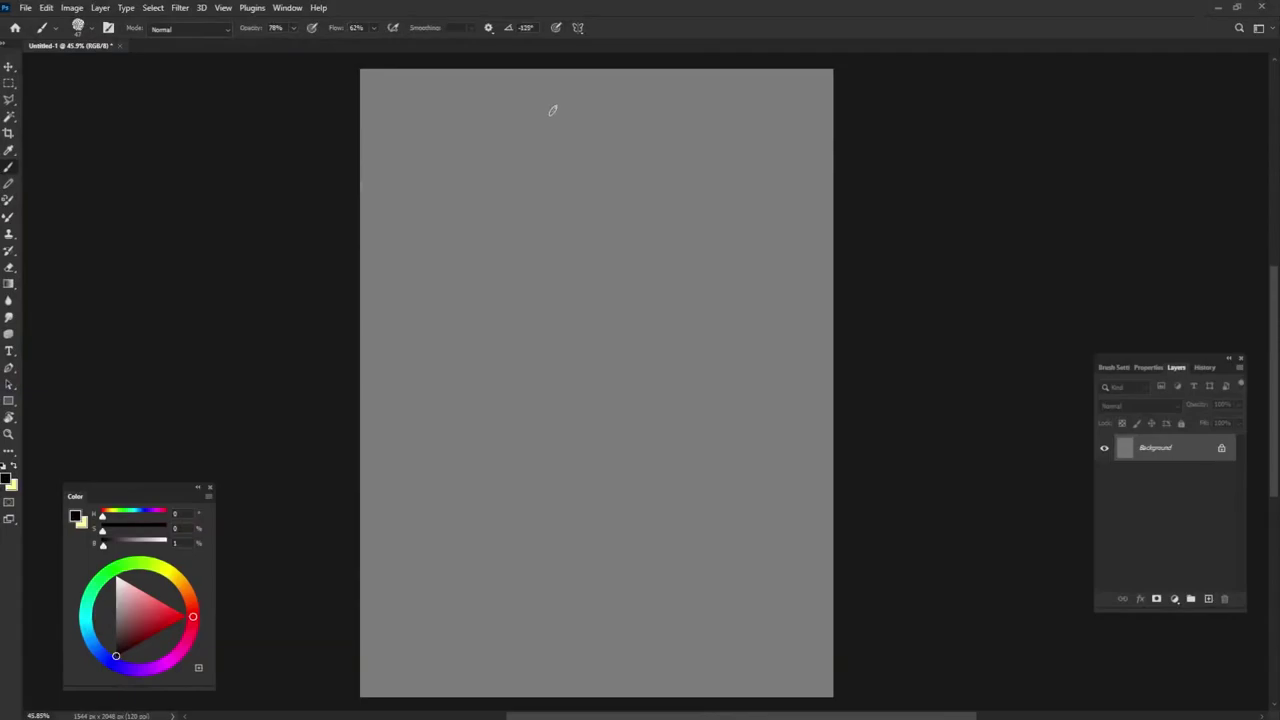
mouse_move(563, 92)
mouse_down()
mouse_move(466, 160)
mouse_move(429, 340)
mouse_move(452, 368)
mouse_up()
mouse_move(471, 251)
mouse_down()
mouse_move(430, 424)
mouse_move(488, 430)
mouse_up()
mouse_move(514, 290)
mouse_down()
mouse_move(599, 315)
mouse_move(542, 290)
mouse_move(538, 327)
mouse_move(442, 284)
mouse_move(432, 252)
mouse_move(440, 430)
mouse_up()
mouse_move(438, 430)
mouse_down()
mouse_move(446, 470)
mouse_move(460, 462)
mouse_move(435, 490)
mouse_move(500, 498)
mouse_up()
drag(462, 494, 540, 489)
- Sketch the cheek line, forehead profile, skull contour and nose outline of the head in near-black
drag(546, 396, 578, 555)
mouse_move(435, 405)
mouse_down()
mouse_move(450, 540)
mouse_move(452, 522)
mouse_move(479, 623)
mouse_move(573, 615)
mouse_move(699, 560)
mouse_move(791, 317)
mouse_move(809, 430)
mouse_move(827, 282)
mouse_move(747, 86)
mouse_move(440, 143)
mouse_up()
drag(572, 72, 432, 154)
mouse_move(443, 150)
mouse_down()
mouse_move(425, 340)
mouse_move(394, 382)
mouse_move(382, 440)
mouse_up()
drag(382, 440, 510, 461)
- Fill the whole head silhouette with sampled dark grey and trim the nose profile with the background grey
alt+click(512, 455)
mouse_move(552, 202)
mouse_down()
mouse_move(469, 182)
mouse_move(710, 93)
mouse_move(418, 434)
mouse_move(500, 542)
mouse_move(604, 510)
mouse_move(749, 390)
mouse_move(553, 556)
mouse_move(592, 179)
mouse_move(486, 222)
mouse_move(513, 137)
mouse_move(718, 231)
mouse_move(805, 339)
mouse_move(499, 412)
mouse_move(557, 506)
mouse_up()
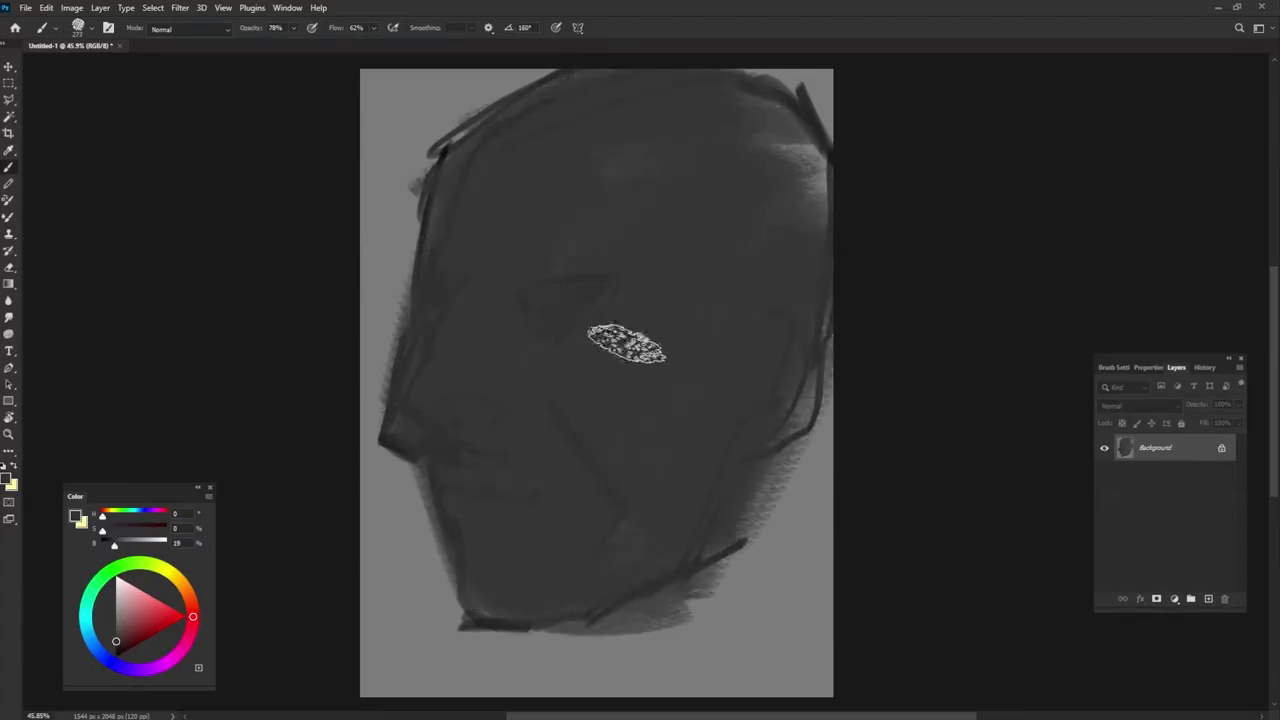
alt+click(397, 366)
mouse_move(434, 340)
mouse_down()
mouse_move(428, 302)
mouse_move(440, 330)
mouse_move(387, 412)
mouse_up()
- Block in both eye sockets as darker shapes and mark the shadow running down beside the nose
alt+click(466, 288)
alt+click(390, 325)
alt+click(427, 313)
mouse_move(491, 306)
mouse_down()
mouse_move(520, 337)
mouse_move(514, 311)
mouse_move(597, 305)
mouse_up()
drag(493, 312, 528, 384)
alt+click(588, 367)
drag(598, 345, 556, 362)
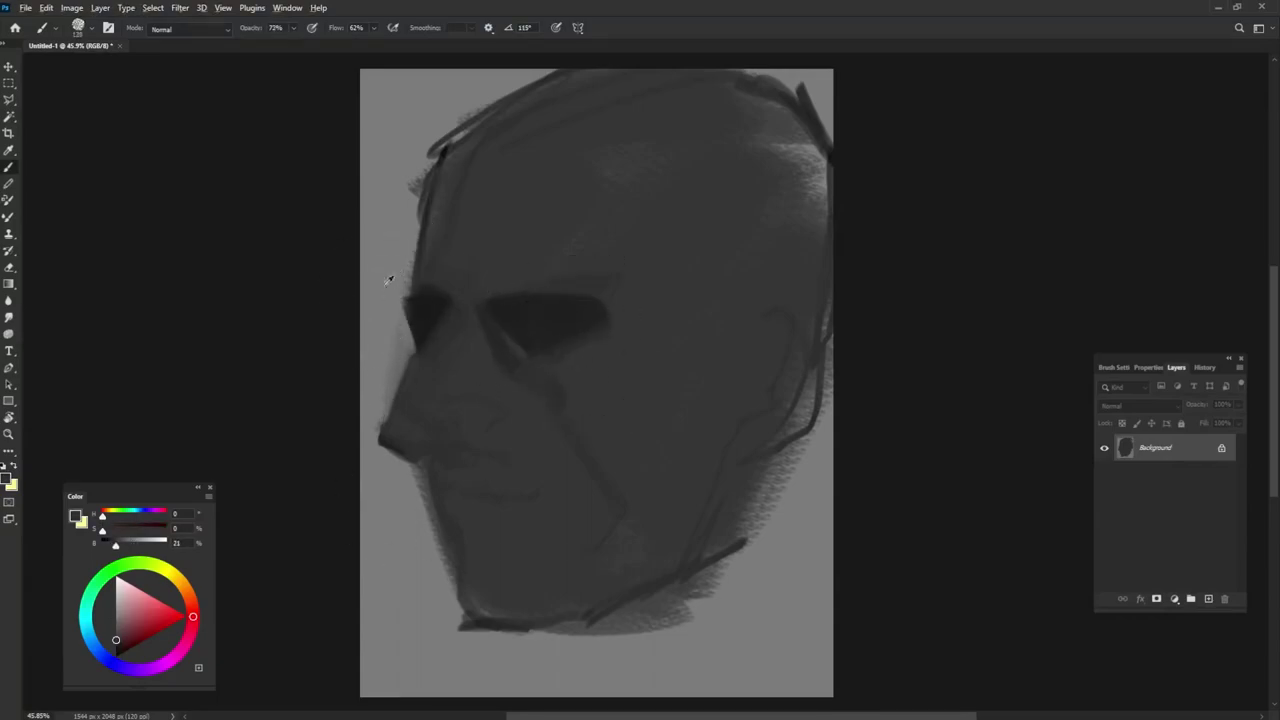
- Block in the lighter forehead planes from the brow up to the hairline with sampled mid-greys
alt+click(399, 284)
drag(464, 278, 540, 211)
alt+click(546, 208)
mouse_move(474, 240)
mouse_down()
mouse_move(446, 251)
mouse_move(608, 244)
mouse_up()
drag(489, 194, 446, 186)
alt+click(449, 144)
drag(472, 138, 592, 84)
mouse_move(588, 124)
mouse_down()
mouse_move(448, 165)
mouse_move(670, 142)
mouse_up()
alt+click(576, 202)
mouse_move(580, 208)
mouse_down()
mouse_move(636, 174)
mouse_move(598, 228)
mouse_up()
drag(596, 250, 545, 280)
- Paint the near eye's lid, inner corner and under-eye plane with sampled mid-grey
mouse_move(469, 306)
mouse_down()
mouse_move(494, 396)
mouse_move(511, 334)
mouse_move(594, 320)
mouse_up()
alt+click(574, 311)
mouse_move(533, 349)
mouse_down()
mouse_move(540, 360)
mouse_move(572, 327)
mouse_up()
alt+click(506, 350)
drag(600, 342, 516, 406)
alt+click(481, 259)
- Paint a light grey rim light along the forehead profile from the far brow up over the skull
alt+click(394, 275)
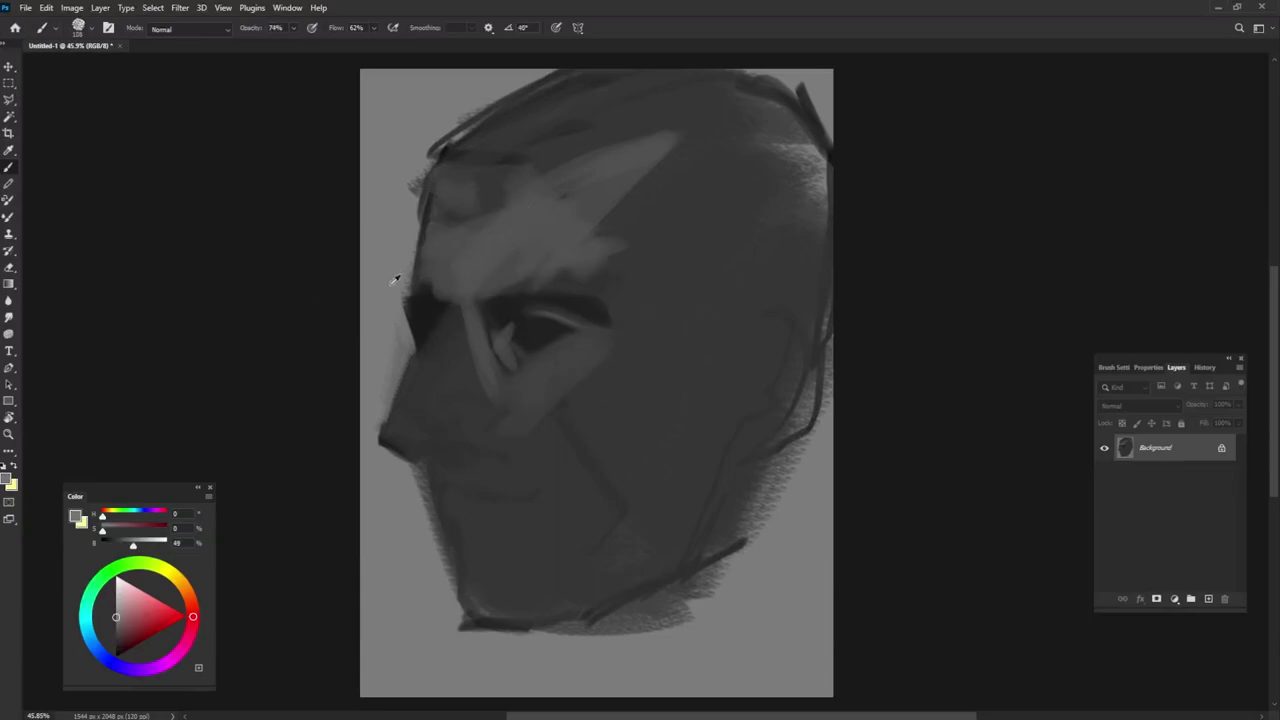
mouse_move(398, 310)
mouse_down()
mouse_move(429, 206)
mouse_move(562, 72)
mouse_up()
mouse_move(422, 188)
mouse_down()
mouse_move(431, 151)
mouse_move(572, 72)
mouse_up()
alt+click(428, 302)
key(shift+Left)
key(shift+Left)
alt+click(404, 262)
alt+click(364, 325)
drag(430, 230, 436, 186)
alt+click(476, 187)
alt+click(431, 210)
mouse_move(430, 236)
mouse_down()
mouse_move(455, 146)
mouse_move(535, 77)
mouse_up()
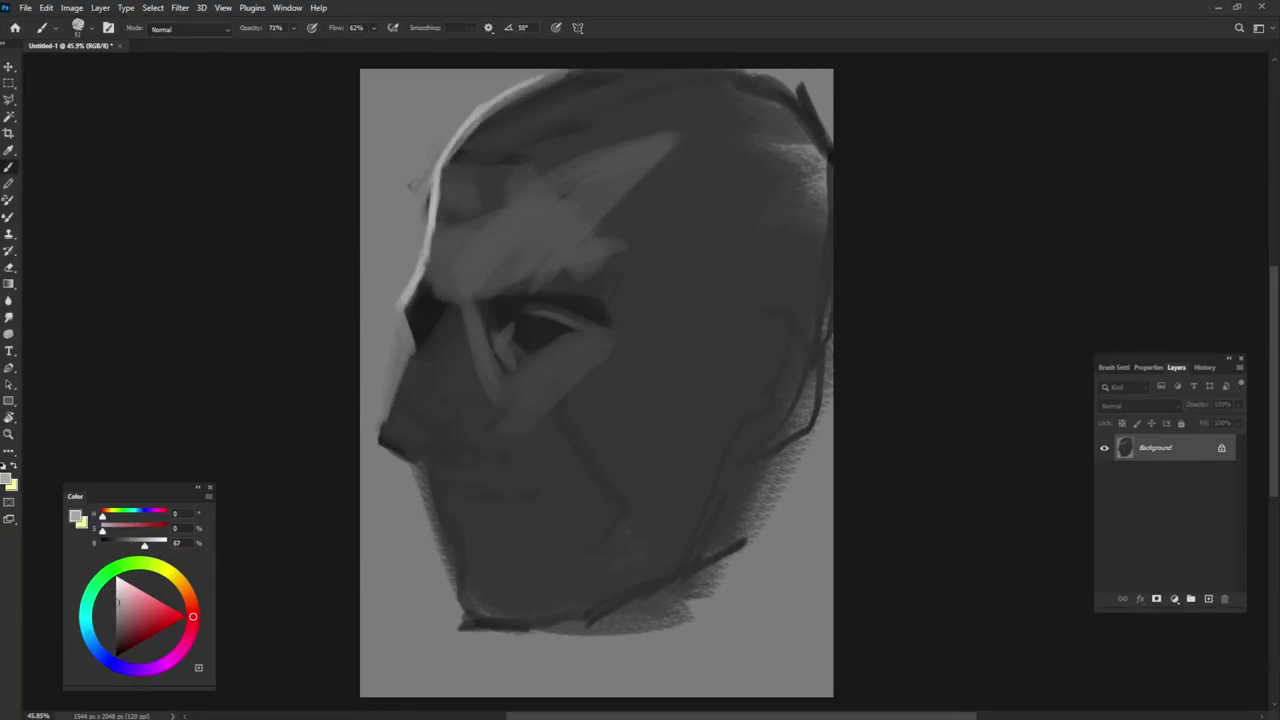
- Lighten the brow ridge above the nose and near eye with sampled greys and an enlarged brush
alt+click(408, 300)
drag(472, 296, 468, 276)
alt+click(432, 248)
drag(470, 226, 426, 280)
alt+click(456, 240)
key(])
key(])
key(])
mouse_move(563, 247)
mouse_down()
mouse_move(493, 263)
mouse_move(598, 262)
mouse_up()
- Fill the upper forehead with sampled mid-grey and darken the hairline along the rim light
alt+click(509, 223)
drag(468, 158, 466, 222)
drag(486, 170, 618, 204)
alt+click(477, 149)
alt+click(468, 142)
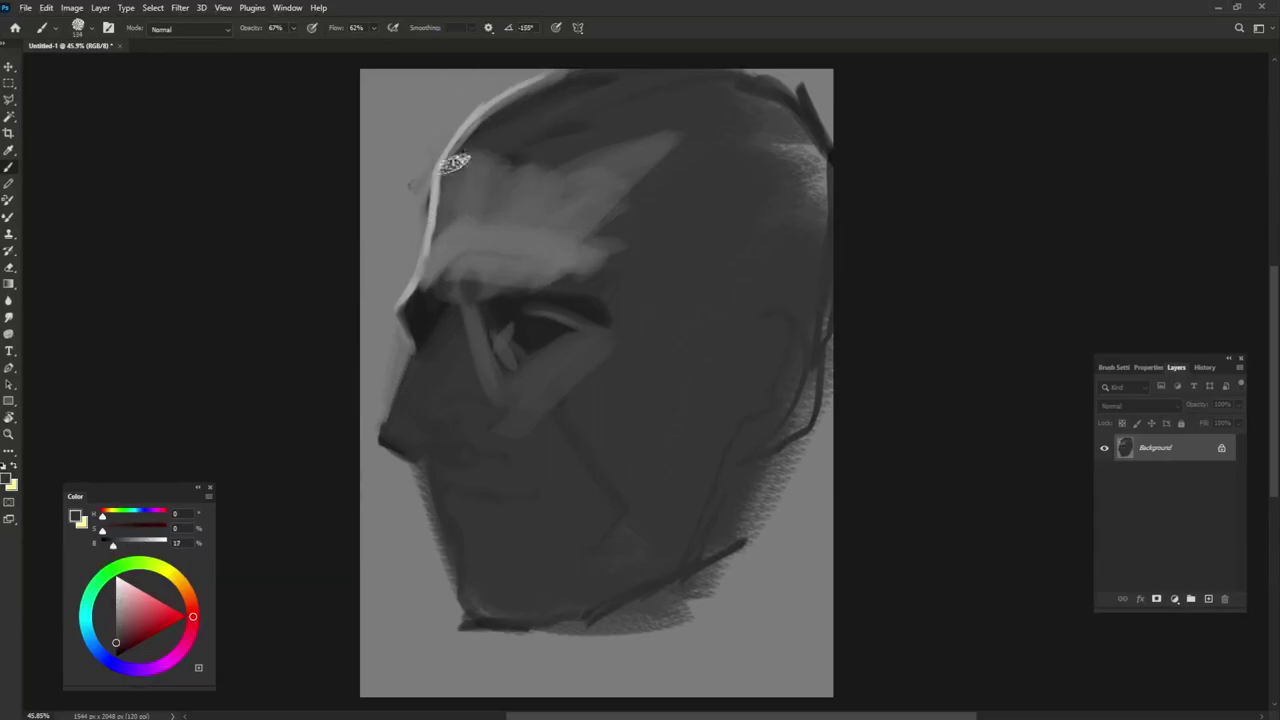
drag(454, 158, 562, 78)
- Extend the light plane across the temple and above the outer end of the near brow with sampled greys
alt+click(434, 222)
drag(580, 234, 592, 278)
alt+click(575, 232)
drag(618, 177, 682, 144)
alt+click(640, 172)
mouse_move(650, 170)
mouse_down()
mouse_move(697, 209)
mouse_move(588, 286)
mouse_up()
- Lighten the nose bridge and front plane of the nose with sampled grey
alt+click(573, 241)
drag(442, 300, 442, 326)
mouse_move(461, 380)
mouse_down()
mouse_move(439, 302)
mouse_move(406, 429)
mouse_move(420, 393)
mouse_move(489, 372)
mouse_up()
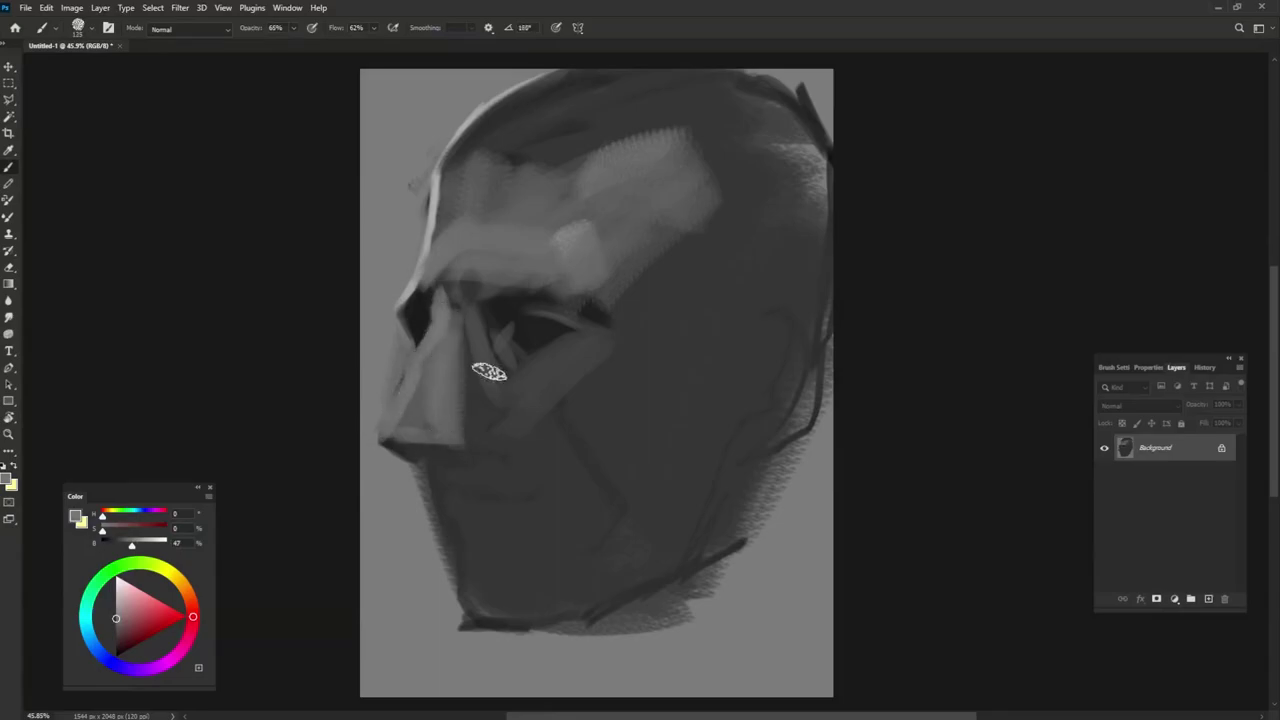
alt+click(424, 375)
- Soften the far brow edge and paint a light plane along the near brow's outer end
alt+click(443, 271)
drag(437, 283, 411, 294)
alt+click(424, 282)
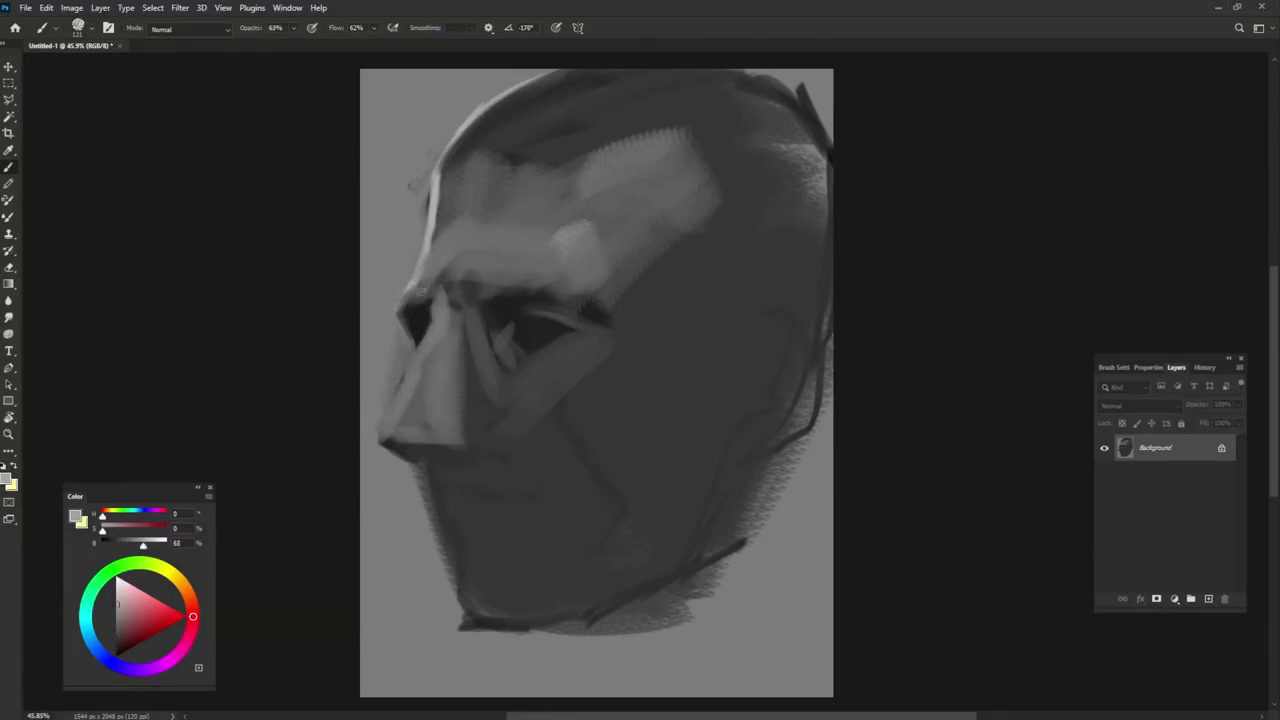
mouse_move(551, 273)
mouse_down()
mouse_move(625, 327)
mouse_move(591, 278)
mouse_move(626, 313)
mouse_up()
alt+click(593, 280)
- Paint the side plane of the nose and refine the near eye's inner corner with sampled greys
alt+click(462, 332)
mouse_move(472, 345)
mouse_down()
mouse_move(522, 424)
mouse_move(499, 324)
mouse_move(454, 357)
mouse_move(480, 400)
mouse_move(485, 327)
mouse_move(493, 374)
mouse_move(428, 409)
mouse_up()
alt+click(500, 328)
alt+click(490, 376)
alt+click(443, 391)
drag(531, 349, 507, 353)
- Clean up the nose's profile edge, lighten its lower edge and shade its near side down to the nostril
alt+click(391, 472)
mouse_move(400, 351)
mouse_down()
mouse_move(384, 404)
mouse_move(451, 451)
mouse_move(418, 462)
mouse_up()
alt+click(515, 304)
drag(467, 387, 480, 370)
alt+click(428, 245)
drag(408, 431, 450, 434)
alt+click(440, 391)
mouse_move(442, 324)
mouse_down()
mouse_move(443, 357)
mouse_move(402, 418)
mouse_move(480, 469)
mouse_up()
- Lighten the cheek under the near eye and extend a grey plane from its outer corner across the cheekbone
alt+click(483, 431)
alt+click(531, 385)
alt+click(433, 198)
mouse_move(584, 347)
mouse_down()
mouse_move(545, 384)
mouse_move(535, 372)
mouse_move(604, 371)
mouse_up()
alt+click(563, 377)
alt+click(548, 376)
alt+click(560, 360)
alt+click(589, 286)
mouse_move(616, 283)
mouse_down()
mouse_move(677, 414)
mouse_move(566, 357)
mouse_move(486, 409)
mouse_move(576, 500)
mouse_up()
- Brighten the cheek beside the nose wing and blend it toward the nasolabial fold with sampled greys
alt+click(433, 198)
mouse_move(489, 411)
mouse_down()
mouse_move(471, 364)
mouse_move(522, 392)
mouse_up()
alt+click(446, 384)
alt+right_click(525, 413)
alt+click(548, 396)
alt+click(458, 377)
alt+right_click(417, 297)
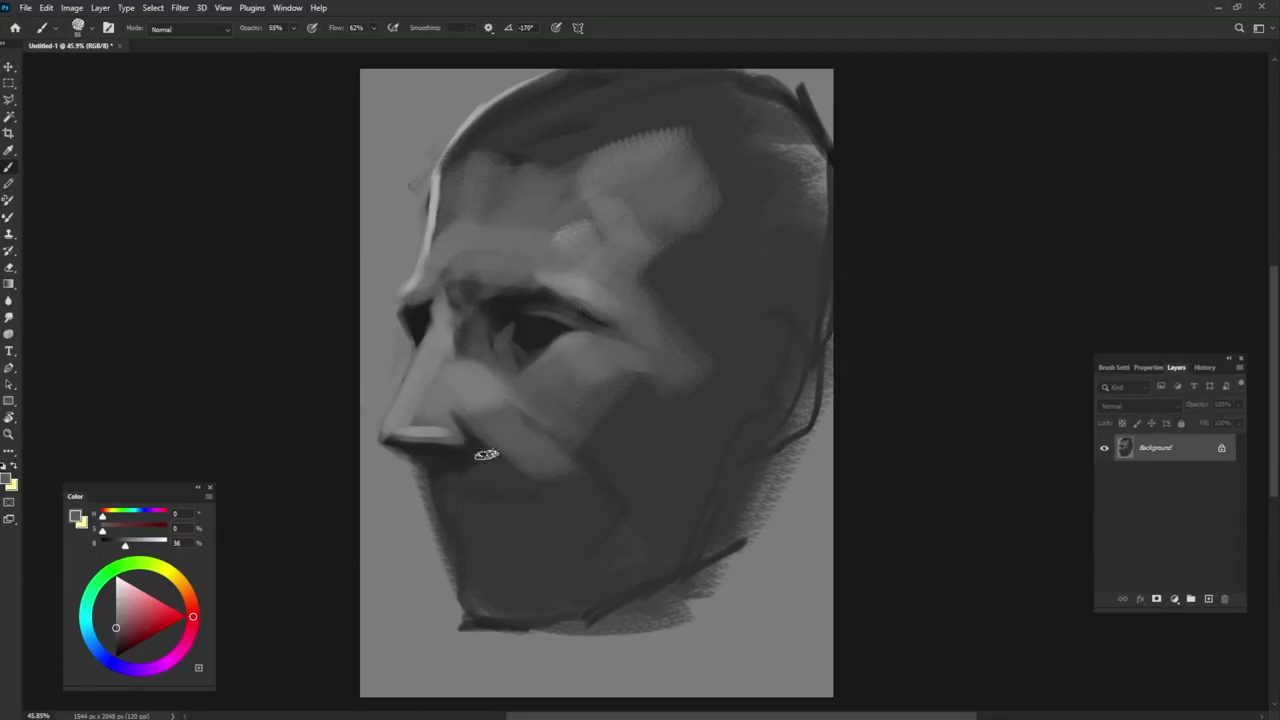
- Block in a lighter grey plane over the upper lip area and brighten it along the fold beside the nose
alt+click(444, 472)
alt+click(404, 500)
mouse_move(411, 466)
mouse_down()
mouse_move(429, 501)
mouse_move(474, 474)
mouse_move(464, 518)
mouse_up()
alt+click(457, 484)
alt+click(456, 492)
alt+click(477, 382)
drag(514, 448, 540, 502)
alt+click(436, 215)
drag(494, 428, 530, 490)
- Extend a mid-grey plane across the lower cheek and soften the shadow band under the near eye
alt+click(497, 472)
mouse_move(488, 452)
mouse_down()
mouse_move(464, 488)
mouse_move(580, 474)
mouse_move(634, 488)
mouse_up()
alt+click(493, 459)
alt+click(524, 426)
alt+click(457, 418)
mouse_move(500, 394)
mouse_down()
mouse_move(540, 414)
mouse_move(526, 409)
mouse_up()
alt+click(500, 396)
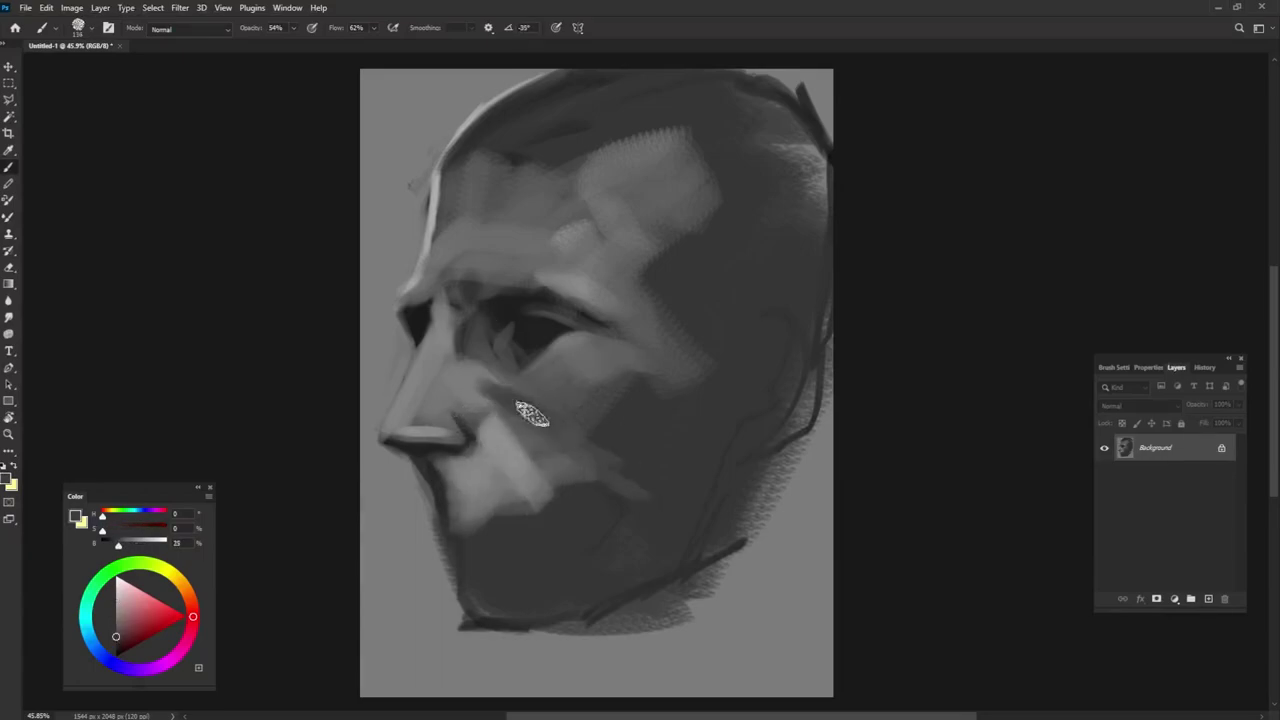
alt+click(560, 438)
drag(463, 383, 486, 400)
- Paint a lighter lid plane between the far brow and the far eye with sampled greys
alt+click(438, 296)
mouse_move(424, 328)
mouse_down()
mouse_move(400, 328)
mouse_move(404, 308)
mouse_move(427, 310)
mouse_up()
alt+click(424, 306)
alt+click(442, 293)
- Soften the crease above the nose wing and blend it into the cheek with sampled greys
alt+click(460, 437)
mouse_move(466, 424)
mouse_down()
mouse_move(487, 425)
mouse_move(430, 422)
mouse_move(464, 433)
mouse_move(503, 418)
mouse_up()
key(shift+Right)
key(shift+Right)
key(shift+Right)
alt+click(491, 431)
alt+click(459, 416)
- Shape the upper-lip profile below the nose with grey strokes and lighten the nose's profile edge
alt+click(420, 490)
key(shift+Right)
key(shift+Right)
key(shift+Right)
alt+click(434, 497)
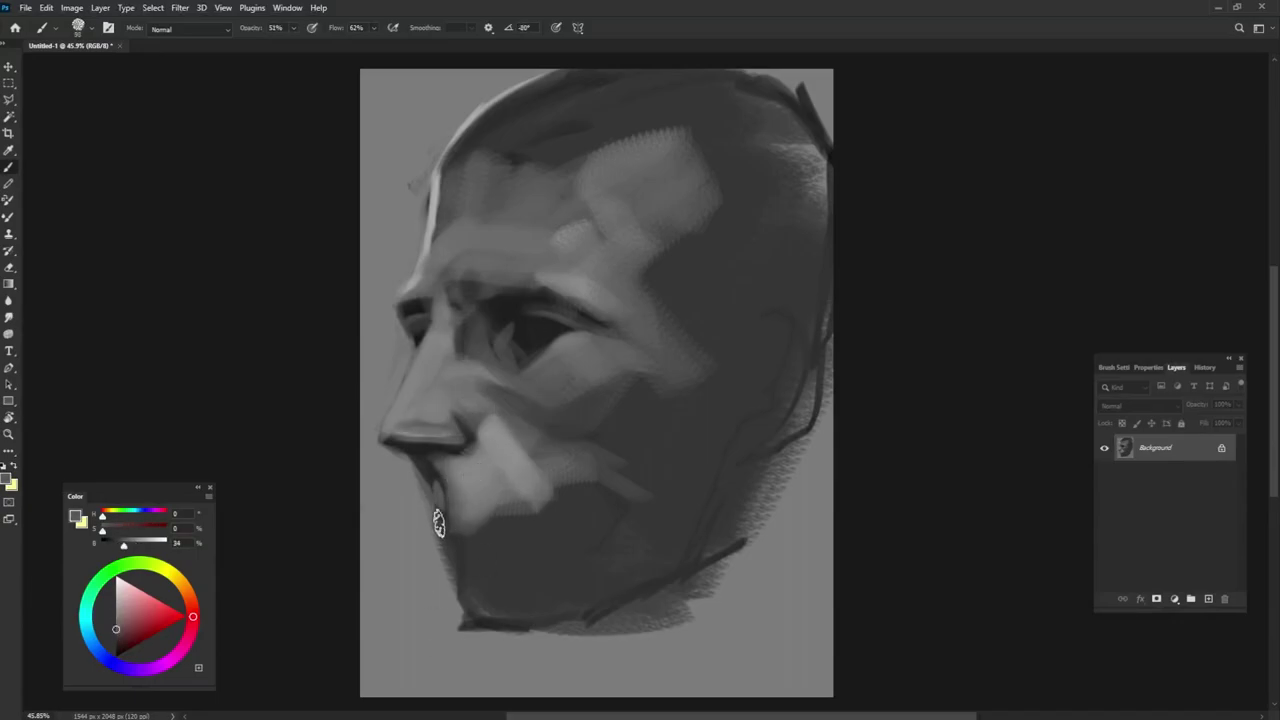
alt+click(420, 480)
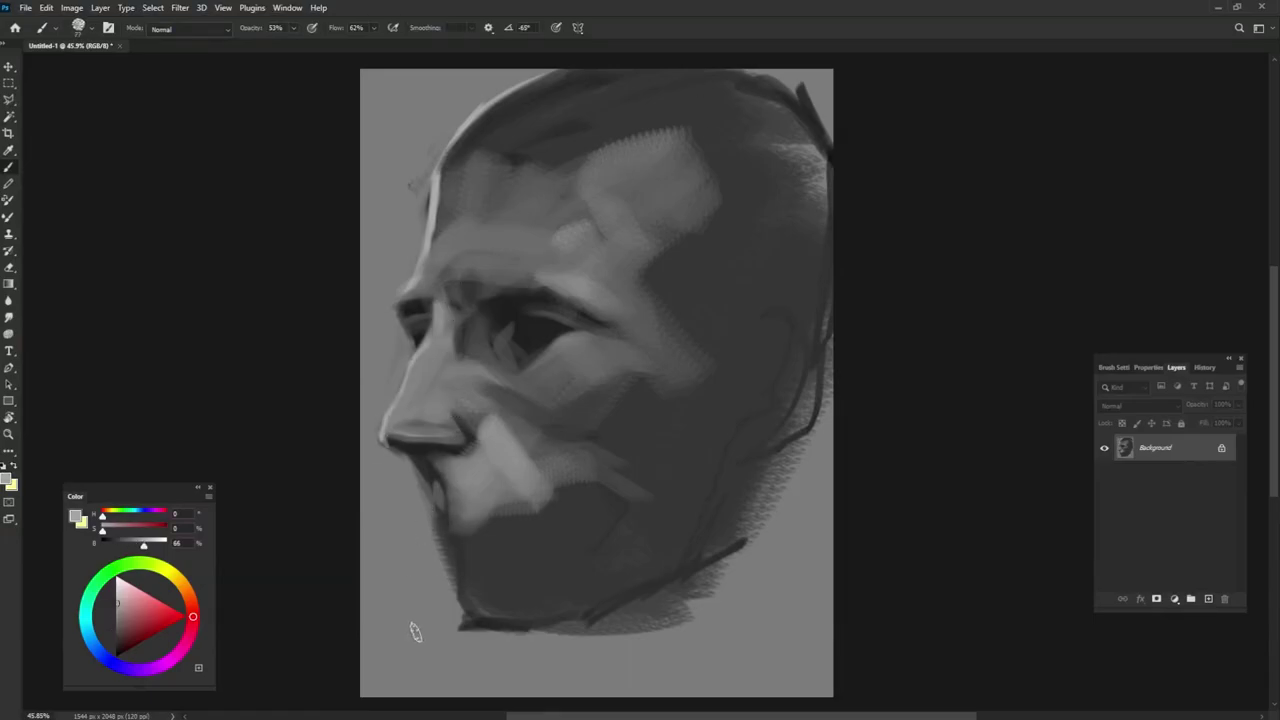
- Lighten the near eye around its dark iris and reshape the nose wing's lower edge with sampled greys
alt+click(506, 328)
drag(572, 332, 598, 334)
alt+click(508, 317)
alt+click(448, 473)
drag(444, 458, 476, 434)
alt+click(454, 446)
alt+click(459, 459)
alt+click(462, 450)
alt+click(430, 583)
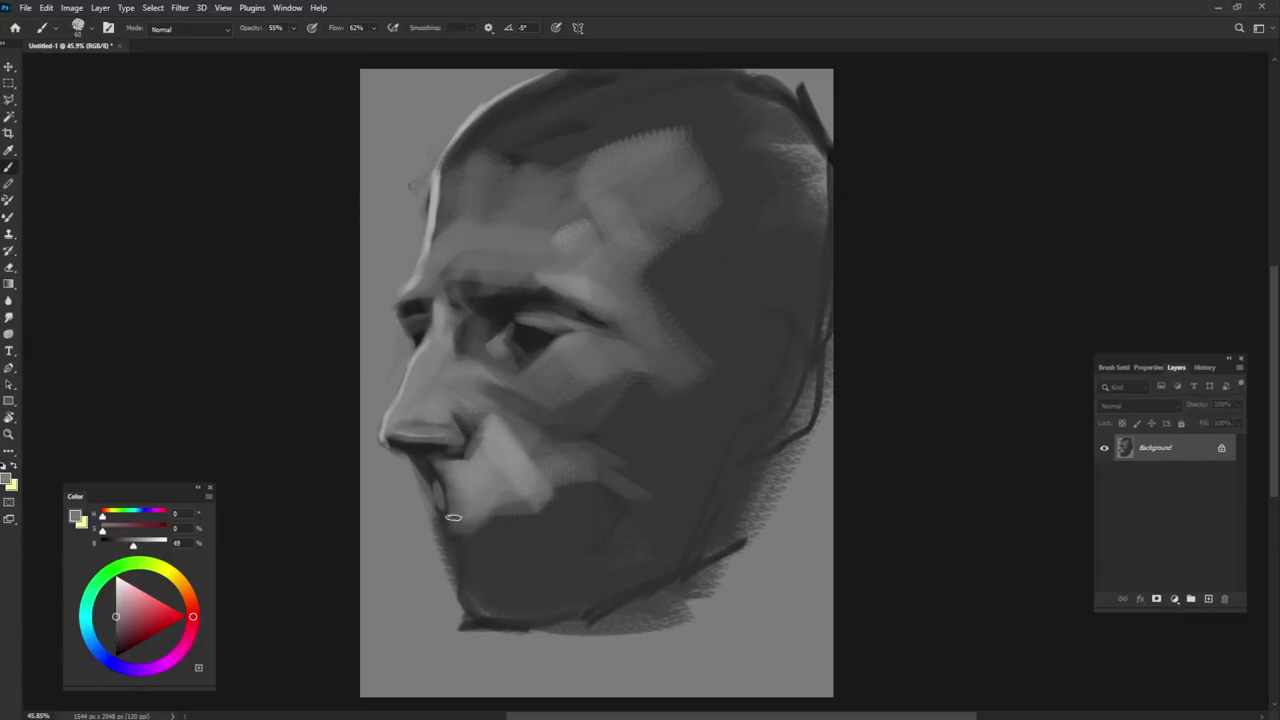
alt+click(421, 463)
alt+click(399, 420)
- Refine the near eye's lower lid and corners, and soften the cheekbone plane's edge below it
alt+click(629, 346)
drag(643, 408, 651, 403)
alt+click(512, 452)
mouse_move(588, 348)
mouse_down()
mouse_move(546, 372)
mouse_move(550, 349)
mouse_move(510, 360)
mouse_up()
alt+click(558, 391)
alt+click(512, 357)
mouse_move(505, 356)
mouse_down()
mouse_move(538, 367)
mouse_move(572, 336)
mouse_up()
alt+click(532, 338)
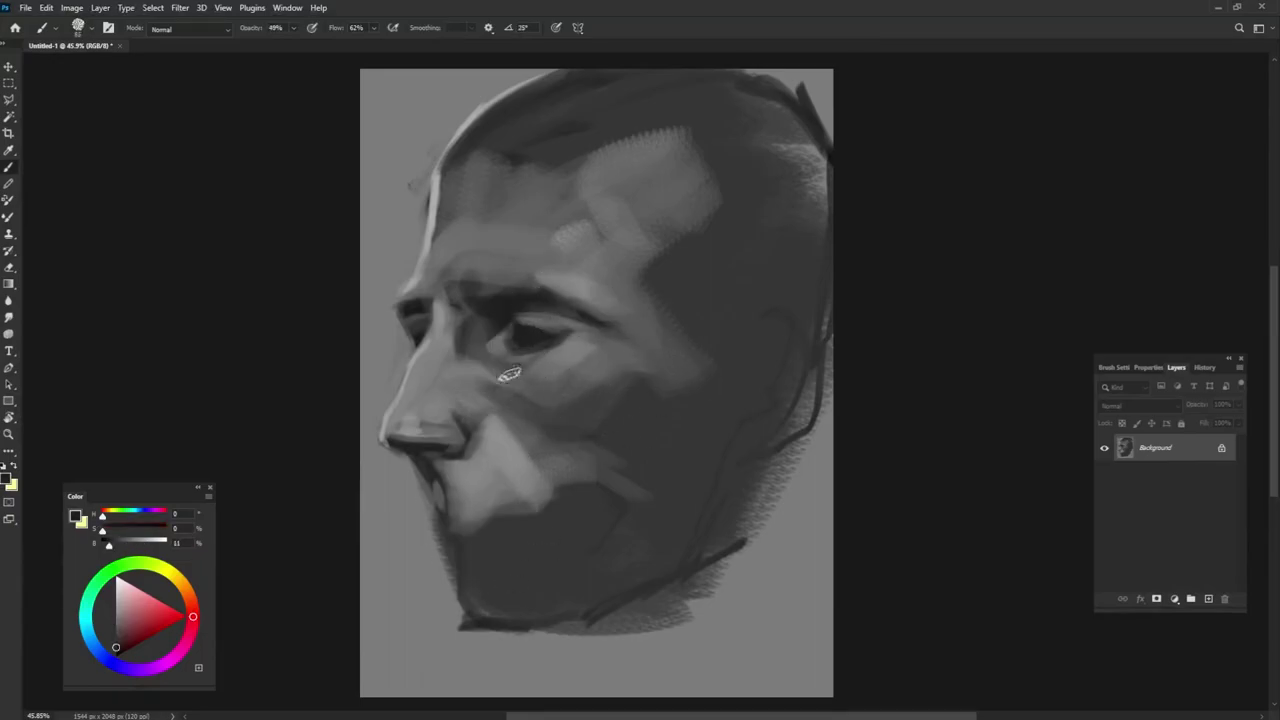
- Clean up the shadow under the nose tip and start a light edge along the upper-lip profile
alt+click(391, 443)
drag(458, 476, 402, 453)
alt+click(398, 444)
alt+click(415, 480)
alt+click(428, 505)
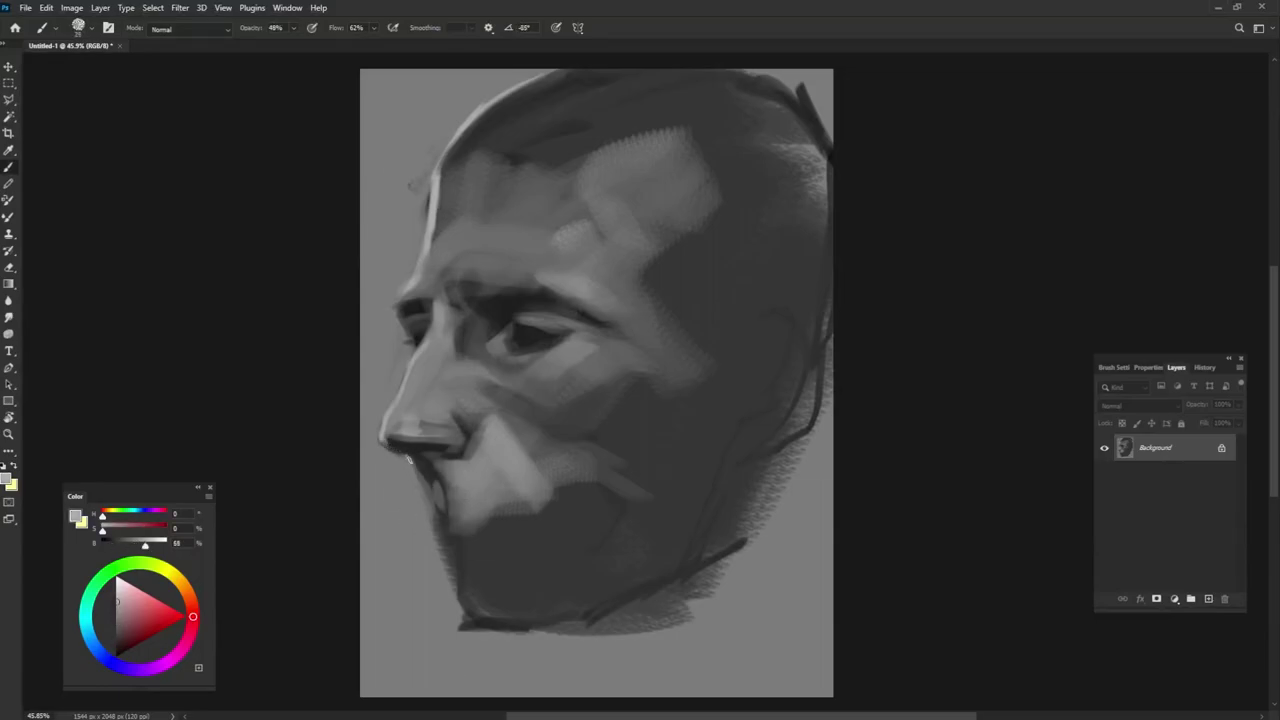
- Redefine the chin and jawline with a dark contour and fill the neck area beneath the jaw with grey
alt+click(480, 622)
alt+click(533, 632)
drag(471, 629, 543, 631)
alt+click(524, 630)
alt+click(501, 627)
mouse_move(628, 583)
mouse_down()
mouse_move(711, 503)
mouse_move(725, 428)
mouse_up()
alt+click(583, 640)
mouse_move(572, 634)
mouse_down()
mouse_move(718, 537)
mouse_move(730, 570)
mouse_up()
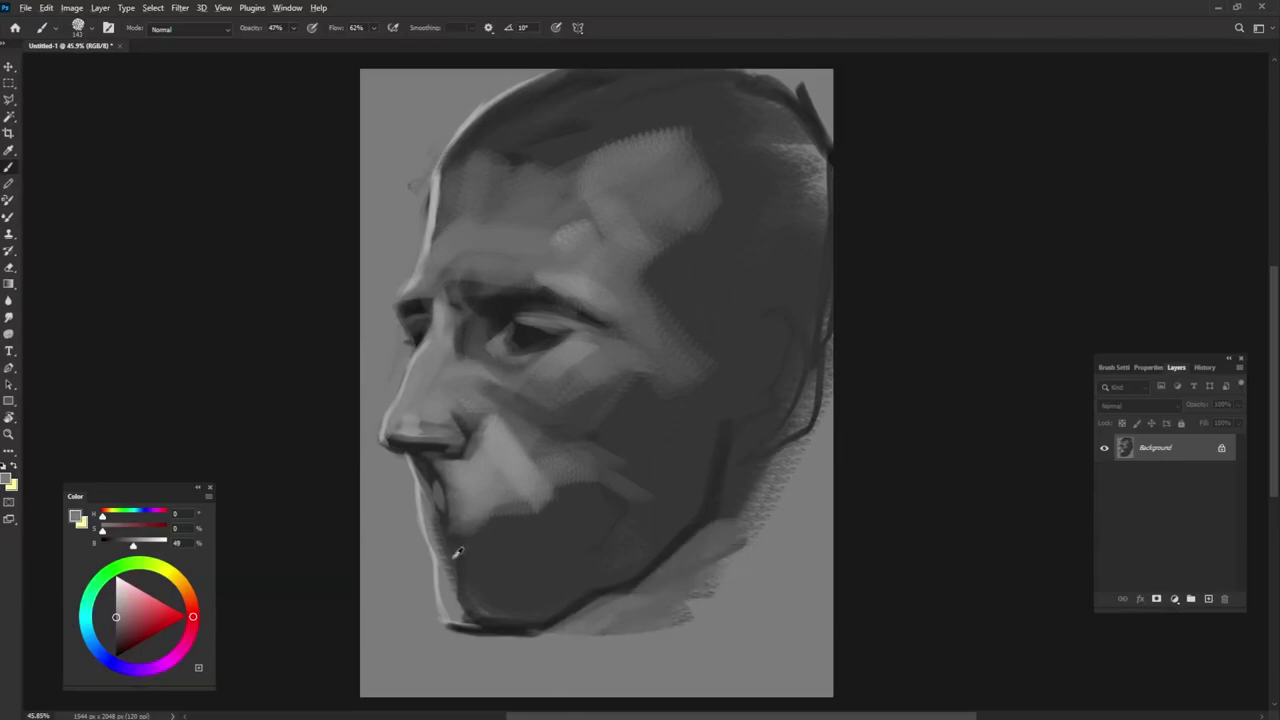
- Darken the underside of the nose tip and add a light highlight on the tip
alt+click(437, 444)
alt+click(403, 443)
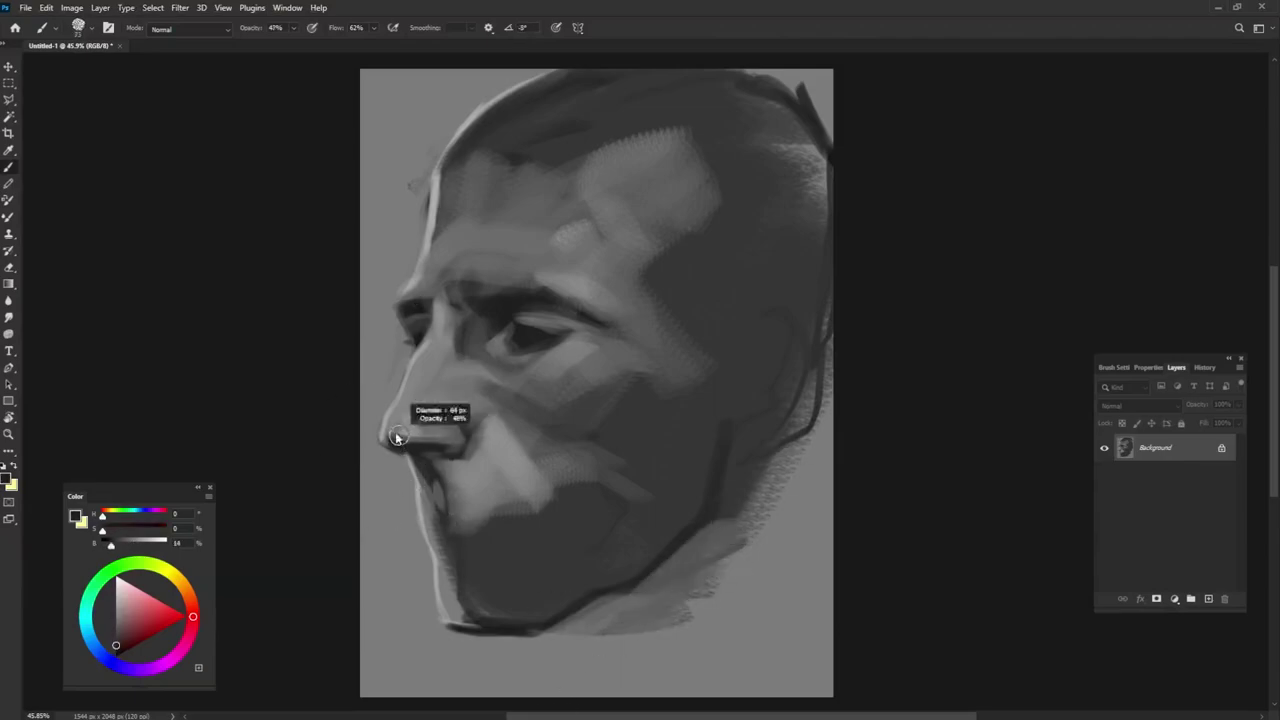
alt+click(391, 522)
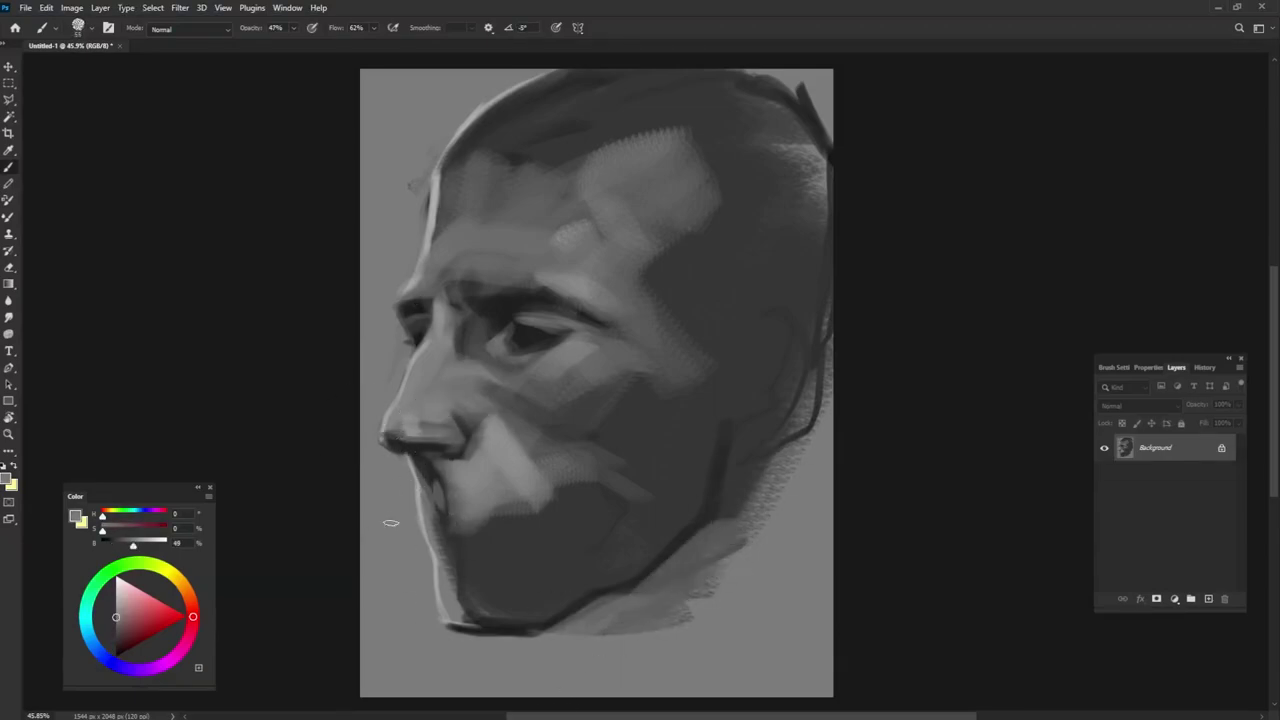
click(116, 578)
alt+click(415, 432)
key(])
key(])
key(])
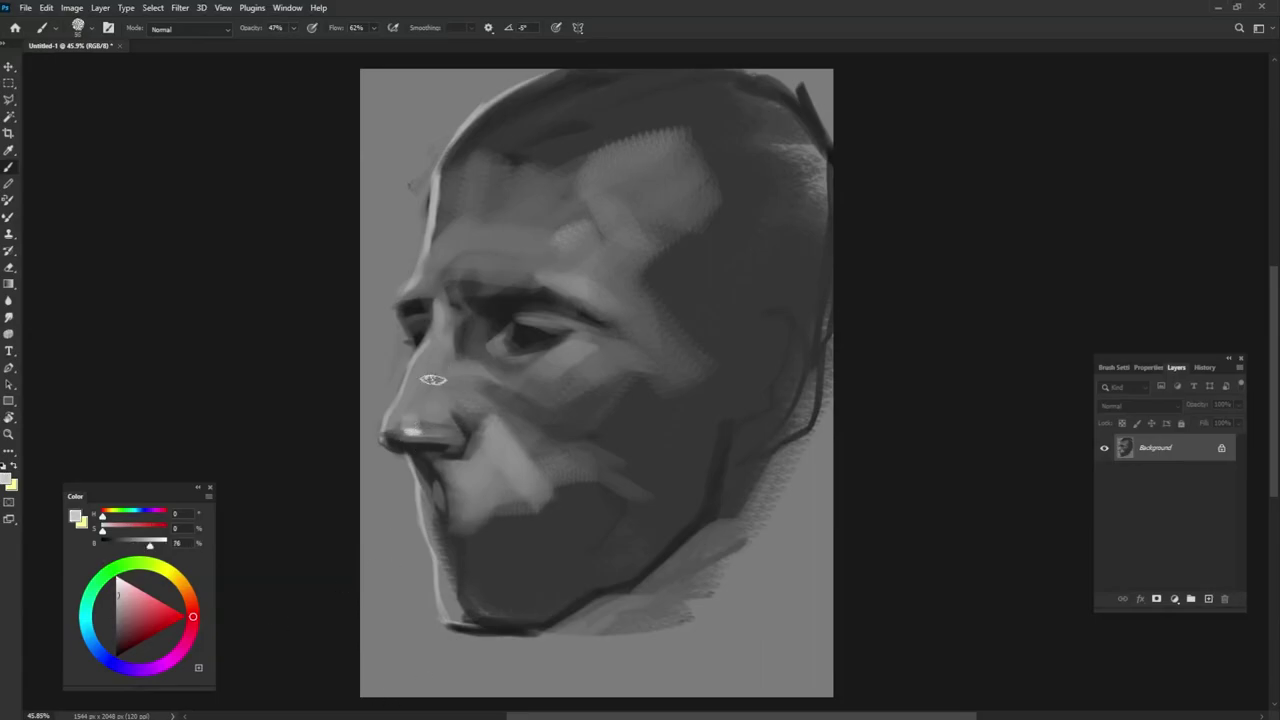
- Lighten the side of the nose bridge and deepen the shadow at the nostril
drag(435, 357, 423, 382)
alt+click(424, 378)
alt+click(430, 493)
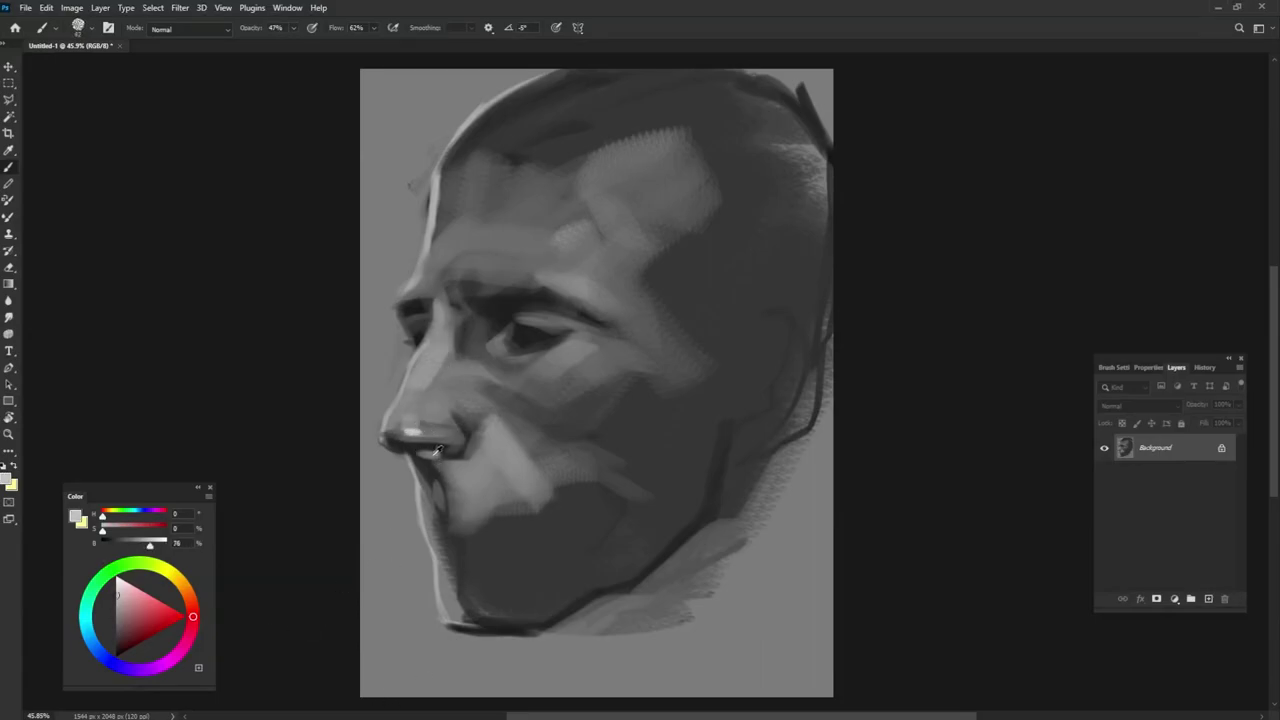
alt+click(443, 446)
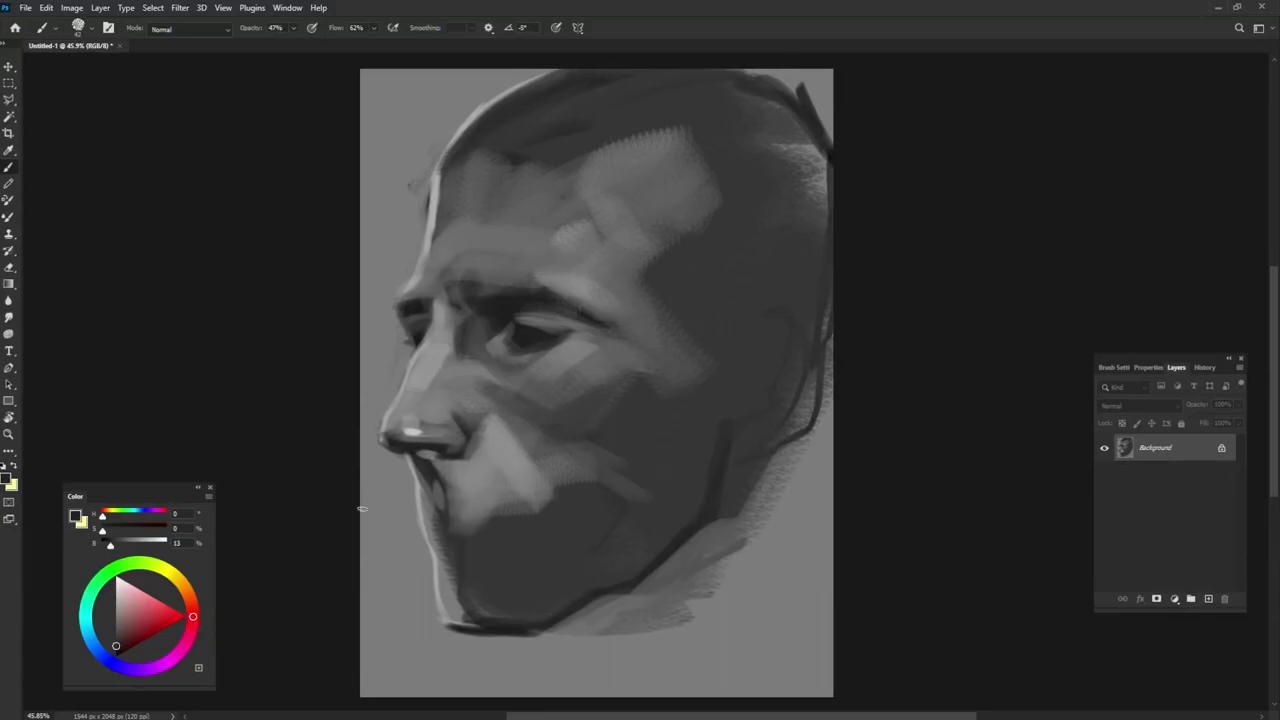
alt+click(413, 464)
drag(400, 506, 384, 578)
key(ctrl+z)
- Darken the contour below the nose, raise the brush opacity to 99% and open the brush's Transfer settings
alt+click(476, 460)
alt+drag(475, 459, 490, 459)
alt+click(415, 461)
click(1113, 367)
click(1040, 356)
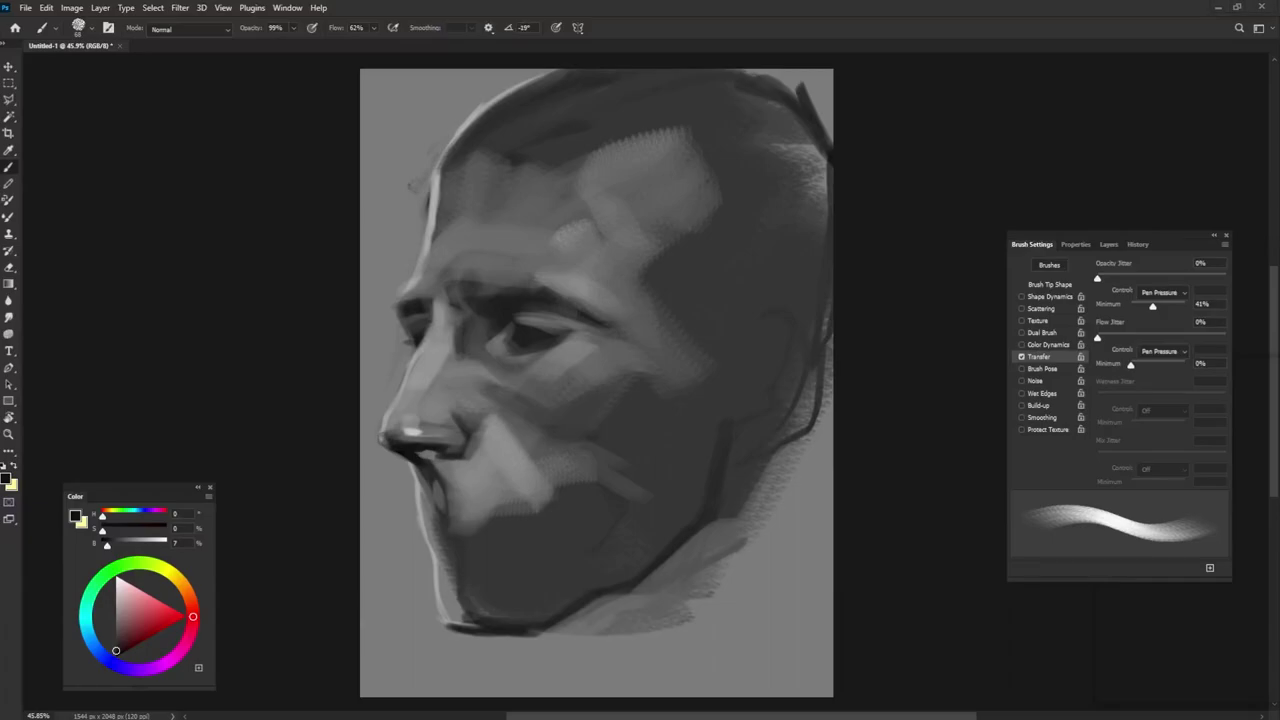
- Shade the side plane of the nose by the near eye and add a light plane at the nose root
alt+click(512, 423)
alt+click(479, 321)
alt+right_click(490, 340)
alt+click(455, 362)
alt+click(461, 358)
drag(463, 350, 484, 378)
alt+click(400, 429)
drag(462, 325, 450, 303)
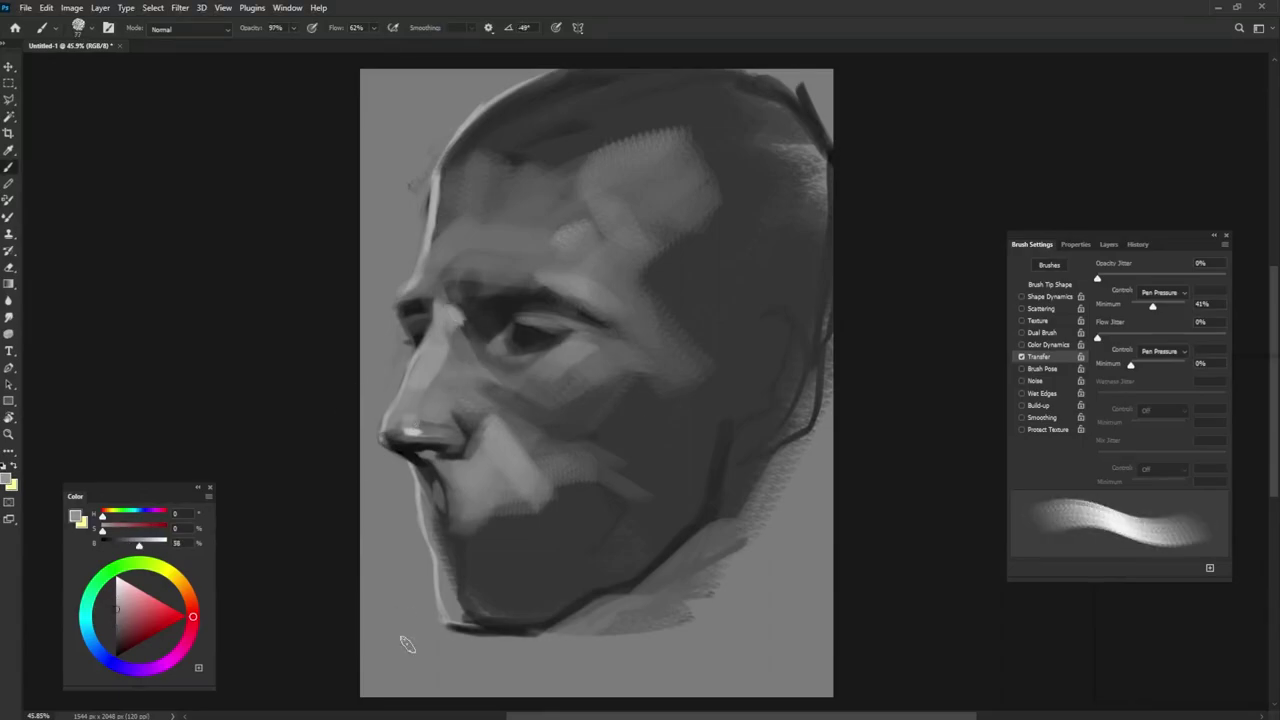
- Refine the near eye's inner corner and upper lid with sampled greys, darkening the socket under the brow
alt+click(450, 334)
alt+right_click(494, 380)
key(shift+Left)
key(shift+Left)
key(shift+Left)
key(shift+Left)
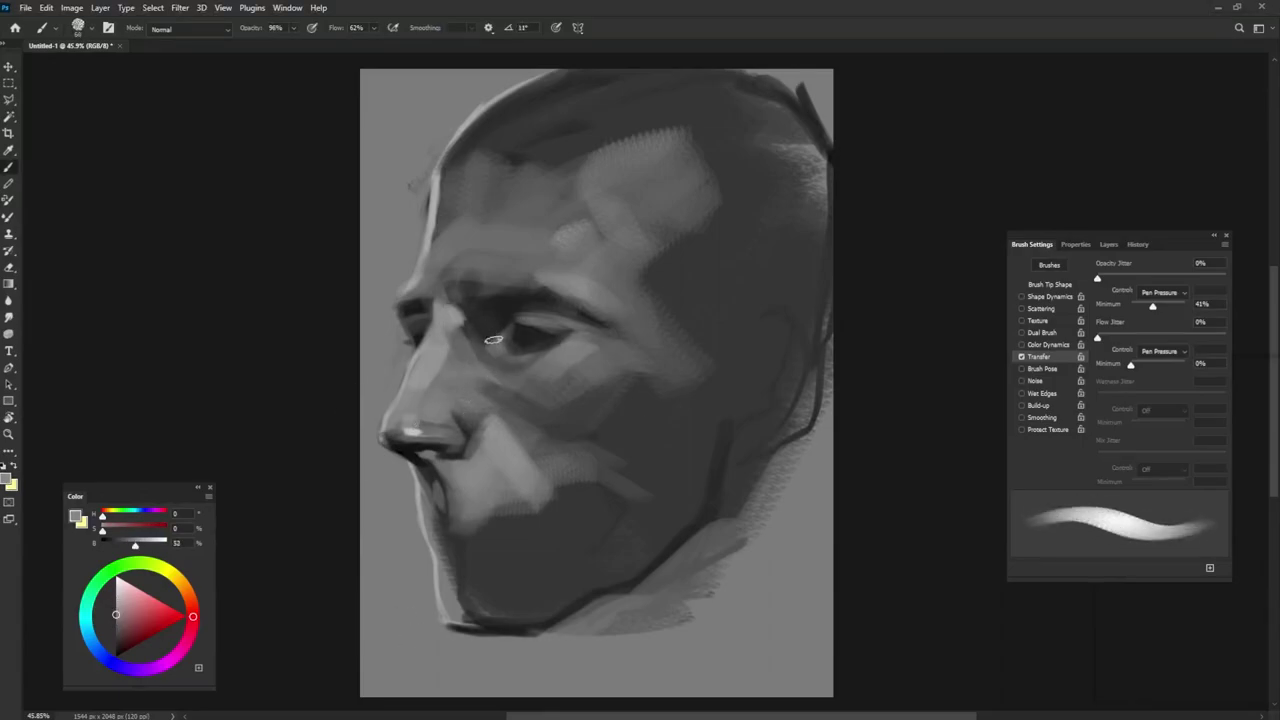
alt+click(519, 332)
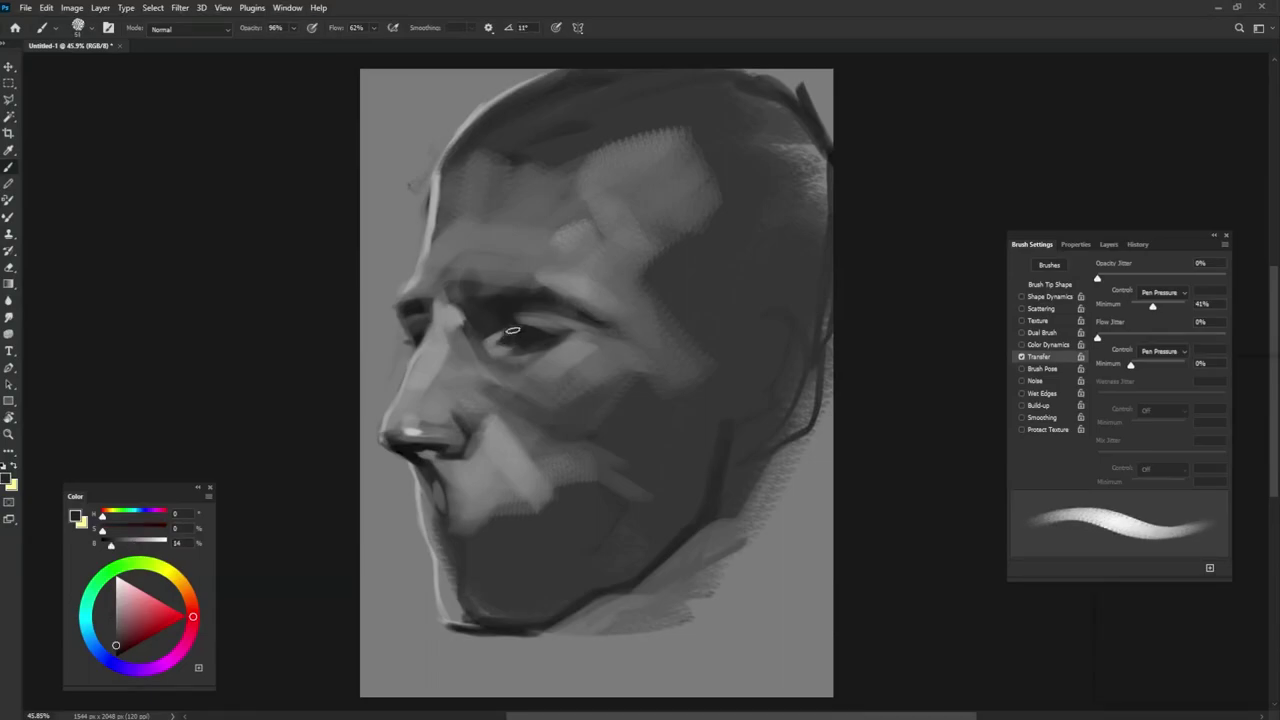
alt+right_click(529, 330)
alt+click(541, 317)
alt+click(511, 309)
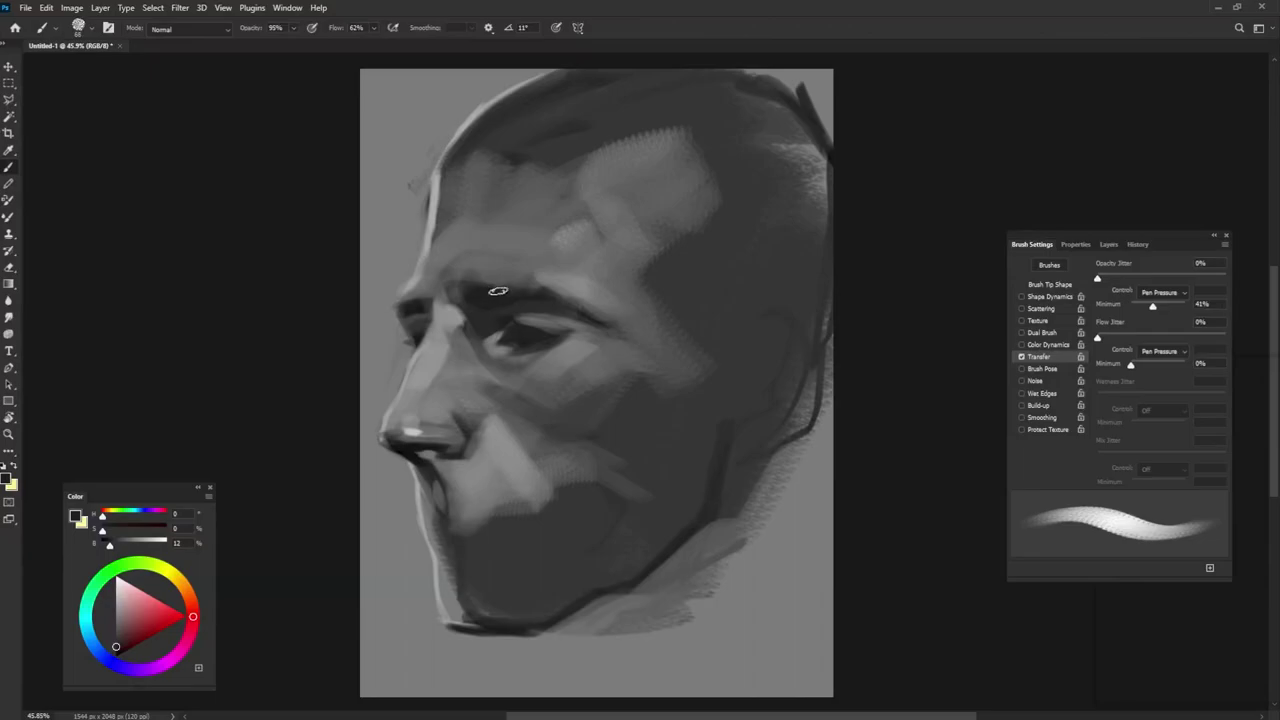
- Sharpen the outer end of the near brow by painting lighter grey above it toward the temple
alt+click(531, 285)
alt+click(603, 303)
alt+click(594, 350)
key(shift+Left)
key(shift+Left)
key(])
key(])
key(])
key(])
mouse_move(620, 306)
mouse_down()
mouse_move(598, 322)
mouse_move(558, 268)
mouse_up()
alt+click(590, 290)
key(shift+Left)
key(shift+Left)
- Lighten the forehead plane just above the near brow with broad sampled-grey strokes
alt+click(510, 259)
mouse_move(478, 256)
mouse_down()
mouse_move(429, 252)
mouse_move(449, 280)
mouse_move(430, 246)
mouse_move(512, 256)
mouse_up()
alt+click(428, 250)
alt+click(457, 248)
key(shift+Right)
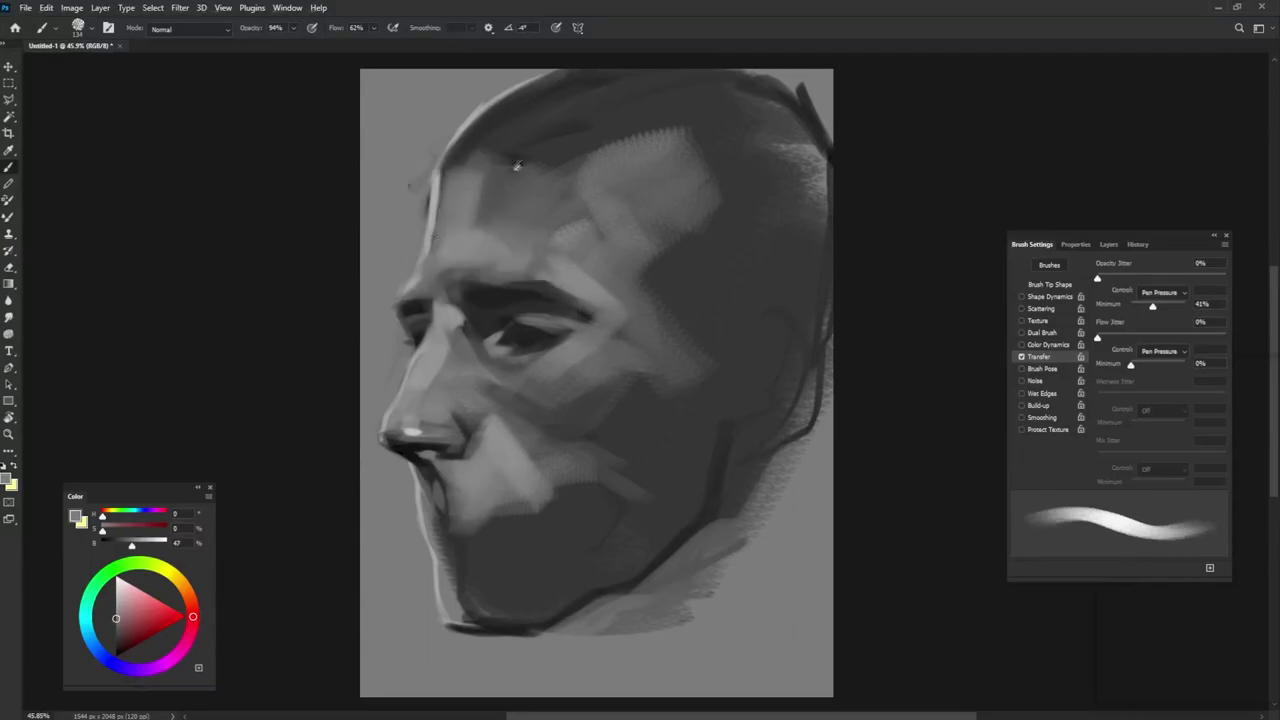
- Darken the hairline and extend the lighter grey down the front plane of the forehead
key(shift+Right)
key(shift+Right)
key(shift+Right)
key(shift+Right)
key(shift+Right)
alt+click(478, 138)
mouse_move(455, 154)
mouse_down()
mouse_move(550, 160)
mouse_move(496, 181)
mouse_move(470, 240)
mouse_up()
alt+click(486, 154)
- Fill the middle of the forehead with mid grey and brighten the patch on its upper side plane
key(shift+Right)
key(shift+Right)
key(shift+Right)
key(shift+Right)
key(shift+Right)
alt+click(569, 218)
alt+click(503, 206)
alt+click(412, 432)
alt+click(612, 188)
mouse_move(643, 172)
mouse_down()
mouse_move(615, 178)
mouse_move(610, 210)
mouse_up()
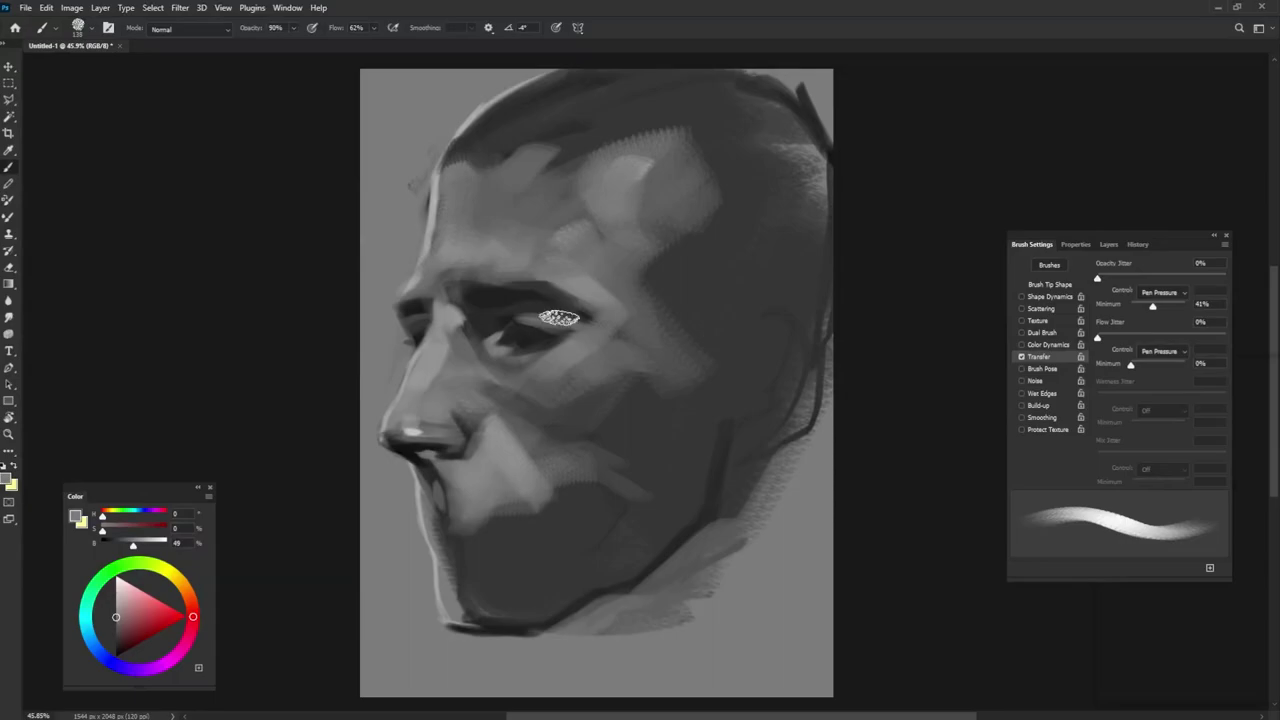
- Lower the brush opacity and blend the grey planes of the upper forehead below the hairline
key(8)
key(8)
key(shift+Right)
key(shift+Right)
alt+click(516, 180)
drag(548, 200, 576, 174)
key(shift+Right)
key(shift+Right)
key(shift+Right)
alt+click(610, 132)
- Paint sampled mid grey beneath the near eye's lower lid to soften the eye bag
alt+click(518, 398)
drag(546, 362, 528, 362)
key(shift+Left)
alt+click(518, 293)
- Rework the far eye socket between brow and nose bridge with small strokes of sampled grey
alt+click(420, 305)
key(shift+Left)
key(shift+Left)
key(shift+Left)
key(shift+Left)
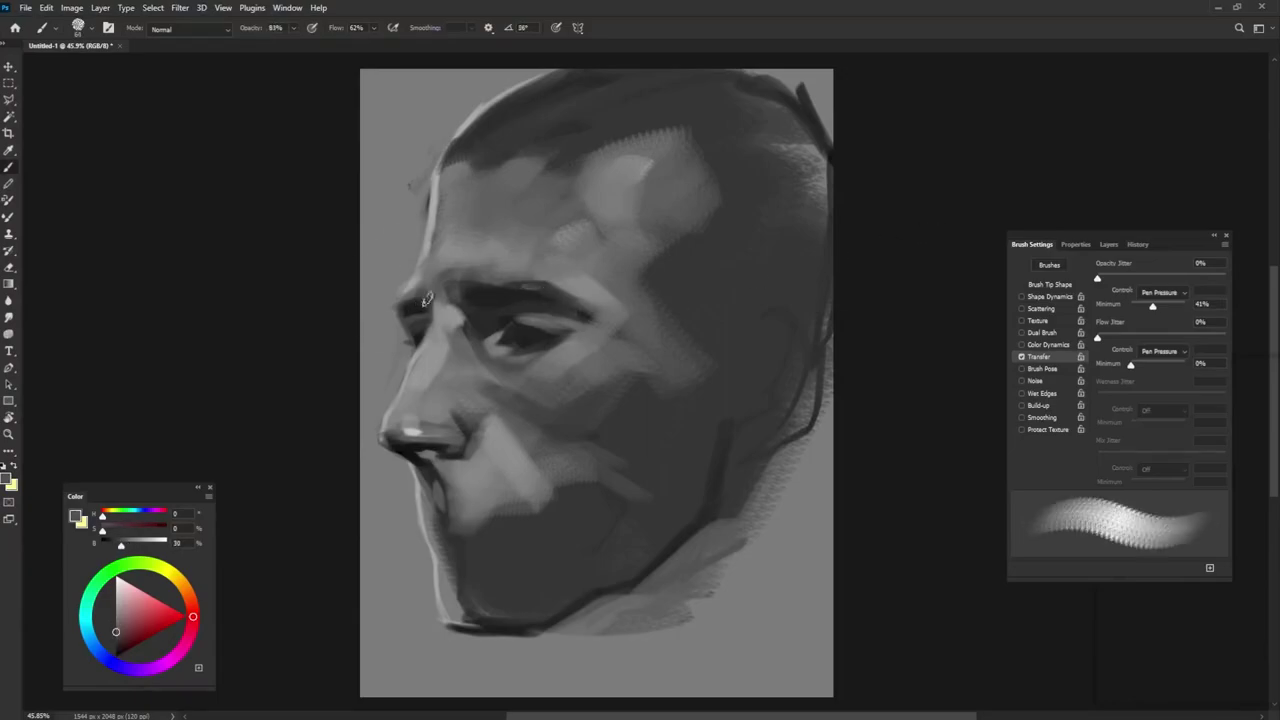
drag(422, 328, 420, 323)
alt+click(449, 323)
key(shift+Left)
alt+click(421, 328)
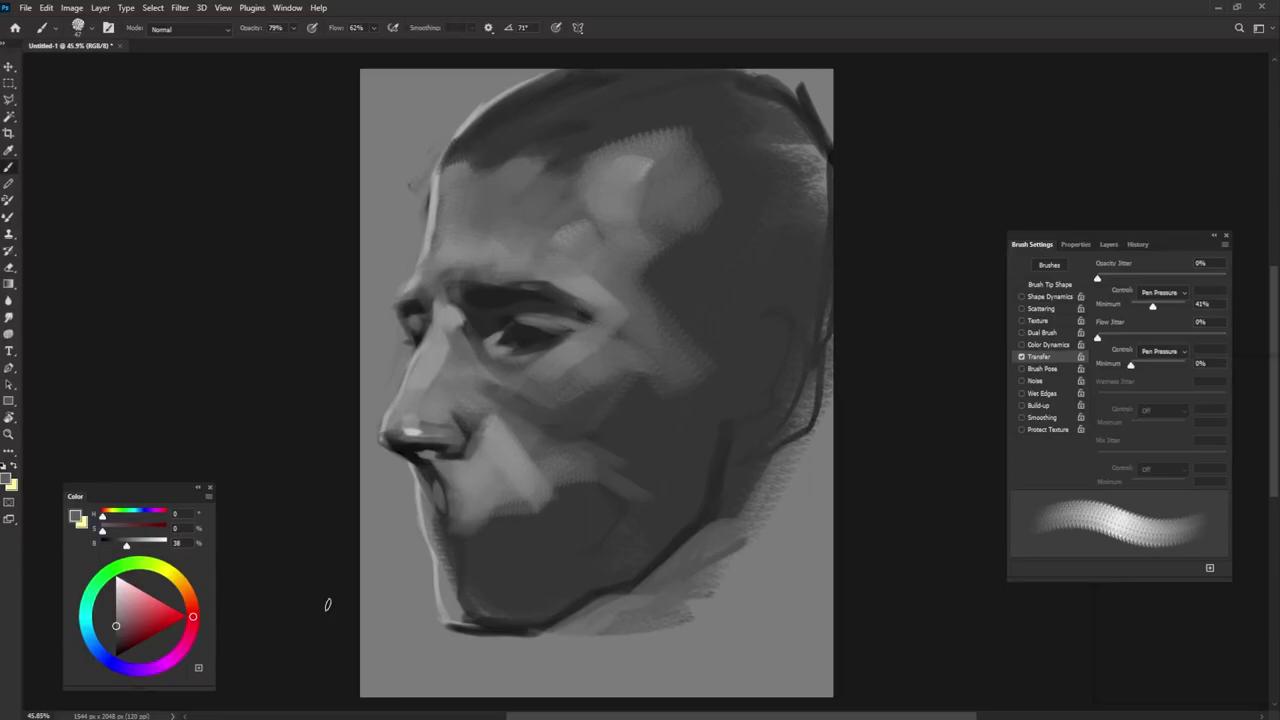
- Refine the dark shape and outer edge of the far eye with a smaller brush and sampled greys
alt+click(417, 333)
key(shift+Right)
alt+click(418, 334)
drag(415, 334, 411, 335)
key(shift+Right)
key(shift+Right)
key(shift+Right)
key(shift+Right)
alt+click(401, 326)
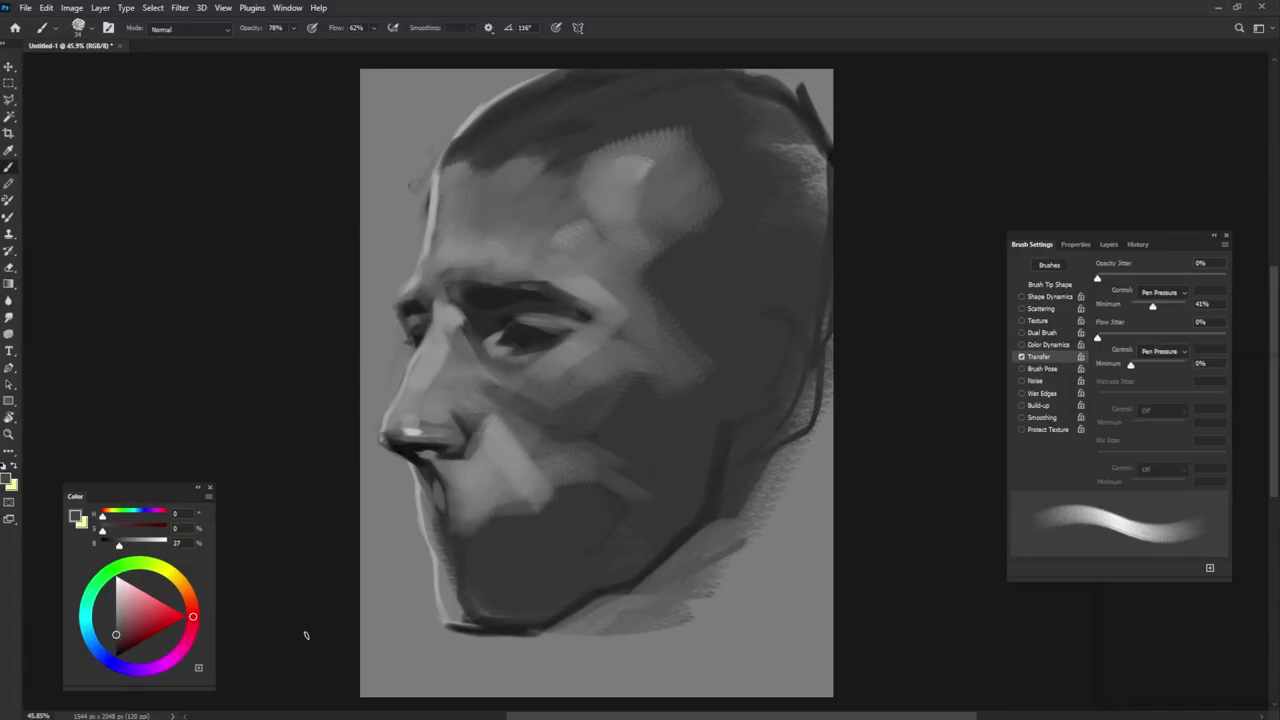
- Define the ridge above the far brow with sampled light grey along the face contour
alt+click(408, 296)
key(shift+Left)
key(shift+Left)
key(shift+Left)
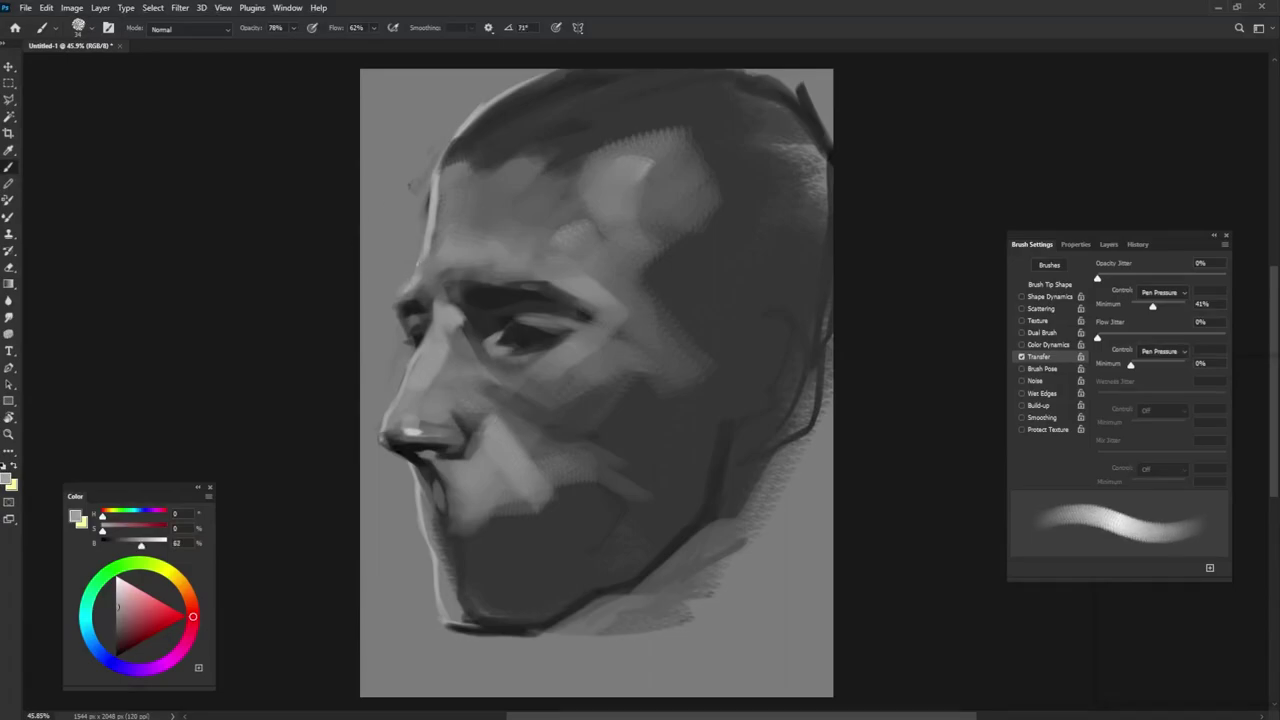
alt+click(411, 282)
mouse_move(409, 283)
mouse_down()
mouse_move(437, 248)
mouse_move(427, 275)
mouse_up()
key(shift+Right)
key(shift+Right)
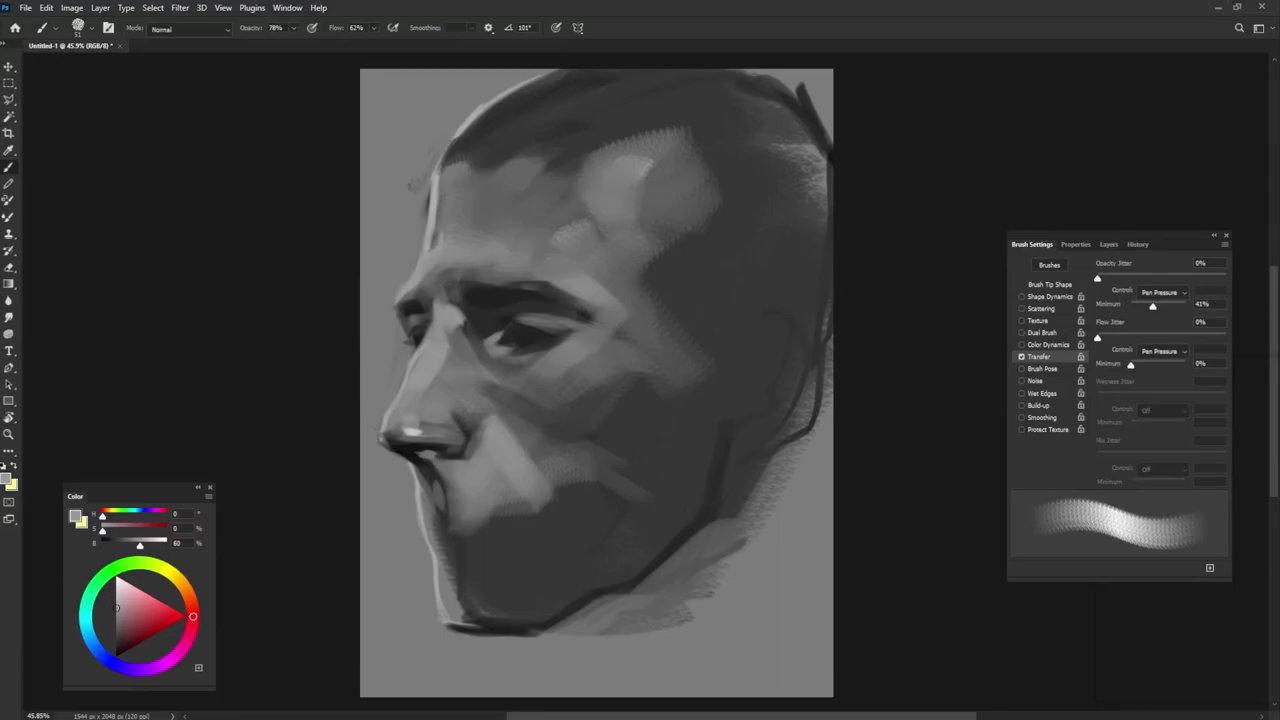
- Blend the lower forehead above the inner end of the near brow with sampled greys
alt+click(495, 276)
key(shift+Left)
key(shift+Left)
key(shift+Left)
key(shift+Left)
alt+click(438, 247)
alt+click(489, 267)
drag(482, 276, 452, 275)
alt+click(463, 262)
- Enlarge the brush, extend grey above the upper side forehead patch, and break up its edges with darker grey
key(shift+Left)
key(shift+Left)
key(bracketright)
key(bracketright)
key(bracketright)
key(bracketright)
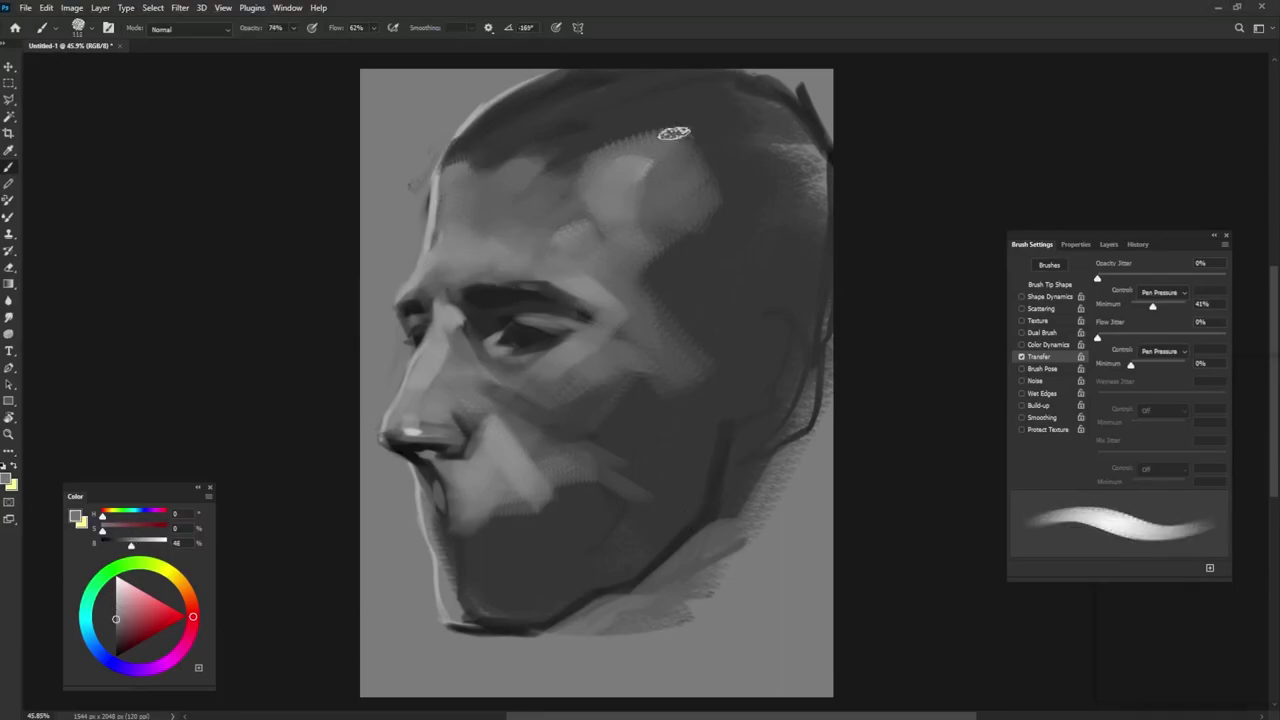
drag(676, 134, 668, 106)
alt+click(663, 120)
drag(709, 160, 700, 204)
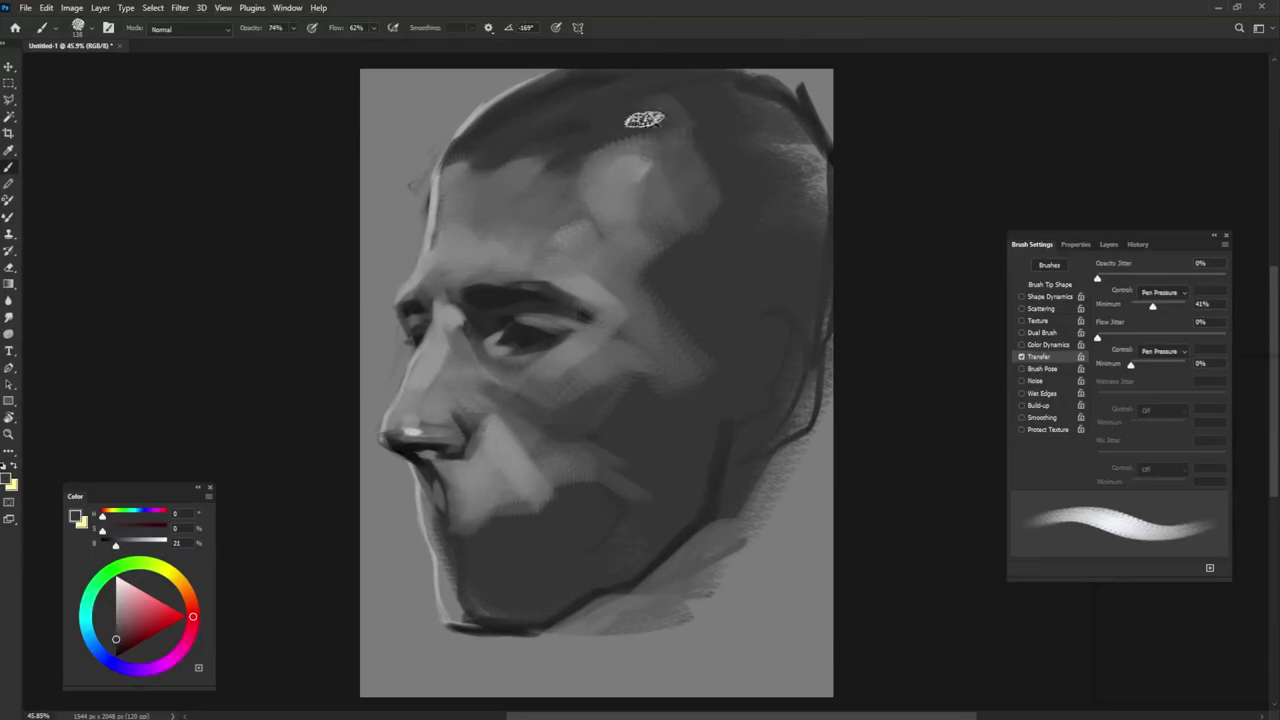
drag(654, 132, 657, 220)
- Blend a sampled dark grey across the temple, the side of the skull and the crown with a larger brush
alt+click(688, 177)
key(shift+Right)
key(shift+Right)
key(bracketright)
key(bracketright)
drag(750, 140, 692, 246)
drag(755, 164, 766, 206)
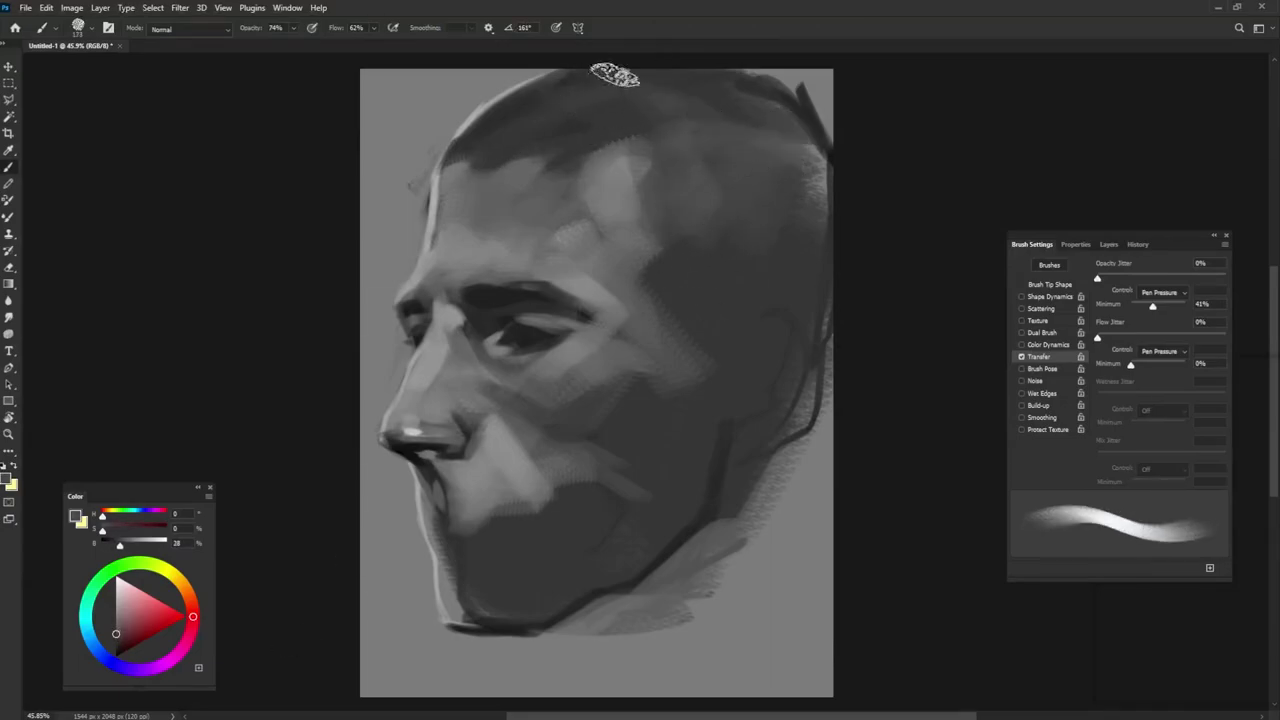
drag(594, 84, 601, 130)
drag(666, 102, 710, 112)
alt+click(664, 249)
- Smooth the side plane of the nose up to the near eye's inner corner with sampled greys
alt+click(472, 426)
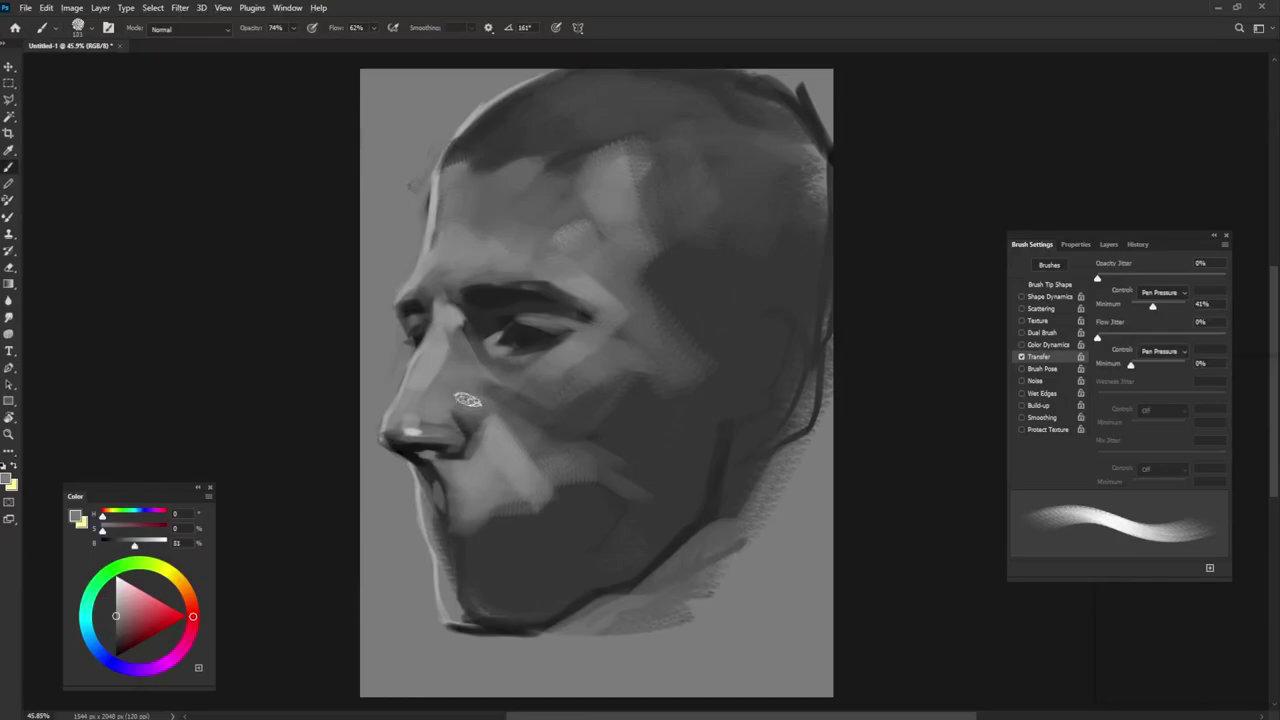
key(shift+Right)
key(shift+Right)
alt+click(414, 418)
key(bracketright)
key(bracketright)
key(bracketright)
alt+click(418, 426)
mouse_move(446, 390)
mouse_down()
mouse_move(466, 403)
mouse_move(440, 386)
mouse_up()
alt+click(448, 393)
alt+click(470, 360)
key(comma)
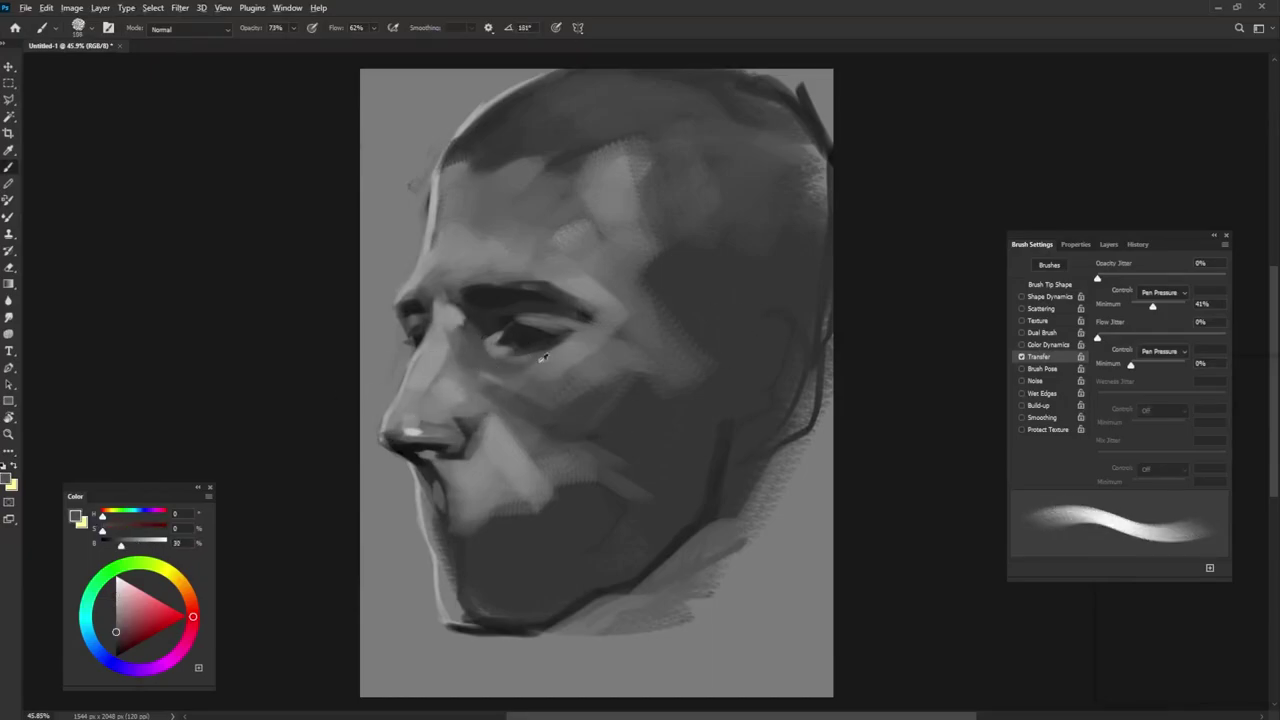
- Block in the dark upper lip and mouth line below the nose
alt+click(430, 522)
key(comma)
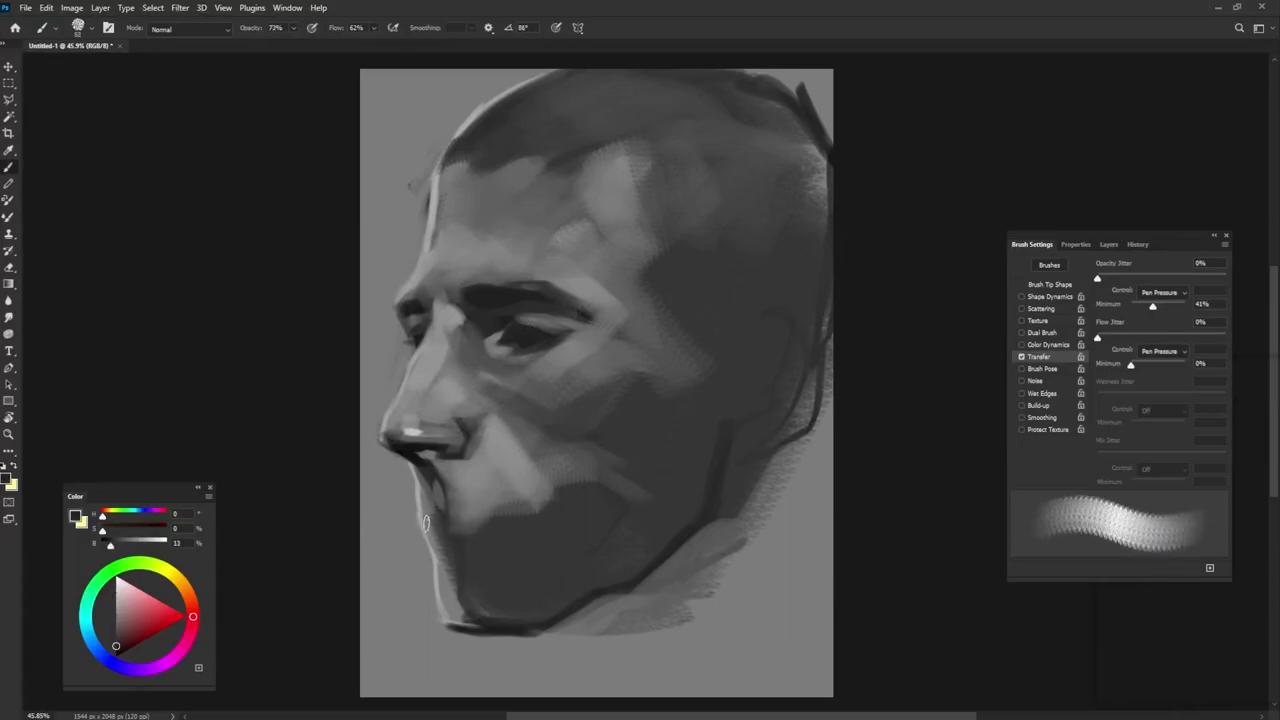
key(comma)
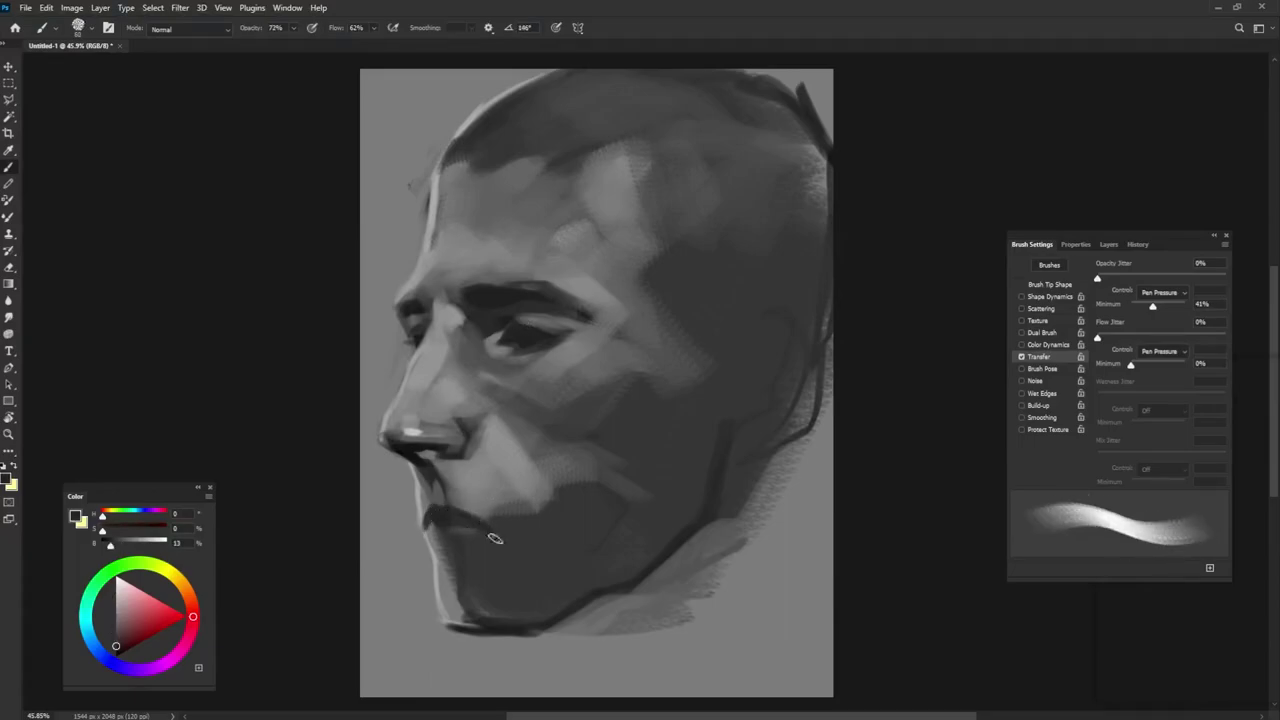
drag(486, 524, 506, 528)
- Model the near nostril wing and the philtrum with sampled light greys and dark accents
alt+click(473, 438)
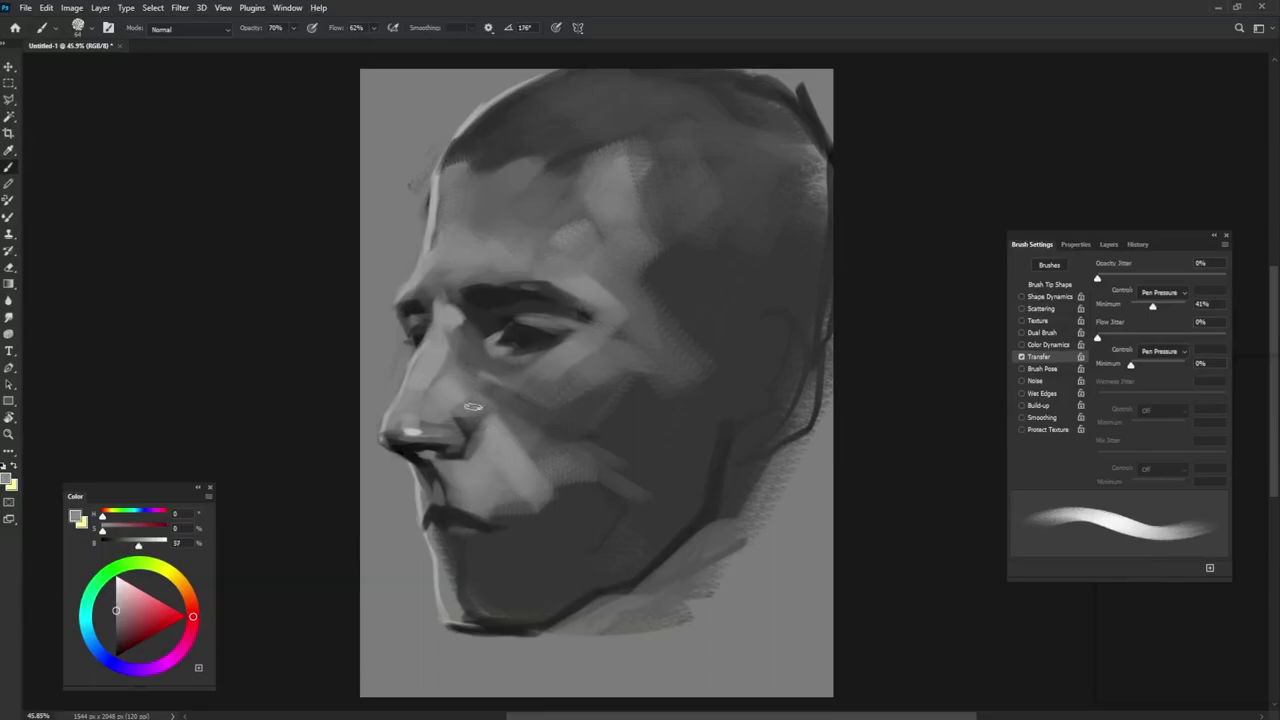
key(comma)
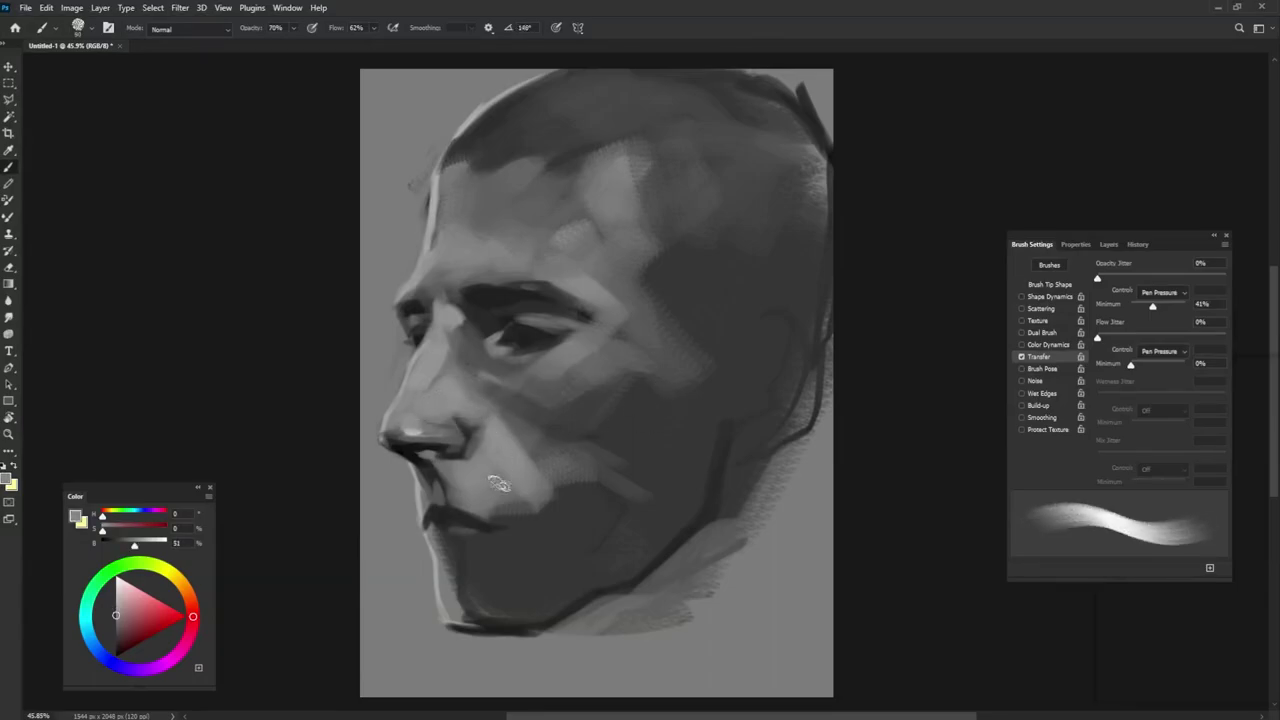
key(comma)
alt+click(421, 478)
alt+click(428, 482)
key(comma)
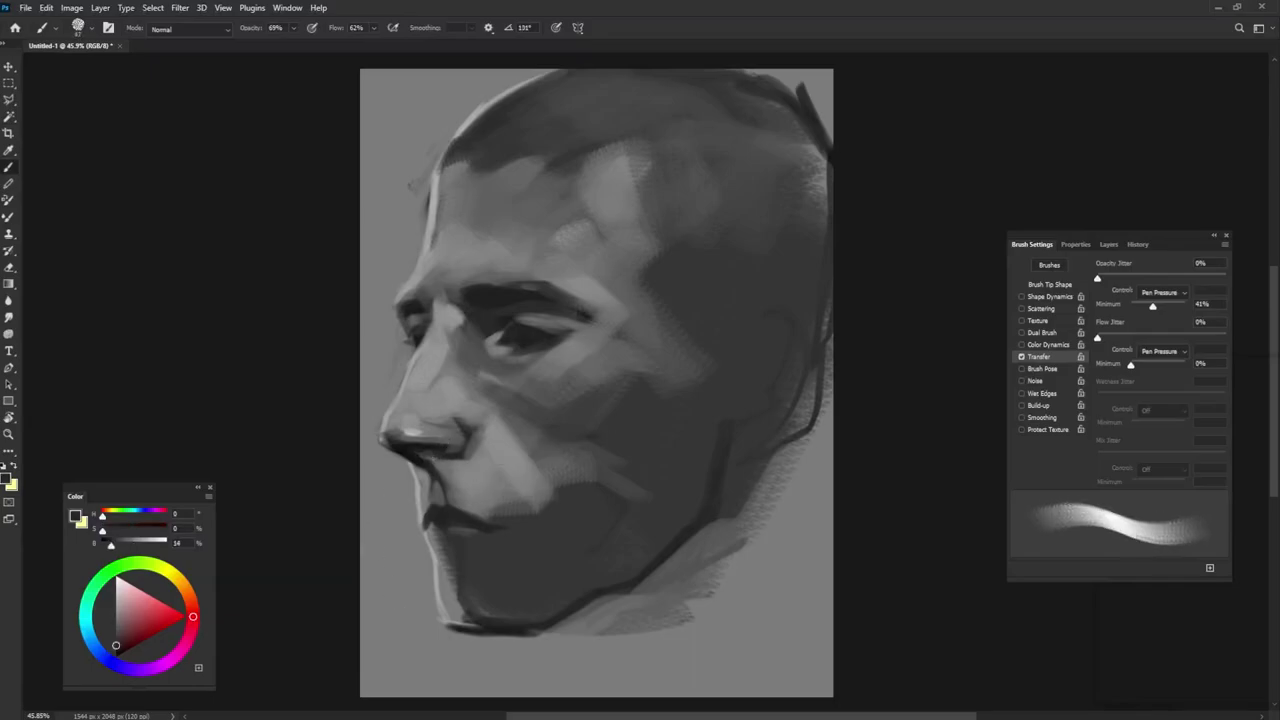
alt+click(452, 437)
key(comma)
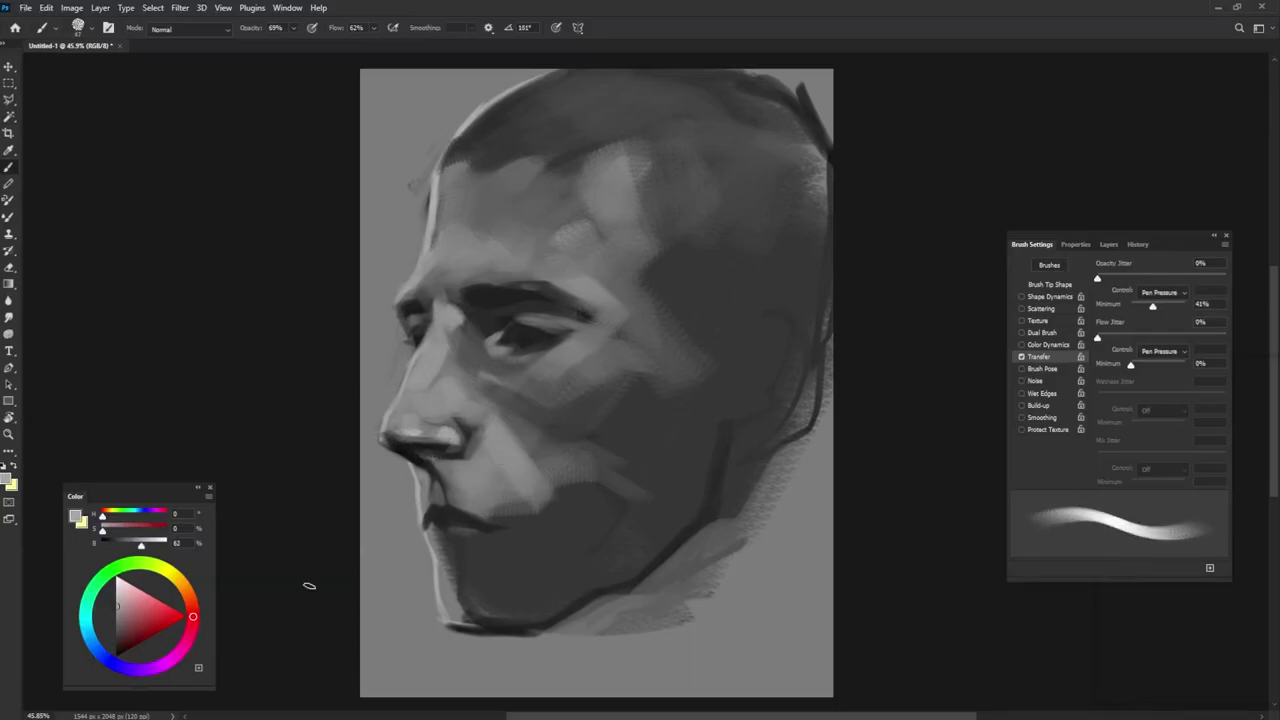
- Deepen the mouth line with near-black and start shaping the lower lip beneath it
alt+click(440, 522)
key(comma)
key(comma)
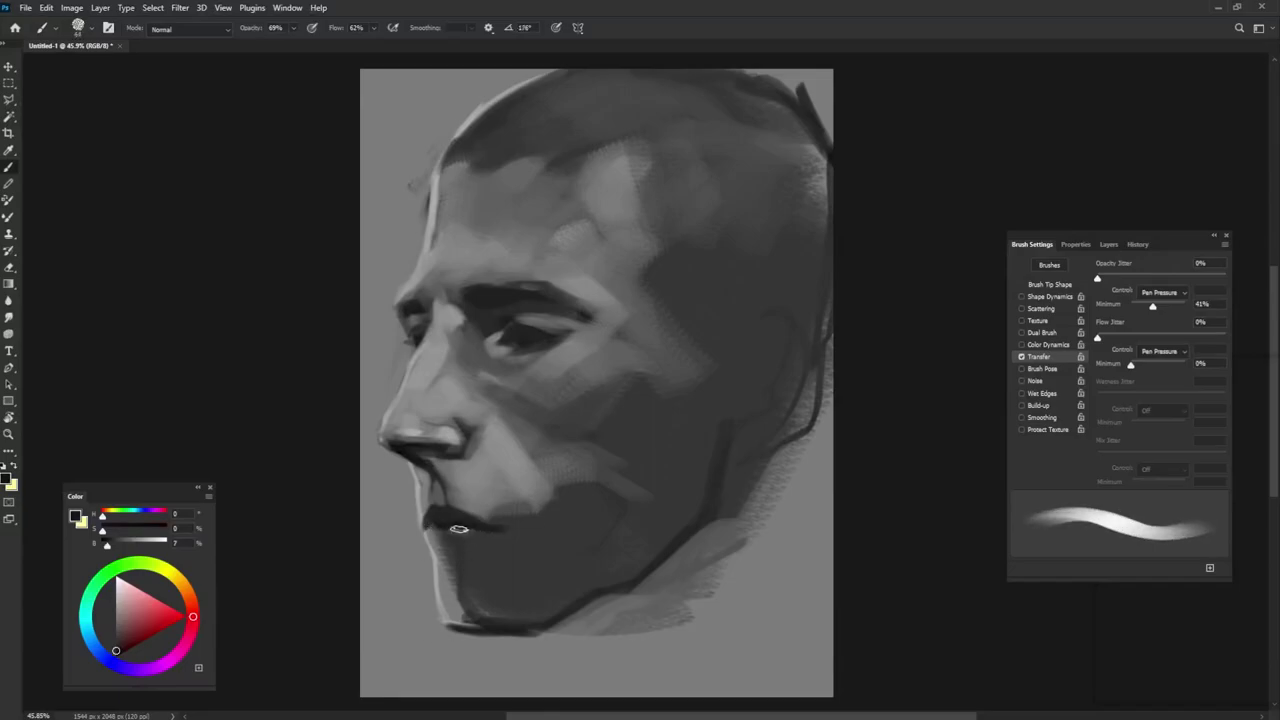
alt+click(507, 506)
mouse_move(464, 534)
mouse_down()
mouse_move(503, 543)
mouse_move(464, 547)
mouse_move(508, 538)
mouse_move(472, 544)
mouse_up()
alt+click(484, 529)
key(bracketleft)
key(bracketleft)
key(shift+Right)
key(shift+Right)
key(shift+Right)
key(shift+Right)
- Paint the lit plane of the lower lip with light grey sampled from the cheek
alt+click(514, 468)
key(shift+Left)
key(shift+Left)
key(shift+Left)
key(shift+Left)
alt+click(512, 470)
key(bracketright)
key(bracketright)
alt+click(492, 540)
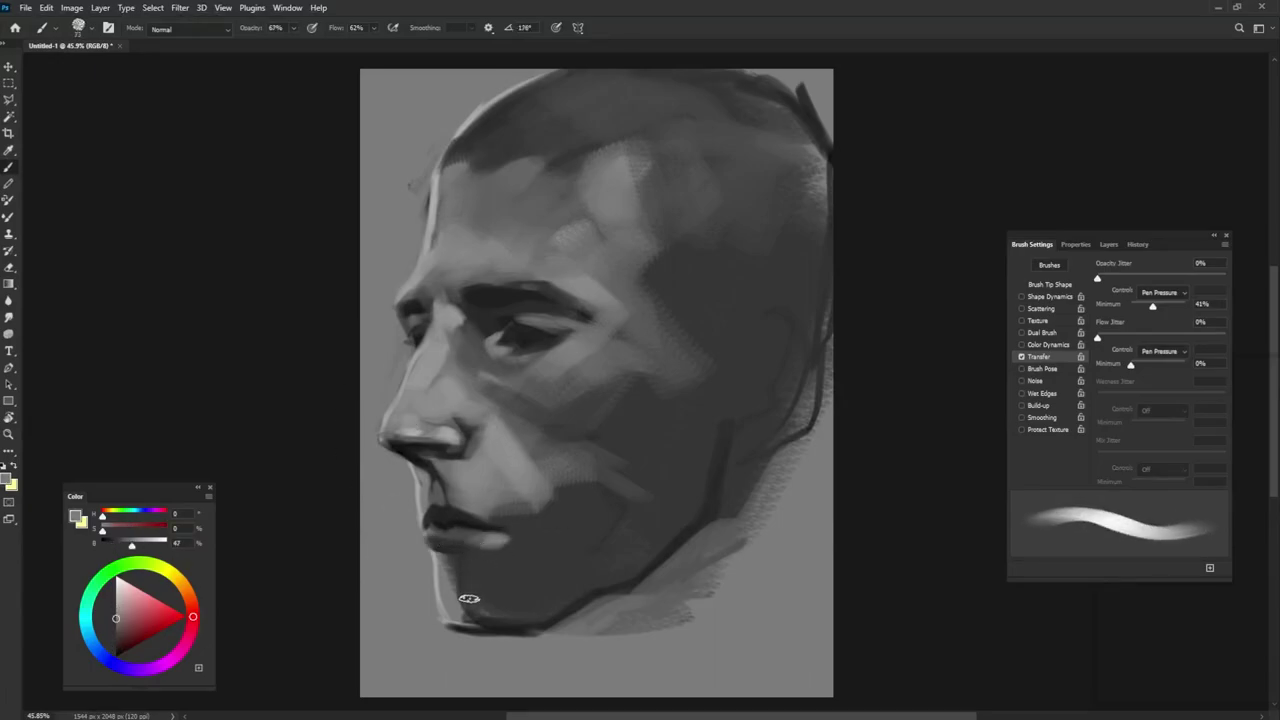
- Darken the upper lip with a dark grey sampled from the underside of the nose
alt+click(404, 445)
key(comma)
key(comma)
key(comma)
key(comma)
key(shift+Left)
key(shift+Left)
key(shift+Left)
key(shift+Left)
key(shift+Left)
key(bracketright)
- Define the upper lip's contour with a light edge and sharpen the dark shape below it
alt+click(474, 440)
alt+click(477, 452)
alt+click(464, 523)
key(shift+Right)
key(shift+Right)
drag(438, 513, 463, 509)
key(shift+Right)
alt+click(480, 424)
alt+click(464, 511)
key(bracketright)
alt+click(472, 521)
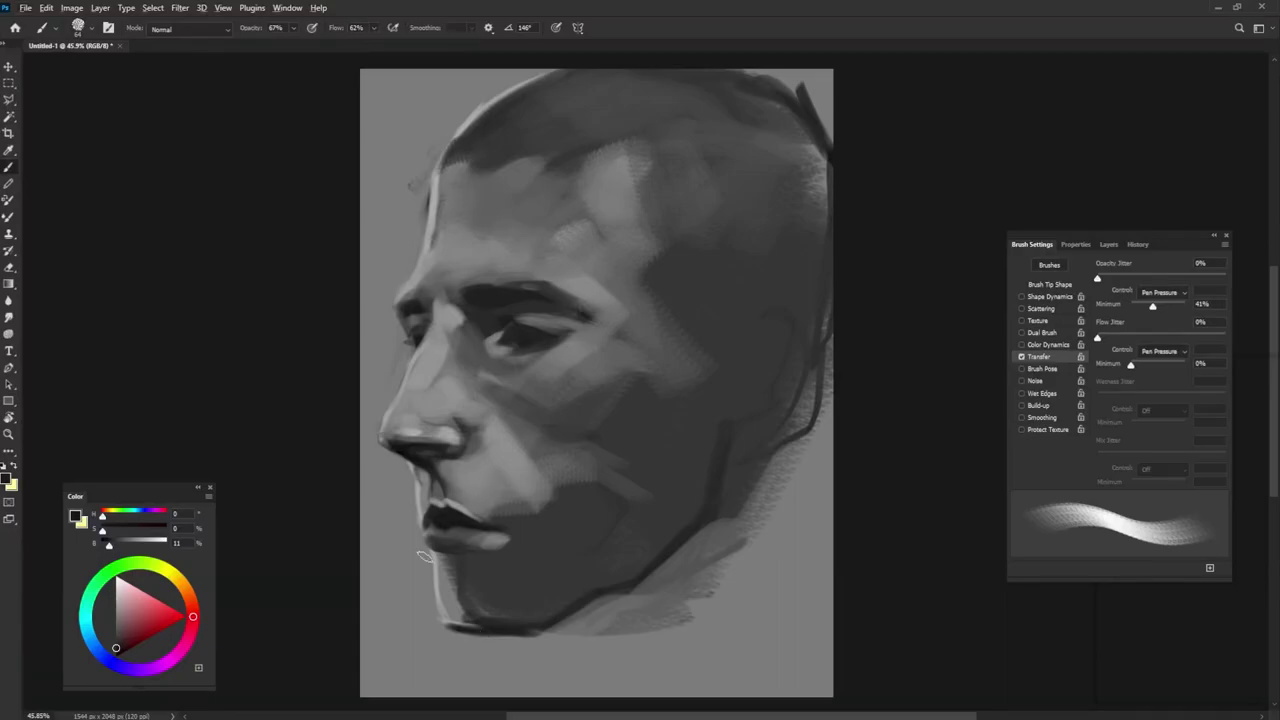
- Refine the lip edges and shade the underside of the lower lip with sampled greys
alt+right_click(481, 505)
alt+click(446, 468)
alt+right_click(477, 465)
alt+click(460, 526)
alt+right_click(459, 538)
drag(444, 556, 482, 548)
- Brush broad sampled mid greys over the cheek and down the side plane of the jaw
alt+right_click(492, 508)
alt+click(500, 491)
mouse_move(500, 491)
mouse_down()
mouse_move(534, 514)
mouse_move(591, 437)
mouse_move(604, 369)
mouse_move(630, 482)
mouse_up()
alt+click(604, 371)
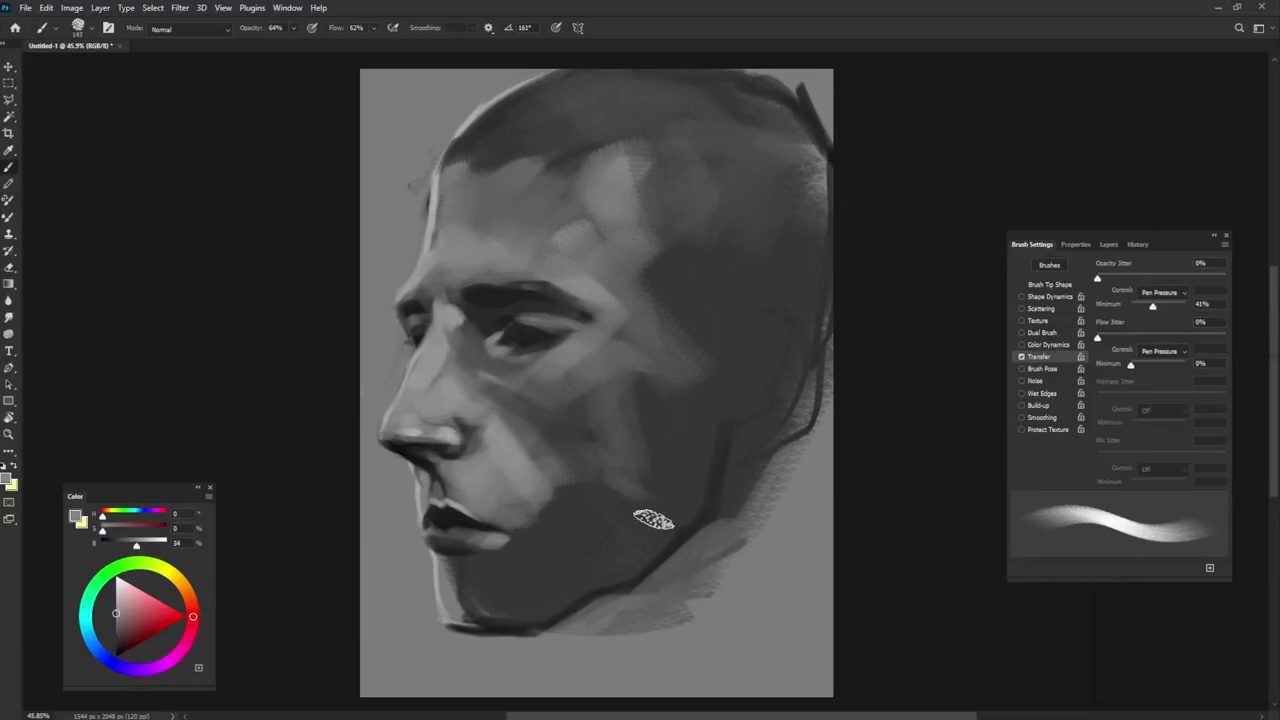
drag(684, 450, 652, 526)
alt+click(664, 490)
drag(694, 425, 650, 532)
drag(626, 366, 650, 446)
drag(645, 385, 720, 440)
- Adjust the brush opacity and blend sampled grey across the cheek below the near eye
key(6)
key(1)
alt+click(560, 429)
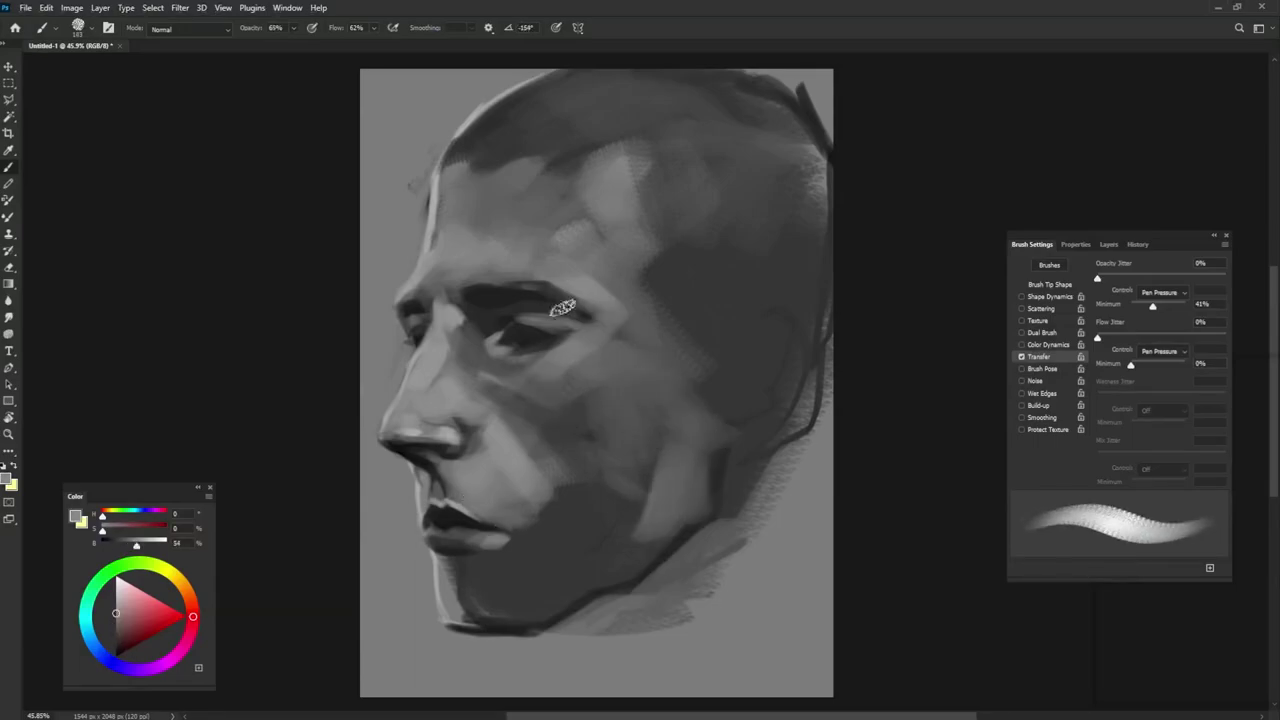
key(6)
key(5)
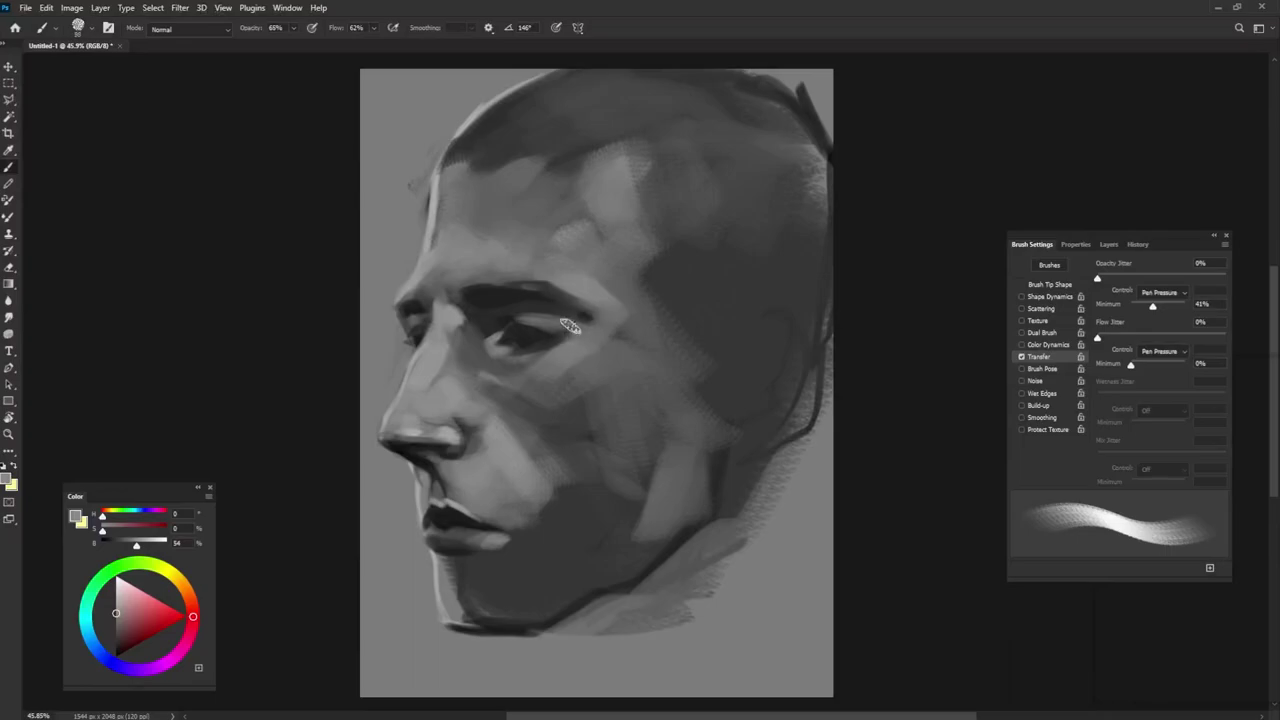
- Blend grey at the near eye's outer corner and sharpen the lid lines of both eyes with sampled near-black
drag(590, 318, 577, 320)
alt+click(515, 331)
alt+click(519, 338)
alt+click(499, 328)
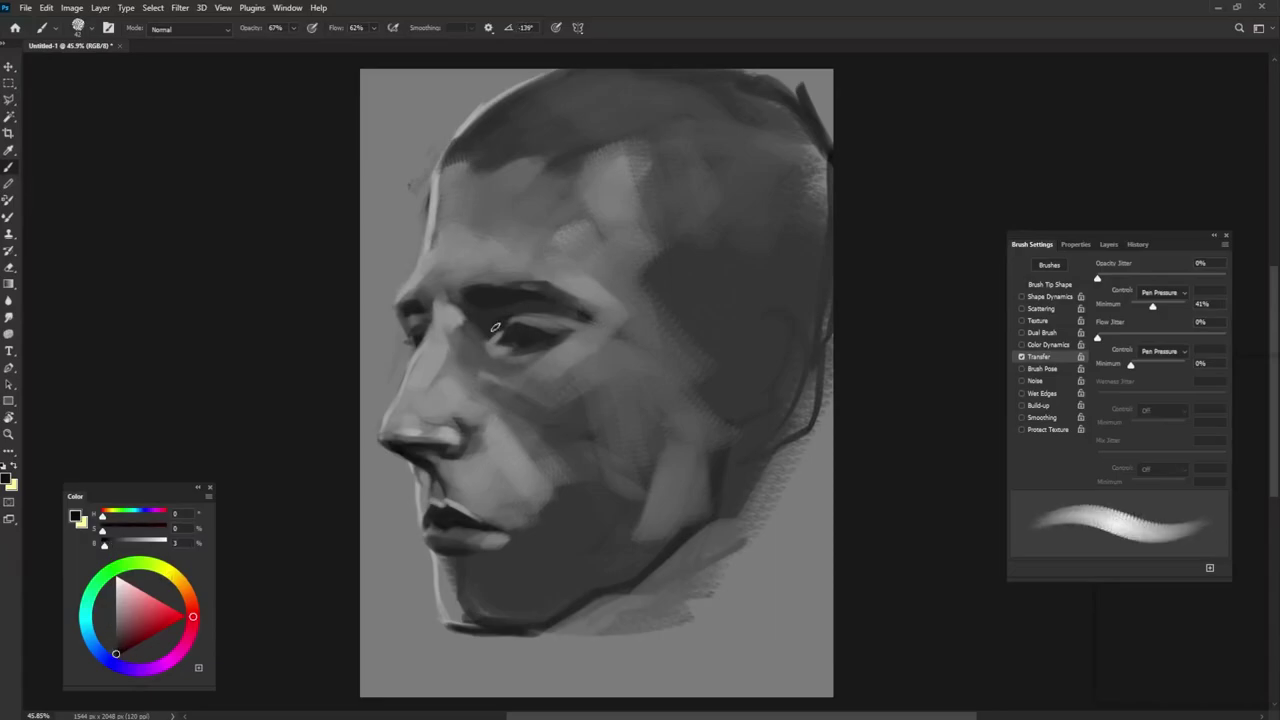
mouse_move(498, 329)
mouse_down()
mouse_move(557, 307)
mouse_move(572, 326)
mouse_up()
drag(538, 334, 528, 335)
drag(422, 328, 436, 332)
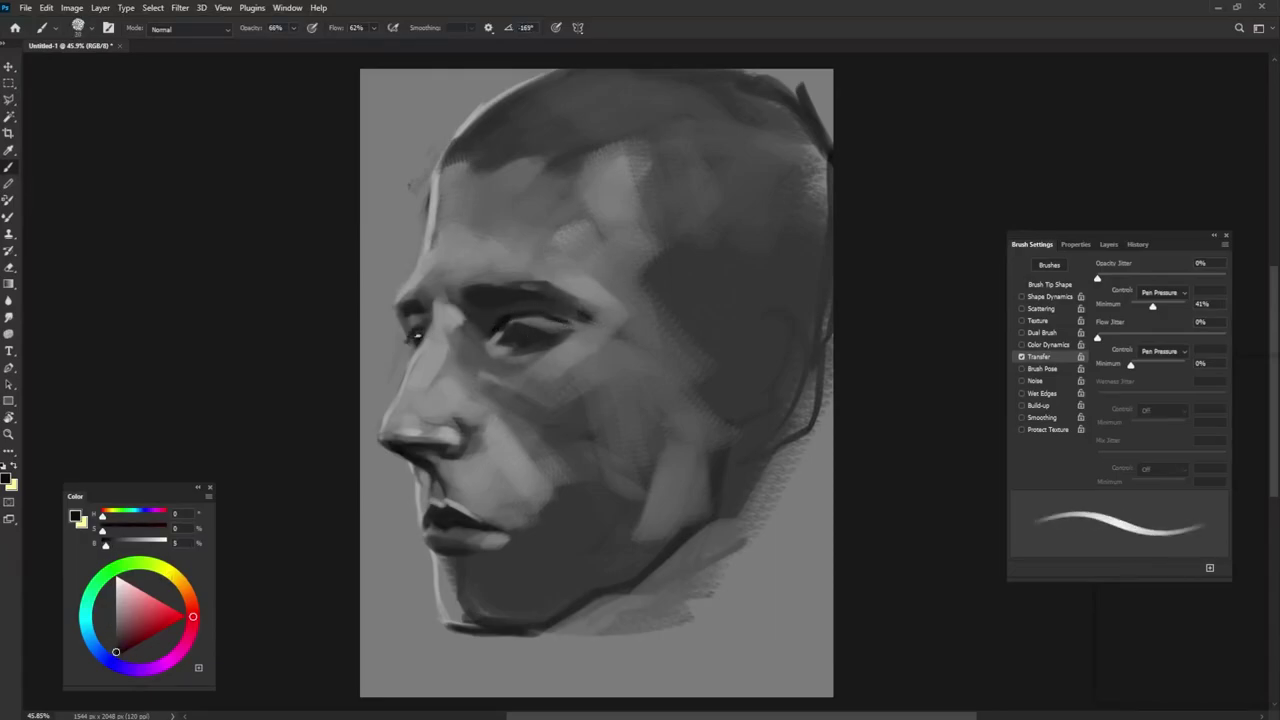
- Block in the front plane of the chin with broad strokes of sampled lighter grey
mouse_move(448, 537)
mouse_down()
mouse_move(531, 580)
mouse_move(451, 571)
mouse_move(484, 590)
mouse_move(466, 602)
mouse_move(520, 568)
mouse_move(482, 616)
mouse_up()
alt+click(486, 540)
alt+click(494, 571)
alt+click(514, 518)
alt+click(454, 576)
alt+click(442, 592)
alt+click(470, 588)
alt+click(479, 586)
alt+click(474, 583)
drag(462, 583, 545, 606)
alt+click(511, 611)
- Paint lighter grey planes from the cheek beside the mouth down to the jaw
alt+click(529, 471)
drag(582, 528, 545, 578)
mouse_move(511, 494)
mouse_down()
mouse_move(556, 484)
mouse_move(575, 514)
mouse_move(534, 494)
mouse_move(529, 516)
mouse_move(506, 476)
mouse_move(588, 480)
mouse_move(584, 457)
mouse_move(555, 434)
mouse_up()
alt+click(461, 495)
alt+click(519, 500)
alt+click(588, 481)
- Extend a sampled mid grey from the cheekbone up toward the temple beside the near eye
alt+click(520, 405)
alt+click(570, 368)
mouse_move(572, 366)
mouse_down()
mouse_move(637, 343)
mouse_move(643, 320)
mouse_move(675, 305)
mouse_up()
alt+click(632, 335)
drag(664, 334, 650, 345)
alt+click(562, 358)
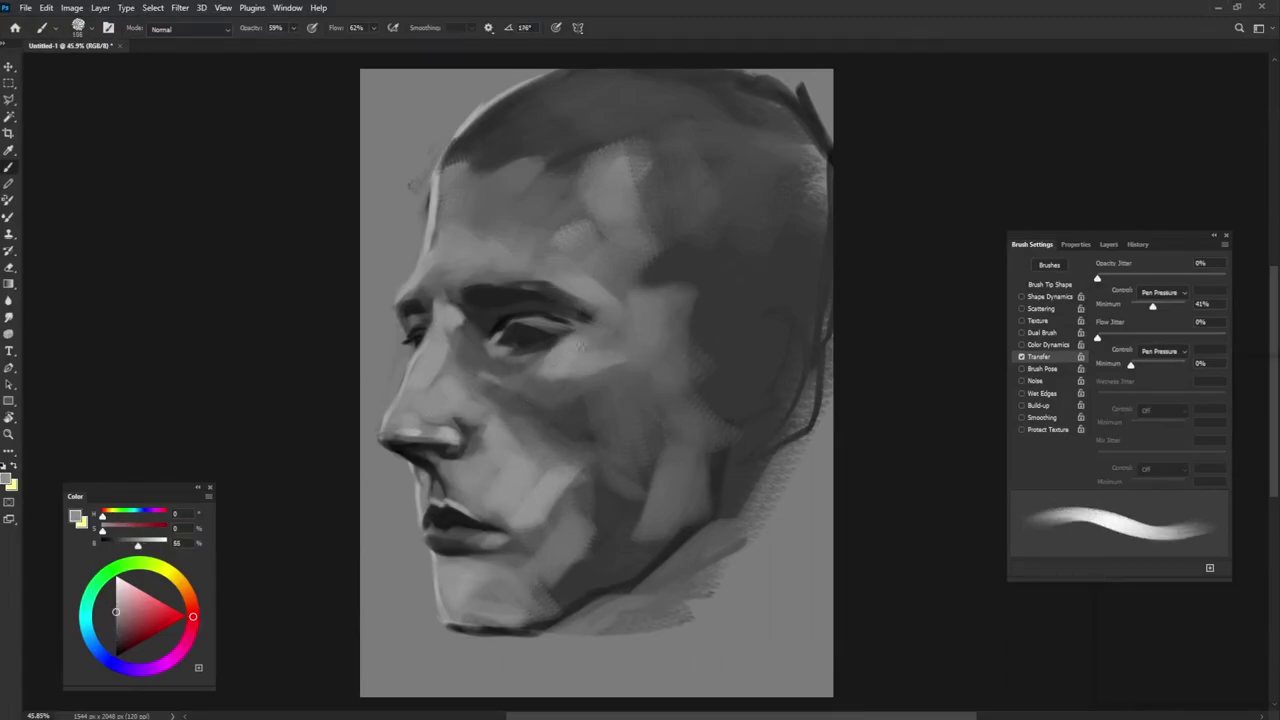
- Lighten the cheekbone below the near eye and model the cheek plane beside the nose with sampled greys
alt+click(554, 366)
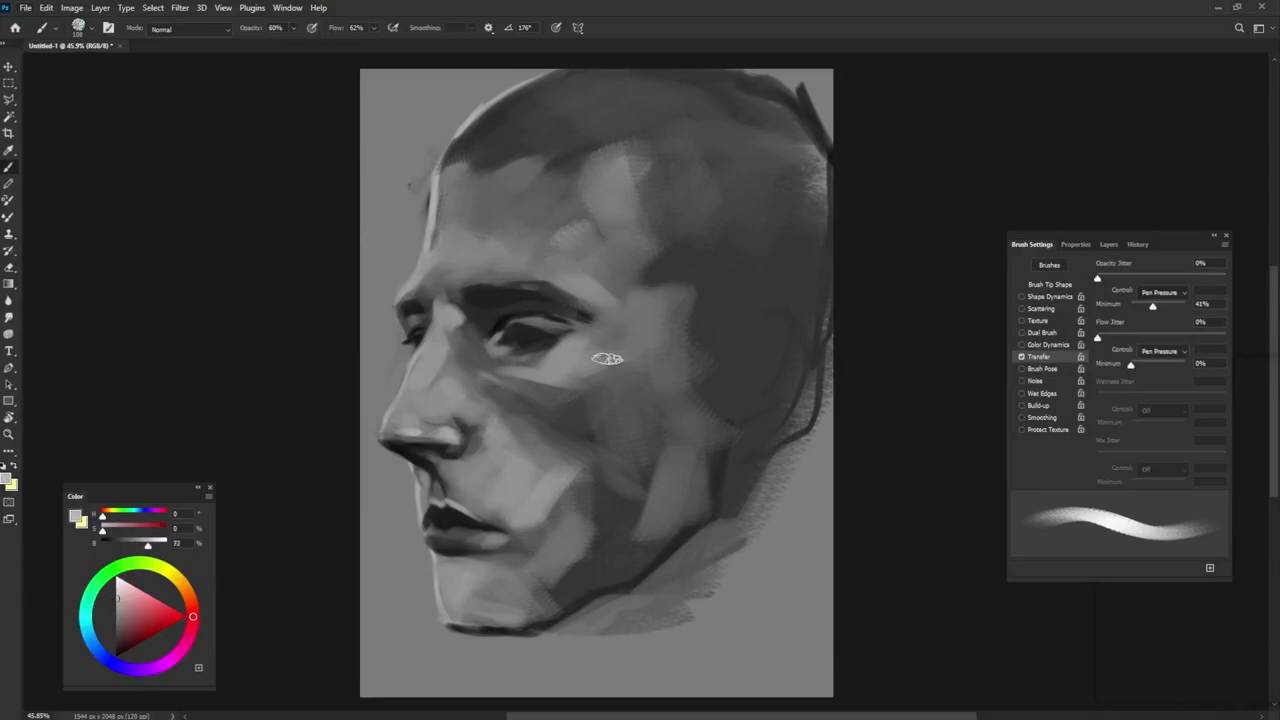
alt+click(592, 381)
drag(576, 382, 602, 396)
drag(604, 345, 623, 402)
alt+click(547, 381)
mouse_move(534, 394)
mouse_down()
mouse_move(586, 432)
mouse_move(566, 441)
mouse_up()
- Shade the lower cheek and rework the jaw plane beside the mouth corner with sampled greys
alt+click(579, 503)
mouse_move(588, 500)
mouse_down()
mouse_move(597, 574)
mouse_move(534, 596)
mouse_up()
alt+click(584, 560)
alt+click(556, 577)
mouse_move(576, 552)
mouse_down()
mouse_move(540, 580)
mouse_move(546, 529)
mouse_move(484, 577)
mouse_move(520, 571)
mouse_move(440, 574)
mouse_move(476, 579)
mouse_move(463, 598)
mouse_move(514, 594)
mouse_up()
alt+click(525, 543)
key(shift+Right)
key(shift+Right)
key(shift+Right)
- Resize the brush, rotate its tip, and sample greys from the chin for modelling the area below the lips
alt+click(555, 314)
alt+right_click(520, 571)
key(shift+Right)
key(shift+Right)
key(shift+Right)
key(shift+Right)
key(shift+Right)
key(shift+Right)
key(shift+Right)
alt+click(450, 588)
alt+click(477, 566)
alt+click(466, 590)
alt+click(470, 575)
- Rotate the brush tip further and stroke a sampled grey across the front of the chin
key(shift+Right)
key(shift+Right)
key(shift+Right)
key(shift+Right)
key(shift+Right)
key(shift+Right)
key(shift+Right)
key(shift+Right)
key(shift+Right)
alt+click(480, 588)
drag(474, 584, 448, 600)
- Paint the shadow below the lower lip and mouth corner, adjusting the brush size, tip angle and grey value
alt+click(480, 566)
alt+right_click(502, 571)
alt+click(520, 562)
key(shift+Left)
key(shift+Left)
alt+right_click(553, 534)
mouse_move(527, 558)
mouse_down()
mouse_move(514, 542)
mouse_move(503, 549)
mouse_up()
alt+click(515, 565)
click(116, 604)
click(116, 592)
click(116, 641)
alt+click(484, 562)
alt+click(487, 566)
alt+click(514, 542)
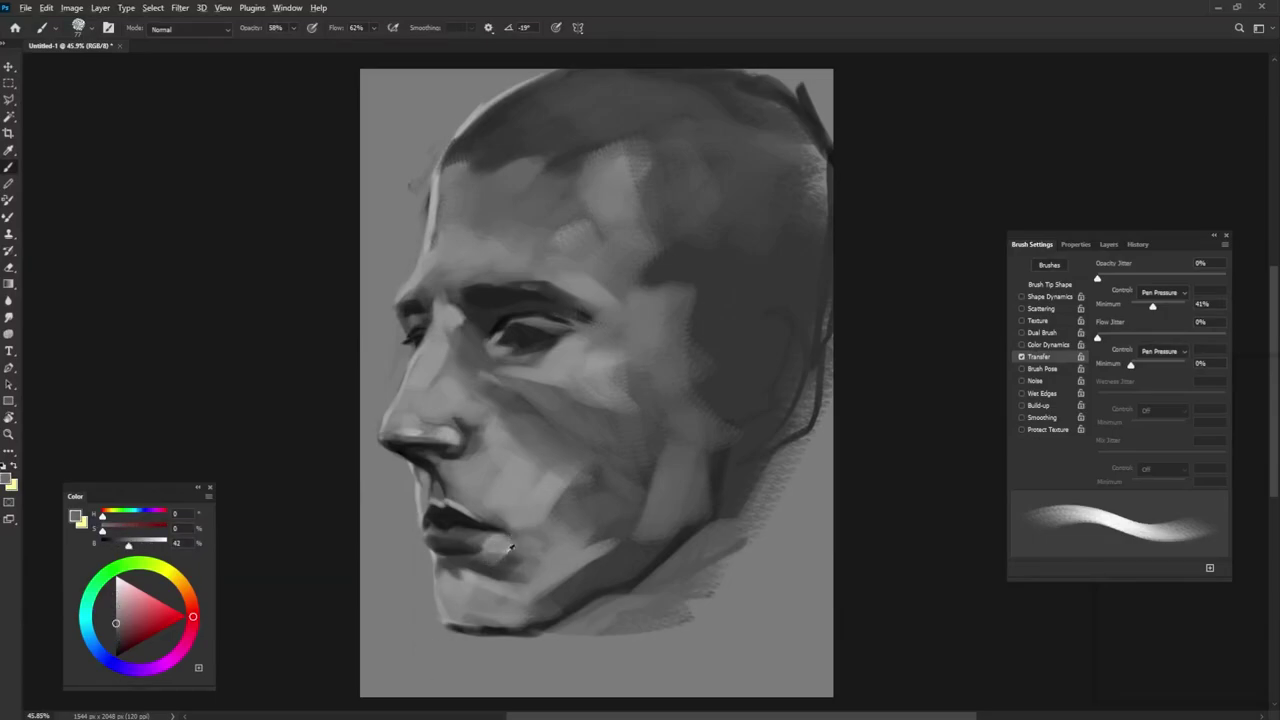
- Darken the lower plane of the chin with a larger, rotated brush and sampled greys
alt+click(476, 599)
key(shift+Right)
key(shift+Right)
key(bracketright)
key(bracketright)
alt+click(458, 627)
alt+click(465, 600)
alt+click(468, 602)
drag(462, 606, 514, 602)
key(shift+Right)
key(shift+Right)
key(shift+Right)
alt+click(464, 611)
- Refine the front edge of the lower lip with a smaller brush and sampled greys
key(bracketleft)
key(bracketleft)
key(bracketleft)
key(bracketleft)
key(bracketleft)
key(bracketleft)
key(bracketleft)
key(bracketleft)
alt+click(455, 503)
alt+right_click(455, 503)
alt+click(438, 552)
alt+right_click(435, 562)
drag(430, 538, 435, 566)
alt+click(437, 557)
alt+click(466, 494)
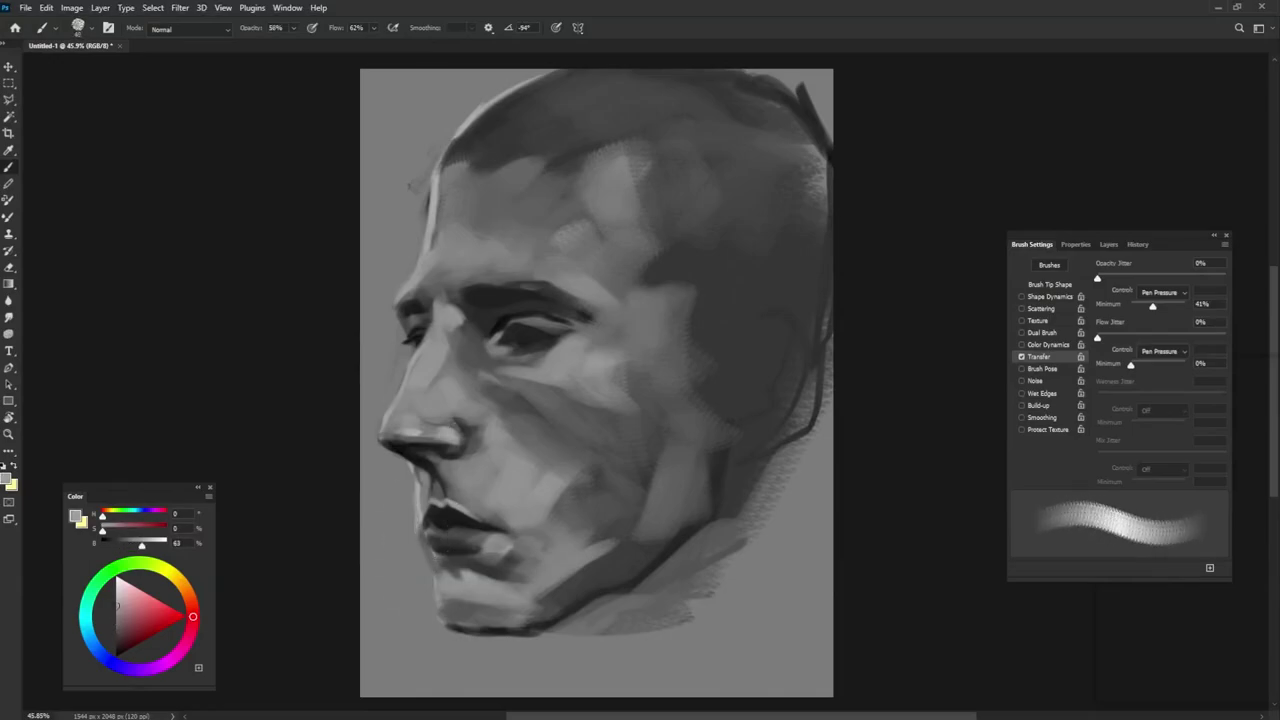
- Reshape the chin's front contour and its lower edge toward the jaw with sampled light grey
key(bracketleft)
key(bracketleft)
mouse_move(431, 612)
mouse_down()
mouse_move(458, 627)
mouse_move(439, 595)
mouse_move(491, 583)
mouse_move(470, 607)
mouse_move(530, 615)
mouse_move(547, 585)
mouse_move(500, 571)
mouse_move(560, 596)
mouse_up()
key(bracketright)
key(bracketright)
key(bracketright)
alt+click(453, 605)
alt+click(458, 581)
- Enlarge the brush and blend sampled greys along the side of the jaw below the mouth corner
key(bracketright)
key(bracketright)
key(bracketright)
alt+click(461, 559)
alt+click(471, 585)
key(bracketright)
key(bracketright)
key(bracketright)
alt+click(585, 553)
alt+click(520, 563)
alt+click(516, 562)
alt+click(543, 572)
alt+click(592, 566)
drag(610, 560, 570, 598)
- Reduce the brush size and define the jawline from below the cheek to the underside of the chin
key(bracketleft)
key(bracketleft)
alt+click(606, 588)
key(bracketleft)
mouse_move(616, 562)
mouse_down()
mouse_move(560, 606)
mouse_move(521, 622)
mouse_move(468, 617)
mouse_move(482, 622)
mouse_up()
alt+click(474, 524)
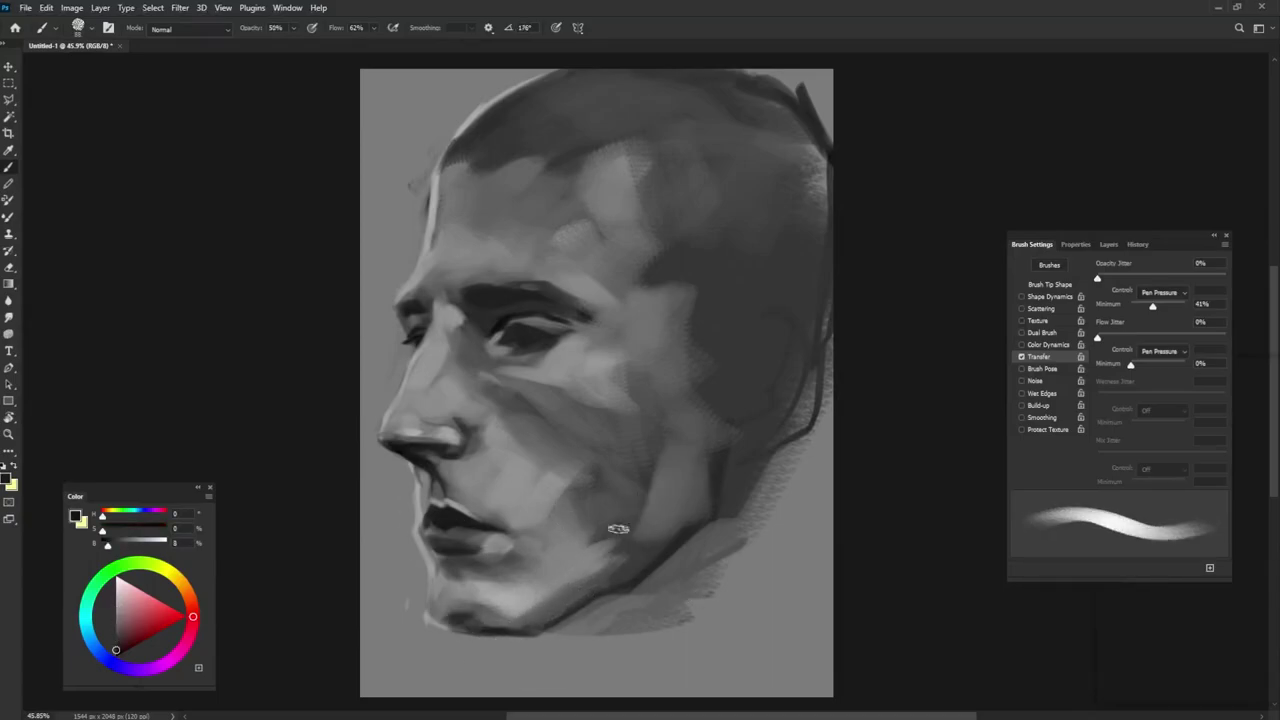
- Deepen the cheek hollow and the shadow below the cheekbone with sampled darker greys
drag(660, 488, 650, 504)
alt+click(589, 481)
mouse_move(592, 474)
mouse_down()
mouse_move(612, 504)
mouse_move(594, 495)
mouse_up()
drag(577, 423, 509, 449)
alt+click(516, 333)
alt+click(507, 453)
alt+click(421, 537)
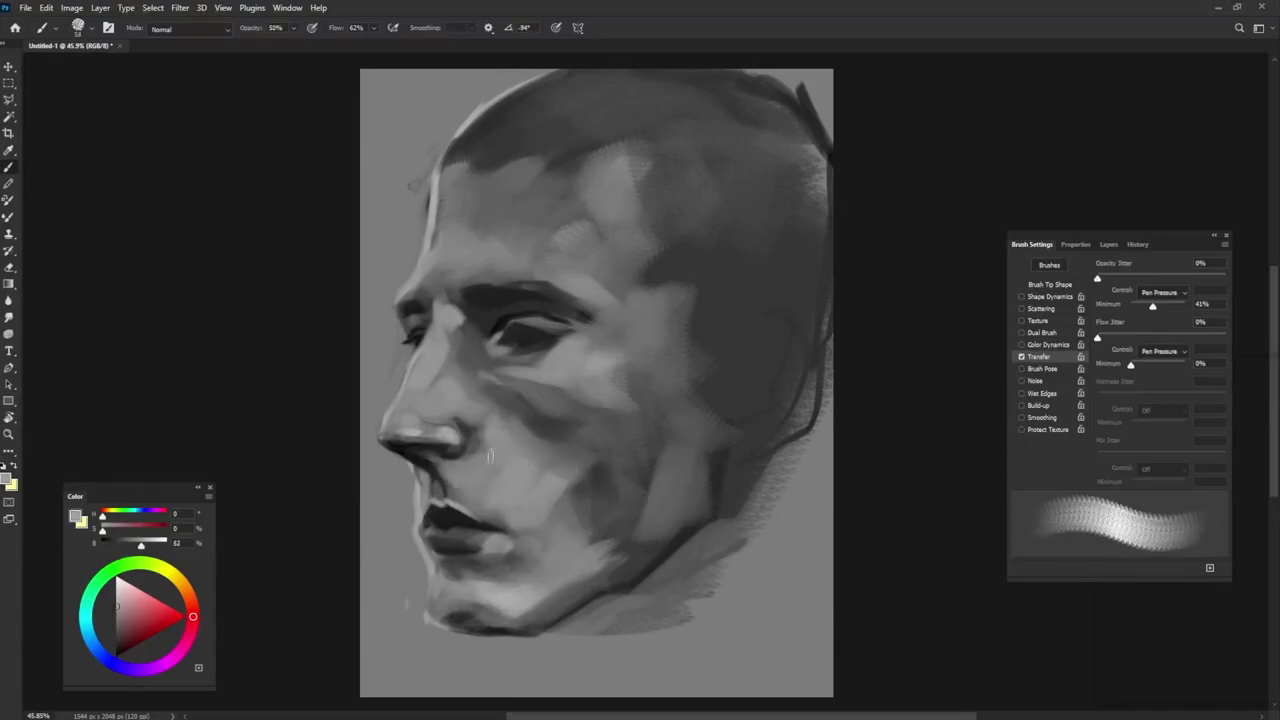
- Blend sampled grey over the cheekbone and carry it up the edge of the temple
drag(605, 353, 634, 354)
alt+click(636, 352)
drag(660, 312, 660, 230)
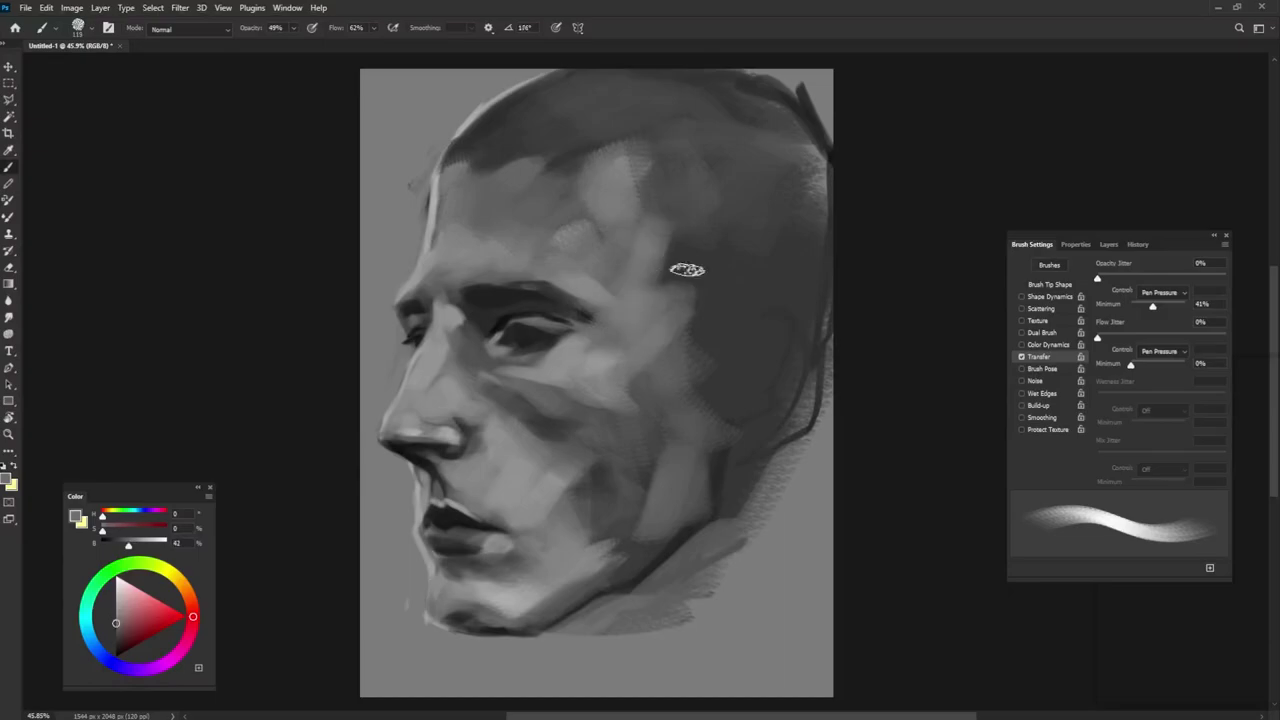
- Extend the lighter cheekbone plane back toward the ear and lighten the rear of the jaw
mouse_move(674, 318)
mouse_down()
mouse_move(724, 398)
mouse_move(709, 395)
mouse_up()
alt+click(640, 389)
alt+click(553, 477)
drag(642, 495, 728, 426)
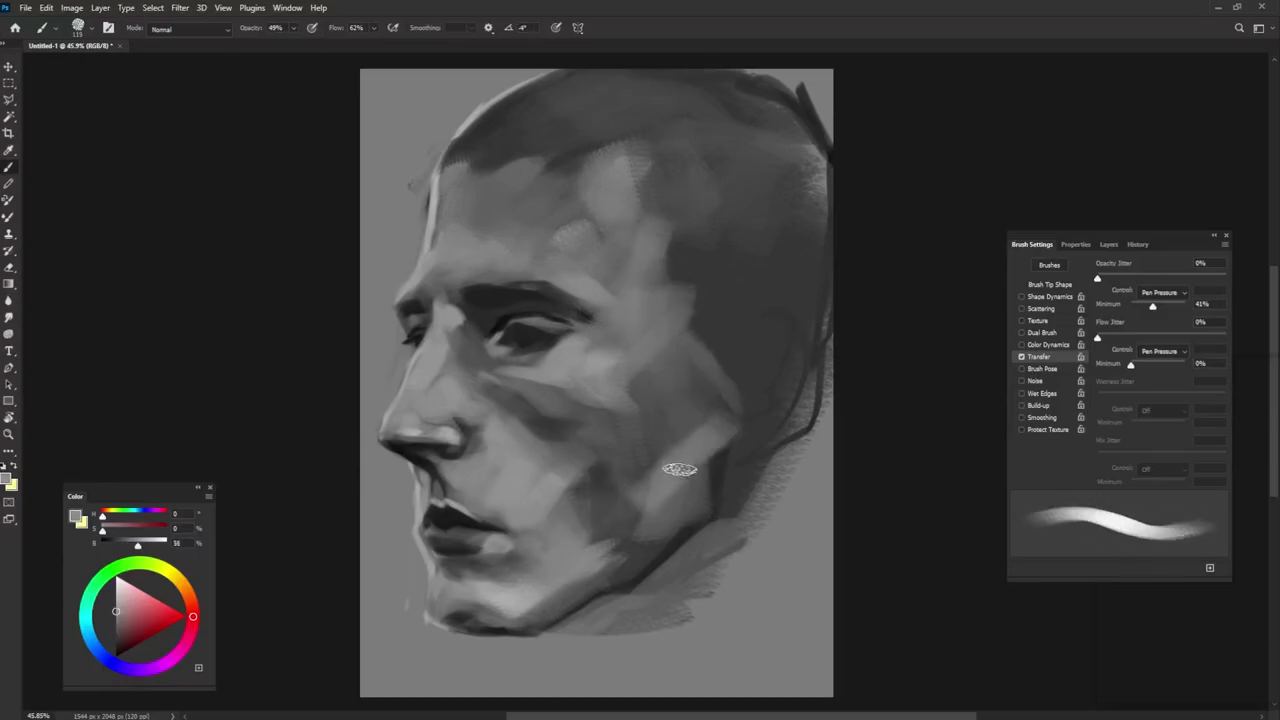
- Paint sampled grey up the rear of the jaw, adjust the brush angle and carry the tone down toward the chin
alt+click(664, 527)
drag(640, 562, 697, 479)
key(shift+Right)
key(shift+Right)
key(shift+Right)
key(shift+Right)
key(shift+Right)
drag(634, 549, 572, 570)
- Resample greys to touch up the lower lip and redefine the front contour of the chin below it
alt+click(664, 500)
alt+click(614, 570)
key(shift+Left)
key(shift+Left)
key(shift+Left)
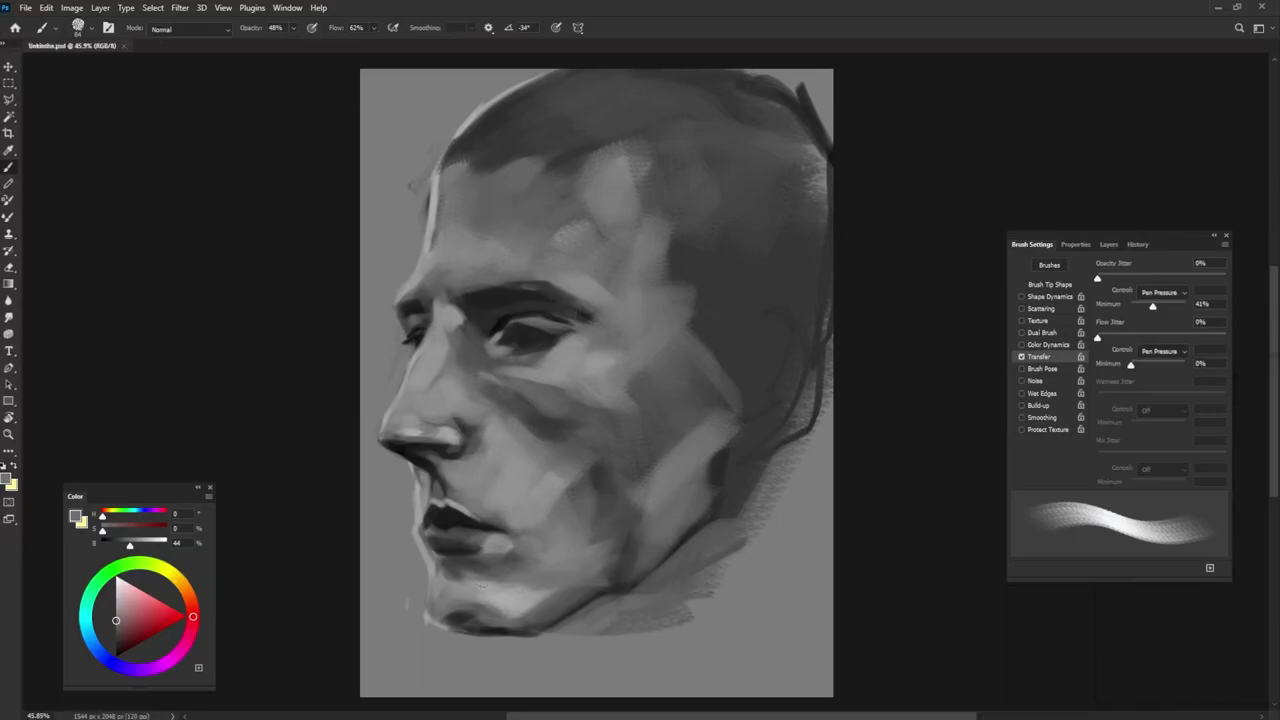
drag(472, 540, 454, 540)
alt+click(496, 544)
alt+click(435, 590)
drag(438, 571, 428, 610)
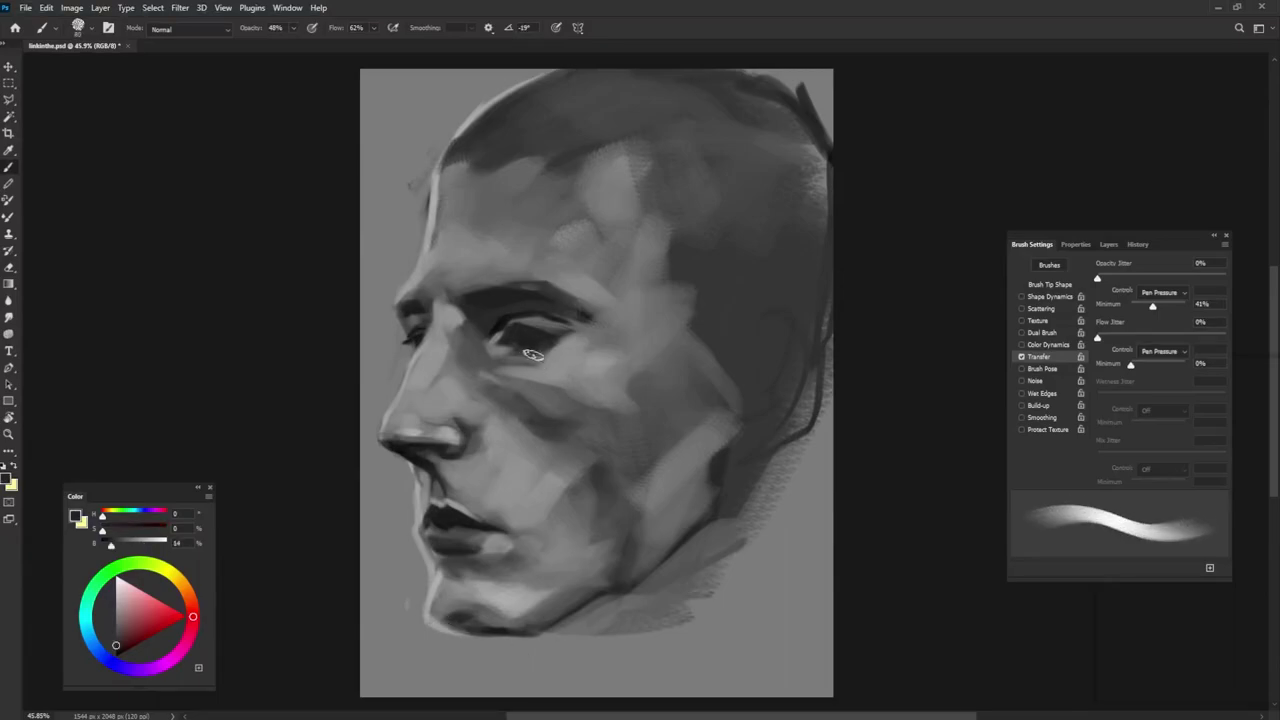
- Soften the rough neck strokes under the jawline with sampled background grey
alt+click(562, 339)
alt+click(563, 634)
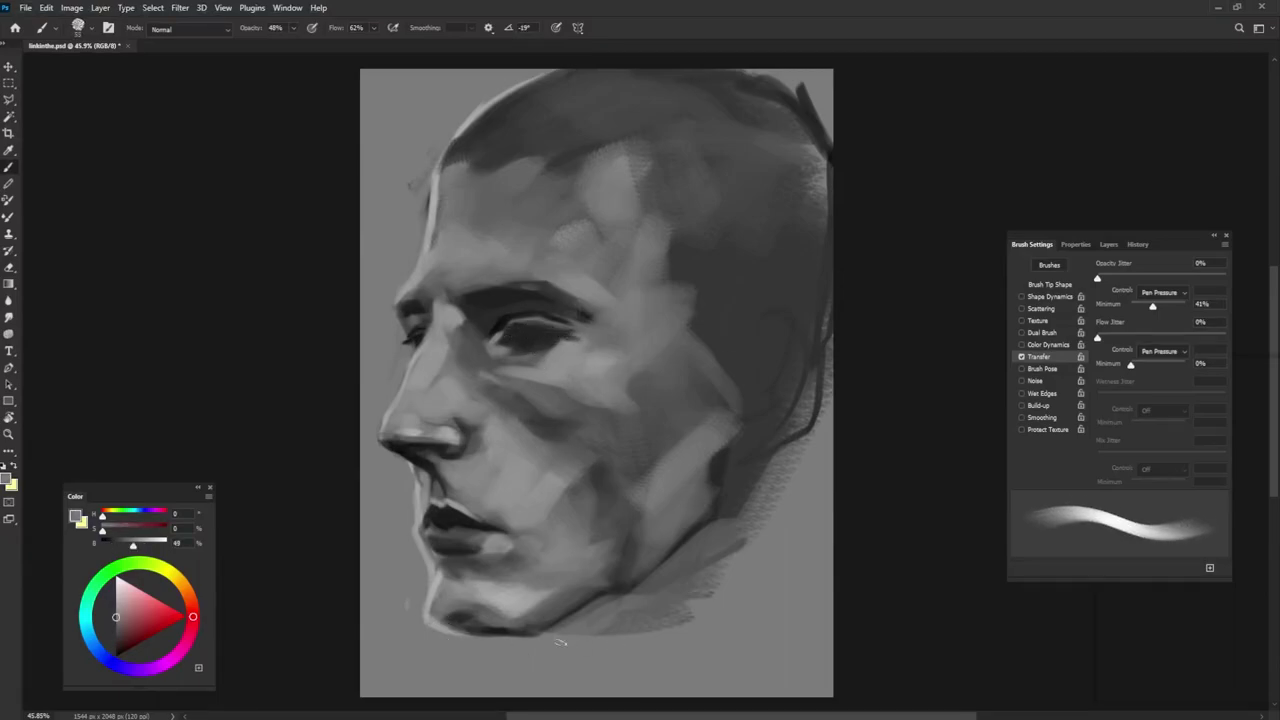
drag(572, 622, 738, 532)
drag(617, 626, 745, 545)
- Block in the ear's front edge, top curve and rear rim with lighter grey sampled from the cheek
alt+click(713, 478)
alt+click(710, 434)
drag(734, 415, 768, 407)
mouse_move(711, 350)
mouse_down()
mouse_move(738, 309)
mouse_move(780, 303)
mouse_up()
mouse_move(774, 309)
mouse_down()
mouse_move(795, 348)
mouse_move(765, 432)
mouse_up()
mouse_move(722, 354)
mouse_down()
mouse_move(770, 340)
mouse_move(741, 333)
mouse_move(711, 390)
mouse_up()
- Blend the cheek into the front of the ear and block in the inner ear hollow with near-black
alt+click(535, 344)
alt+click(451, 427)
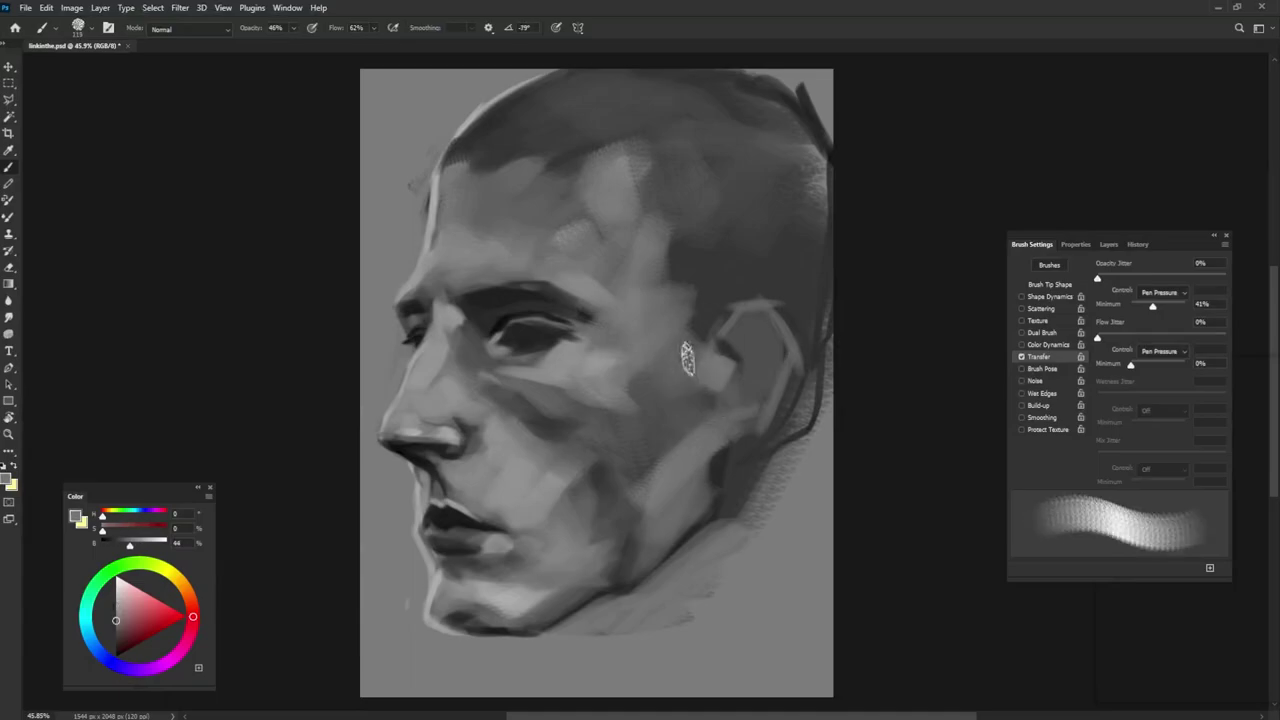
alt+click(715, 337)
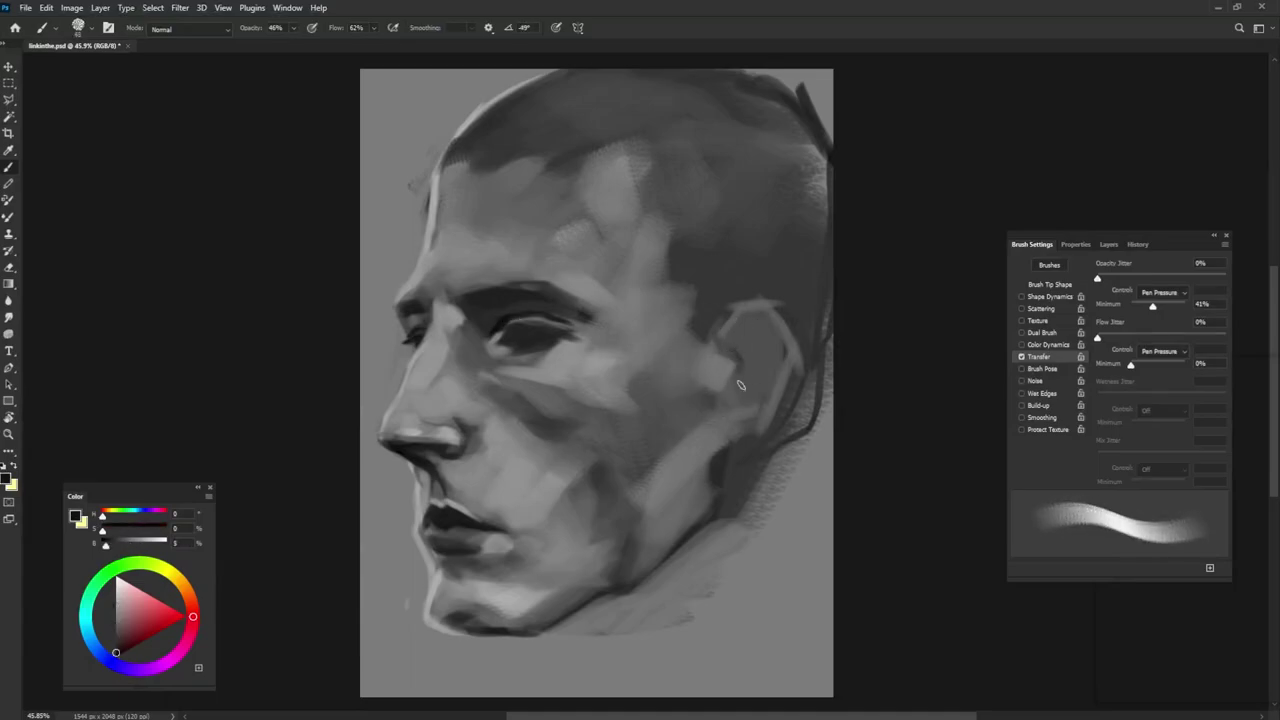
mouse_move(741, 370)
mouse_down()
mouse_move(737, 332)
mouse_move(759, 316)
mouse_move(778, 370)
mouse_move(781, 357)
mouse_move(770, 392)
mouse_move(749, 378)
mouse_move(752, 356)
mouse_move(749, 383)
mouse_move(748, 341)
mouse_move(750, 403)
mouse_up()
alt+click(750, 360)
key(shift+Right)
key(shift+Right)
key(shift+Right)
key(shift+Right)
key(shift+Right)
key(shift+Right)
key(shift+Right)
key(shift+Right)
key(shift+Right)
- Paint a lighter fold inside the ear and carry sampled grey down the hollow with a rotated brush tip
alt+click(458, 508)
key(shift+Right)
key(shift+Right)
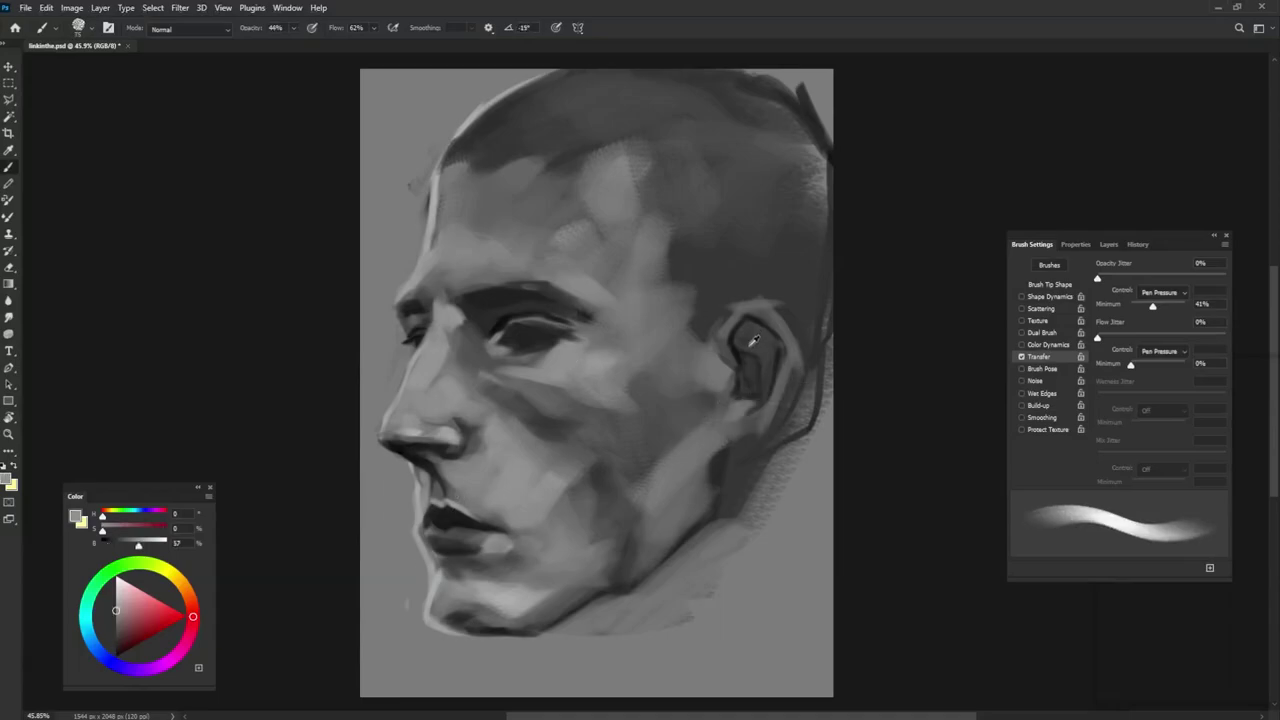
alt+click(762, 345)
key(shift+Right)
key(shift+Right)
key(shift+Right)
key(shift+Right)
drag(761, 350, 748, 401)
- Refine the inner ear folds and earlobe with sampled light and dark greys, varying the brush angle
alt+click(741, 367)
key(shift+Left)
key(shift+Left)
key(shift+Left)
key(shift+Left)
alt+click(763, 348)
key(shift+Right)
key(shift+Right)
key(shift+Right)
key(shift+Right)
alt+click(764, 445)
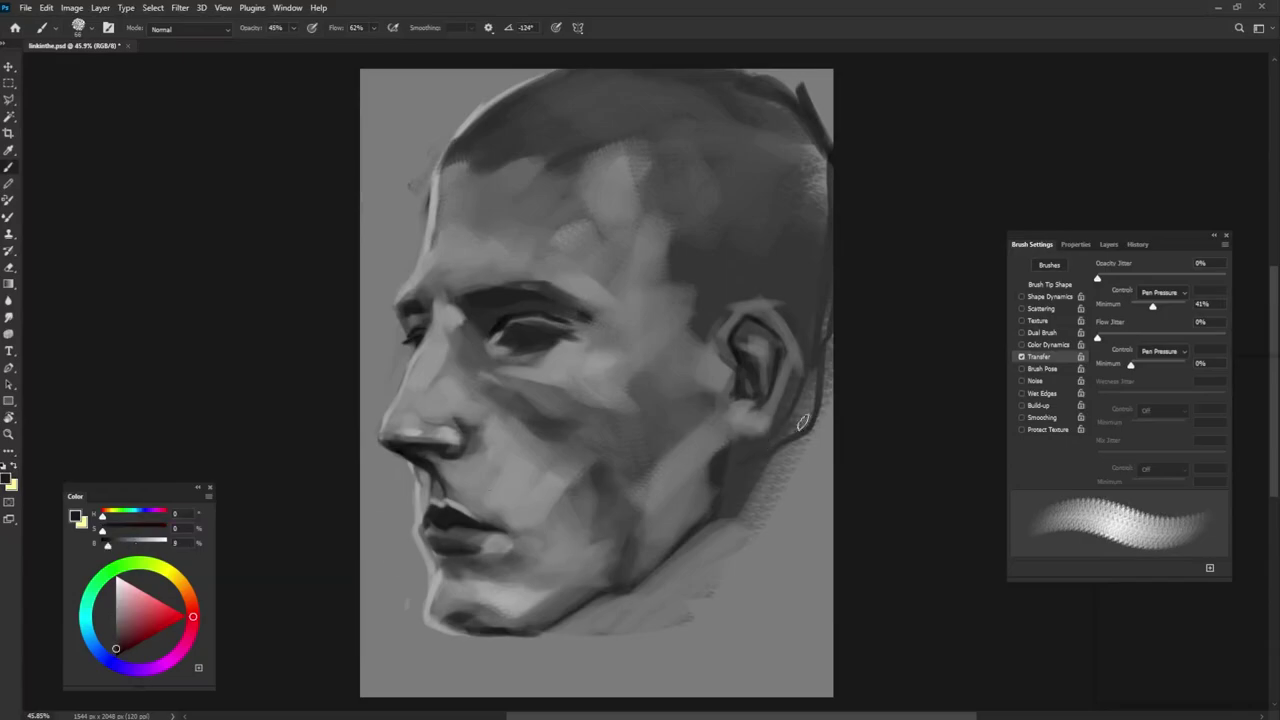
- Raise the brush opacity to 99% and draw dark accents under the earlobe, along the rear rim and over the ear's top
key(0)
alt+click(745, 433)
key(shift+Right)
key(shift+Left)
key(shift+Left)
mouse_move(738, 431)
mouse_down()
mouse_move(769, 436)
mouse_move(801, 369)
mouse_up()
drag(706, 334, 775, 301)
- Sharpen the hairline in front of the ear and extend the dark hair tone over the upper temple
alt+click(740, 314)
alt+click(670, 306)
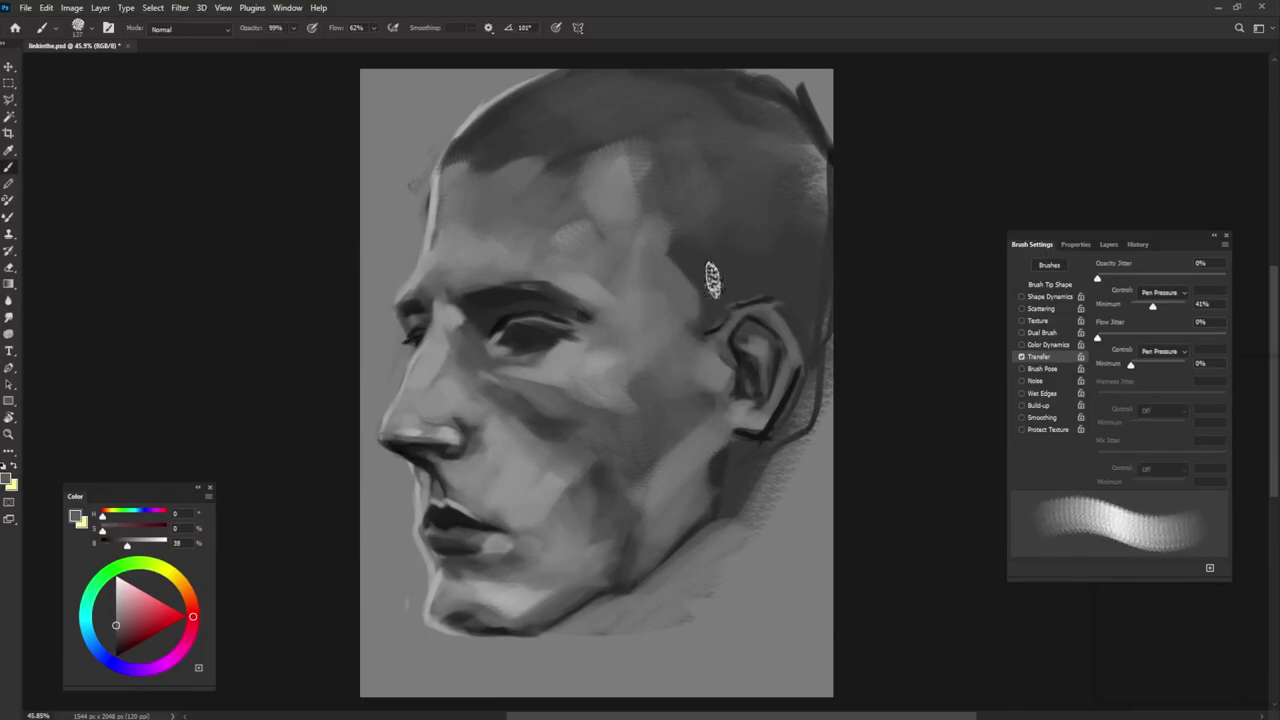
alt+click(671, 294)
mouse_move(688, 230)
mouse_down()
mouse_move(647, 195)
mouse_move(643, 158)
mouse_up()
key(9)
key(9)
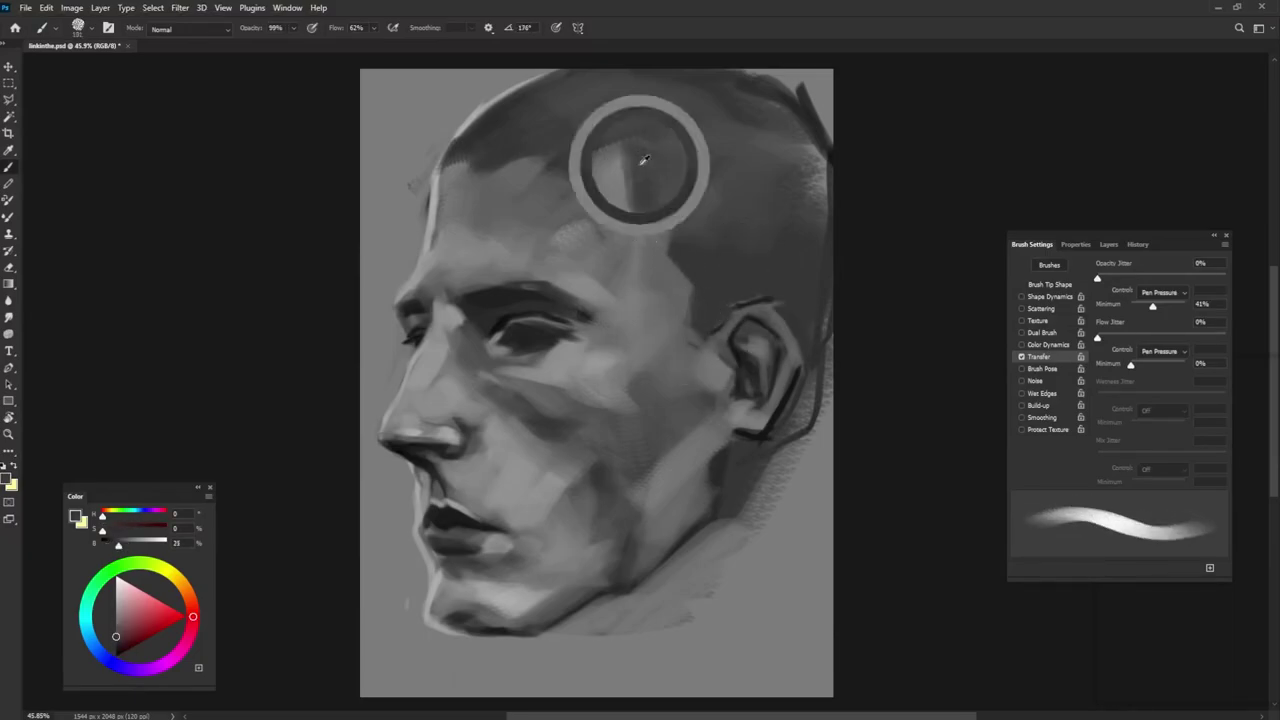
- Lower the brush flow to 21% and blend the upper temple and forehead hairline with sampled greys
drag(371, 32, 330, 38)
drag(637, 166, 628, 168)
alt+click(602, 190)
mouse_move(612, 187)
mouse_down()
mouse_move(640, 176)
mouse_move(522, 168)
mouse_up()
alt+click(600, 138)
alt+click(613, 209)
- Lighten the upper back of the head with soft strokes of sampled mid-grey
mouse_move(760, 143)
mouse_down()
mouse_move(808, 186)
mouse_move(800, 198)
mouse_up()
alt+click(820, 179)
drag(774, 168, 768, 225)
drag(786, 129, 722, 92)
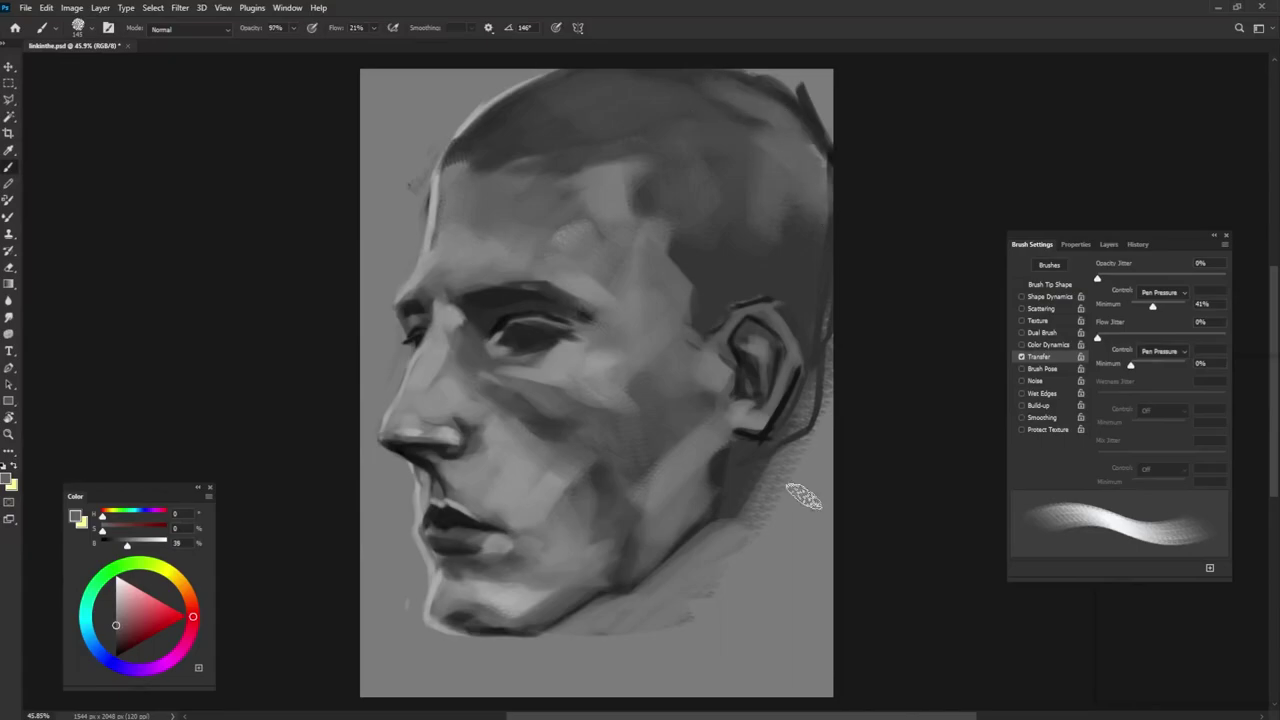
- Rotate the brush tip and paint background grey behind the ear and jaw to clear the rough neck strokes
key(shift+Right)
key(shift+Right)
key(shift+Right)
key(shift+Right)
key(shift+Right)
key(shift+Right)
key(shift+Right)
alt+click(781, 450)
mouse_move(816, 377)
mouse_down()
mouse_move(748, 477)
mouse_move(734, 578)
mouse_move(668, 582)
mouse_up()
- Blend the rear jaw plane below the earlobe into its surroundings with sampled greys
alt+click(805, 449)
alt+click(706, 437)
key(shift+Right)
key(shift+Right)
key(shift+Right)
drag(731, 473, 790, 424)
alt+click(752, 470)
drag(761, 303, 762, 306)
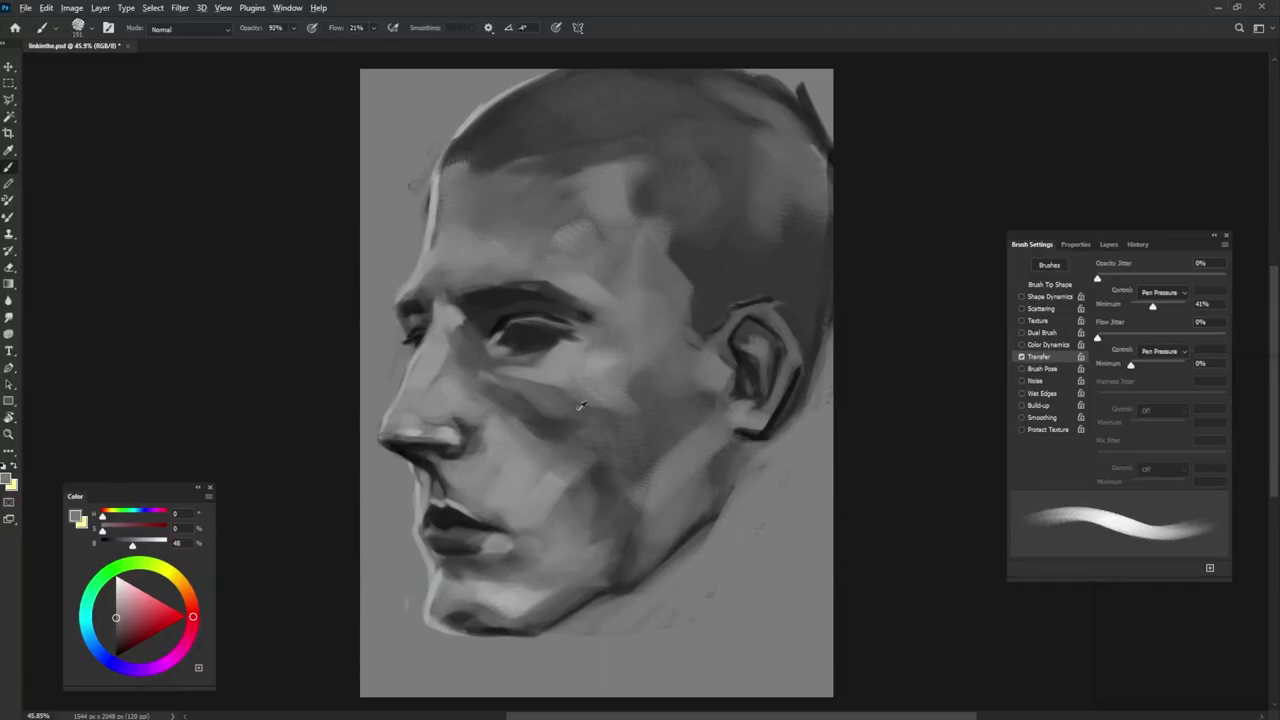
- Reduce the brush size and try a lighter eyeball, dark iris and lower lid on the near eye
alt+click(518, 338)
key(bracketleft)
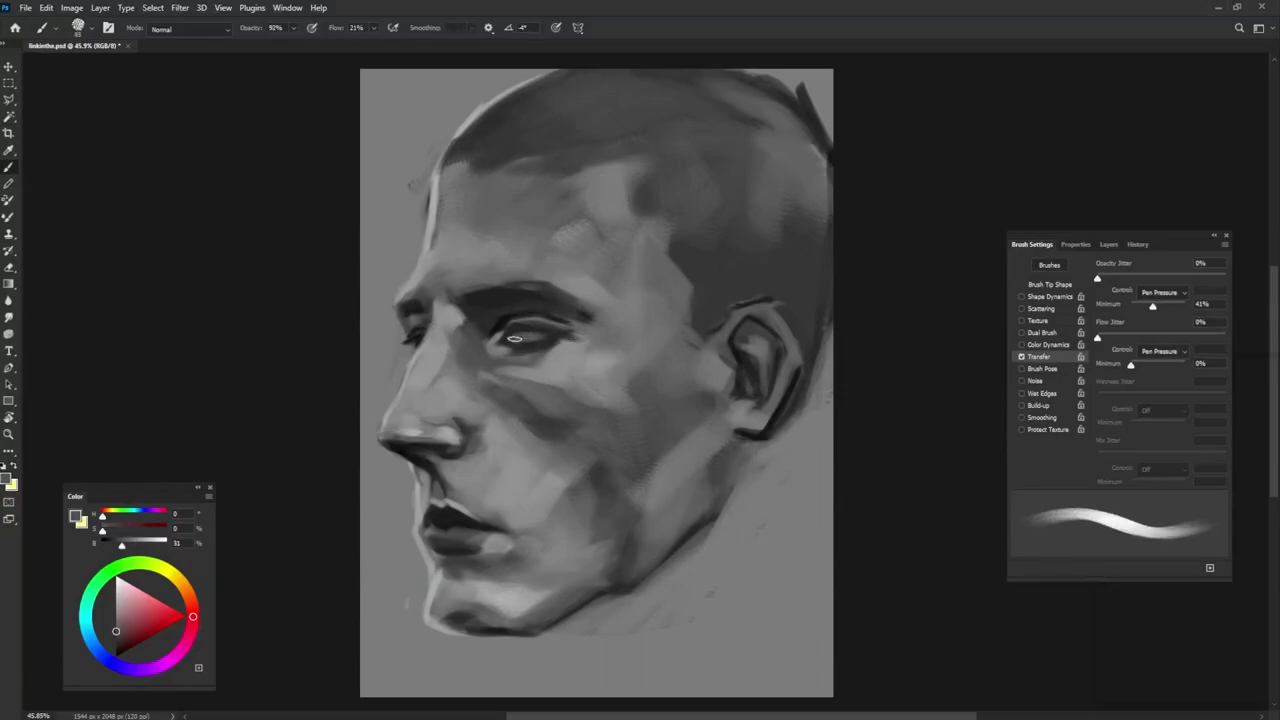
alt+click(503, 328)
mouse_move(536, 338)
mouse_down()
mouse_move(508, 347)
mouse_move(525, 327)
mouse_move(516, 343)
mouse_up()
key(bracketleft)
drag(538, 344, 506, 355)
alt+click(520, 349)
alt+click(552, 338)
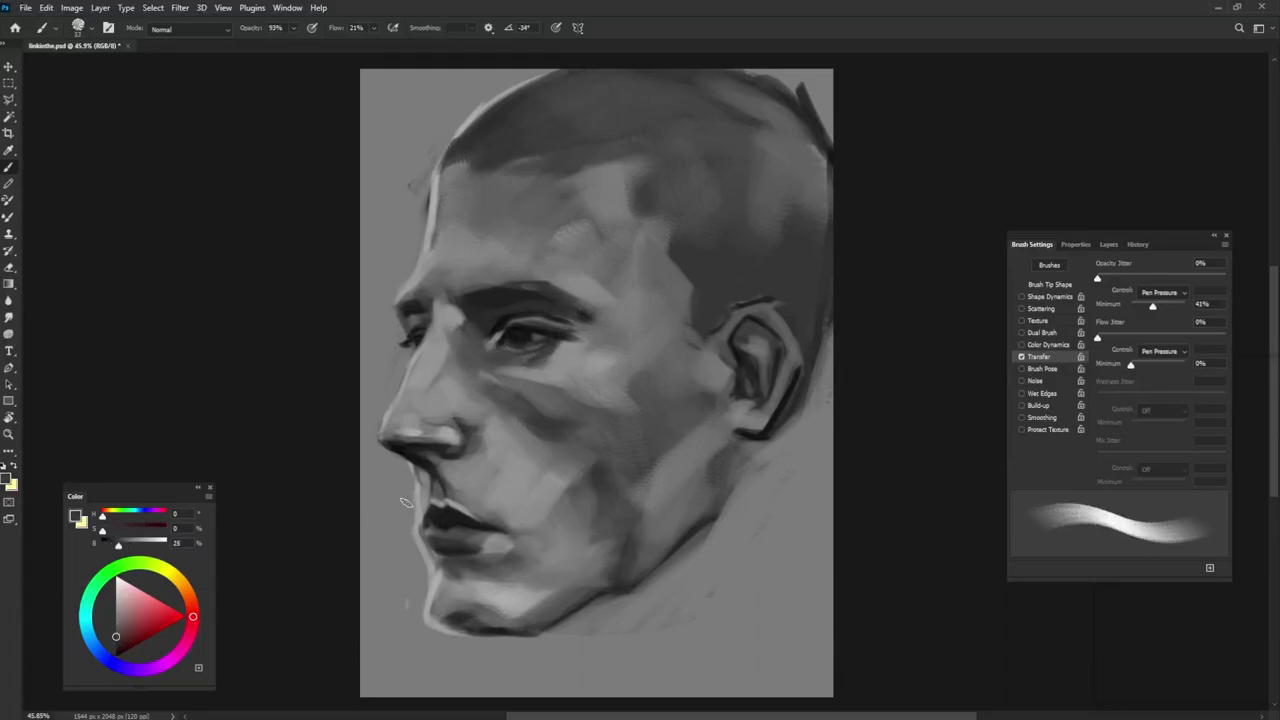
- Try darker sampled tones over the near eye's iris and lids, extending them toward the outer corner
alt+click(520, 336)
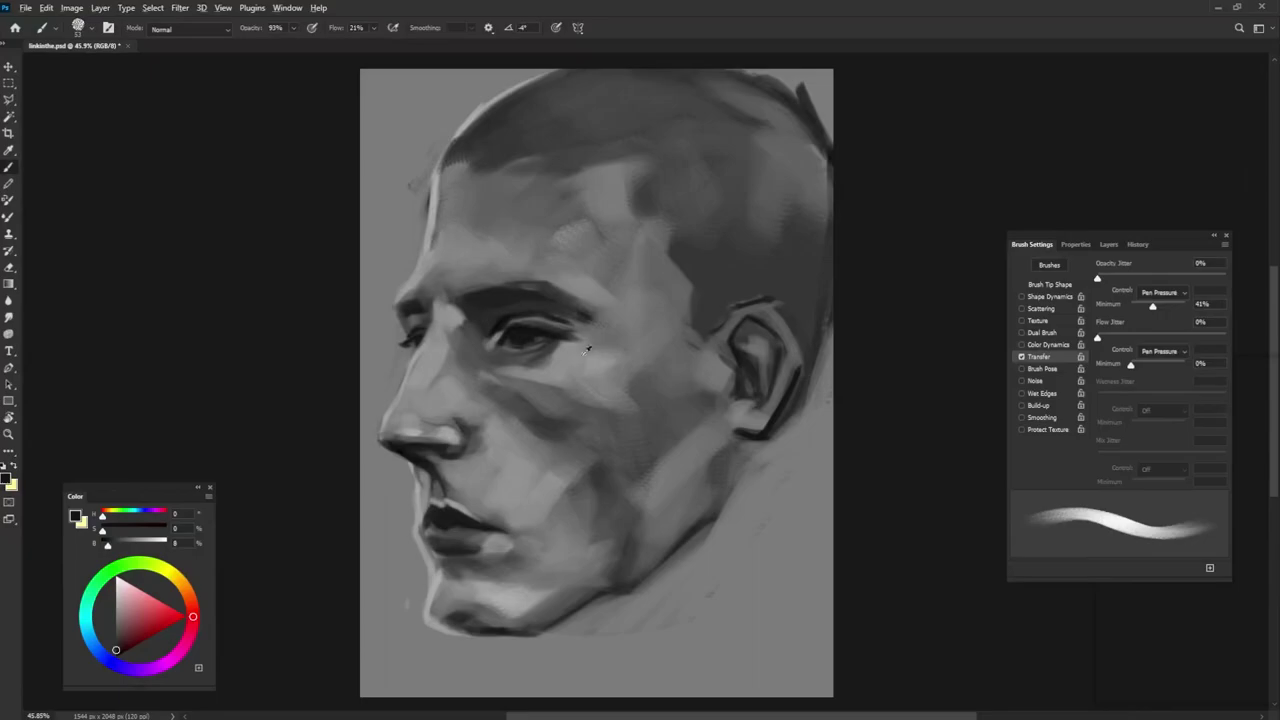
drag(546, 326, 516, 338)
alt+click(482, 336)
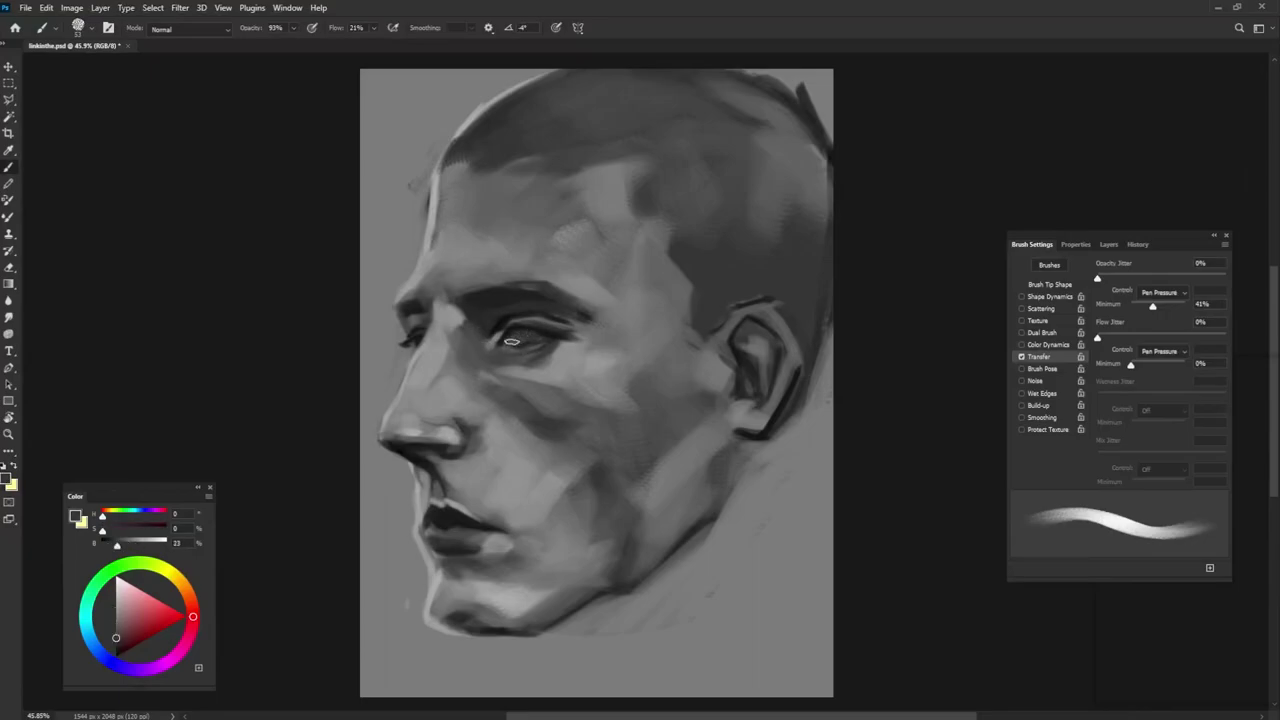
alt+click(551, 335)
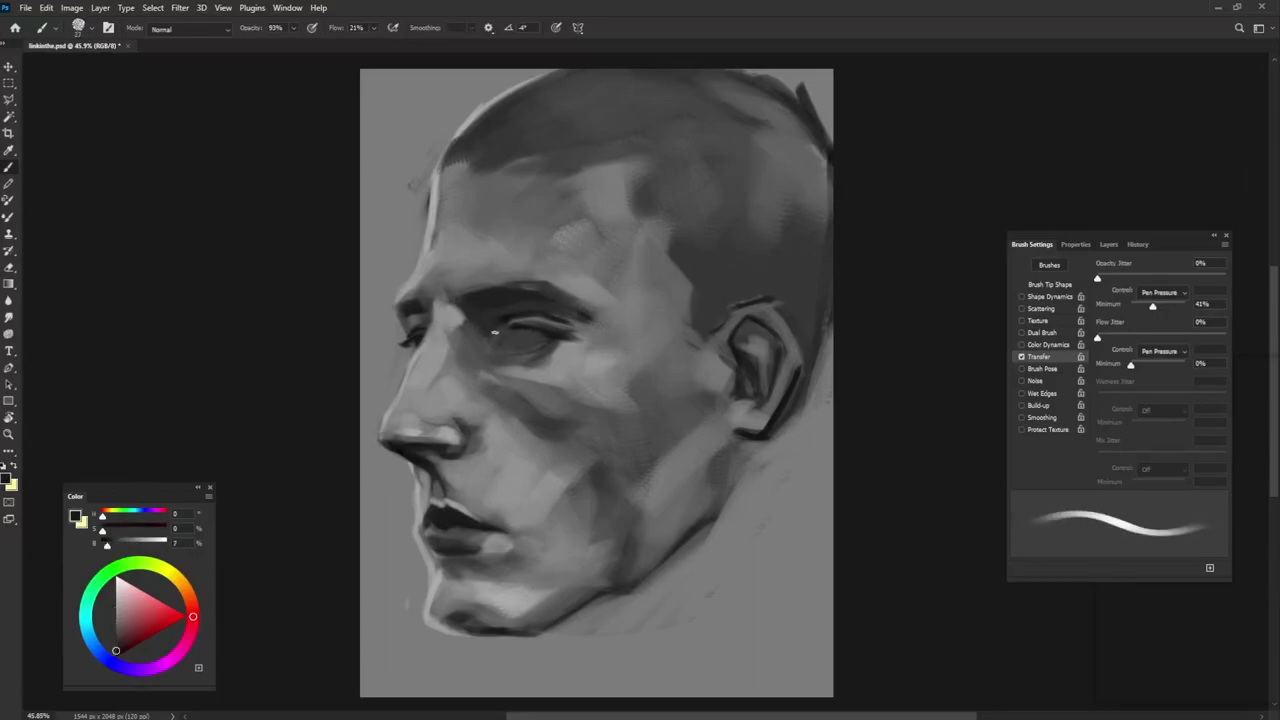
mouse_move(504, 331)
mouse_down()
mouse_move(537, 324)
mouse_move(488, 351)
mouse_move(576, 352)
mouse_up()
- Enlarge the brush and try a flat grey eyeball framed by dark lids
alt+click(461, 310)
alt+click(441, 520)
key(bracketright)
key(bracketright)
key(bracketright)
key(bracketright)
key(bracketright)
key(bracketright)
alt+click(553, 328)
alt+click(506, 394)
alt+click(554, 359)
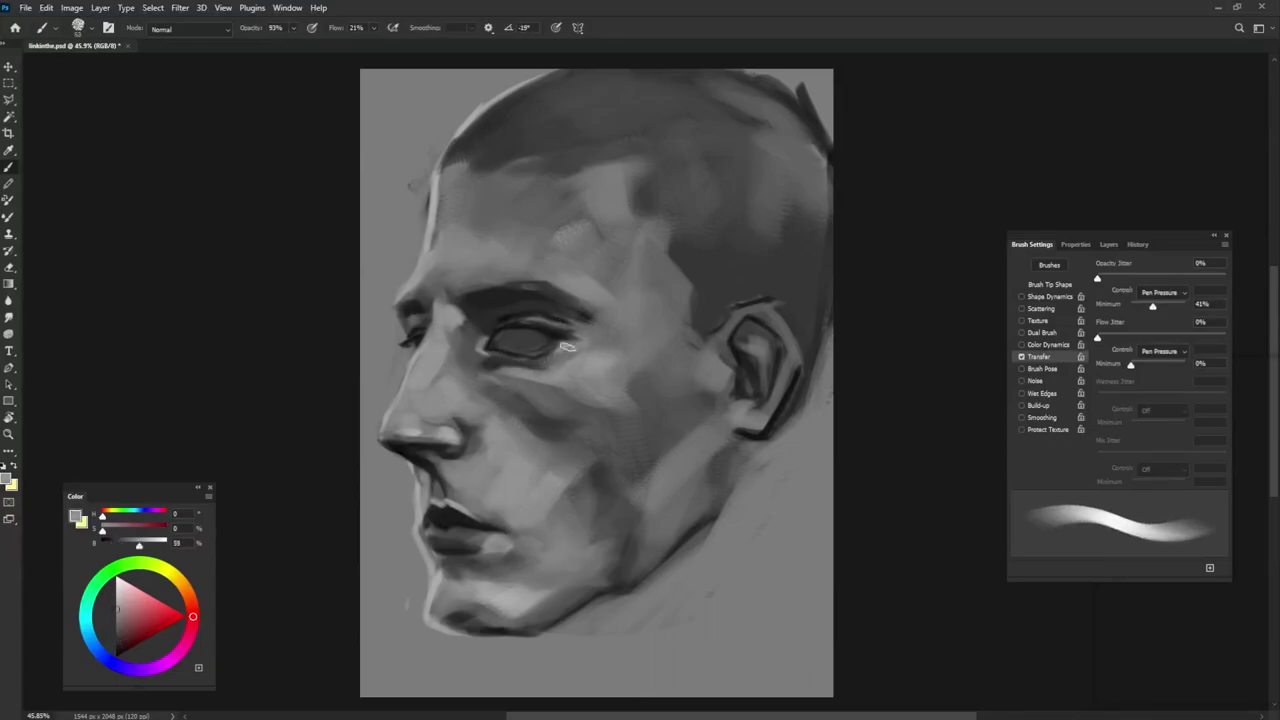
- Try shading the near eyeball beneath the upper lid with a darker sampled grey
alt+right_click(573, 320)
alt+click(556, 326)
mouse_move(511, 333)
mouse_down()
mouse_move(562, 340)
mouse_move(540, 362)
mouse_move(533, 350)
mouse_up()
alt+click(556, 360)
alt+click(580, 324)
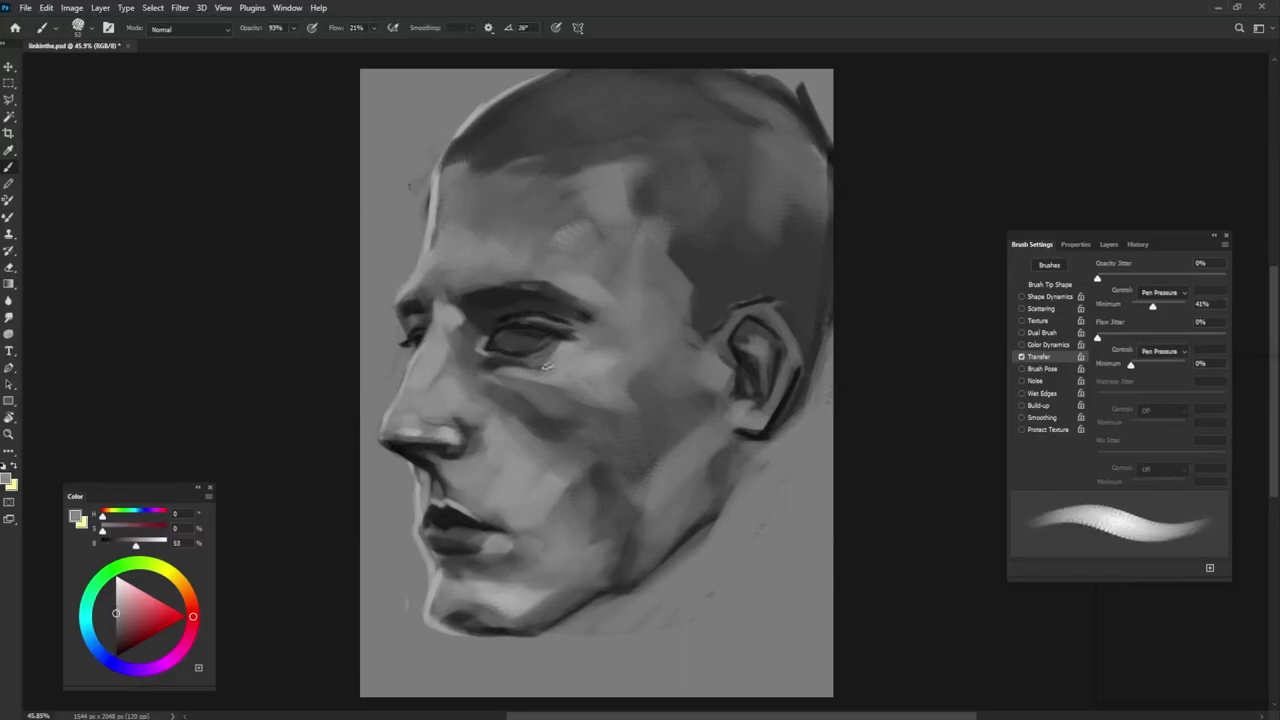
- Try lightening the near eyeball with greys sampled around the inner eye corner
alt+click(476, 336)
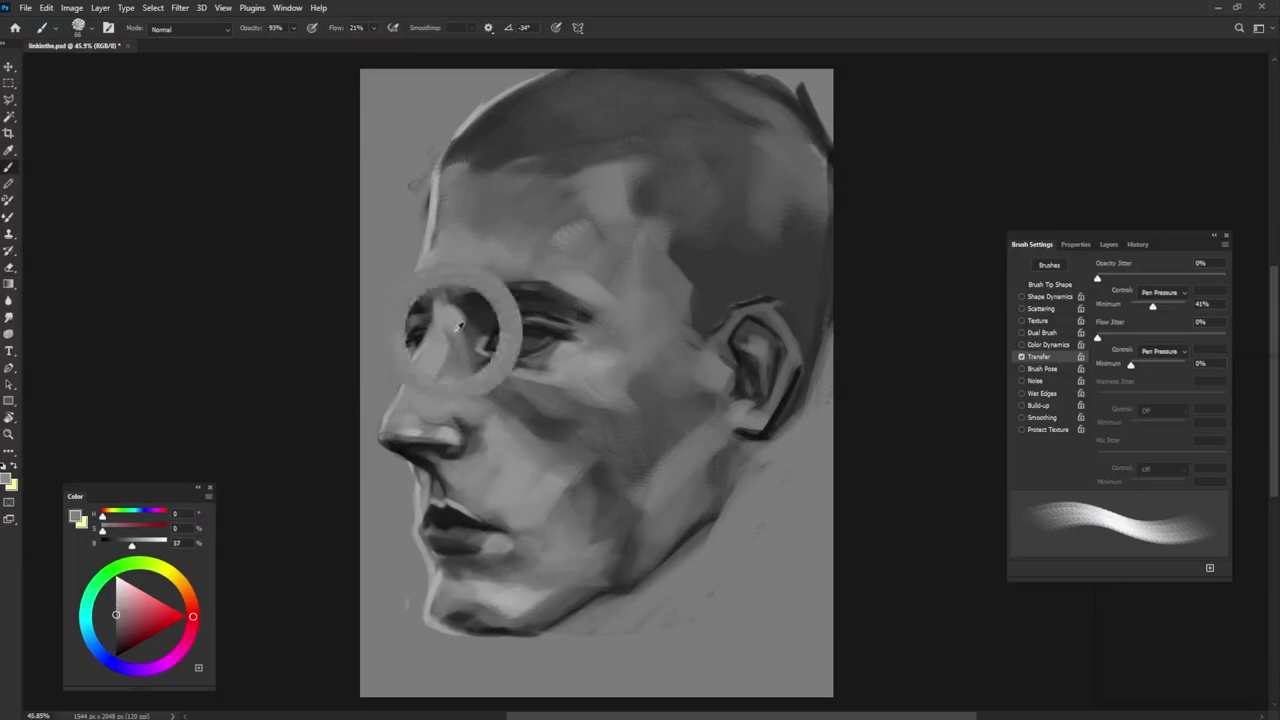
alt+click(468, 330)
alt+click(531, 333)
drag(519, 336, 487, 350)
alt+right_click(526, 336)
alt+click(505, 341)
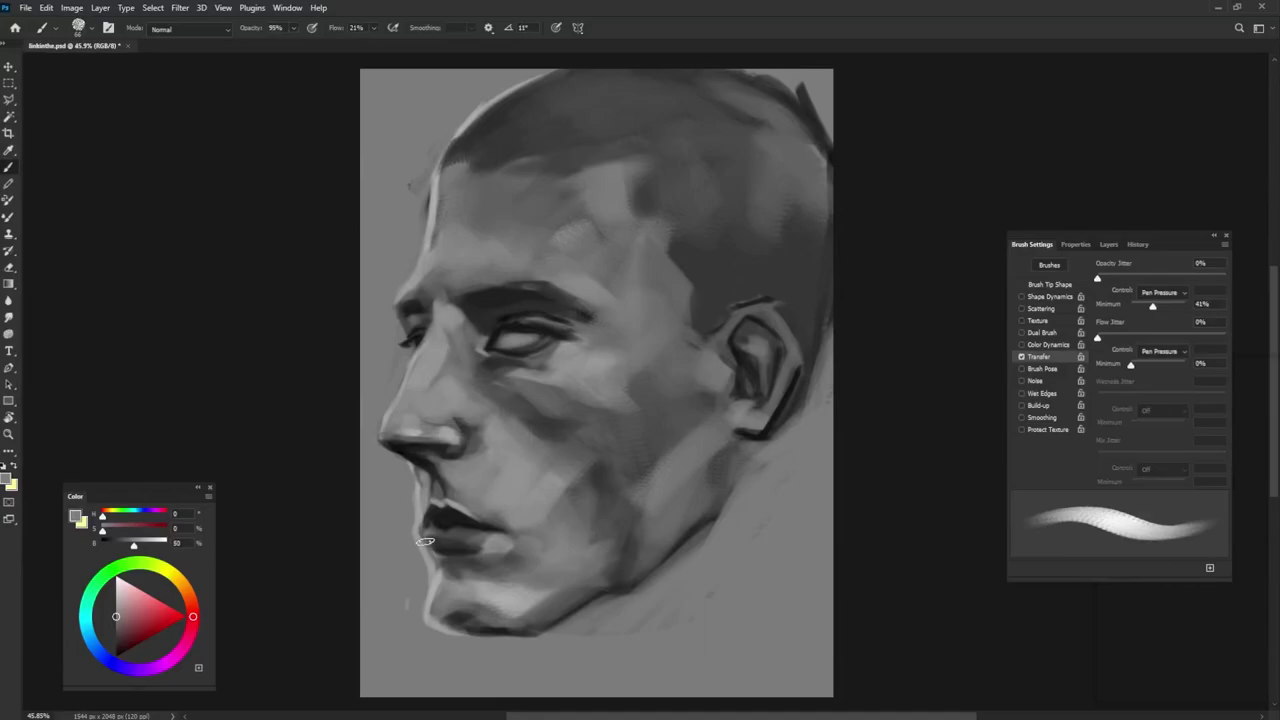
- Resize the brush and try reshaping the eyeball's tones toward the near eye's inner corner
alt+click(527, 323)
mouse_move(514, 339)
mouse_down()
mouse_move(522, 329)
mouse_move(522, 345)
mouse_up()
alt+click(536, 341)
alt+right_click(534, 343)
alt+click(510, 350)
mouse_move(500, 347)
mouse_down()
mouse_move(558, 331)
mouse_move(540, 305)
mouse_move(564, 322)
mouse_move(610, 323)
mouse_move(615, 344)
mouse_move(561, 334)
mouse_move(490, 346)
mouse_up()
- Adjust the brush size and rework the near eye's outer corner with sampled skin greys
alt+click(545, 311)
alt+click(612, 345)
alt+click(563, 334)
alt+click(598, 342)
alt+right_click(594, 340)
drag(604, 334, 582, 331)
alt+click(574, 330)
alt+right_click(591, 336)
- Paint out the near eyeball with darker sampled greys and rework the outer end of its eyebrow
alt+click(484, 323)
alt+click(481, 323)
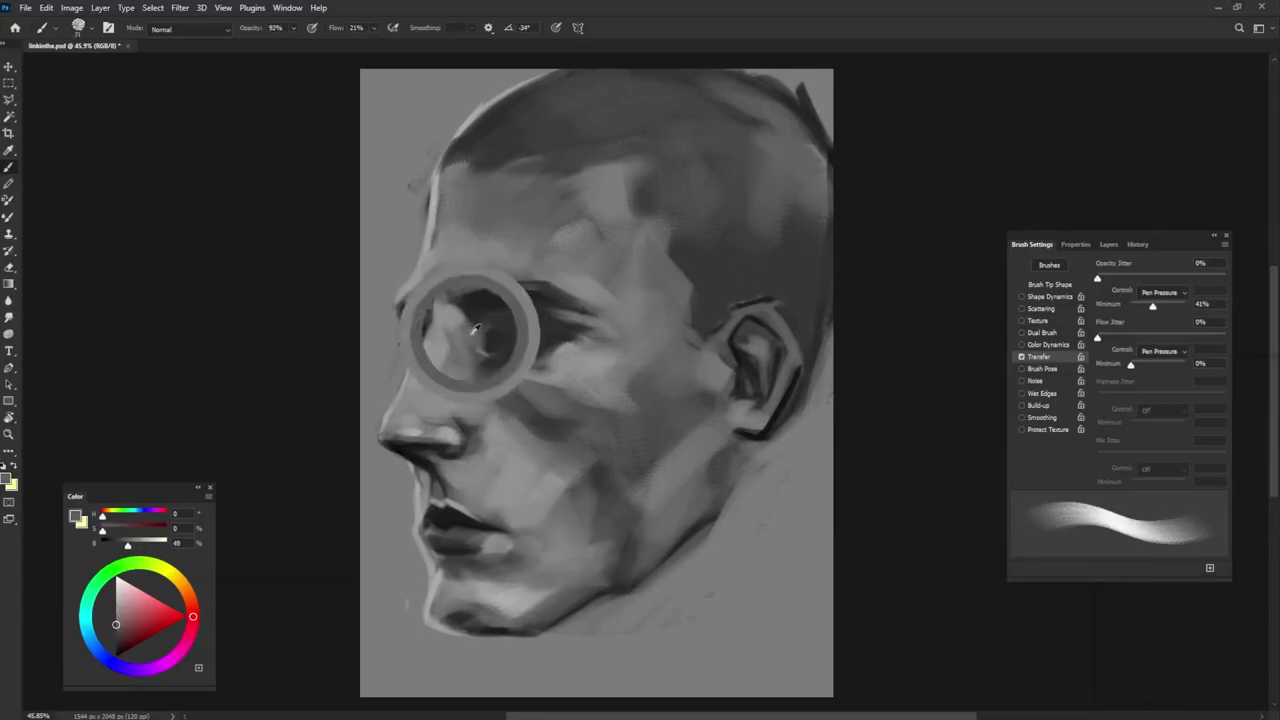
alt+click(507, 306)
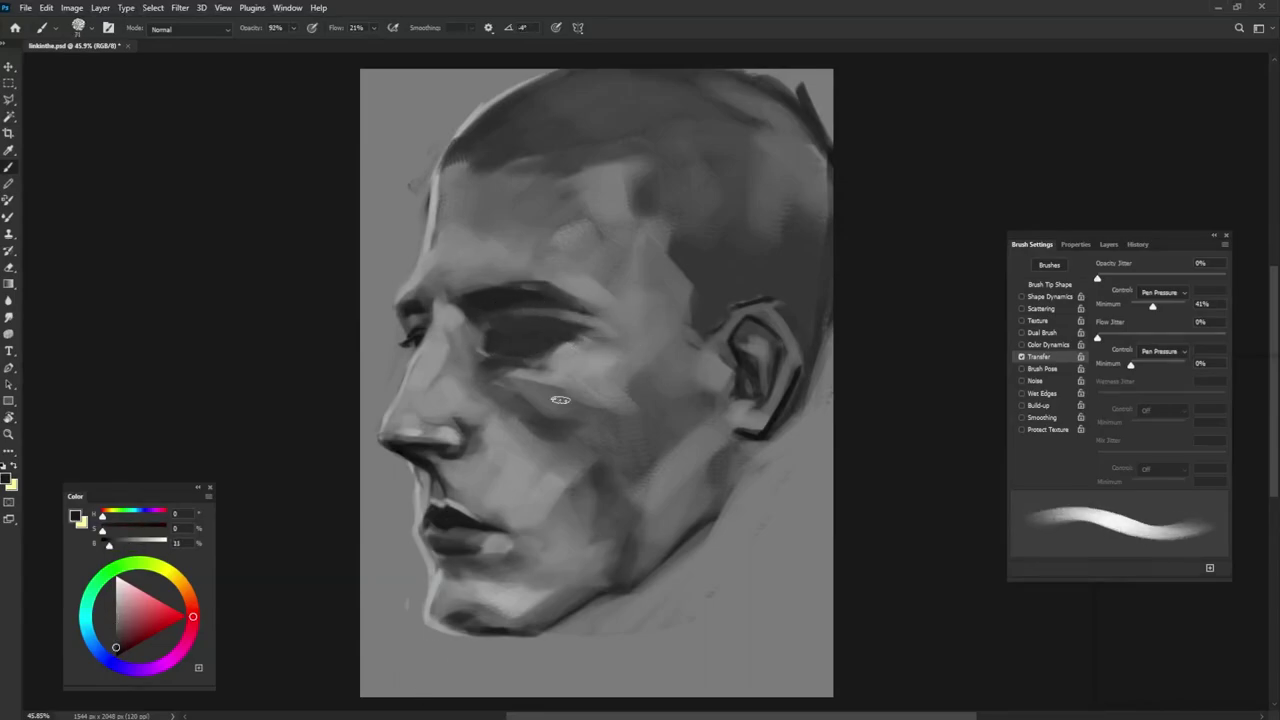
alt+click(561, 343)
alt+click(565, 296)
drag(566, 297, 583, 303)
- Rework the skin around the near eye's outer and inner corners with sampled light and mid greys
alt+click(597, 327)
alt+right_click(563, 363)
alt+click(572, 352)
alt+click(451, 507)
alt+right_click(386, 660)
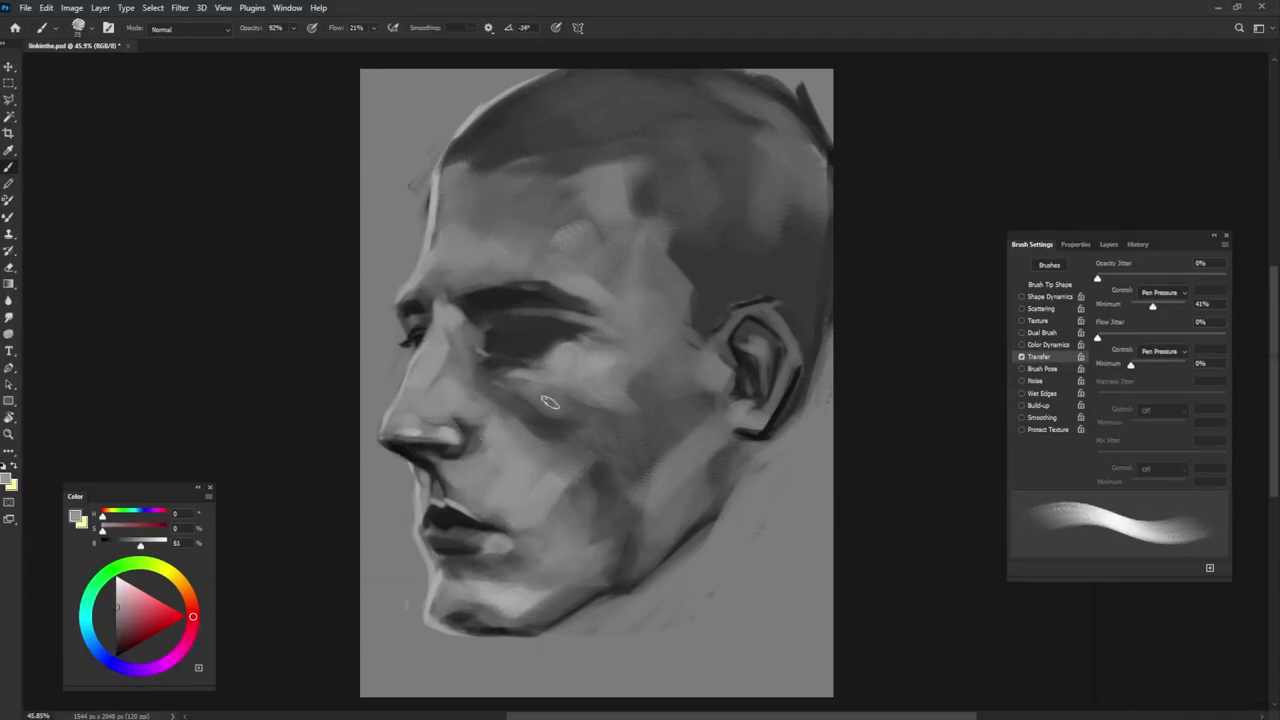
mouse_move(478, 353)
mouse_down()
mouse_move(484, 332)
mouse_move(564, 331)
mouse_move(490, 338)
mouse_move(484, 350)
mouse_move(508, 348)
mouse_move(484, 357)
mouse_up()
- Redraw the near eye's upper lid with sampled dark greys, using a smaller, rotated brush tip
alt+click(492, 312)
alt+right_click(520, 312)
alt+click(530, 345)
alt+click(515, 336)
key(bracketleft)
key(bracketleft)
key(bracketleft)
key(shift+Left)
key(shift+Left)
key(shift+Left)
key(bracketleft)
key(bracketleft)
key(bracketright)
key(bracketright)
key(bracketleft)
key(bracketleft)
- Rebuild the near eye's opening and inner corner with sampled dark and mid greys
alt+click(472, 345)
alt+click(512, 345)
key(bracketleft)
alt+click(474, 346)
key(shift+Right)
key(shift+Right)
alt+click(519, 346)
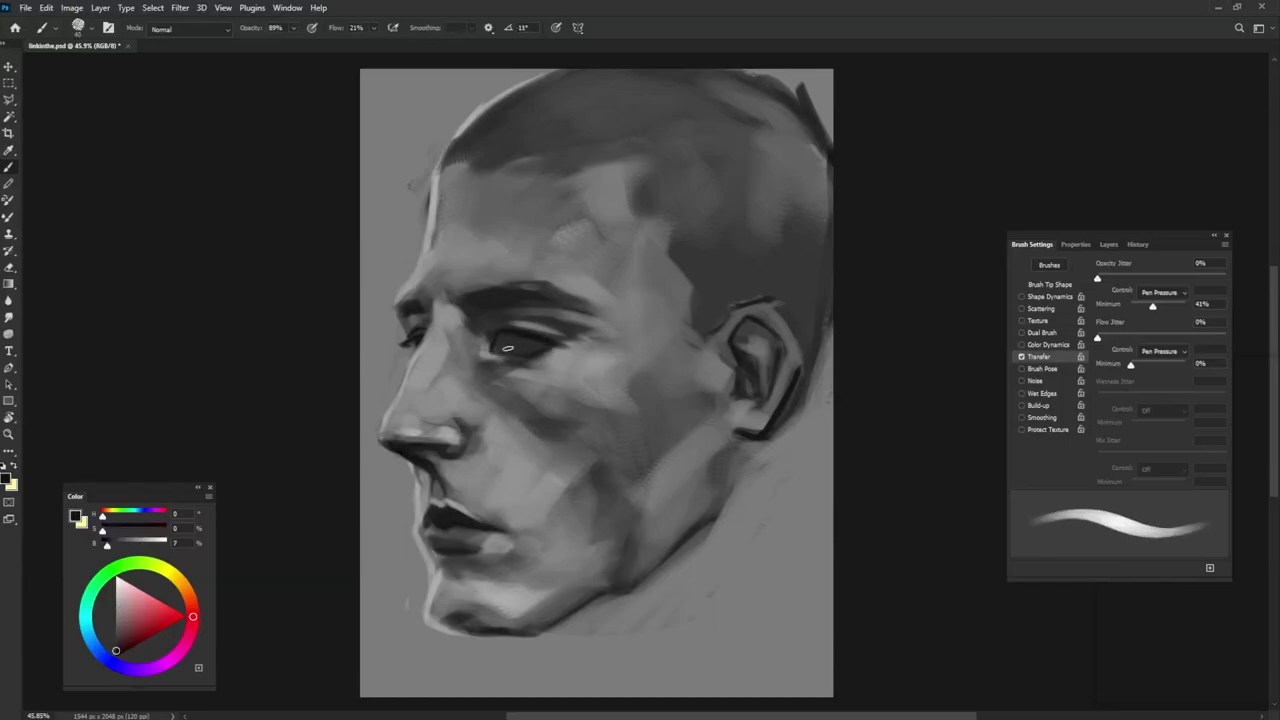
alt+click(478, 328)
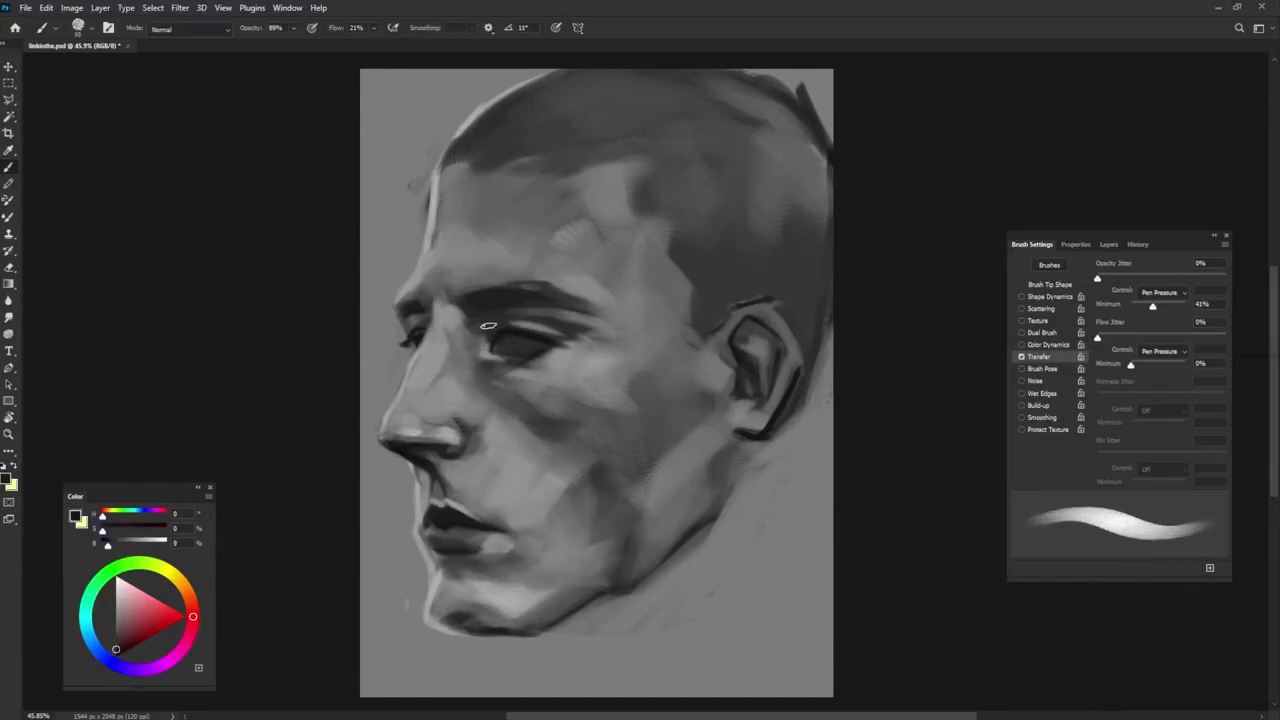
- Trim the near eyebrow's outer end with skin grey and shade the upper eyelid towards the outer corner
alt+click(584, 281)
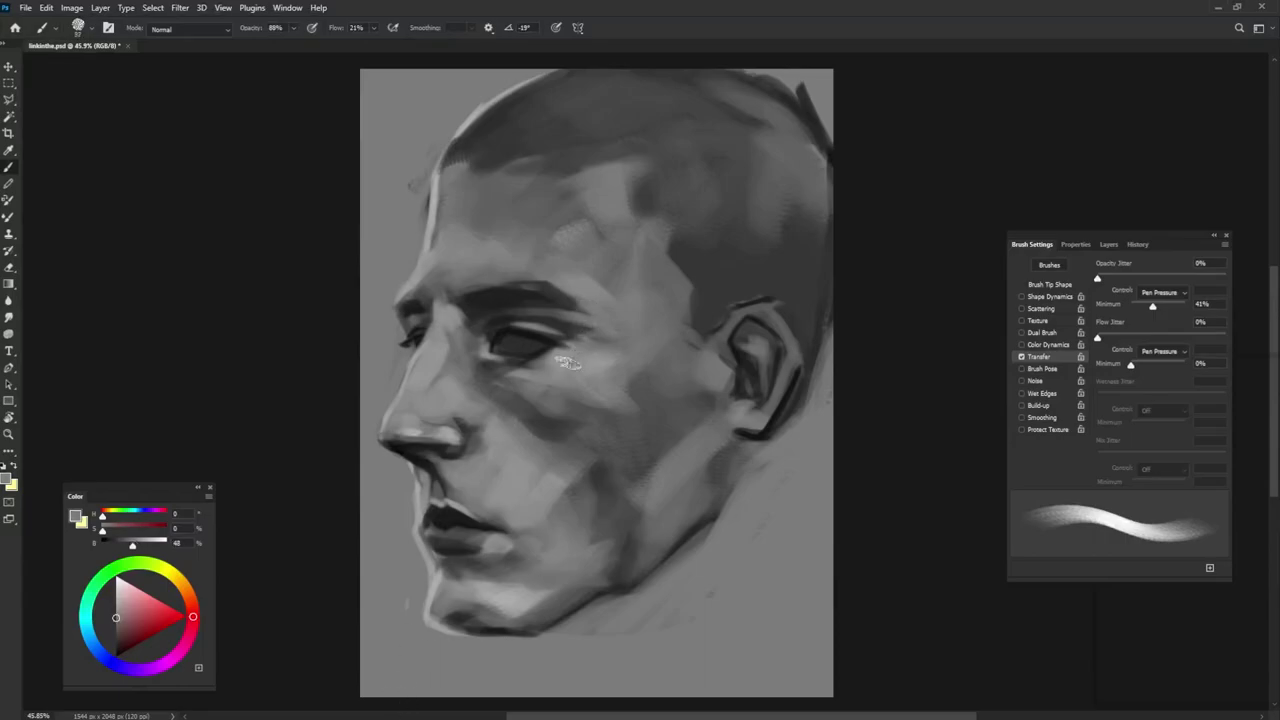
alt+click(551, 328)
alt+click(552, 323)
drag(551, 329, 532, 330)
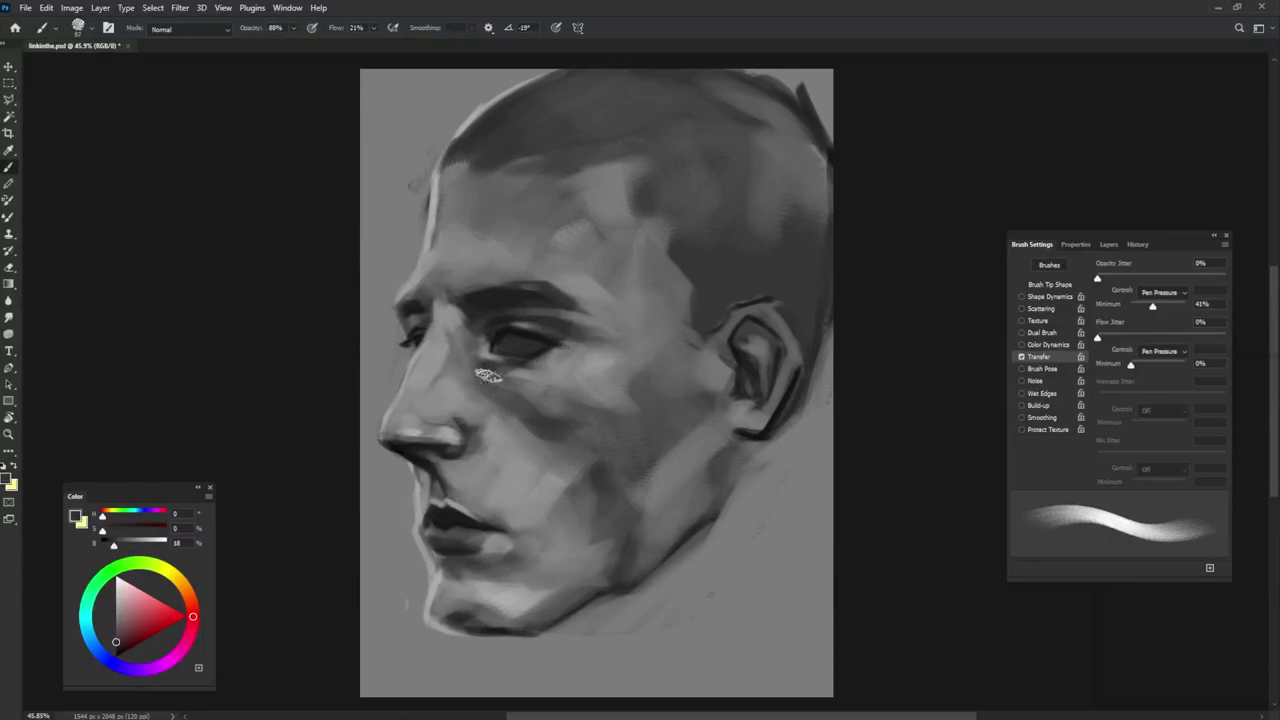
- Paint the near eye's lower lid edge and soften the lower eyeball with sampled greys
alt+click(542, 354)
mouse_move(543, 349)
mouse_down()
mouse_move(511, 374)
mouse_move(579, 331)
mouse_move(494, 356)
mouse_up()
alt+click(579, 330)
alt+click(520, 350)
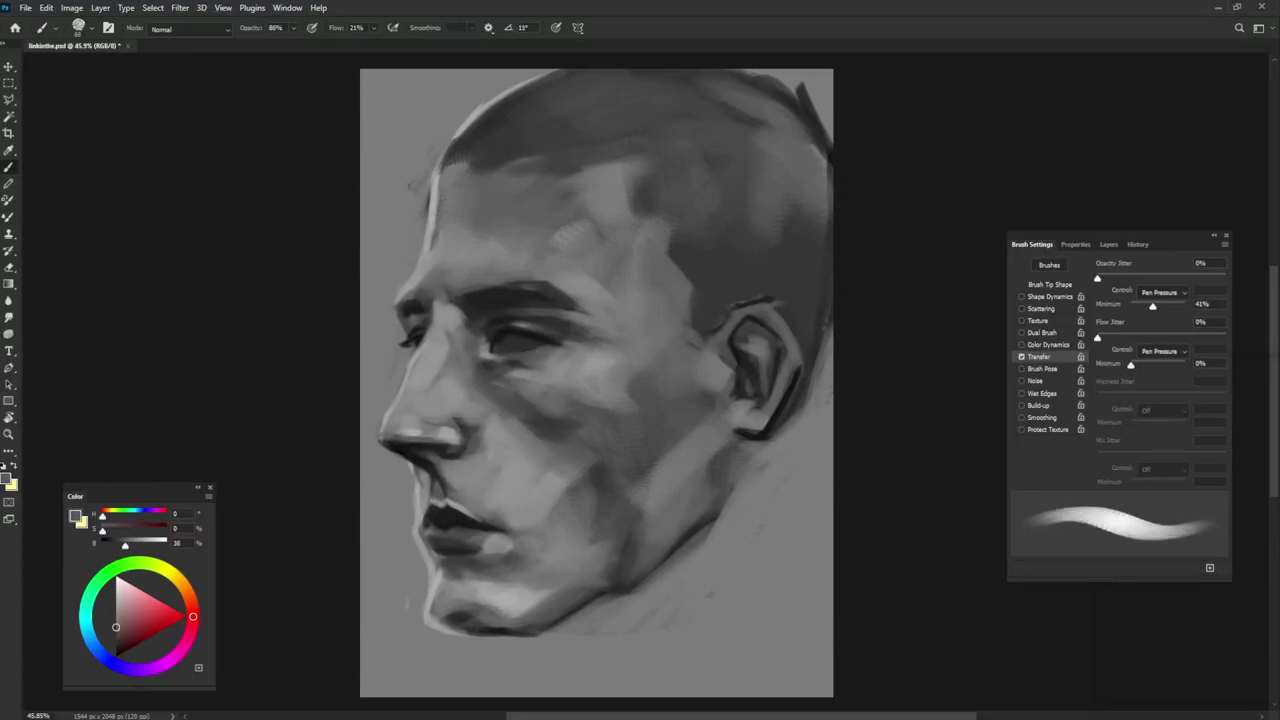
- Set the brush opacity to 84% and darken the near eye's upper lid and crease, rotating the tip along the curve
alt+click(547, 335)
key(8)
key(4)
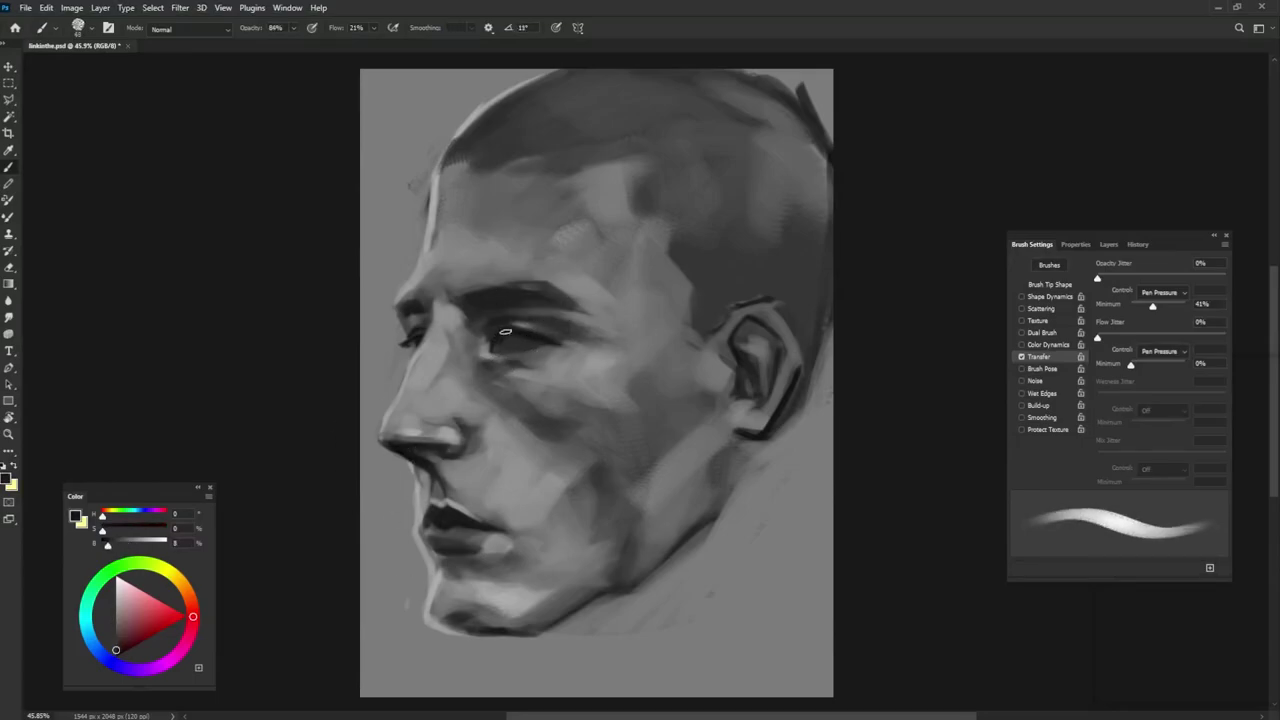
key(shift+Left)
key(shift+Left)
mouse_move(492, 327)
mouse_down()
mouse_move(489, 339)
mouse_move(530, 321)
mouse_up()
key(shift+Right)
key(shift+Right)
key(shift+Right)
key(shift+Right)
key(shift+Right)
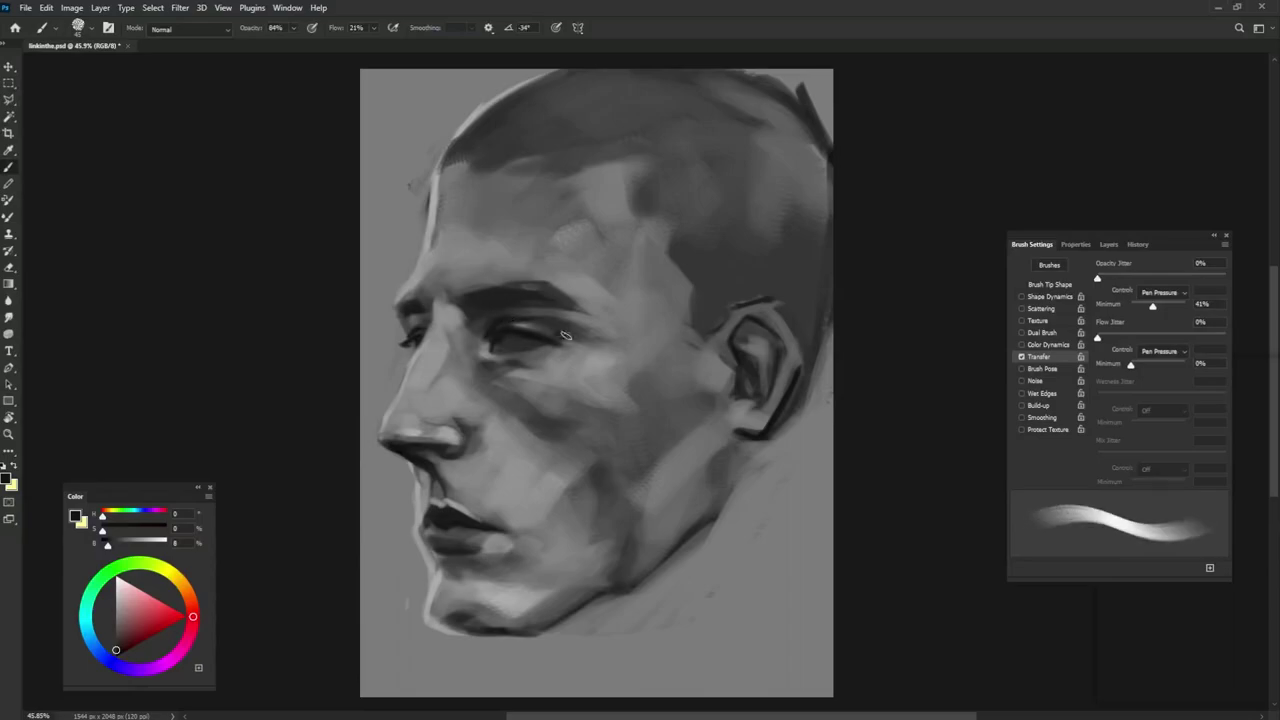
key(shift+Left)
key(shift+Left)
- Define the near eye's iris and lower lid with small light and dark strokes, setting brush opacity to 82%, then 80%
alt+click(416, 424)
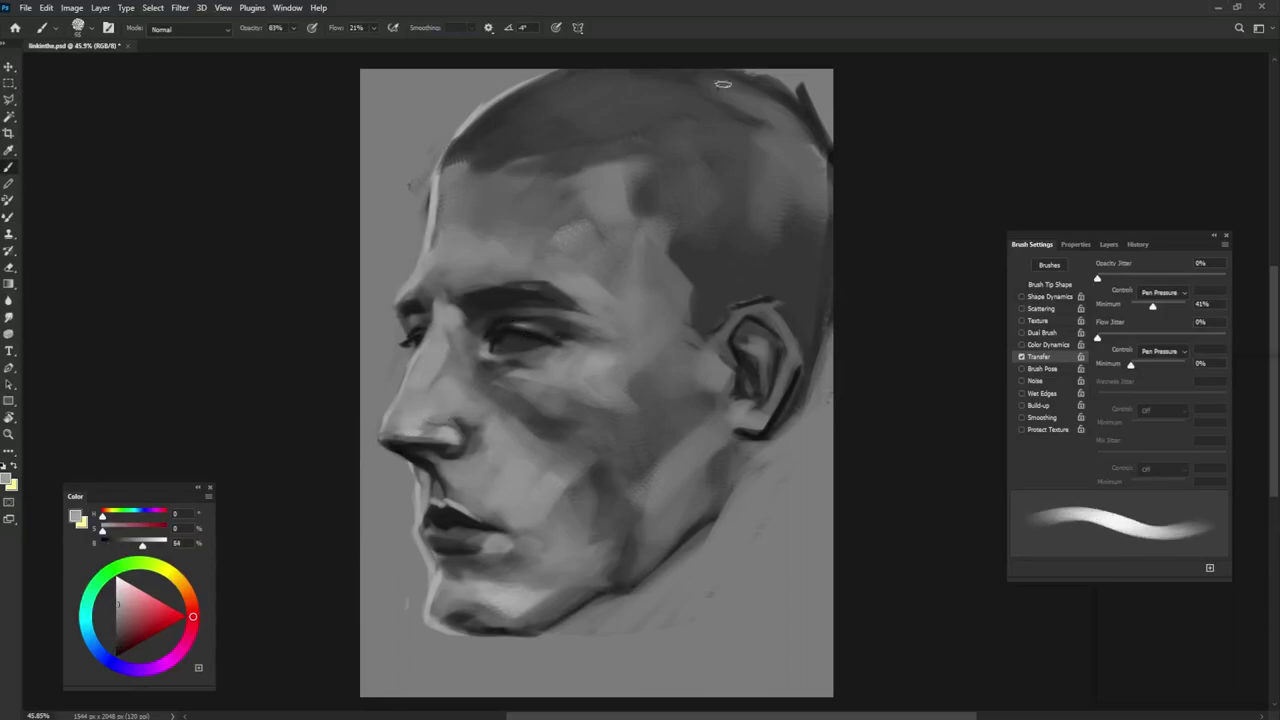
key(8)
key(2)
alt+click(508, 338)
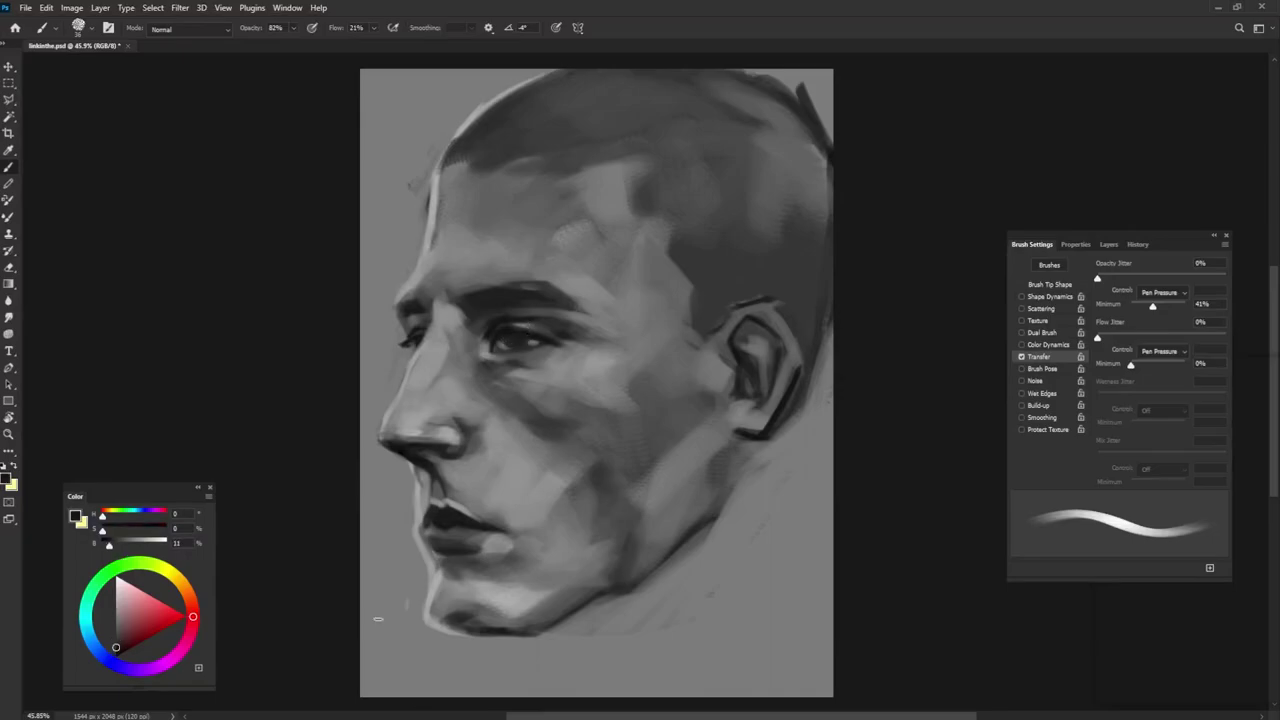
key(8)
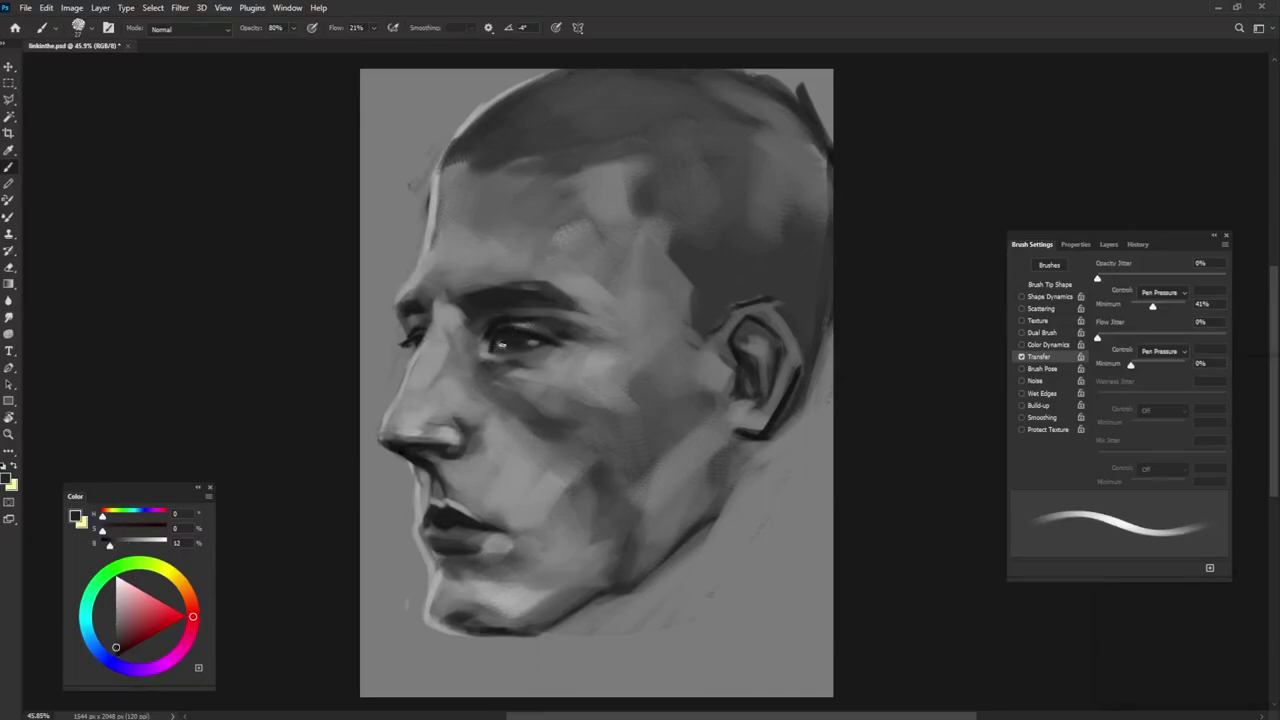
drag(525, 366, 544, 363)
- Model the cheek below the near eye with light and sampled greys, angling the brush along the cheekbone
click(115, 605)
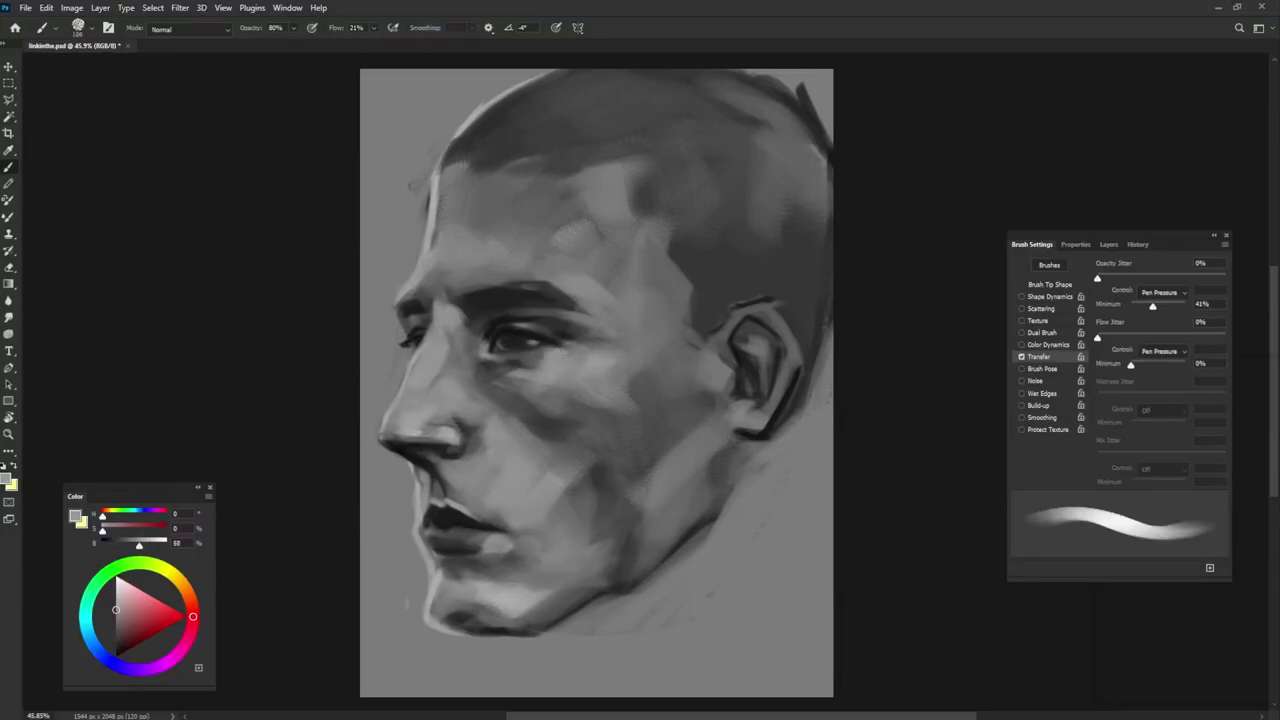
key(shift+Right)
key(shift+Right)
alt+click(629, 350)
alt+click(573, 424)
alt+click(525, 466)
key(shift+Right)
key(shift+Right)
key(shift+Right)
key(shift+Right)
drag(532, 456, 597, 409)
- Lighten and smooth the area below the near eye's lower lid with sampled greys and a rotated brush tip
alt+click(566, 417)
key(shift+Right)
key(shift+Right)
key(shift+Right)
key(shift+Right)
key(shift+Right)
alt+click(482, 374)
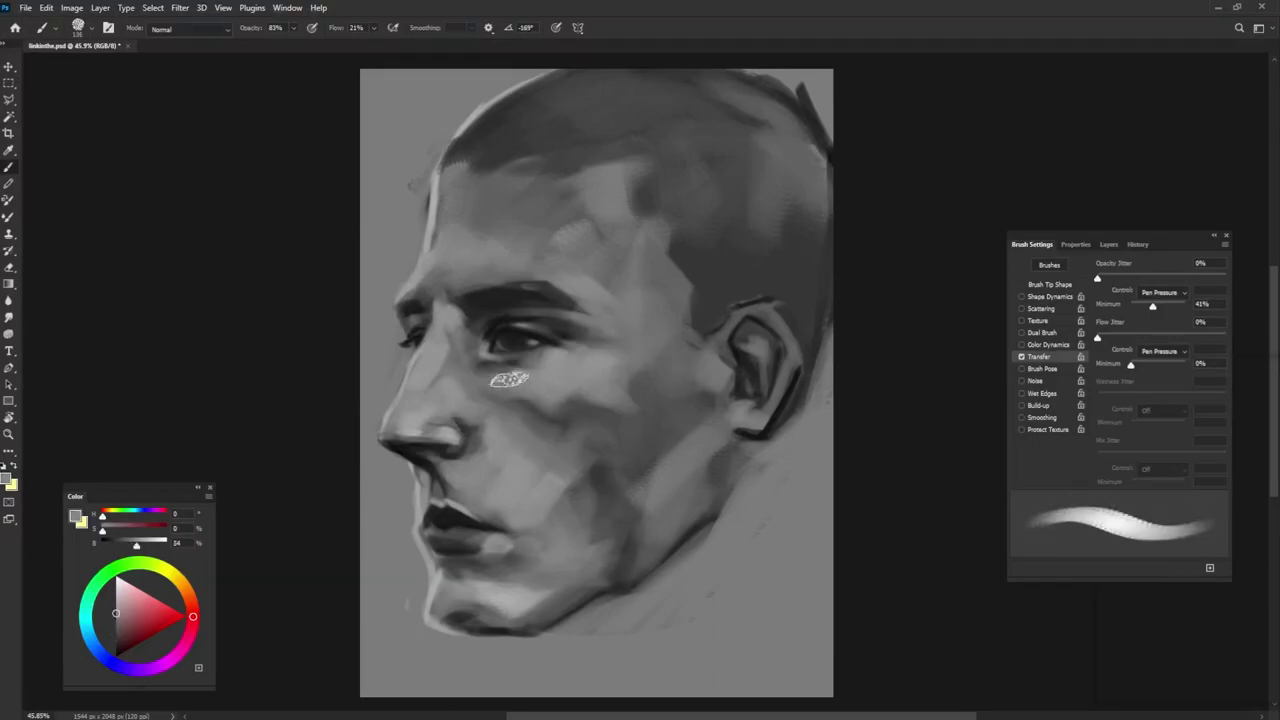
alt+click(484, 372)
key(shift+Right)
key(shift+Right)
drag(494, 370, 530, 373)
alt+click(571, 411)
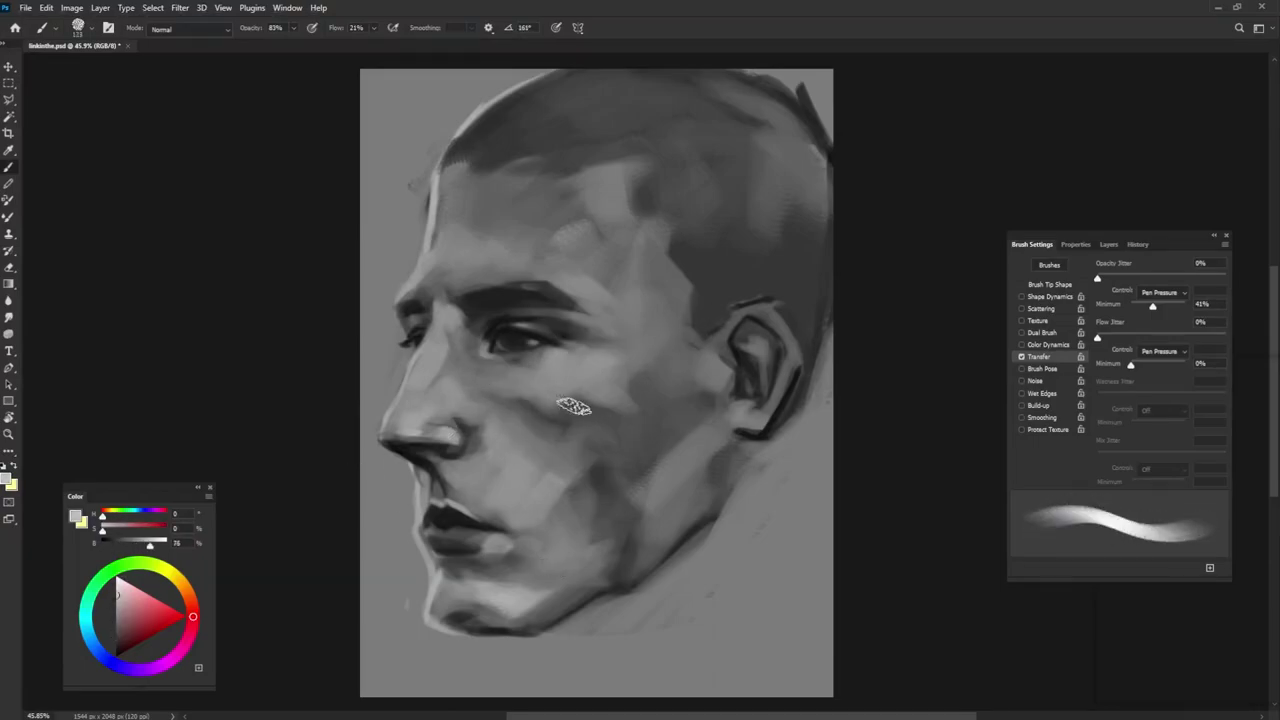
- Highlight the skin beyond the near eyebrow's outer end and blend the cheekbone under the eye
alt+click(614, 332)
drag(578, 288, 613, 328)
alt+click(592, 336)
drag(586, 370, 562, 398)
alt+click(519, 404)
alt+click(475, 341)
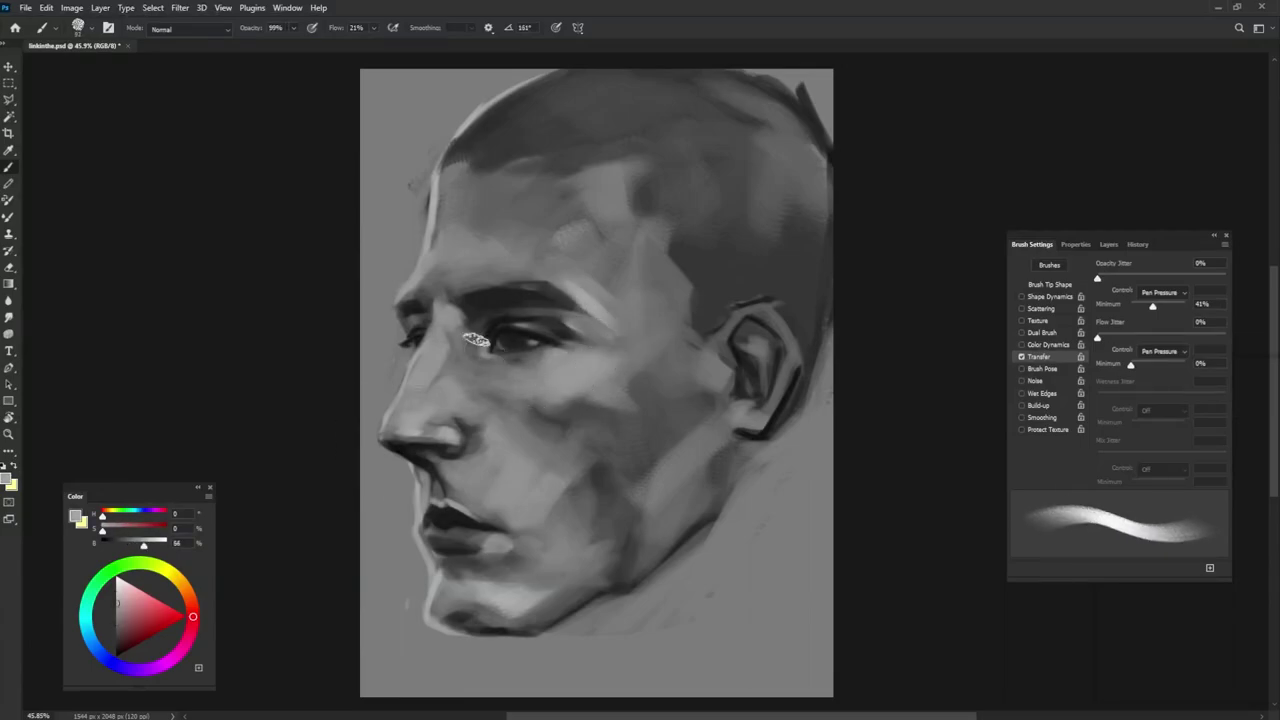
- Refine the inner eye corner and cheek, and lighten the side of the face from cheekbone to ear
alt+click(480, 334)
alt+click(495, 502)
alt+click(546, 470)
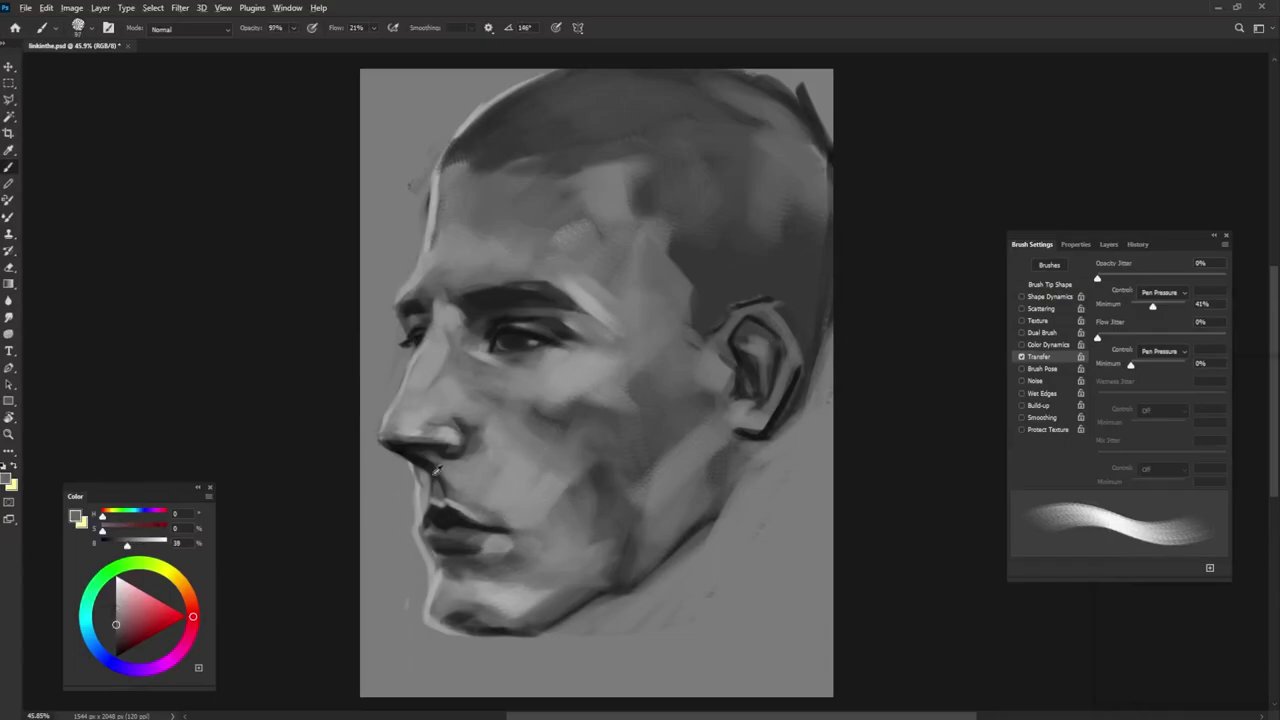
click(117, 594)
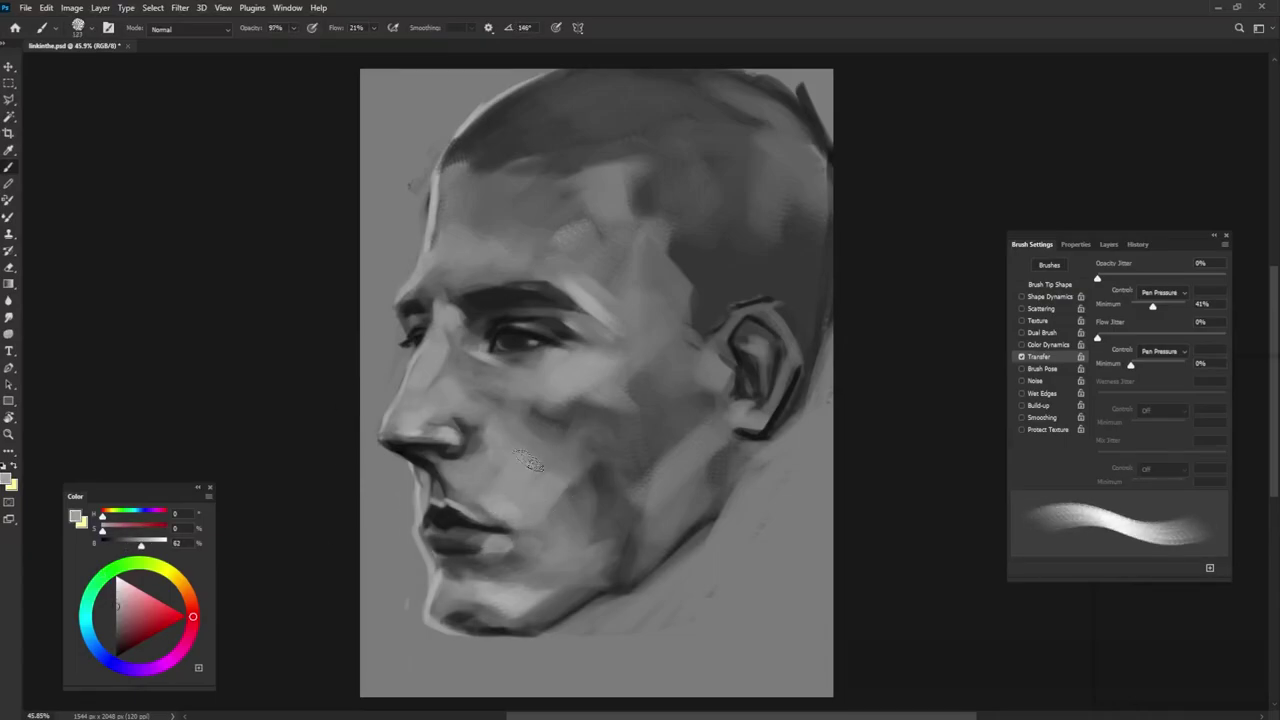
alt+click(657, 402)
drag(637, 416, 668, 340)
alt+click(652, 397)
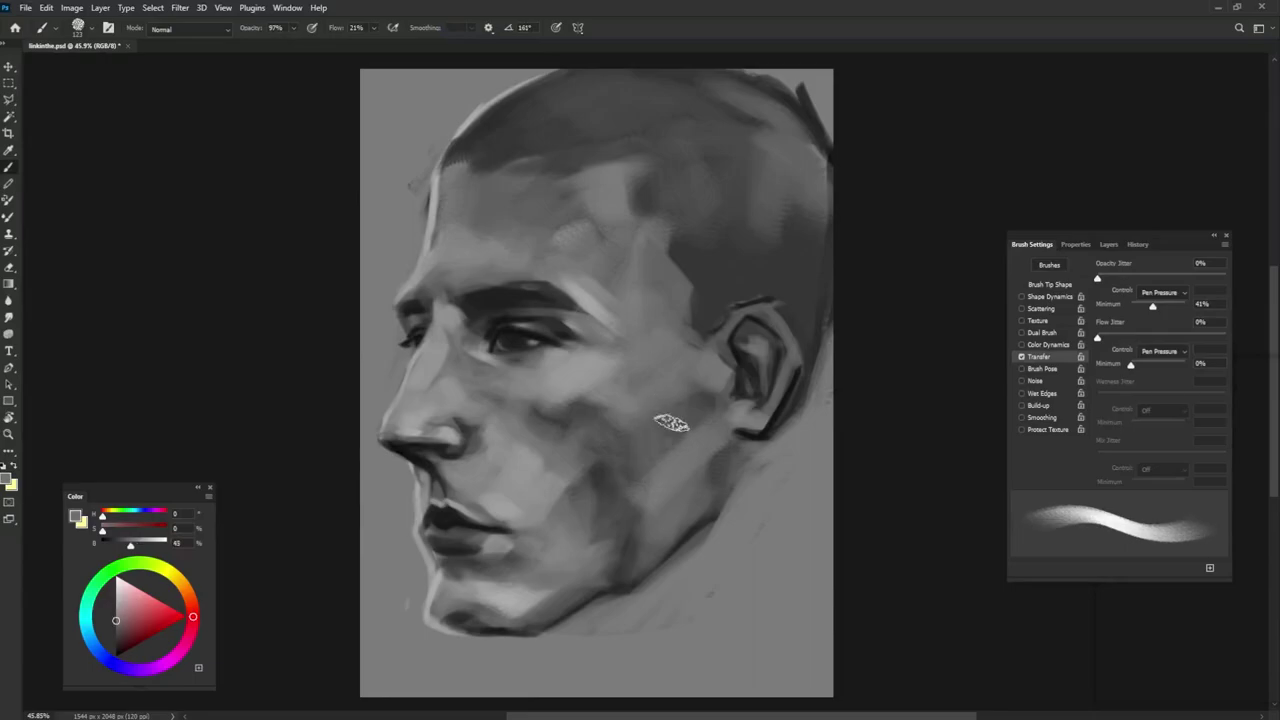
drag(656, 486, 696, 414)
- Blend the shadow below the cheekbone and the cheek hollow with sampled mid greys
alt+click(573, 405)
alt+click(531, 417)
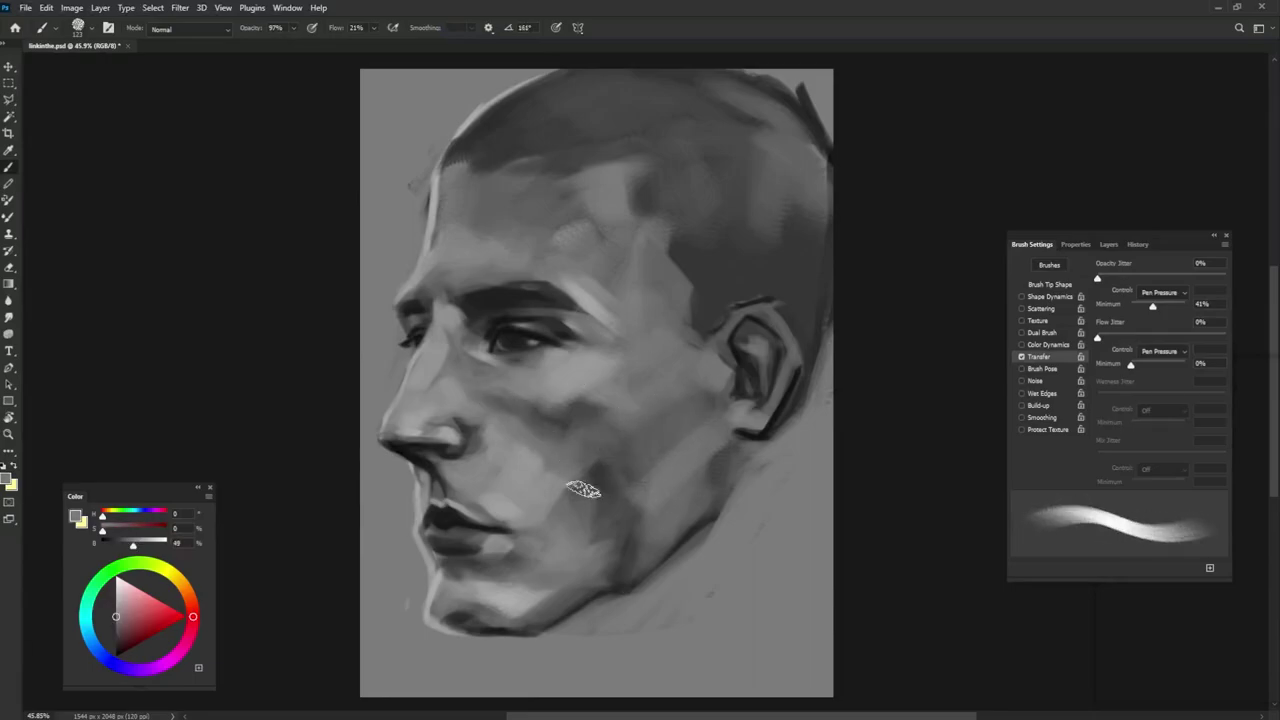
drag(554, 470, 579, 499)
alt+click(614, 391)
mouse_move(596, 411)
mouse_down()
mouse_move(640, 480)
mouse_move(592, 514)
mouse_up()
alt+click(530, 581)
- Soften the rear jaw edge and block in the upper neck beneath the ear with sampled greys
alt+click(671, 529)
drag(655, 548, 684, 510)
alt+click(708, 517)
drag(731, 449, 701, 519)
alt+click(734, 520)
drag(747, 460, 692, 551)
mouse_move(724, 426)
mouse_down()
mouse_move(762, 430)
mouse_move(762, 476)
mouse_up()
- Draw dark contour lines for the back of the neck and the throat below the chin
alt+click(770, 434)
mouse_move(776, 428)
mouse_down()
mouse_move(758, 500)
mouse_move(762, 620)
mouse_move(828, 694)
mouse_up()
drag(522, 643, 550, 694)
- Block in the neck muscle below the ear with broad light grey strokes that cover part of the jaw line
key([)
drag(725, 542, 735, 545)
alt+click(677, 526)
alt+click(470, 510)
drag(714, 434, 726, 602)
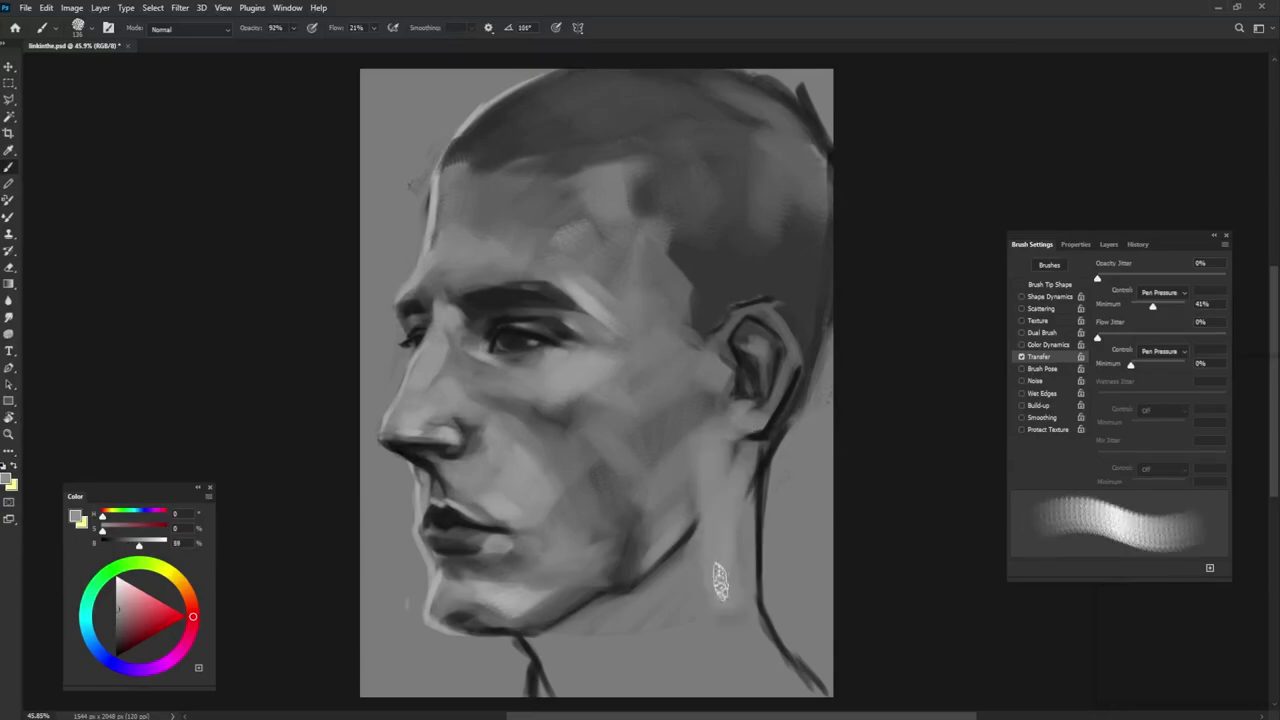
drag(740, 460, 732, 664)
drag(699, 590, 693, 670)
drag(700, 494, 660, 578)
- Fill the throat and the underside of the jaw with dark sampled greys, varying the brush angle
alt+click(690, 535)
alt+click(524, 638)
mouse_move(684, 530)
mouse_down()
mouse_move(582, 632)
mouse_move(564, 690)
mouse_up()
drag(588, 630, 576, 692)
alt+click(593, 642)
key(shift+Right)
key(shift+Right)
drag(605, 642, 590, 680)
alt+click(622, 584)
mouse_move(656, 581)
mouse_down()
mouse_move(593, 618)
mouse_move(660, 586)
mouse_up()
drag(608, 623, 655, 690)
- Paint lighter strokes down the neck muscle and brighten the jaw corner with sampled greys
alt+click(700, 600)
key(shift+Left)
key(shift+Left)
drag(702, 530, 690, 664)
mouse_move(700, 540)
mouse_down()
mouse_move(680, 590)
mouse_move(705, 492)
mouse_up()
alt+click(761, 592)
alt+click(690, 541)
alt+click(461, 498)
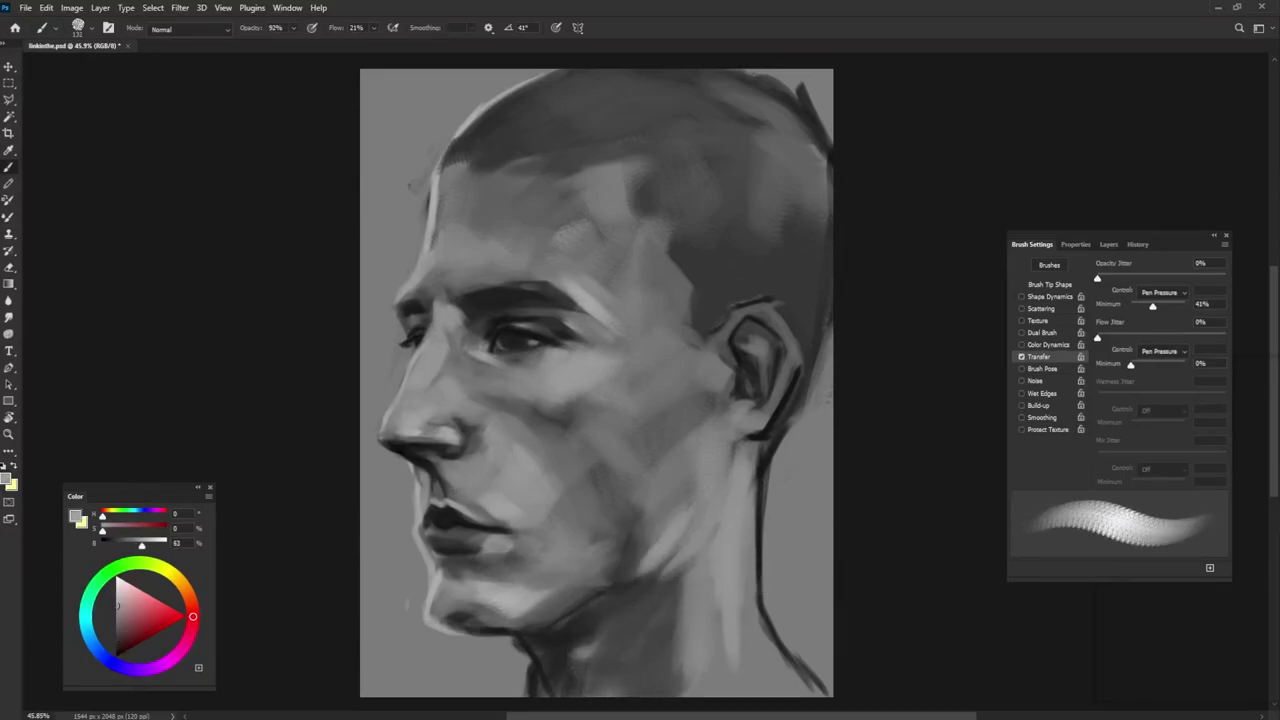
- Select the ear with the Polygonal Lasso and move it slightly lower on the head
alt+click(755, 436)
key(l)
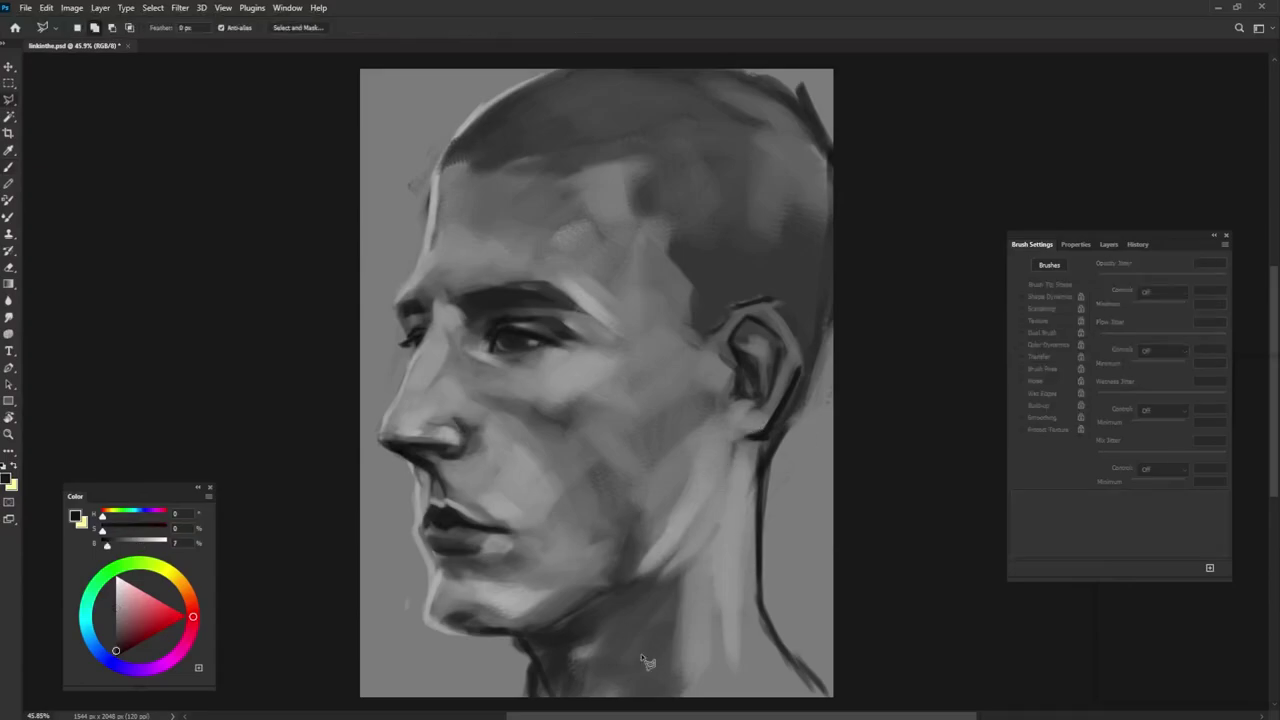
click(727, 312)
click(757, 290)
click(801, 328)
click(744, 454)
click(715, 358)
key(v)
mouse_move(784, 378)
mouse_down()
mouse_move(771, 408)
mouse_move(792, 442)
mouse_up()
key(Return)
key(ctrl+d)
key(b)
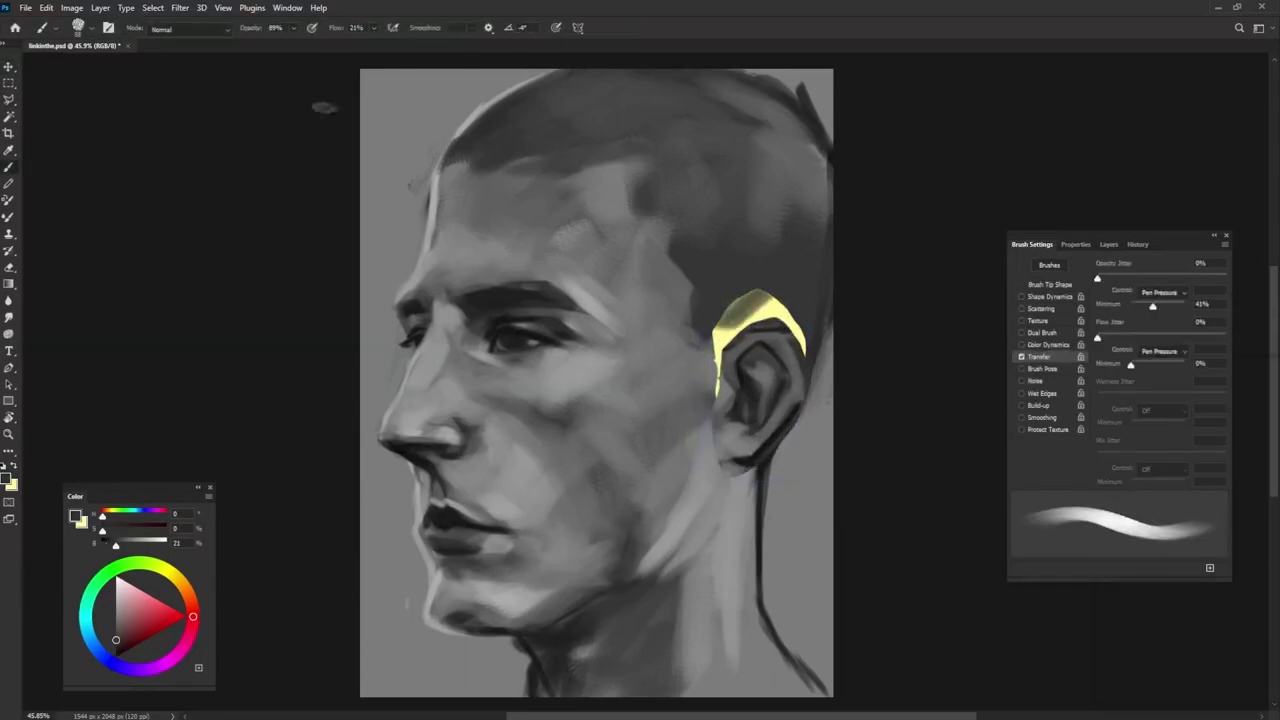
- Cover the yellow gap above the moved ear with dark hair grey and extend the sideburn down
mouse_move(716, 331)
mouse_down()
mouse_move(768, 296)
mouse_move(803, 350)
mouse_move(715, 374)
mouse_up()
drag(740, 314, 718, 374)
alt+click(771, 239)
drag(697, 314, 691, 392)
- Reshape the hairline across the temple and forehead with sampled dark and mid greys
mouse_move(689, 283)
mouse_down()
mouse_move(649, 174)
mouse_move(446, 168)
mouse_up()
alt+click(560, 152)
alt+click(458, 250)
key(bracketleft)
mouse_move(596, 198)
mouse_down()
mouse_move(679, 167)
mouse_move(588, 194)
mouse_up()
alt+click(590, 191)
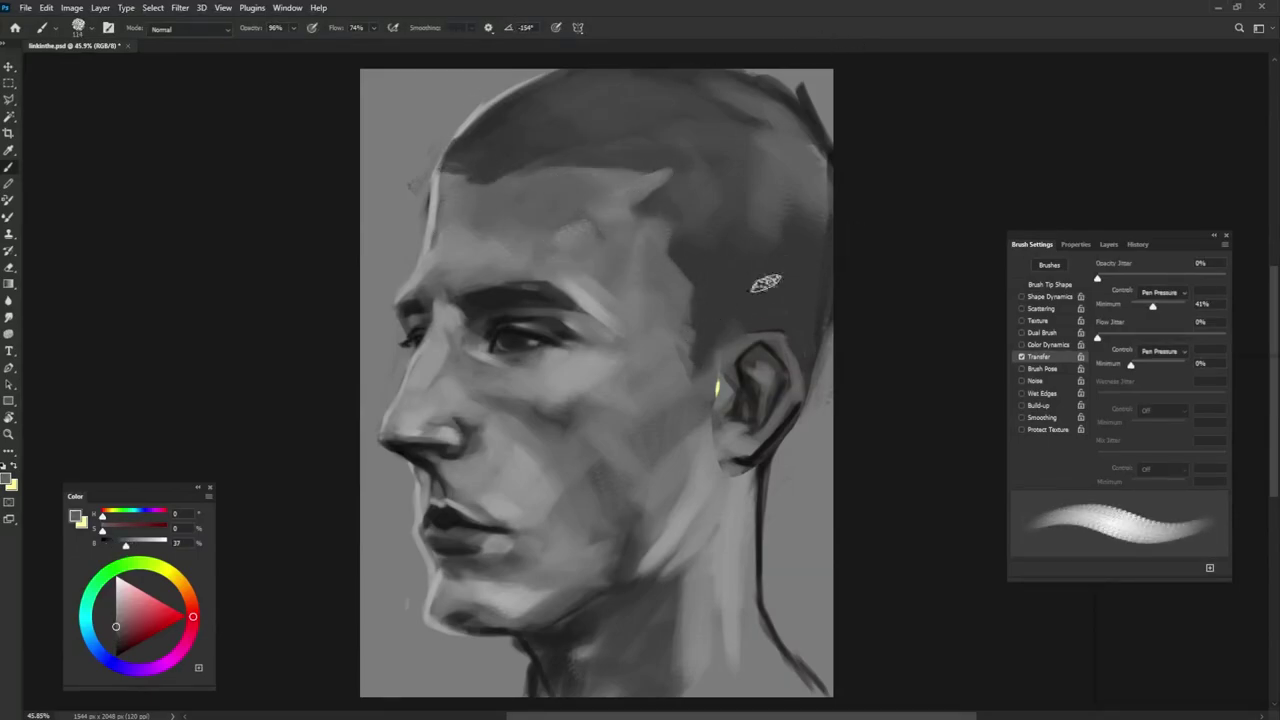
- Fill the remaining yellow gap in front of the ear and blend the earlobe's lower edge
key(period)
drag(724, 382, 709, 398)
drag(722, 374, 708, 398)
alt+click(781, 321)
alt+click(742, 472)
drag(750, 464, 725, 472)
- Blend the jaw corner and the cheek in front of the ear with sampled greys
alt+click(667, 562)
drag(672, 566, 645, 588)
alt+click(717, 429)
drag(720, 432, 704, 456)
drag(724, 358, 711, 376)
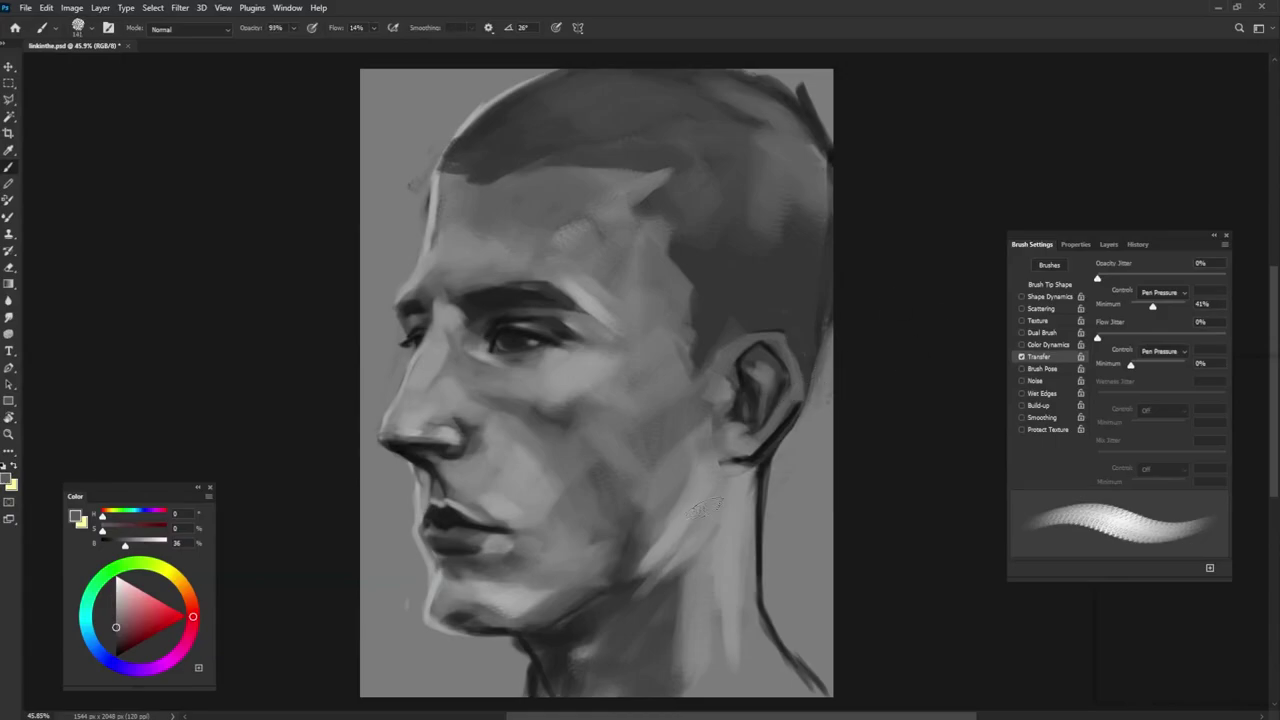
- Darken the shadow under the jaw and repaint the throat below the chin with sampled greys
alt+click(558, 641)
drag(571, 627, 602, 607)
alt+click(678, 553)
mouse_move(678, 586)
mouse_down()
mouse_move(629, 680)
mouse_move(672, 592)
mouse_up()
alt+click(638, 640)
alt+click(582, 651)
alt+click(511, 650)
alt+click(492, 627)
mouse_move(508, 639)
mouse_down()
mouse_move(528, 662)
mouse_move(521, 703)
mouse_up()
alt+click(545, 681)
- Paint a light patch in front of the ear and refine the ear's inner folds with a resized brush
alt+click(725, 492)
alt+click(444, 438)
mouse_move(722, 404)
mouse_down()
mouse_move(720, 430)
mouse_move(763, 412)
mouse_move(726, 458)
mouse_move(750, 470)
mouse_move(826, 340)
mouse_up()
alt+click(748, 388)
alt+click(764, 380)
alt+right_click(765, 411)
alt+right_click(771, 384)
- Paint the dark hair edge behind the ear from the lobe upwards with sampled greys
alt+click(822, 468)
alt+click(748, 446)
alt+click(778, 440)
alt+right_click(784, 448)
drag(784, 446, 820, 360)
- Rotate the brush tip and paint the lower neck and shoulder slope with sampled light grey
key(shift+Right)
key(shift+Right)
key(shift+Right)
key(shift+Right)
alt+right_click(652, 582)
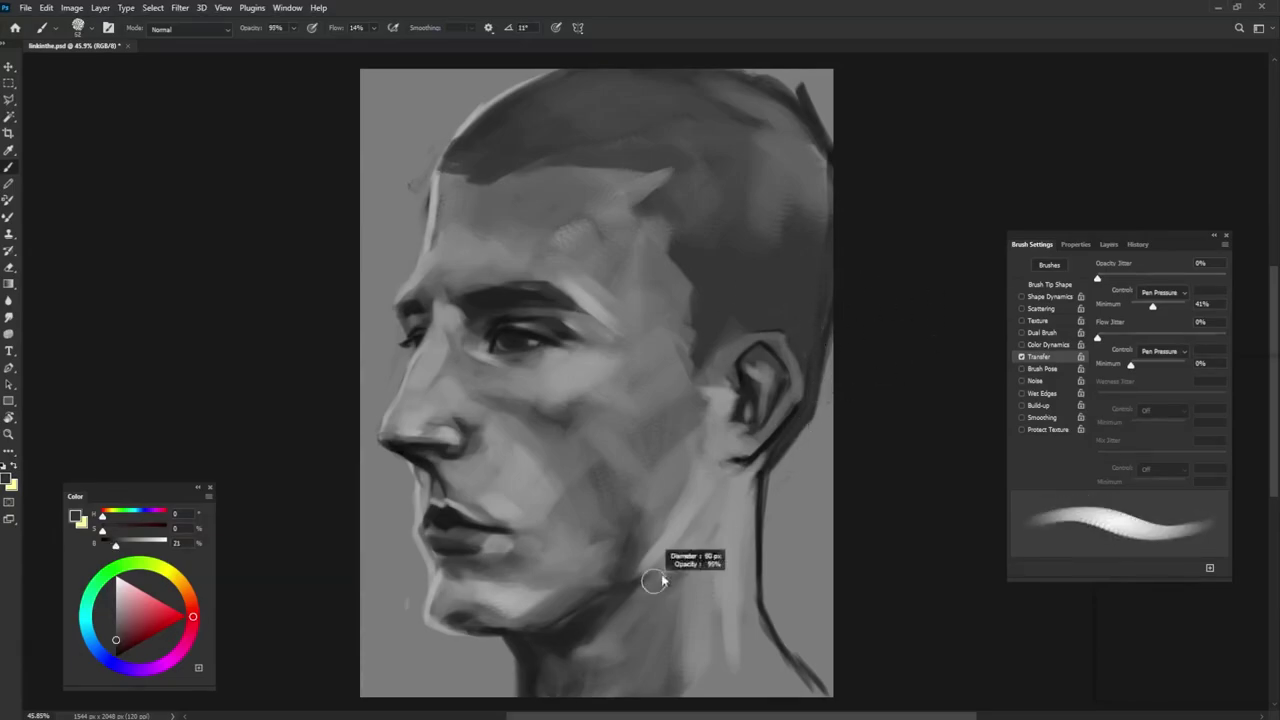
alt+click(734, 594)
drag(708, 636, 702, 690)
drag(750, 630, 786, 686)
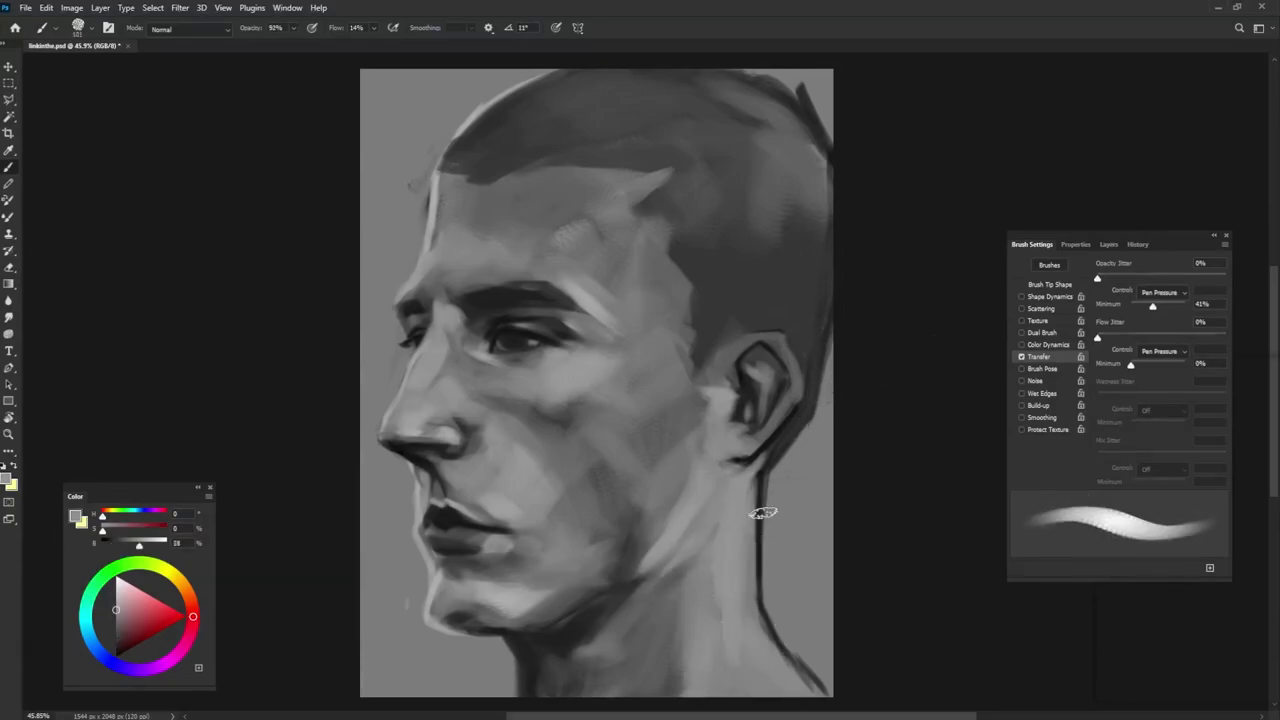
- Paint dark hair grey over the light contour at the front top of the skull
alt+click(455, 143)
key(shift+Left)
key(shift+Left)
key(shift+Left)
mouse_move(505, 103)
mouse_down()
mouse_move(466, 129)
mouse_move(552, 74)
mouse_up()
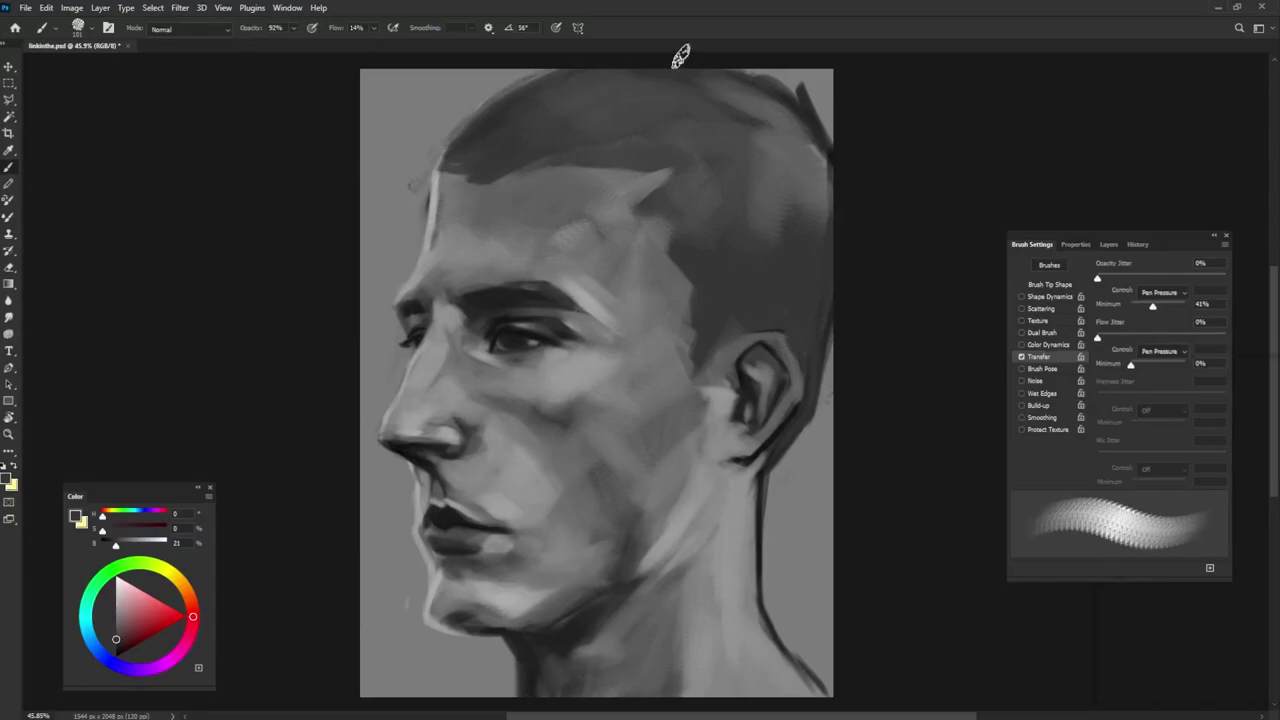
- Rotate the brush tip and widen the dark hair over the upper back of the skull
key(shift+Right)
key(shift+Right)
key(shift+Right)
key(shift+Right)
key(shift+Right)
key(shift+Right)
drag(748, 80, 848, 171)
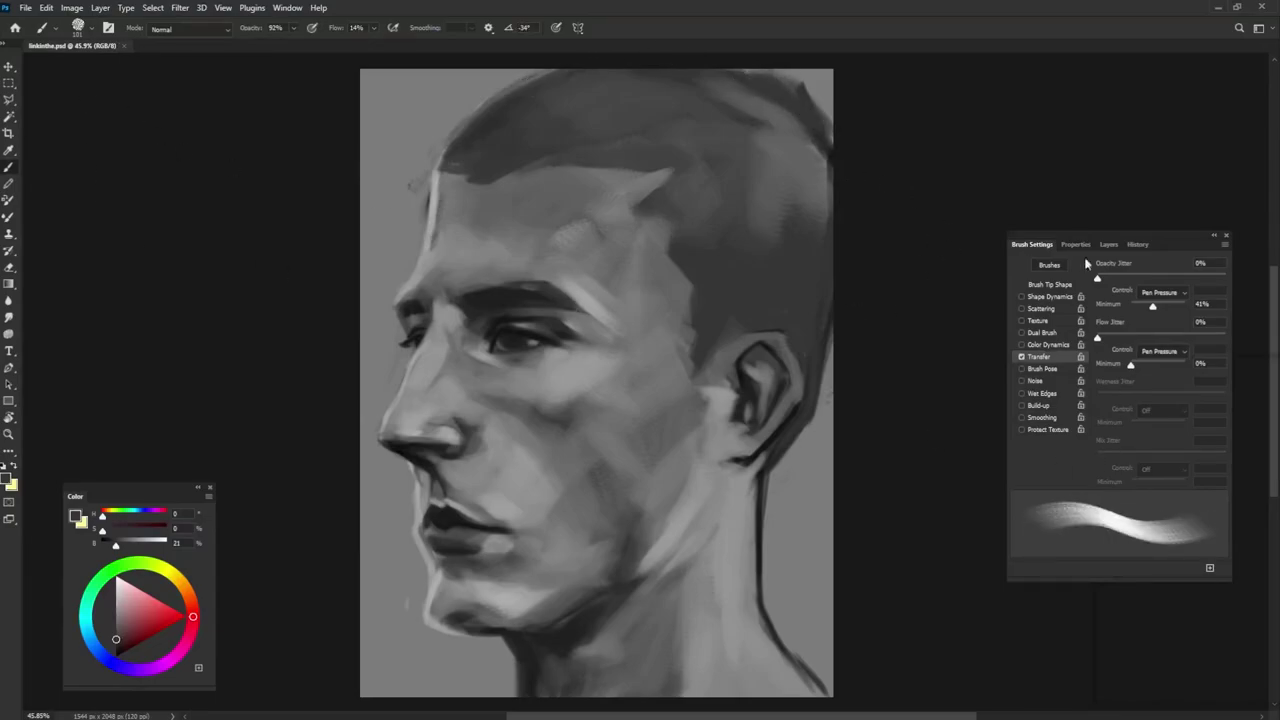
- Add a Gradient Map adjustment layer above the greyscale portrait
click(1109, 244)
click(1161, 649)
click(1090, 245)
click(1090, 352)
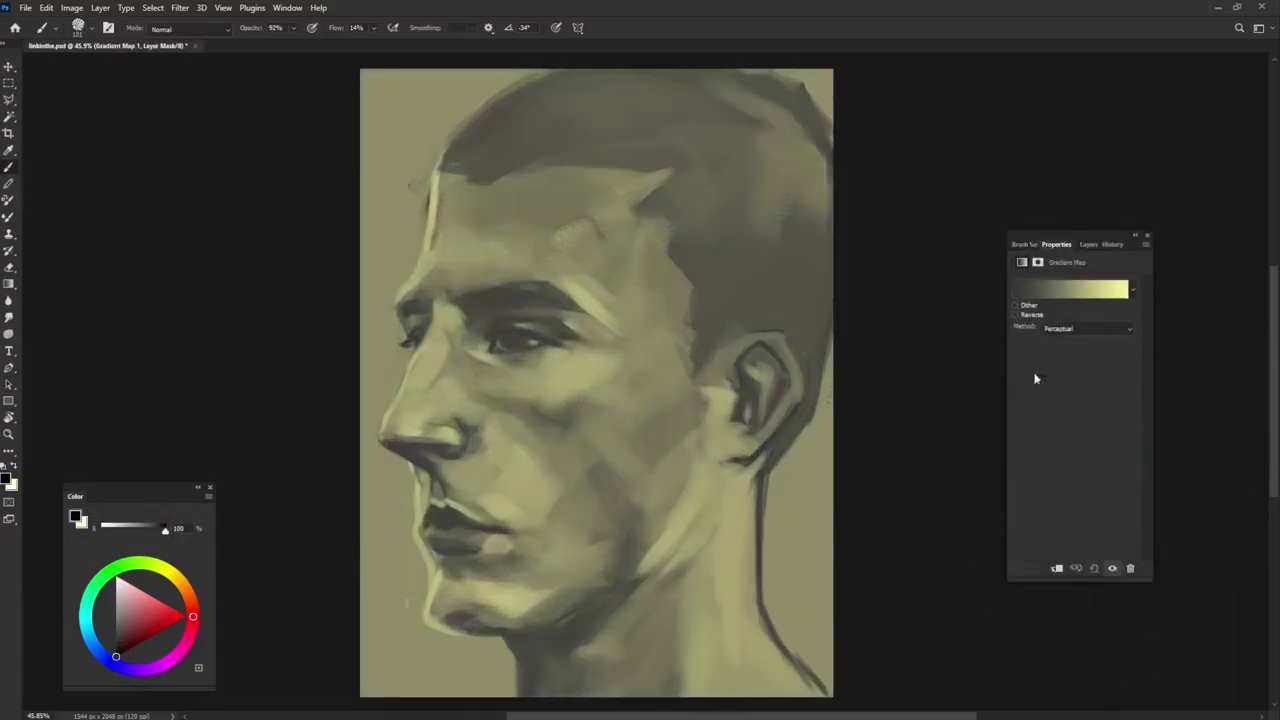
- Cycle through gradients for the Gradient Map and settle on one running from black through dark red and orange to cream
key(i)
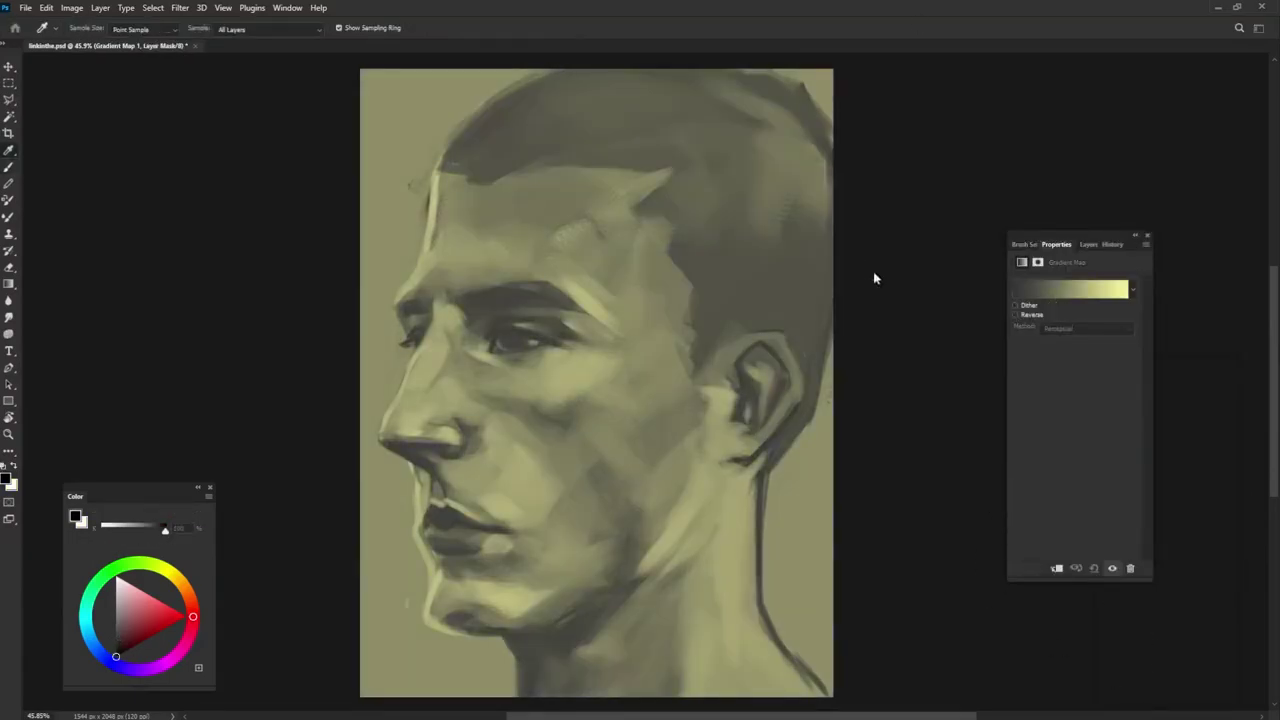
click(793, 374)
click(767, 382)
click(754, 391)
click(754, 390)
click(755, 385)
click(798, 391)
key(period)
key(period)
key(period)
key(period)
key(period)
key(period)
key(period)
key(period)
key(period)
key(period)
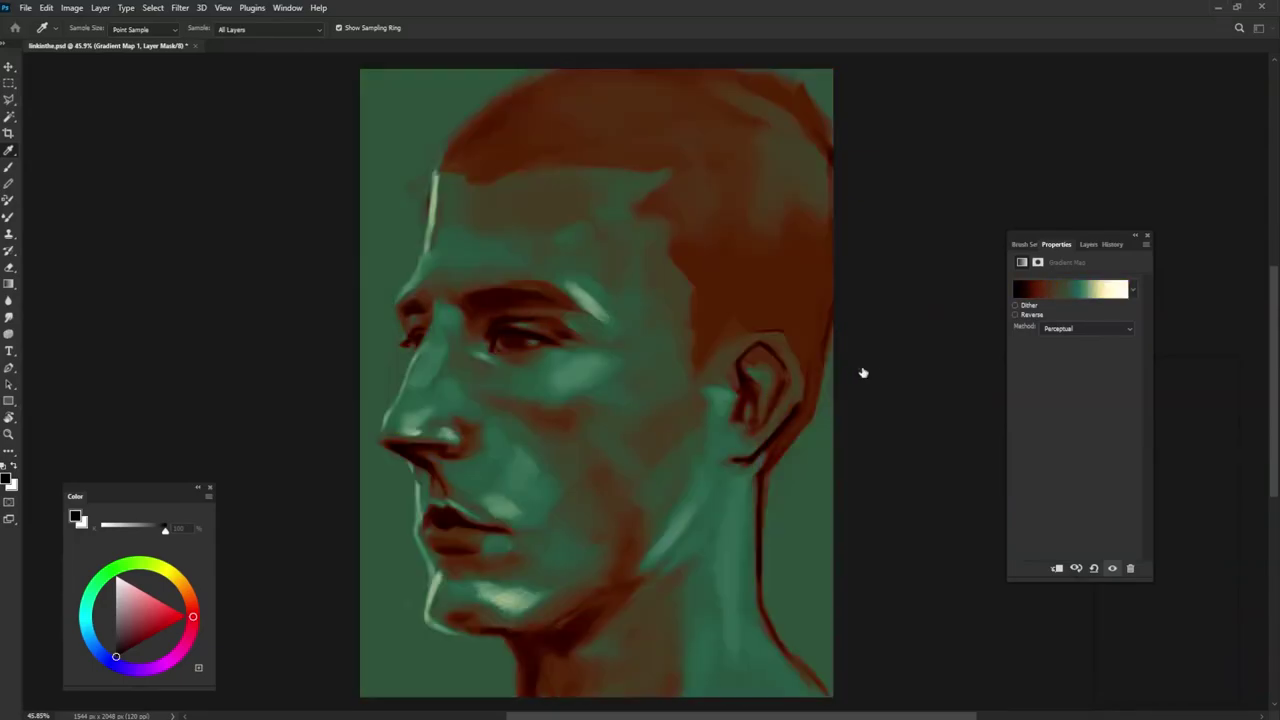
key(period)
key(b)
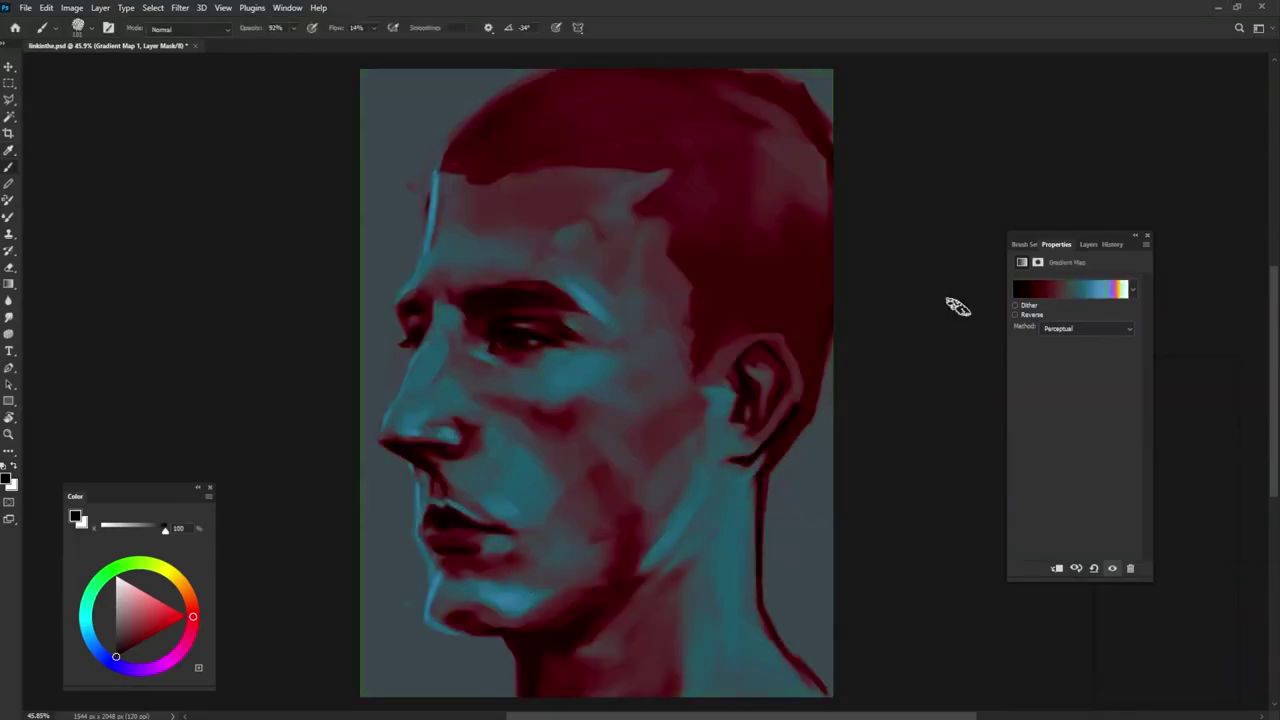
key(i)
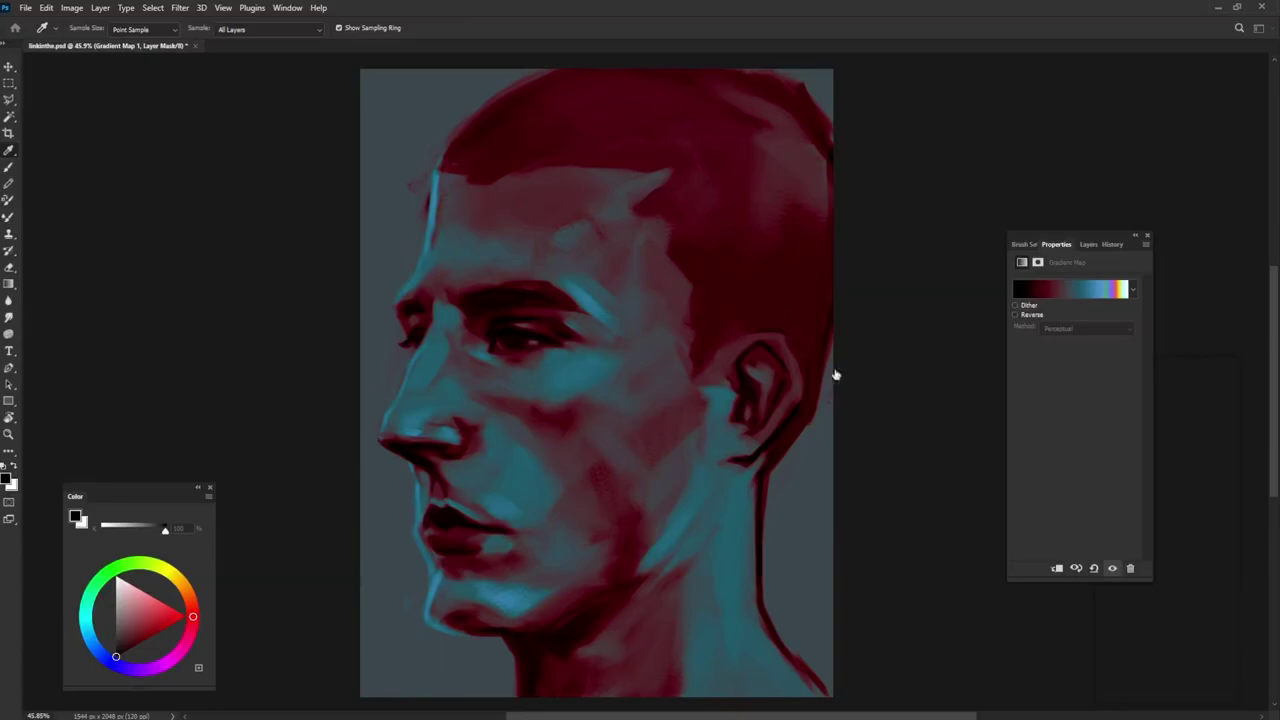
key(period)
key(period)
key(period)
key(period)
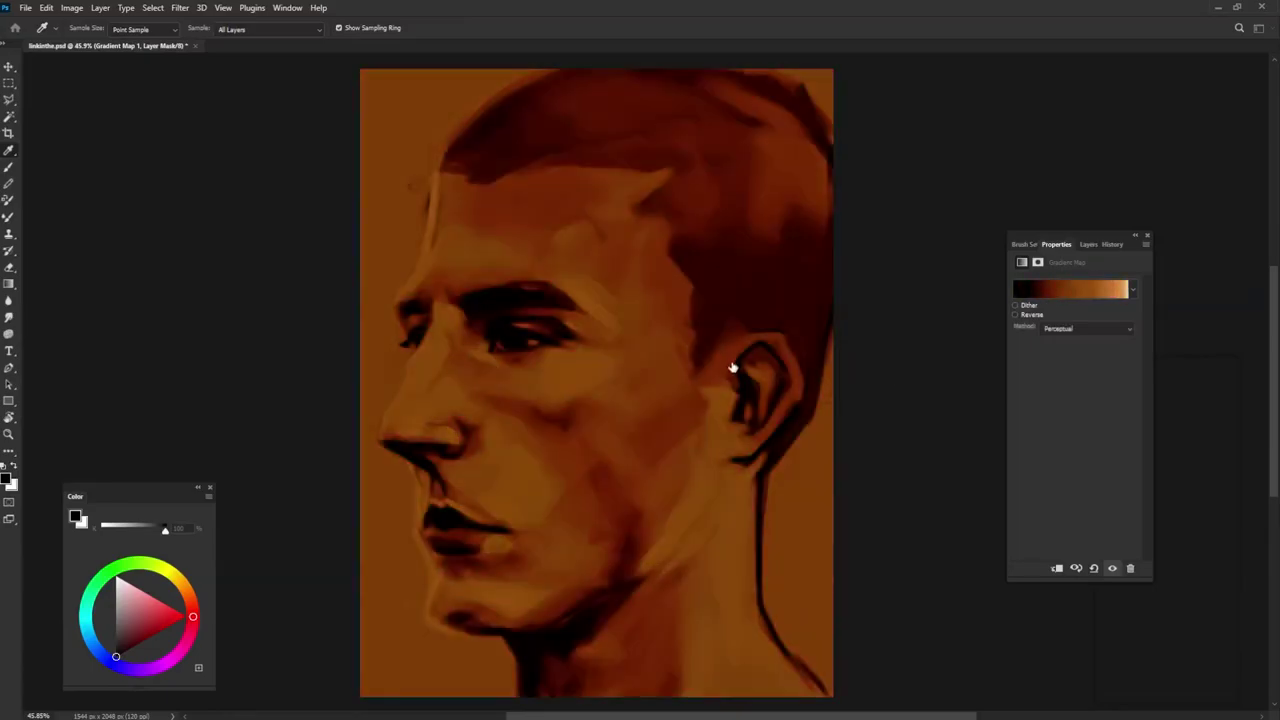
key(period)
key(period)
key(period)
key(period)
key(period)
key(period)
key(period)
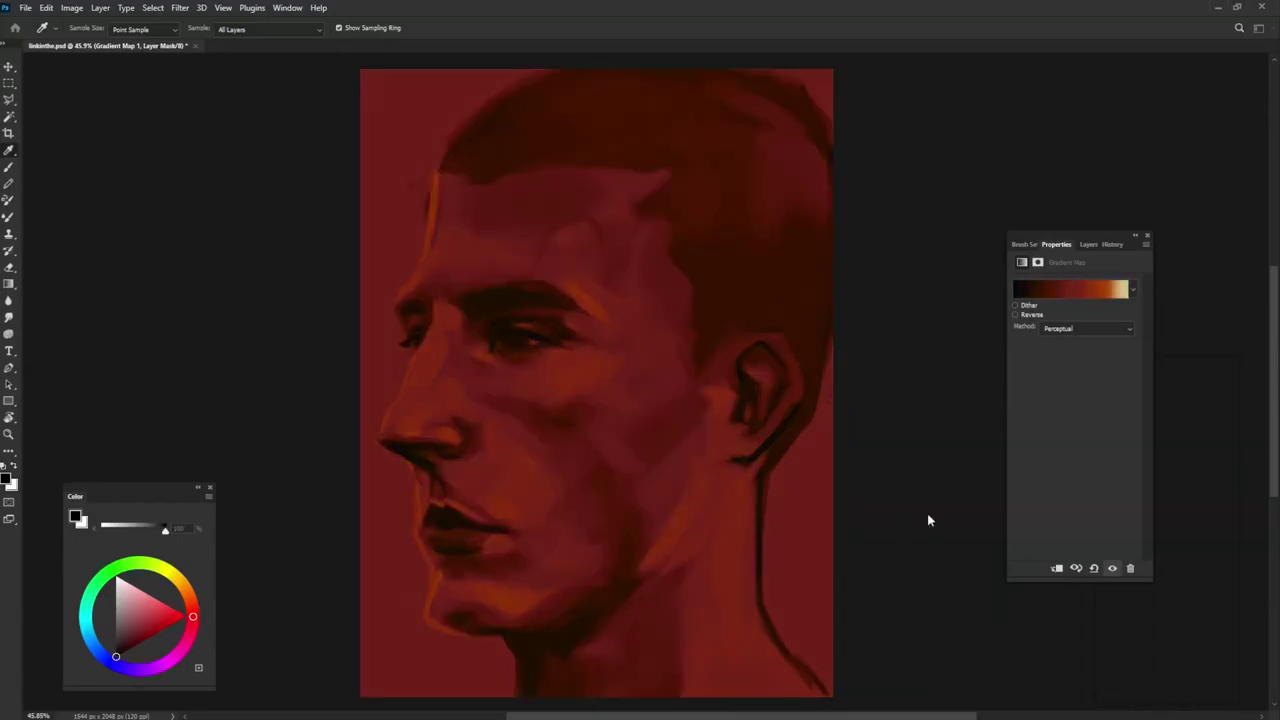
key(period)
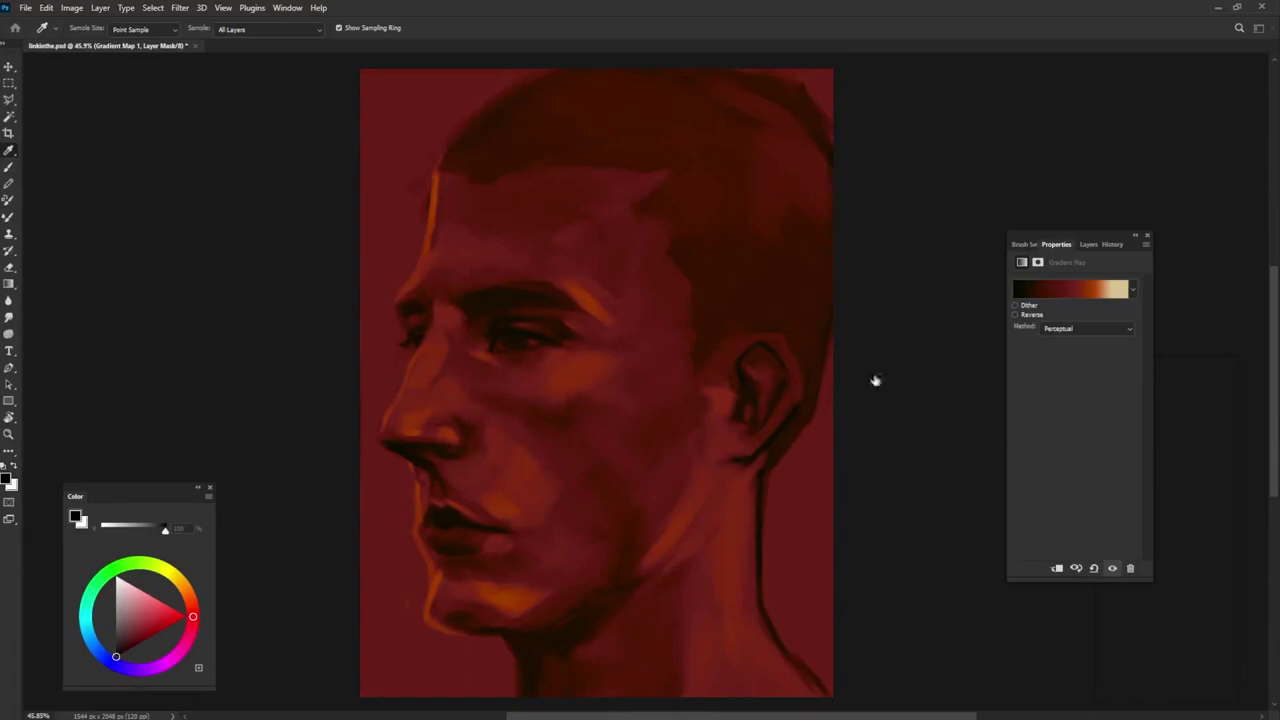
- Add a new layer above the gradient map and pick a dark blue with hue 200, saturation 77 and brightness 27
key(b)
click(1088, 244)
click(1119, 475)
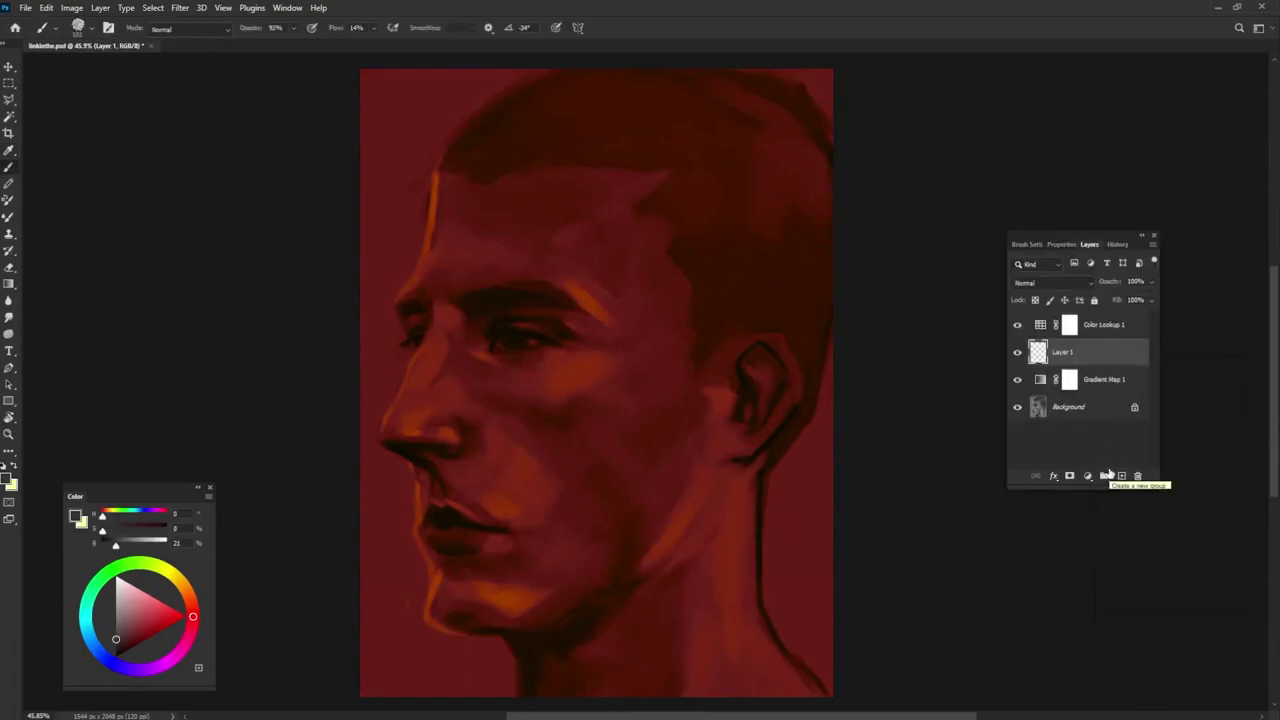
click(89, 634)
drag(138, 622, 130, 643)
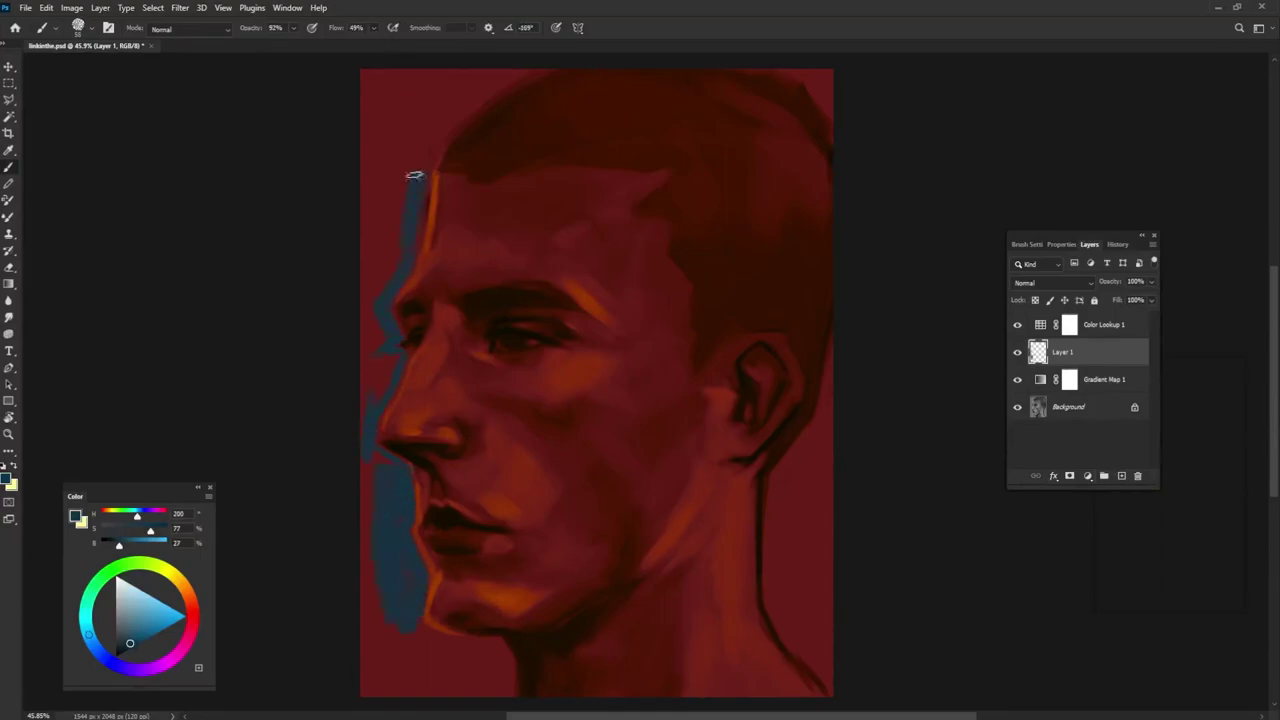
- Paint the background dark blue in front of the face and behind the neck, with a muted blue below the chin
mouse_move(478, 70)
mouse_down()
mouse_move(408, 122)
mouse_move(372, 205)
mouse_move(400, 93)
mouse_move(376, 139)
mouse_move(358, 295)
mouse_move(393, 256)
mouse_move(368, 320)
mouse_move(385, 359)
mouse_move(356, 477)
mouse_move(388, 481)
mouse_move(375, 522)
mouse_move(394, 600)
mouse_up()
mouse_move(775, 488)
mouse_down()
mouse_move(811, 469)
mouse_move(782, 516)
mouse_move(825, 650)
mouse_move(789, 537)
mouse_move(823, 606)
mouse_up()
alt+click(791, 427)
drag(824, 345, 814, 428)
alt+click(400, 637)
mouse_move(418, 638)
mouse_down()
mouse_move(490, 649)
mouse_move(499, 698)
mouse_move(422, 701)
mouse_up()
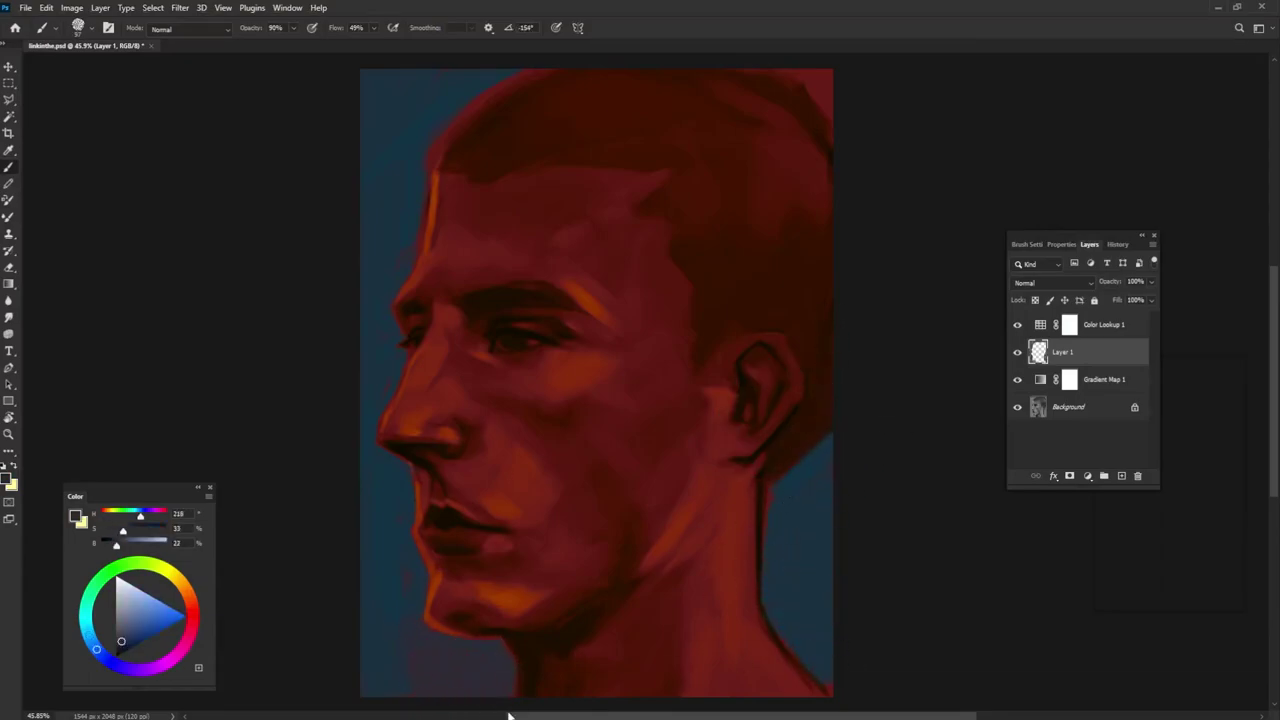
- Blend the blue background around the chin and lips with sampled blue and a smaller brush
alt+click(822, 478)
drag(432, 656, 393, 558)
key([)
key([)
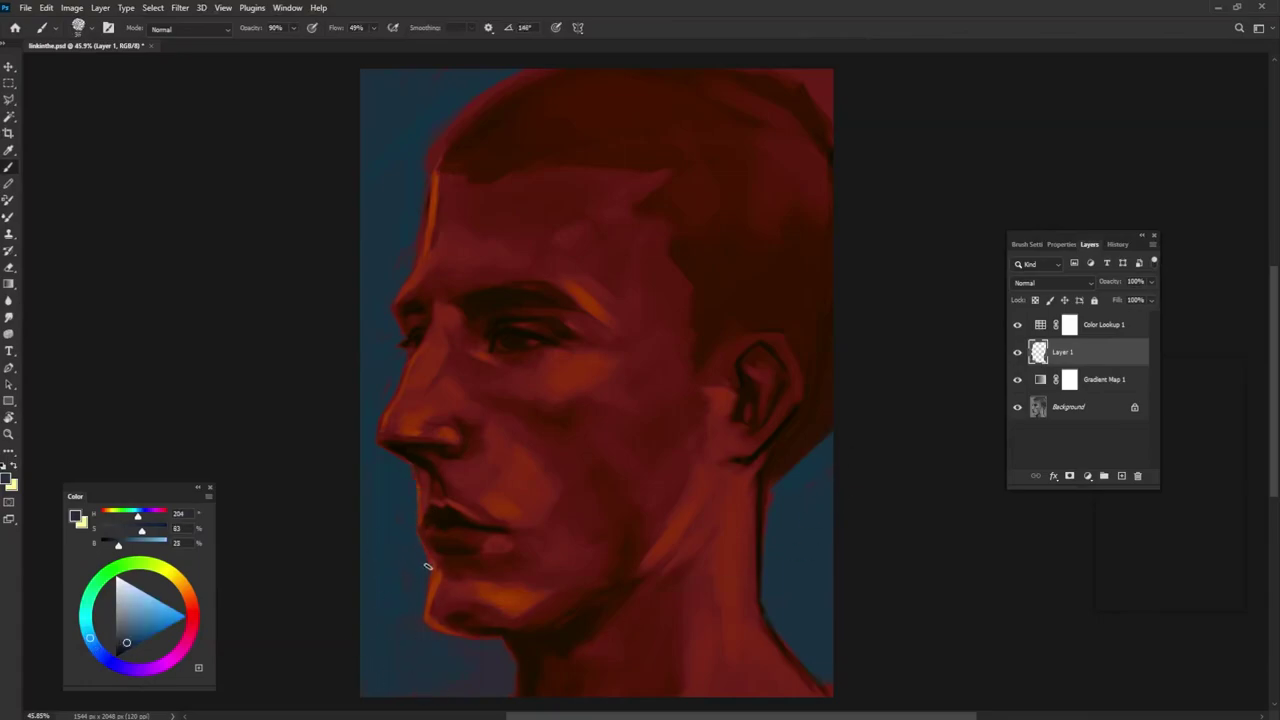
- Paint an orange rim light along the forehead and front of the skull and clean its edge with background blue
alt+click(429, 243)
mouse_move(421, 252)
mouse_down()
mouse_move(515, 79)
mouse_move(446, 146)
mouse_up()
alt+click(524, 86)
key(])
key(])
alt+click(436, 180)
alt+click(424, 152)
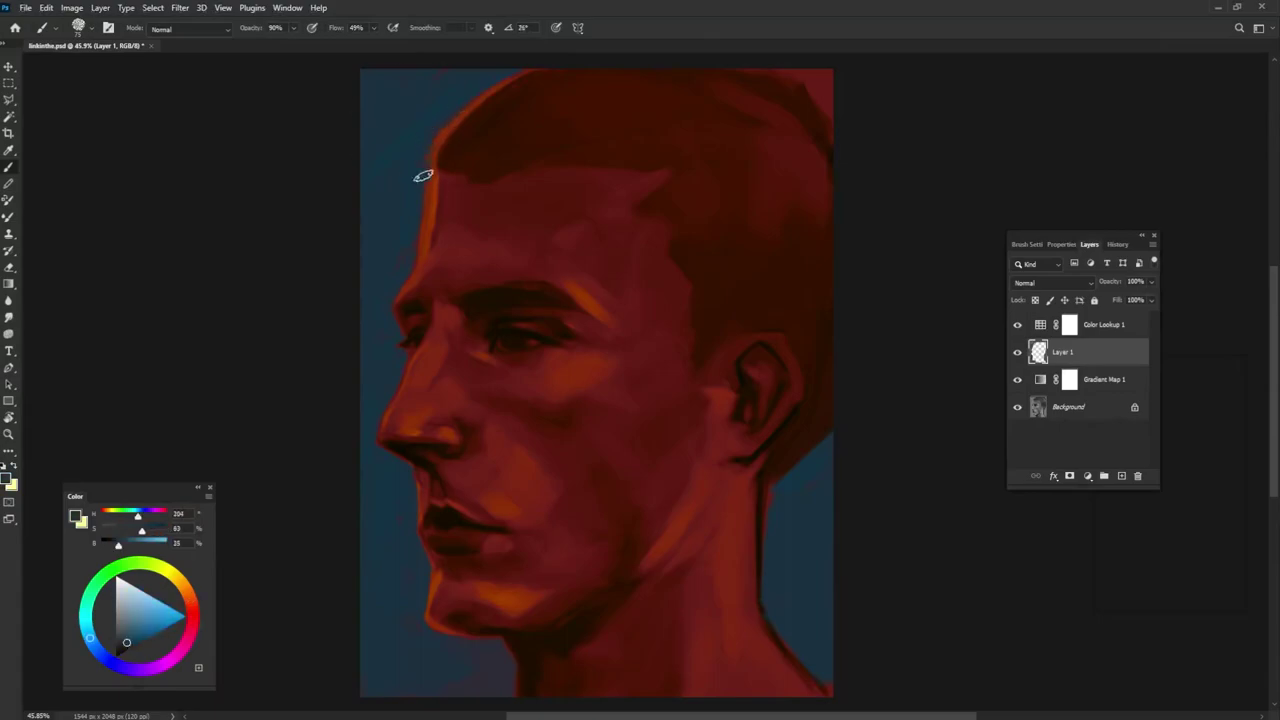
alt+click(800, 636)
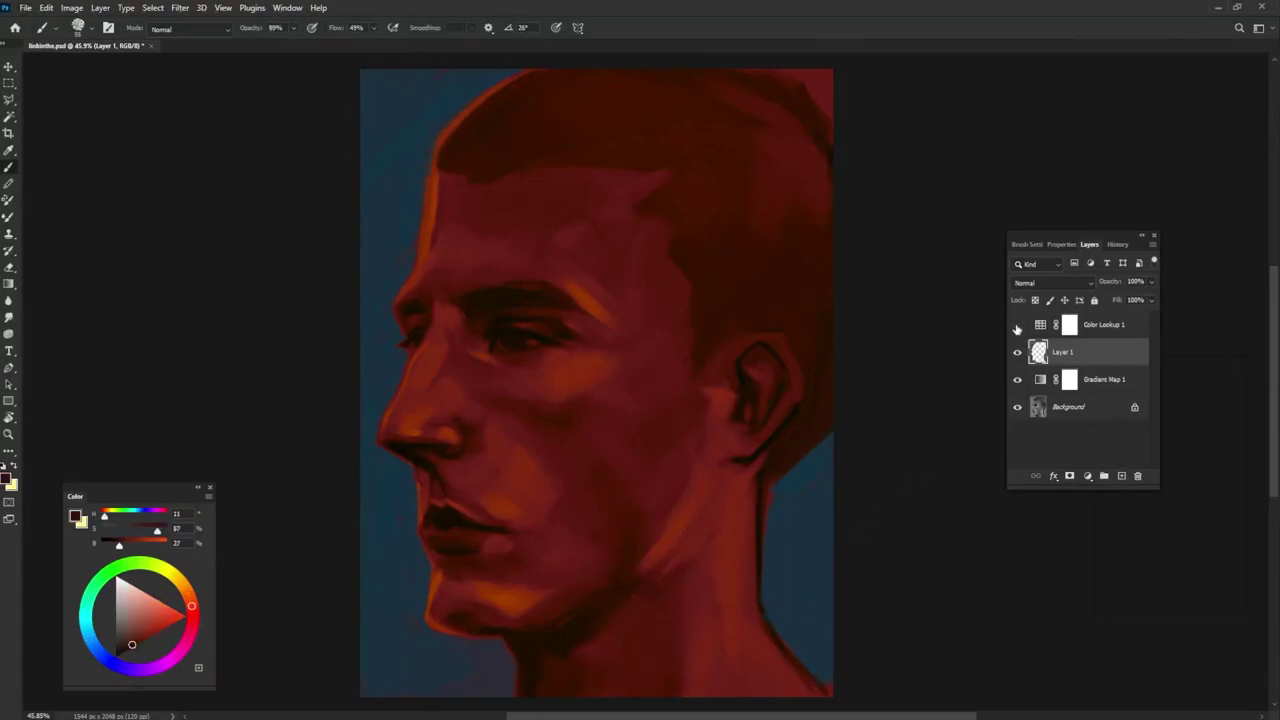
- Cycle the Color Lookup layer's 3DLUT presets through options such as Bleach Bypass.look and settle on a dark, blue-tinted look
double_click(1039, 327)
click(1097, 286)
click(1095, 426)
key(Down)
key(Down)
key(Up)
key(Up)
key(Up)
key(Up)
key(Up)
key(Up)
key(Up)
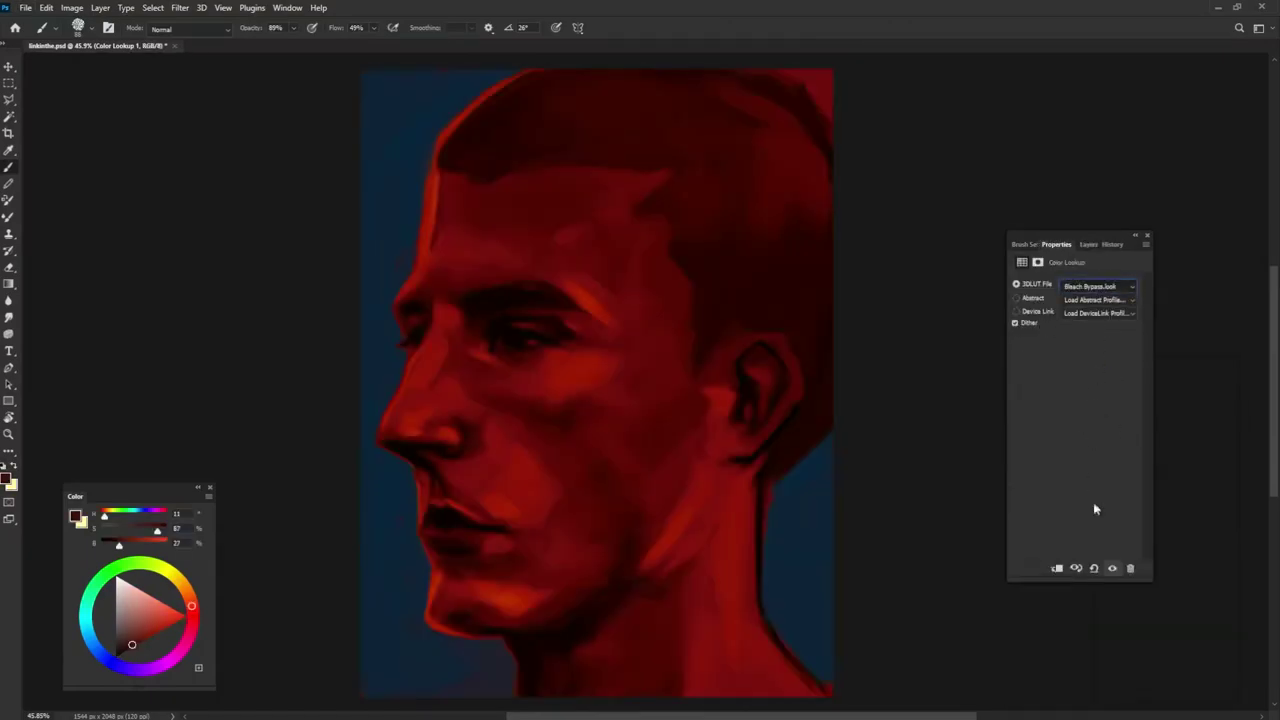
key(Down)
key(Down)
key(Down)
key(Down)
key(Down)
key(Down)
key(Down)
key(Down)
key(Down)
key(Down)
key(Down)
key(Down)
- Paint black on the Color Lookup layer's mask over the nose, cheek, lips and chin to reveal the warm orange skin
click(1088, 244)
click(1070, 325)
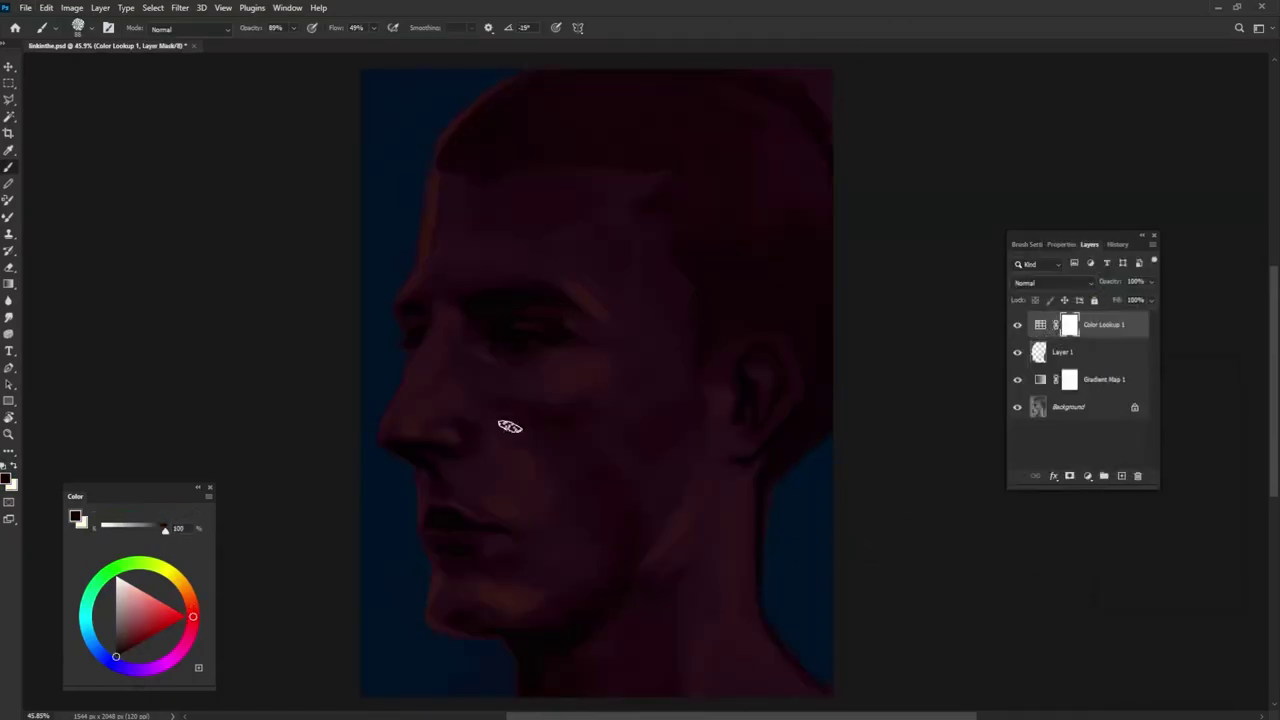
mouse_move(443, 323)
mouse_down()
mouse_move(555, 471)
mouse_move(405, 419)
mouse_move(406, 441)
mouse_move(447, 398)
mouse_move(513, 523)
mouse_move(434, 468)
mouse_move(524, 509)
mouse_move(587, 495)
mouse_move(534, 503)
mouse_up()
mouse_move(446, 376)
mouse_down()
mouse_move(500, 346)
mouse_move(534, 371)
mouse_move(457, 314)
mouse_move(430, 271)
mouse_move(503, 451)
mouse_move(414, 357)
mouse_move(561, 379)
mouse_move(523, 543)
mouse_move(457, 577)
mouse_move(600, 506)
mouse_move(526, 572)
mouse_up()
mouse_move(438, 286)
mouse_down()
mouse_move(428, 200)
mouse_move(446, 289)
mouse_move(571, 389)
mouse_move(531, 366)
mouse_move(609, 457)
mouse_move(602, 490)
mouse_move(443, 560)
mouse_move(466, 531)
mouse_move(433, 648)
mouse_up()
- Paint the Color Lookup mask back in with white over the forehead edge, eyes and lower jaw
key(x)
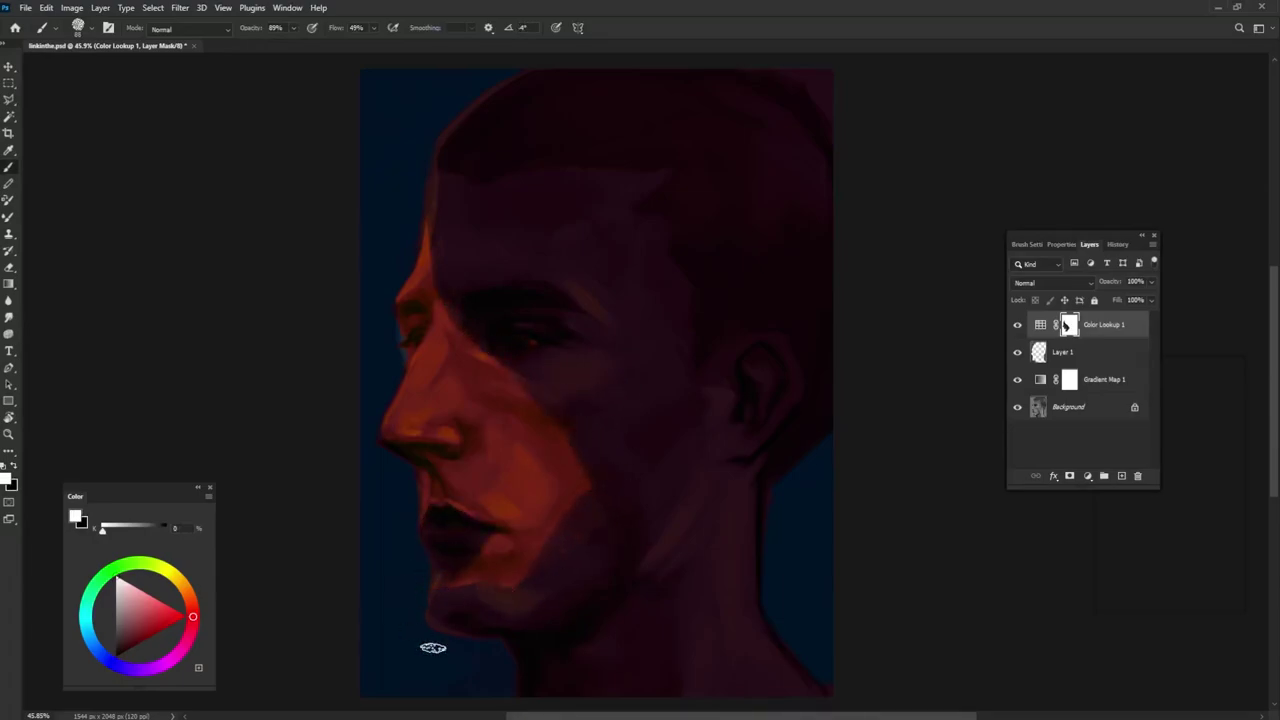
mouse_move(434, 169)
mouse_down()
mouse_move(457, 285)
mouse_move(391, 363)
mouse_up()
mouse_move(491, 346)
mouse_down()
mouse_move(567, 423)
mouse_move(605, 487)
mouse_move(595, 476)
mouse_move(499, 583)
mouse_move(437, 606)
mouse_move(481, 623)
mouse_up()
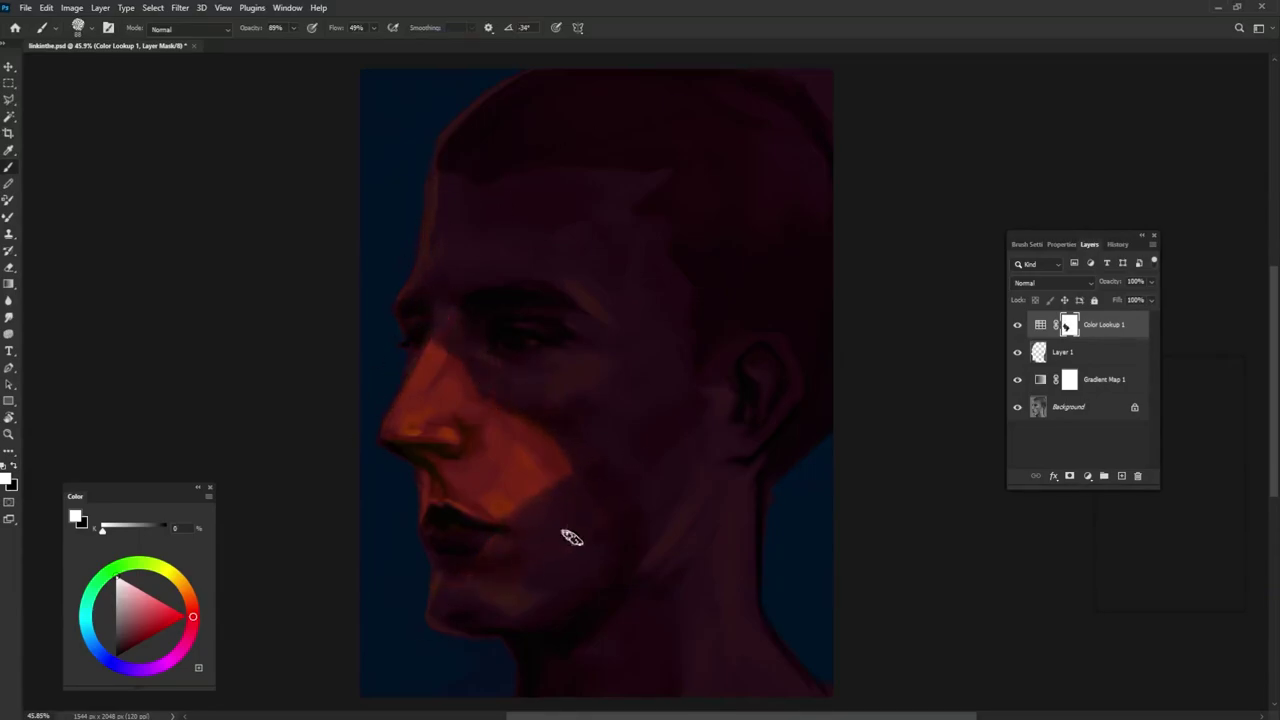
- Mask the lookup off the chin and jaw with black, trim the edge below the jaw with white, and save the document
key(x)
mouse_move(414, 600)
mouse_down()
mouse_move(504, 468)
mouse_move(489, 533)
mouse_move(552, 547)
mouse_move(542, 596)
mouse_move(592, 571)
mouse_move(448, 622)
mouse_move(571, 550)
mouse_move(684, 417)
mouse_move(547, 451)
mouse_move(621, 562)
mouse_up()
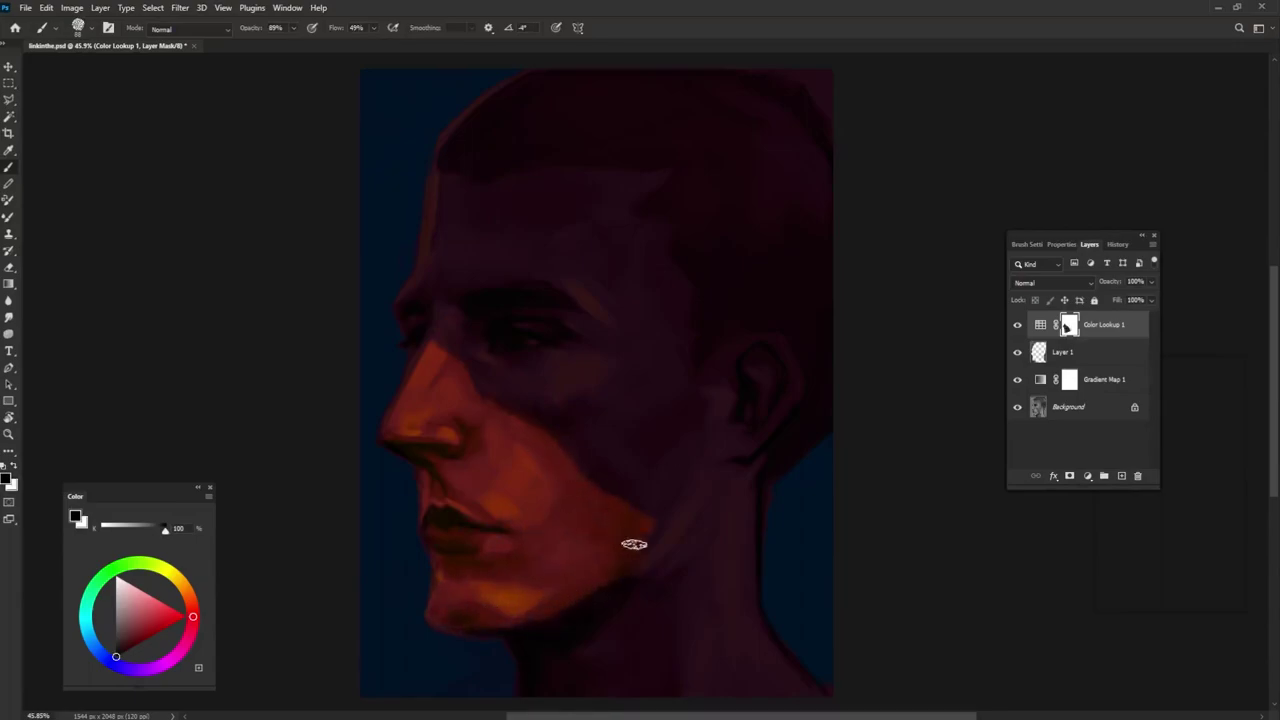
drag(543, 677, 585, 688)
key(x)
mouse_move(517, 661)
mouse_down()
mouse_move(654, 553)
mouse_move(707, 465)
mouse_move(469, 349)
mouse_move(484, 401)
mouse_move(523, 453)
mouse_move(652, 481)
mouse_move(571, 443)
mouse_move(609, 492)
mouse_move(652, 514)
mouse_move(486, 634)
mouse_up()
key(x)
mouse_move(430, 526)
mouse_down()
mouse_move(471, 514)
mouse_move(478, 534)
mouse_up()
key(x)
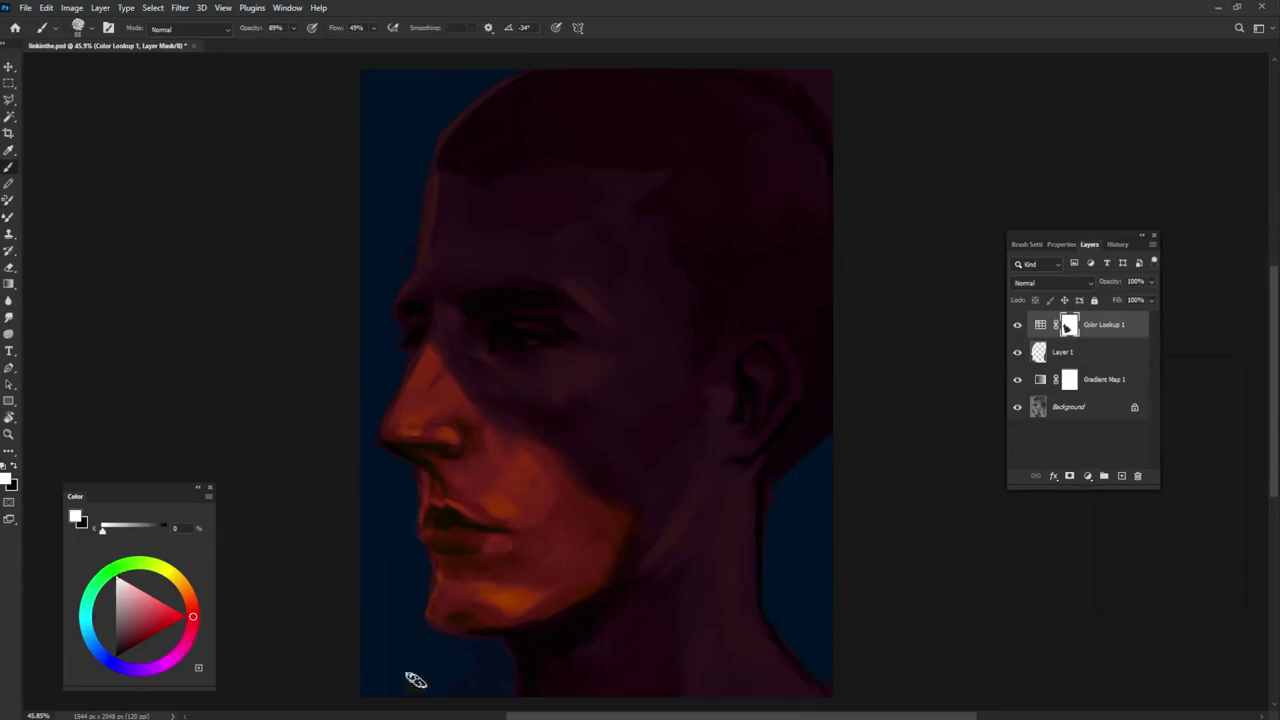
key(ctrl+s)
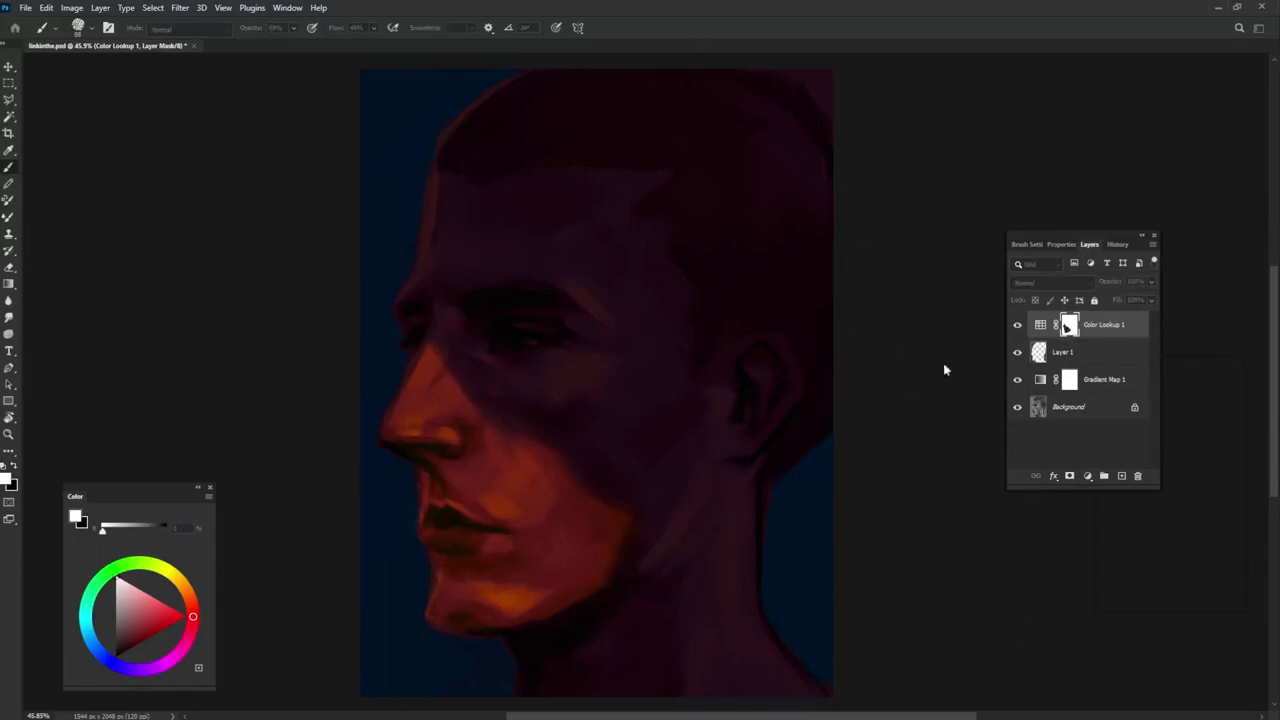
scroll(929, 529, down, 3)
scroll(925, 541, up, 2)
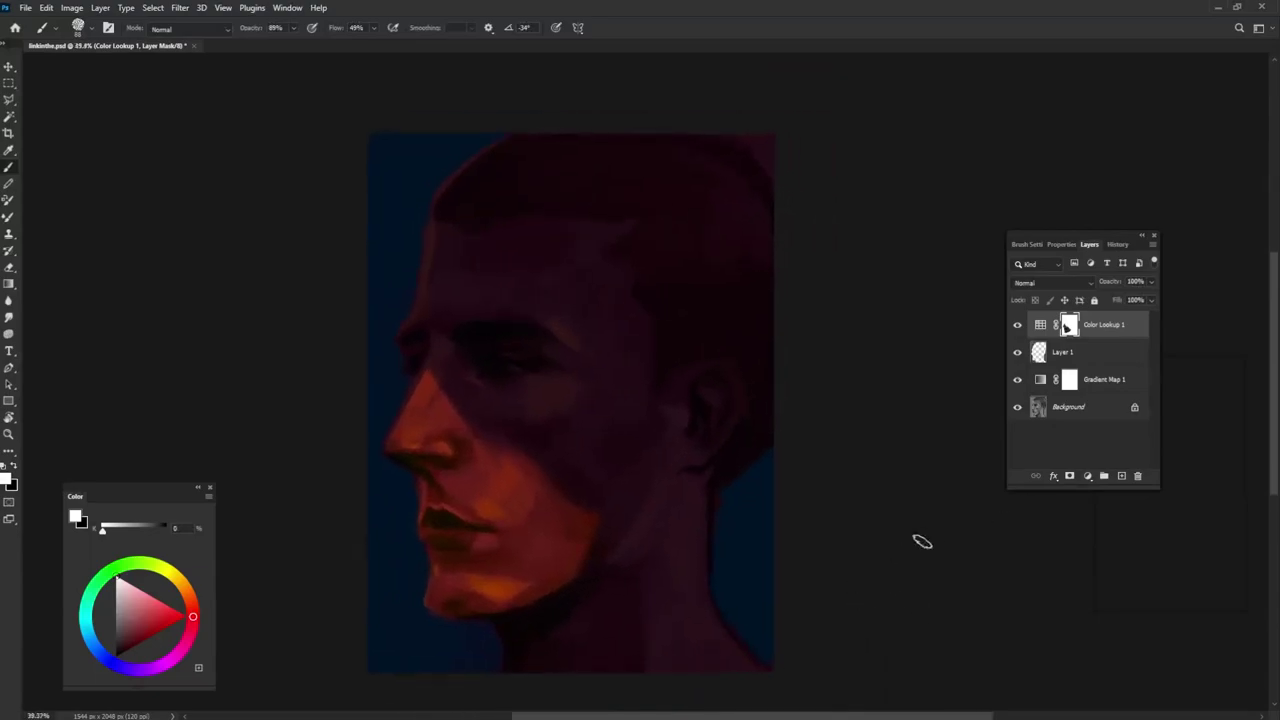
click(1121, 475)
alt+click(529, 366)
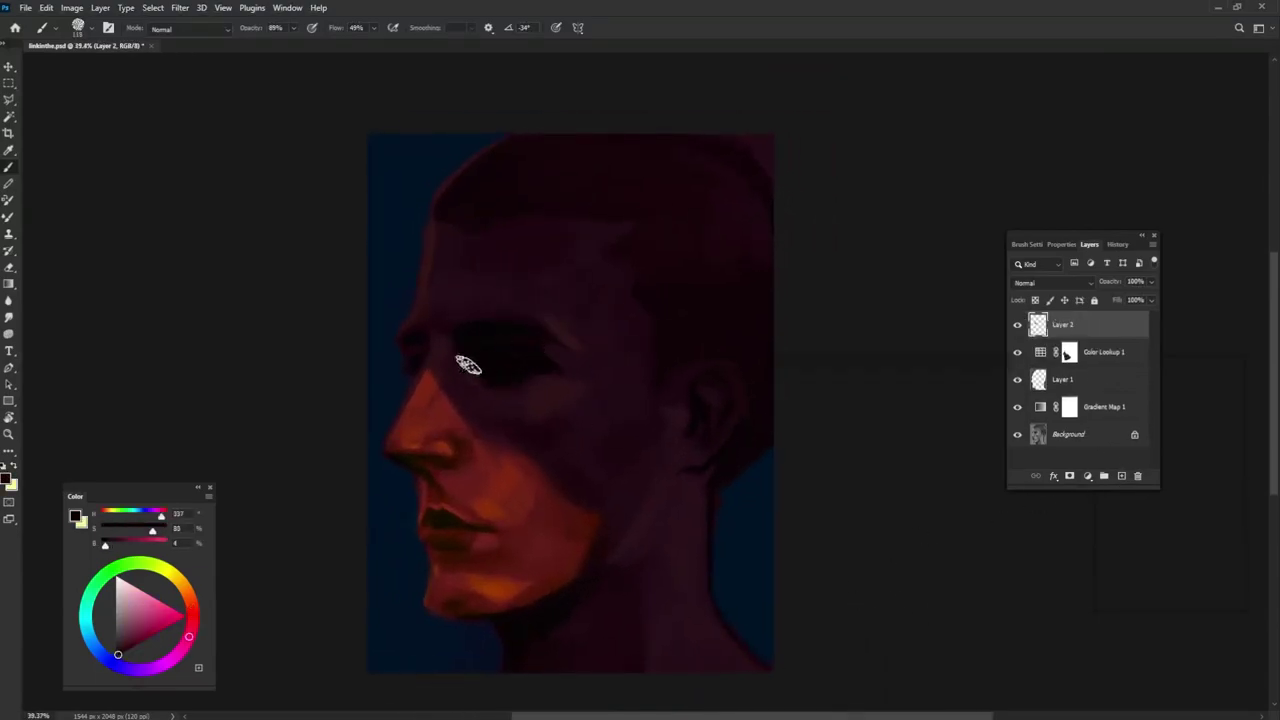
key(ctrl+z)
key(ctrl+z)
- Add a new layer above the Color Lookup and paint bright orange highlights on the nose tip and nostril
click(1120, 477)
alt+click(412, 438)
alt+click(412, 442)
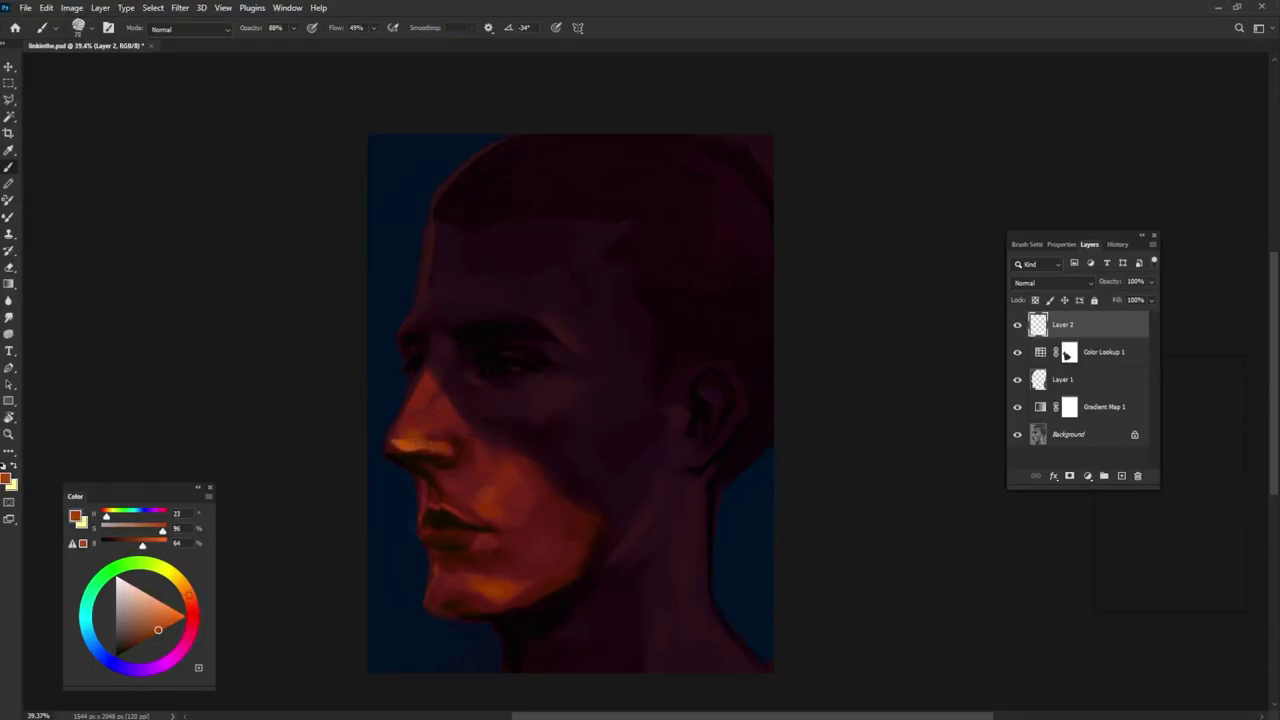
mouse_move(409, 440)
mouse_down()
mouse_move(418, 425)
mouse_move(433, 438)
mouse_up()
alt+click(479, 513)
click(153, 598)
alt+click(425, 443)
alt+click(448, 453)
- Brighten and blend the chin, jaw and cheek with sampled oranges, using a larger brush at 15% flow
alt+click(487, 586)
alt+click(451, 591)
mouse_move(491, 582)
mouse_down()
mouse_move(451, 591)
mouse_move(452, 614)
mouse_up()
alt+click(505, 571)
key(bracketright)
key(bracketright)
alt+click(514, 576)
alt+click(533, 579)
alt+click(462, 573)
alt+click(514, 598)
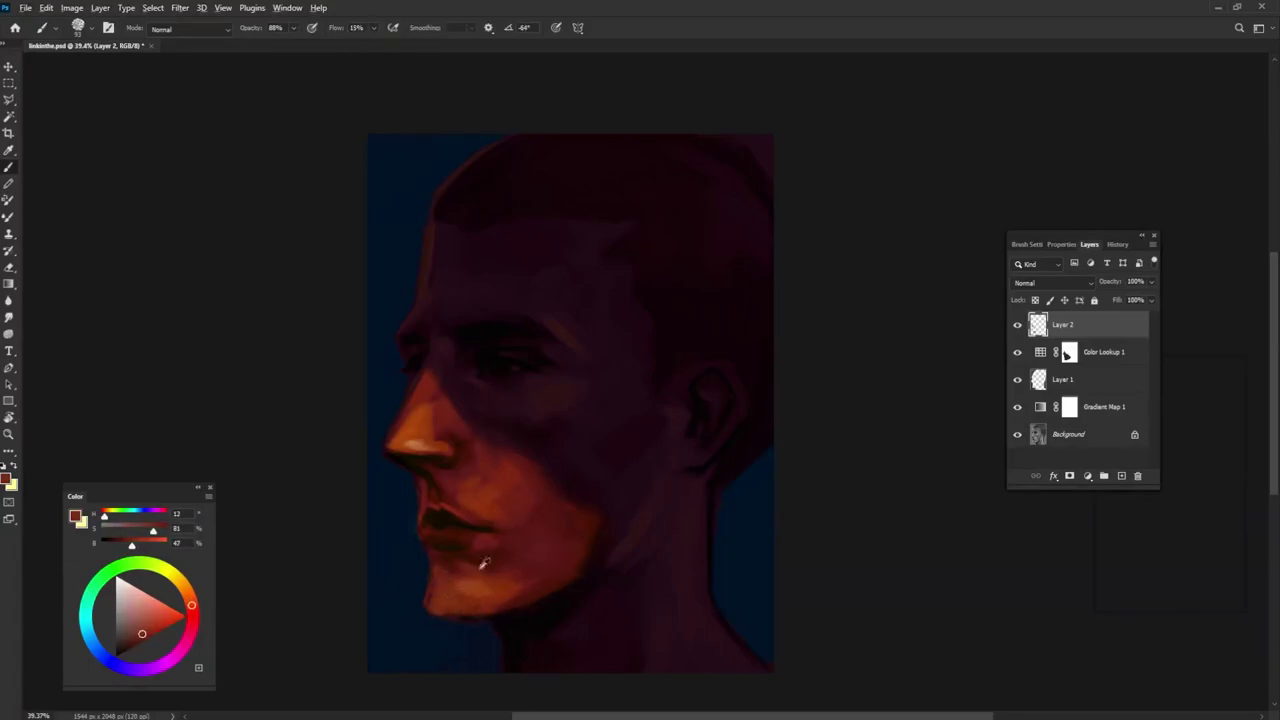
alt+click(482, 500)
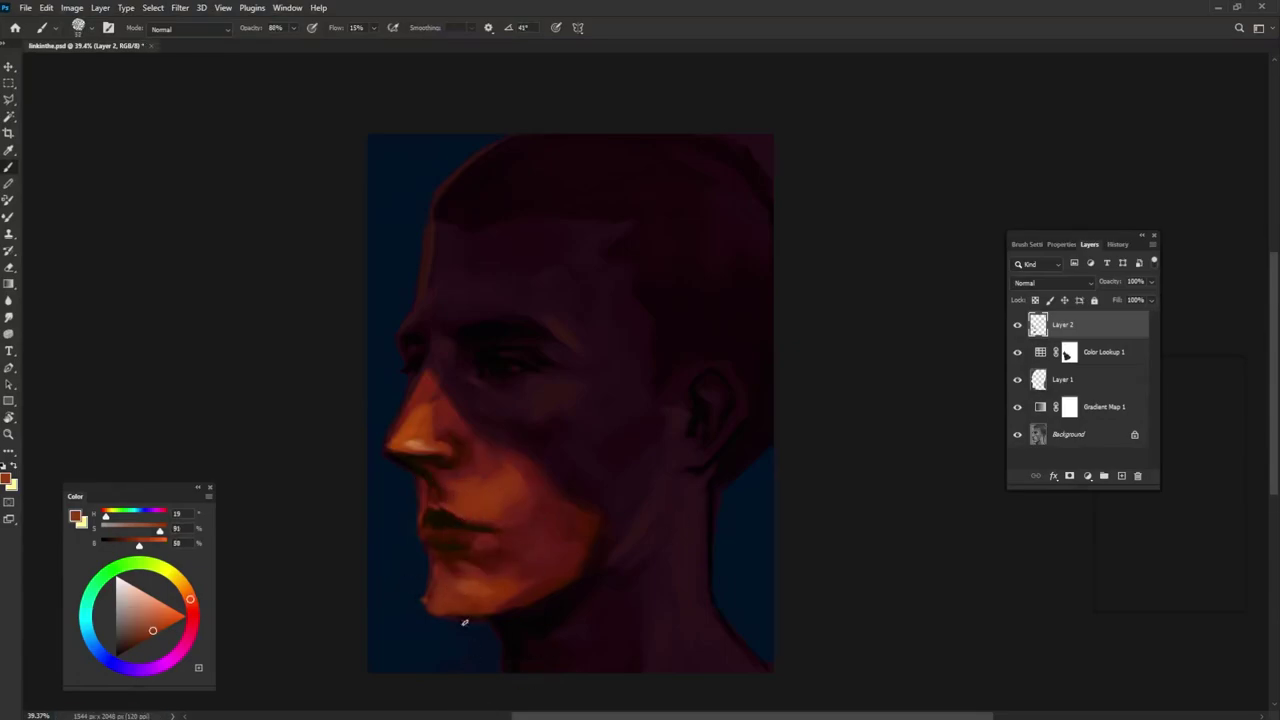
alt+click(432, 595)
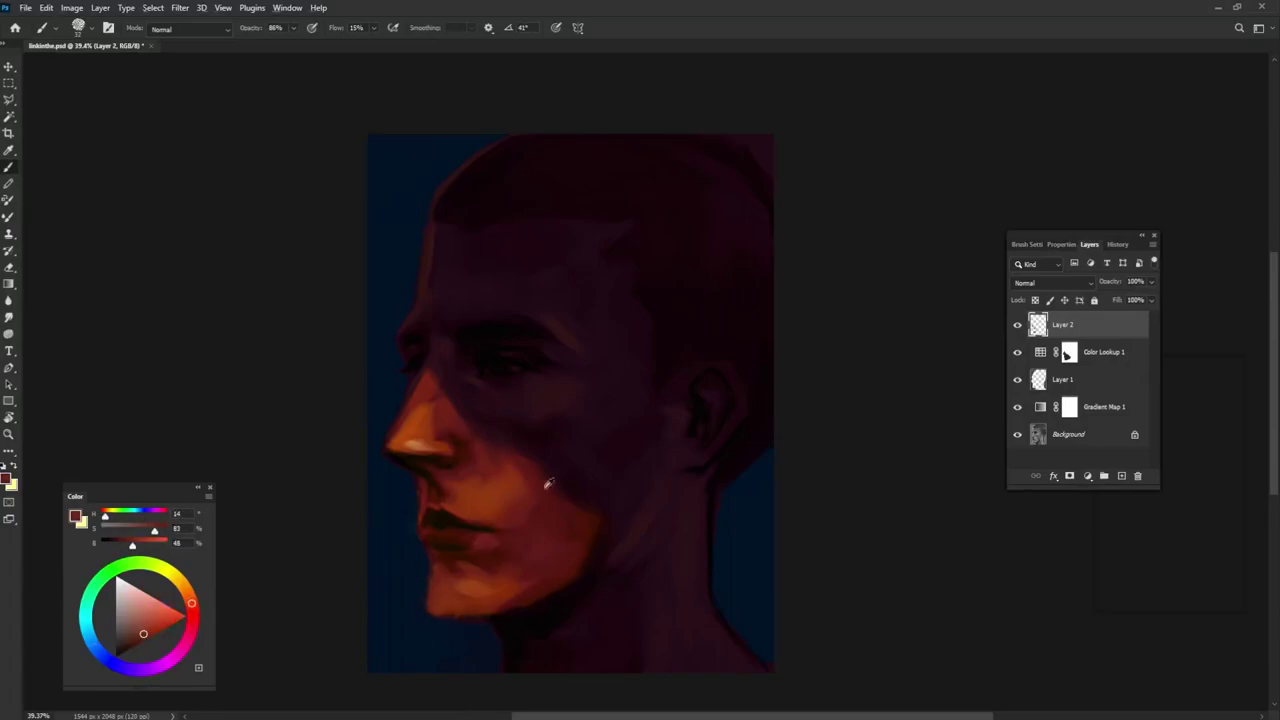
- Paint the near eye as a glowing orange shape with drips running down the cheek
drag(497, 366, 528, 368)
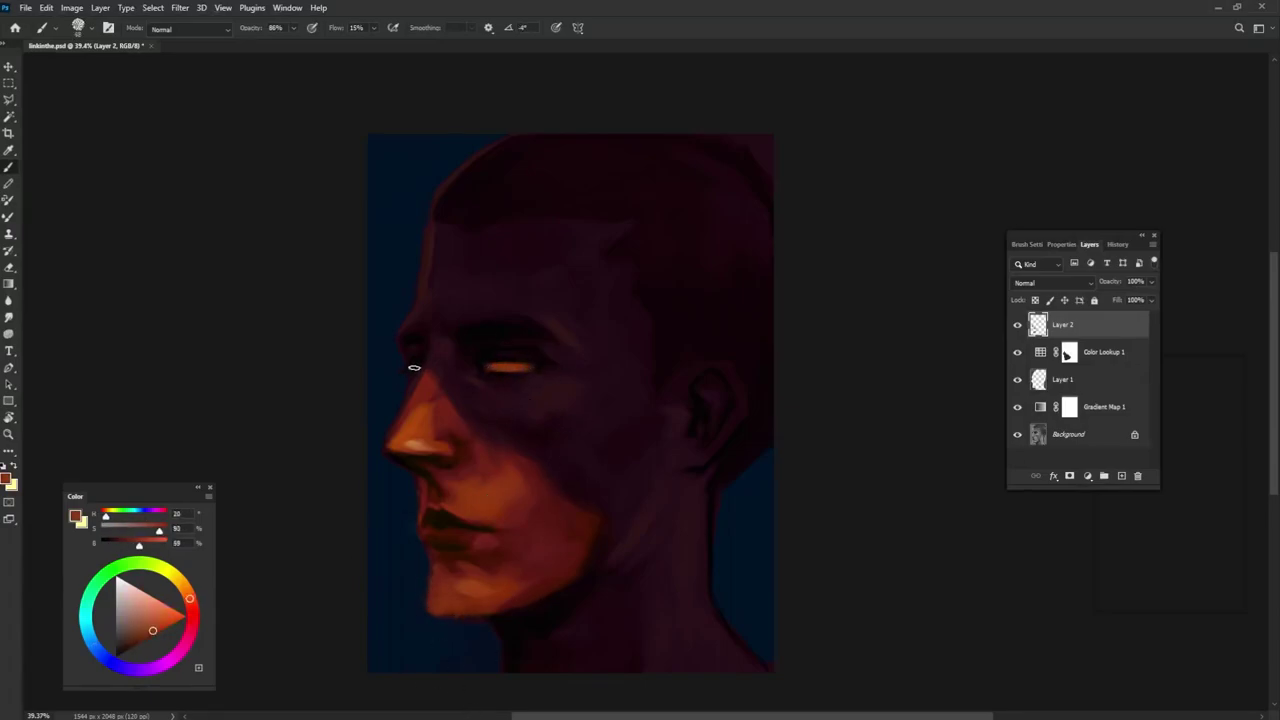
alt+click(513, 391)
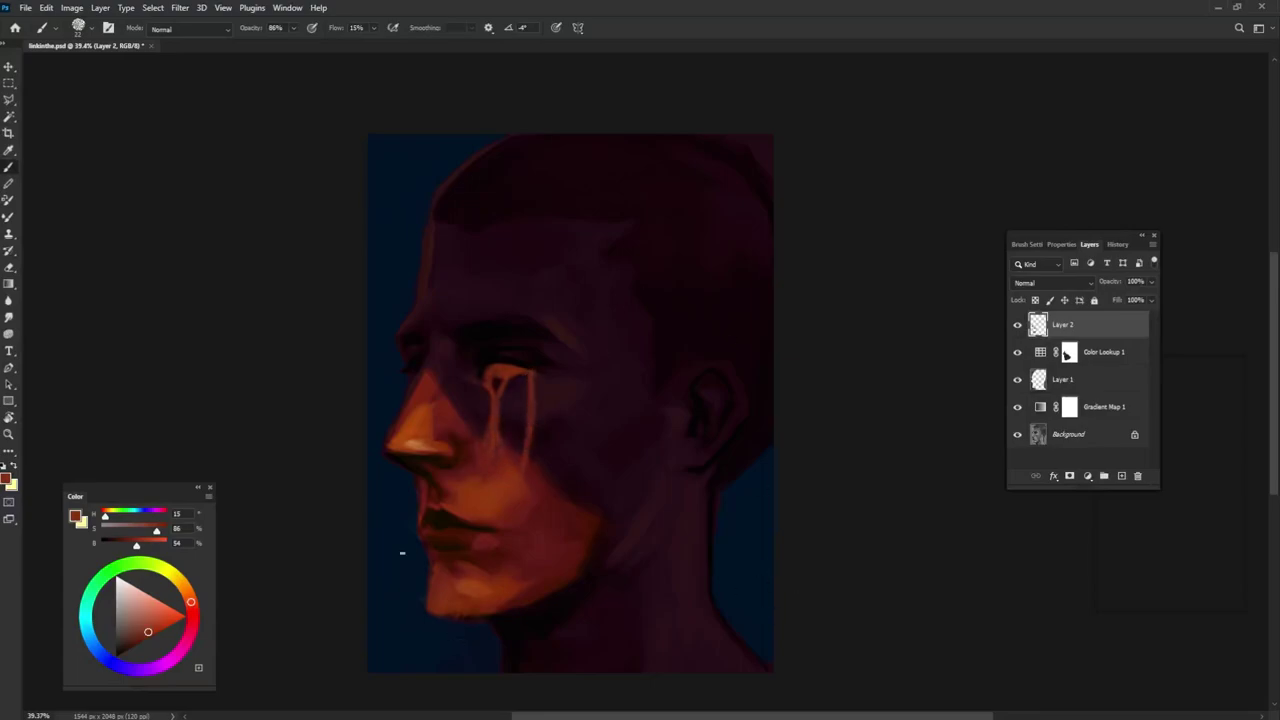
alt+click(518, 370)
alt+click(534, 374)
alt+click(497, 388)
alt+click(492, 430)
- Refine the eye's light upper edge and blend the drips into the cheek with sampled colours and varied brush sizes
alt+click(444, 384)
key([)
alt+click(496, 488)
alt+click(514, 362)
alt+click(496, 446)
key(])
alt+click(466, 451)
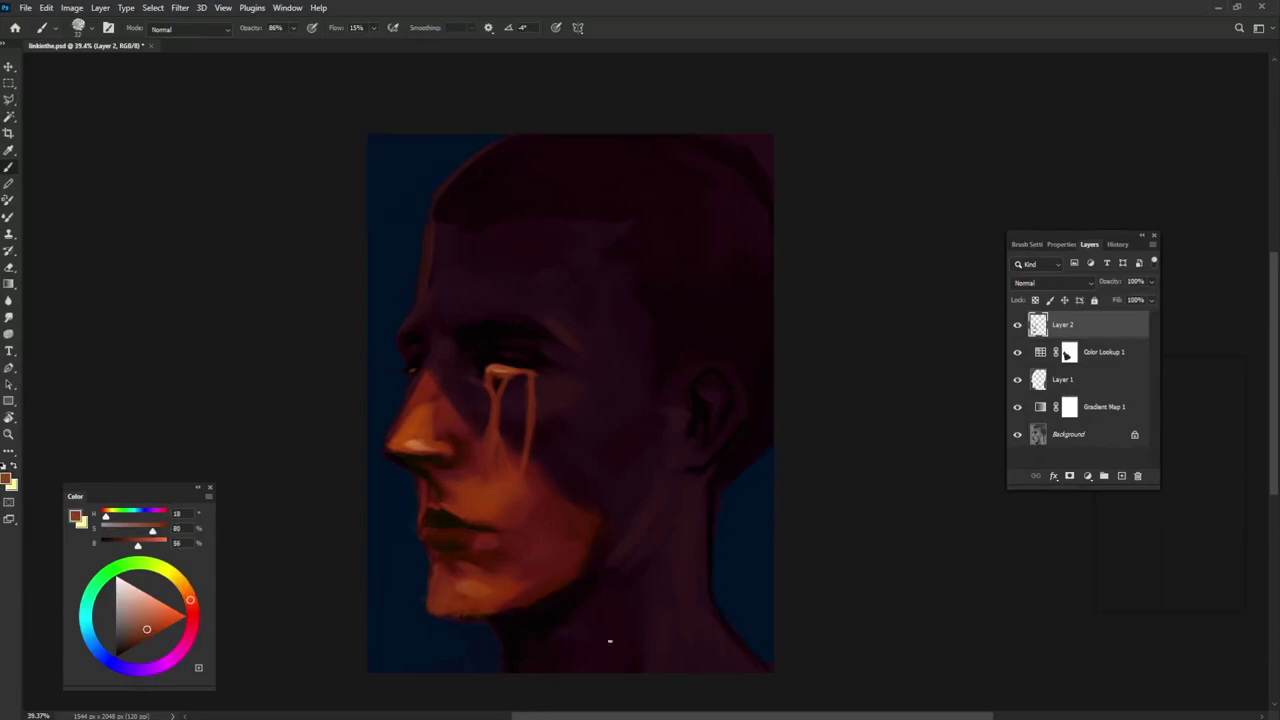
- Soften the cheek's shadow edge, paint an orange rim along the jawline towards the ear, and save the document
alt+click(551, 487)
alt+click(567, 470)
alt+click(557, 512)
mouse_move(557, 512)
mouse_down()
mouse_move(588, 508)
mouse_move(593, 531)
mouse_up()
alt+click(583, 497)
alt+click(592, 532)
alt+click(606, 538)
alt+click(561, 582)
alt+click(580, 573)
alt+click(431, 425)
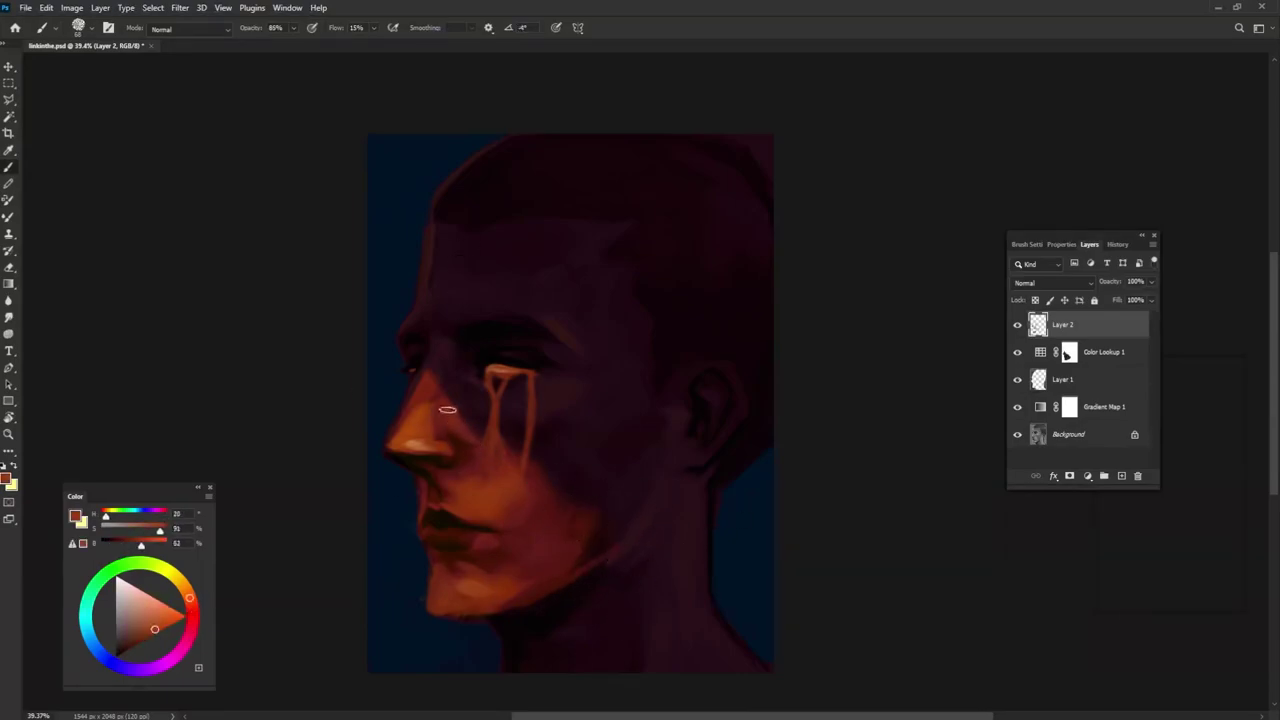
key(ctrl+s)
key(ctrl+alt+shift+s)
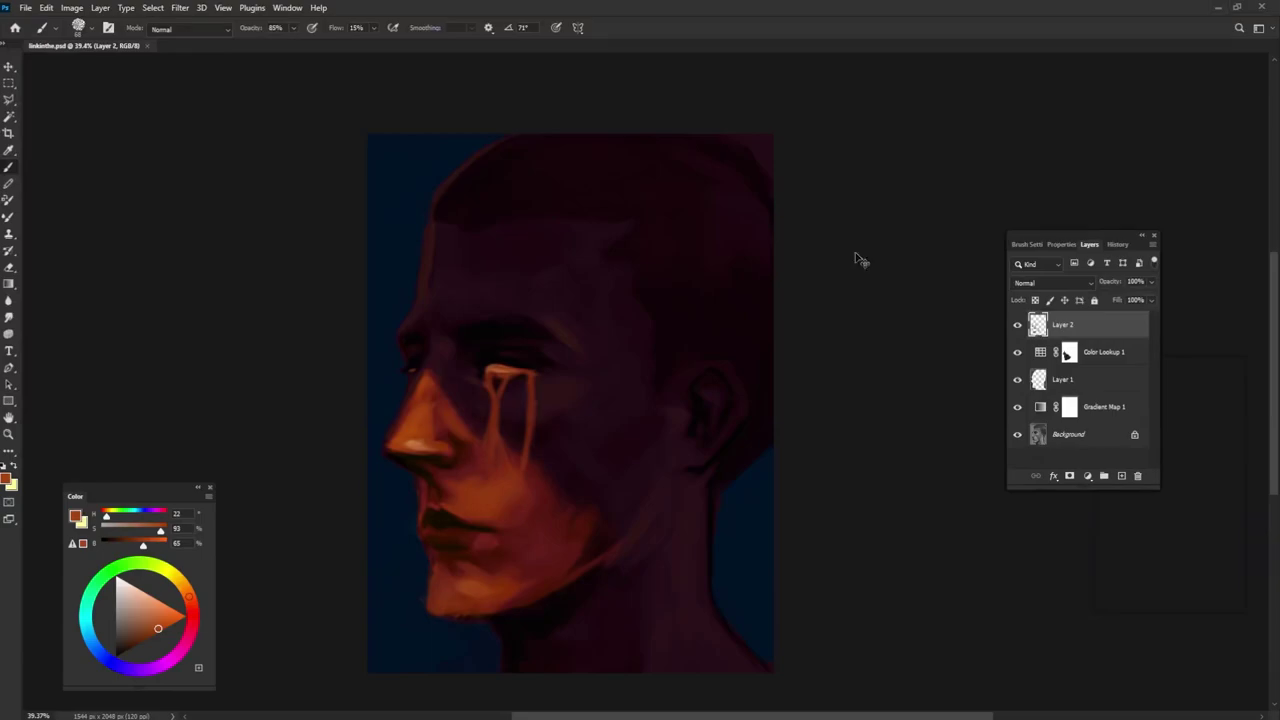
- Cover the reddish background corner behind the skull with dark blue
alt+click(762, 188)
alt+click(730, 126)
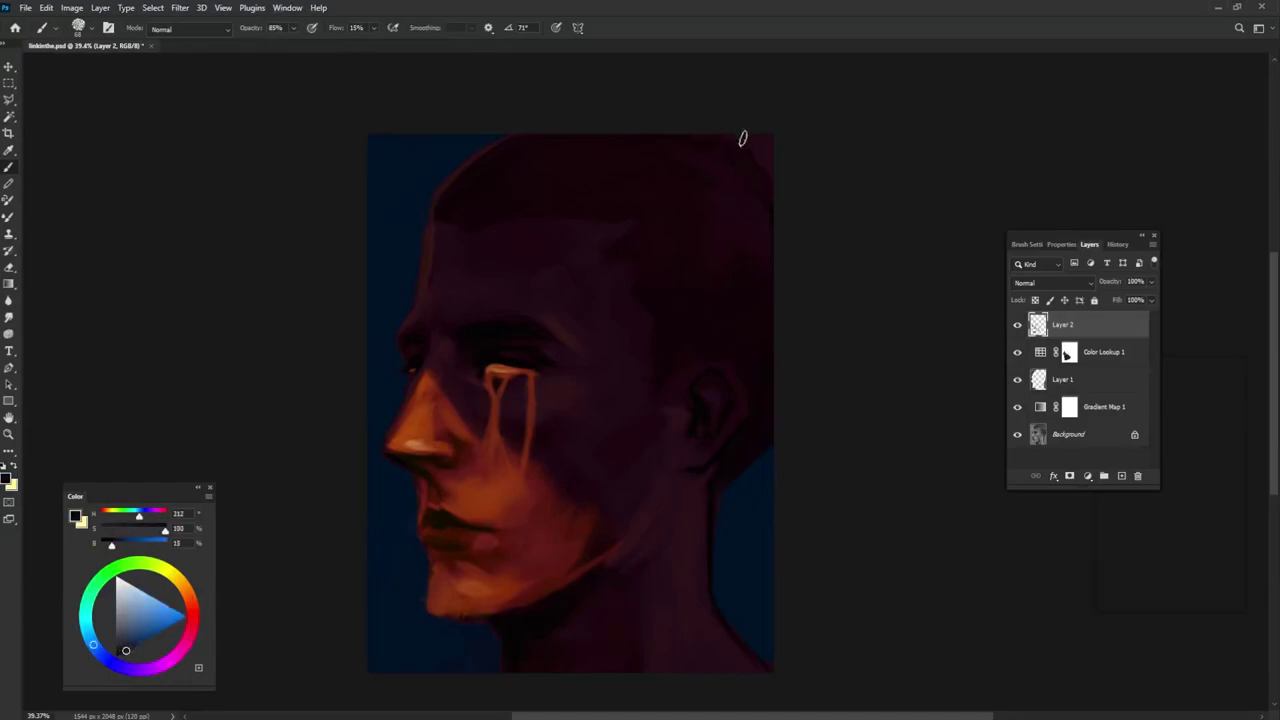
- Deepen and reshape the eyelid, eye socket and brow around the glowing eye with sampled near-black and plum tones
alt+click(508, 366)
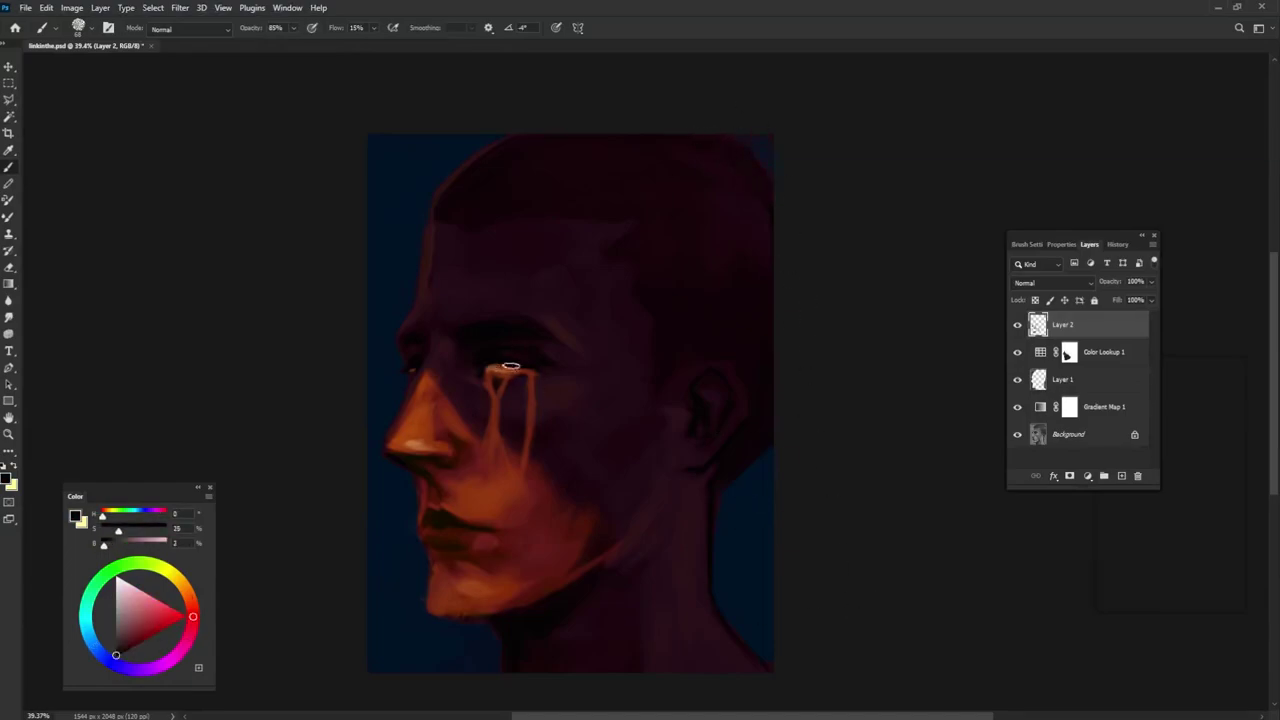
alt+click(512, 353)
alt+click(513, 348)
alt+click(462, 375)
drag(606, 317, 550, 338)
alt+click(511, 318)
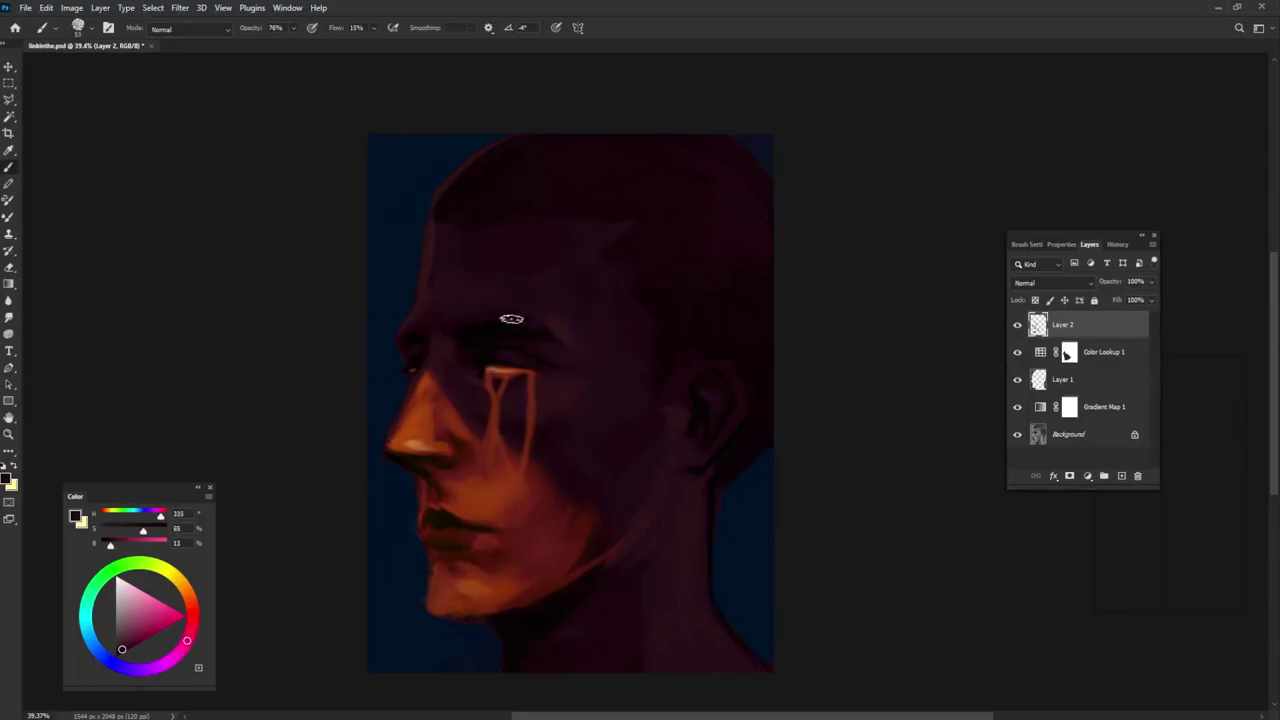
alt+click(462, 328)
alt+click(495, 301)
- Touch up the glowing eye's edge with sampled colours at 73% brush opacity
alt+click(518, 362)
key(7)
key(3)
alt+click(526, 369)
- Paint a light orange rim along the underside of the chin and trim it with sampled shadow colours
alt+click(431, 441)
drag(440, 612, 510, 612)
alt+click(517, 603)
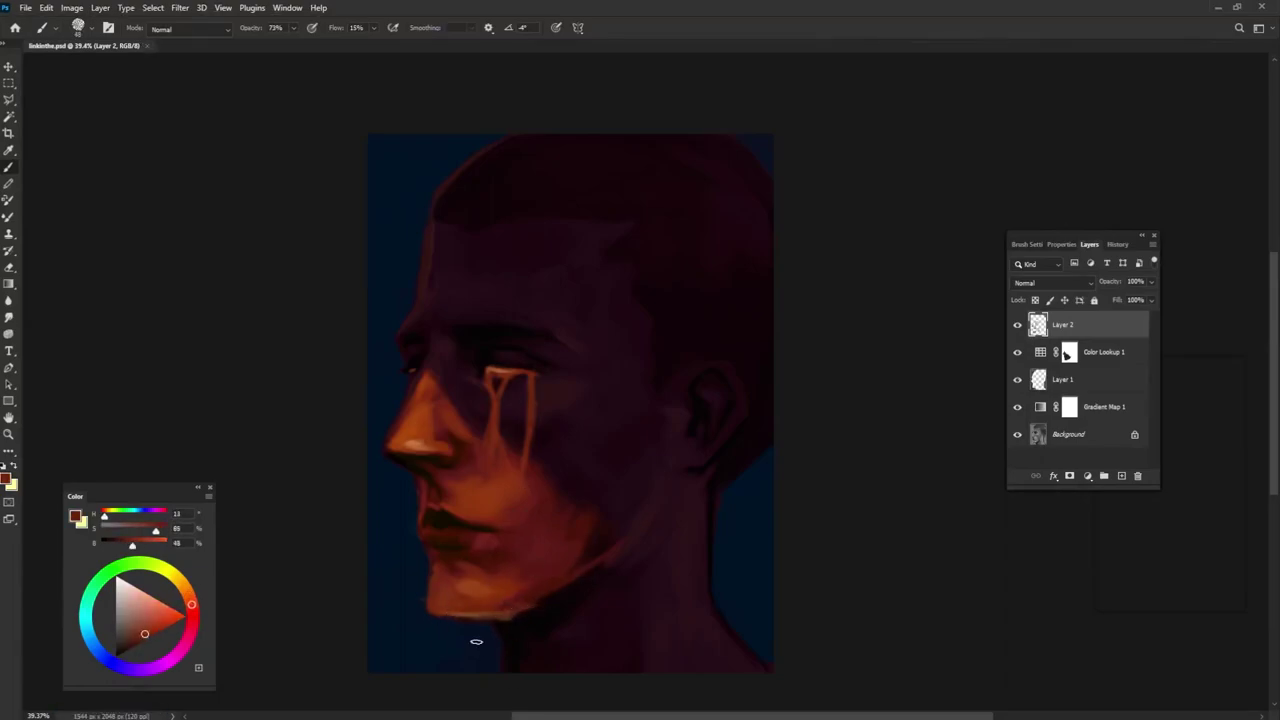
alt+click(468, 620)
alt+click(508, 609)
drag(455, 618, 514, 621)
alt+click(501, 630)
alt+click(517, 621)
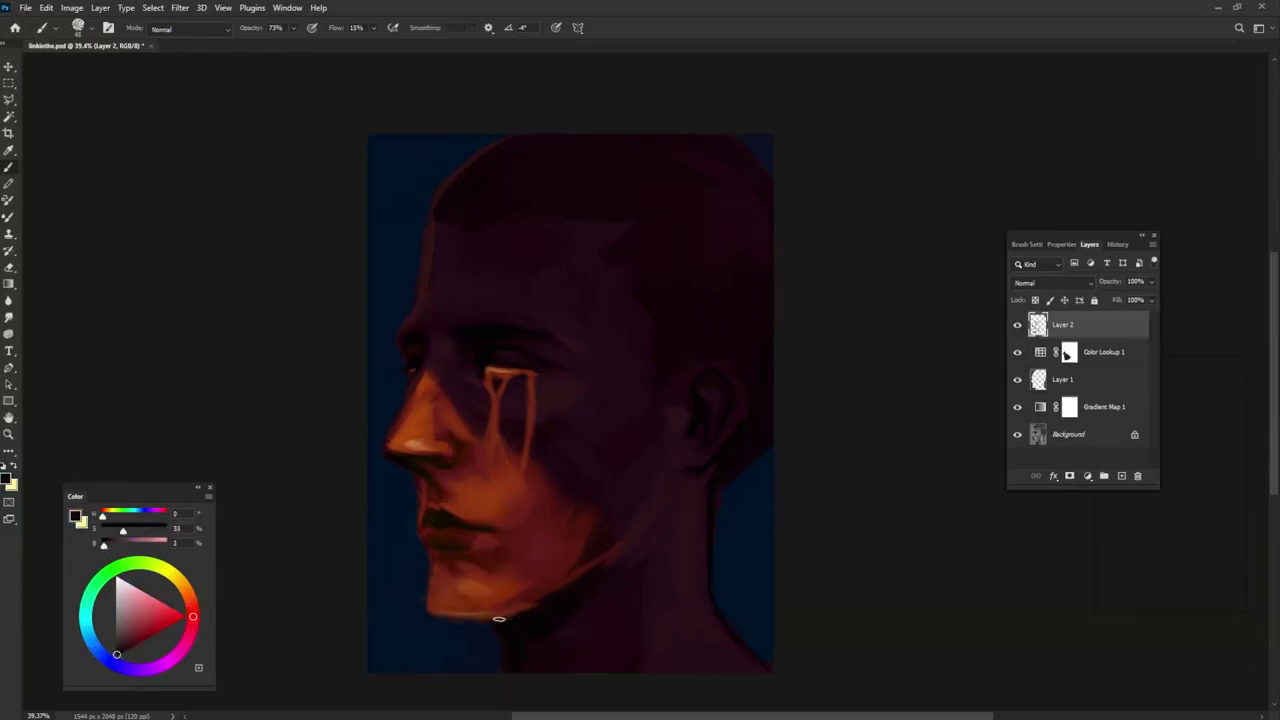
- Extend the nose's front contour and blend light orange over the nose and adjacent cheek
alt+click(397, 416)
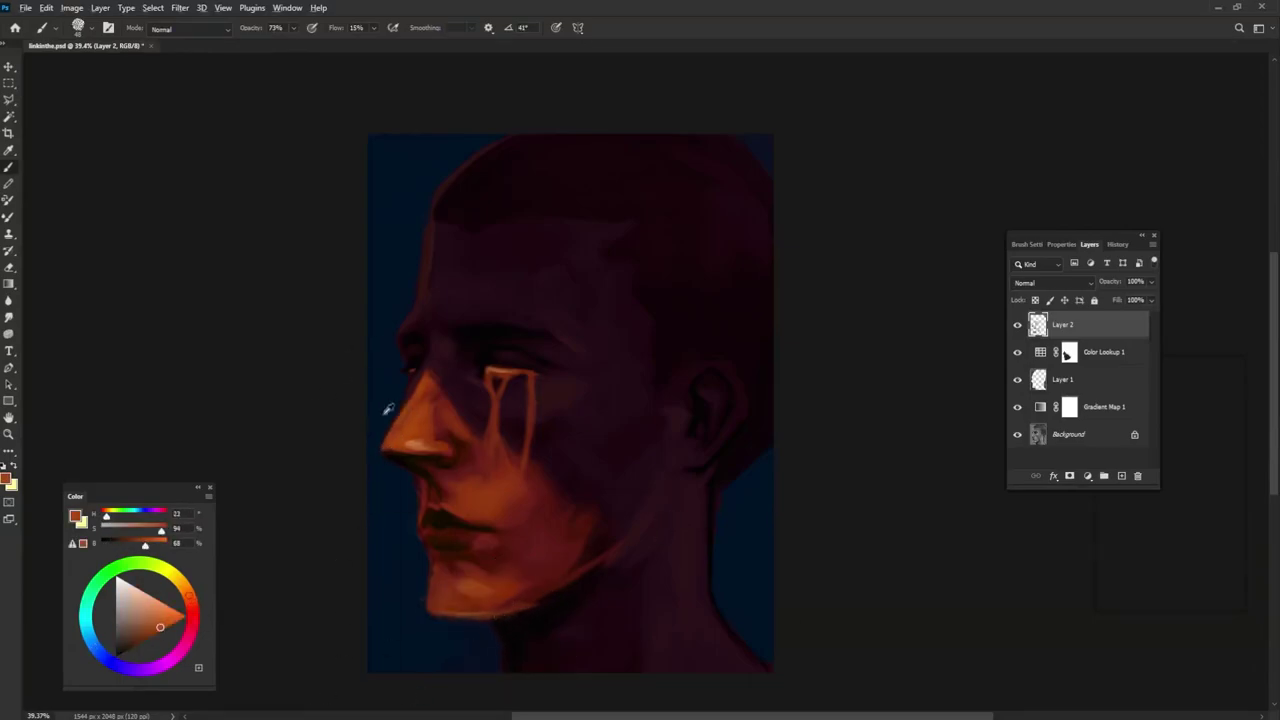
alt+click(418, 436)
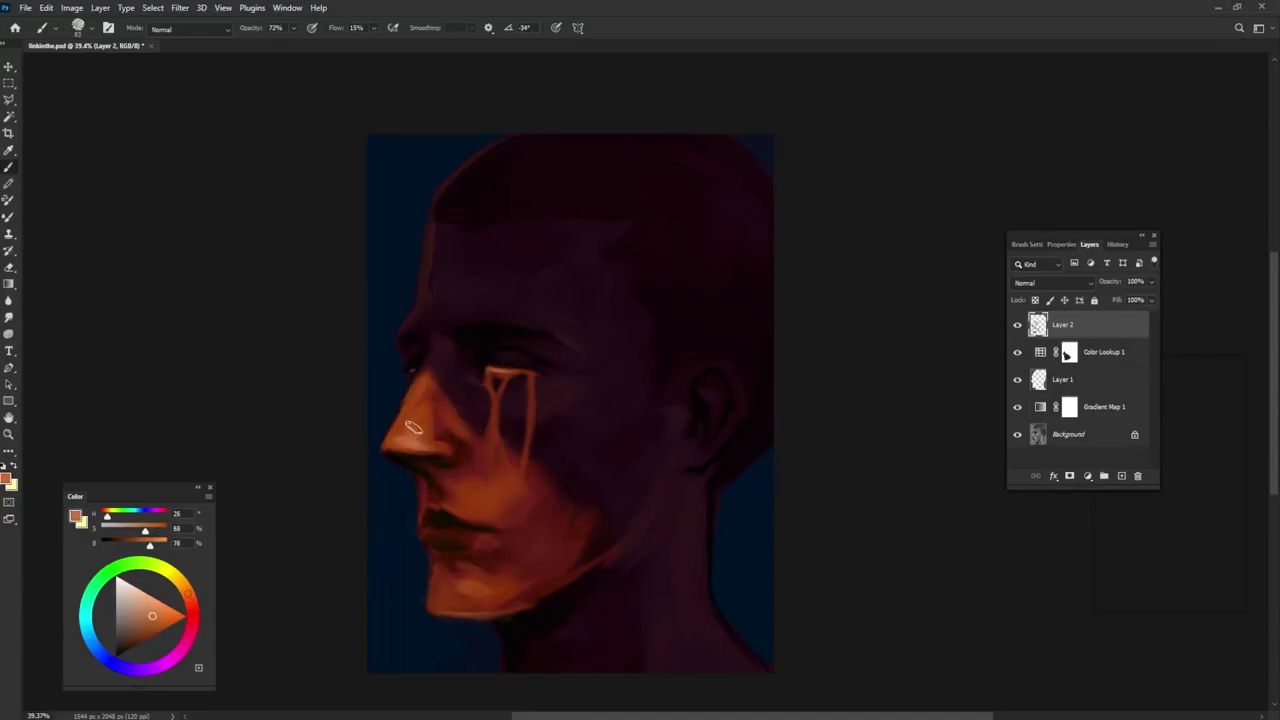
alt+click(445, 411)
alt+click(486, 467)
alt+click(458, 427)
- Model the area below the lower lip and the chin with sampled orange and red-brown tones
alt+click(414, 566)
alt+click(434, 565)
alt+click(431, 549)
alt+click(443, 551)
alt+click(449, 558)
alt+click(471, 586)
alt+click(486, 539)
alt+click(456, 554)
alt+click(501, 573)
- Lighten the cheek beside the upper lip and smooth the transitions across the chin and lower cheek
drag(468, 475, 458, 503)
alt+click(504, 541)
alt+click(470, 590)
mouse_move(454, 570)
mouse_down()
mouse_move(441, 574)
mouse_move(488, 600)
mouse_move(523, 558)
mouse_up()
alt+click(456, 581)
alt+click(445, 558)
alt+click(441, 574)
alt+click(414, 440)
alt+click(487, 601)
alt+click(495, 607)
alt+click(499, 593)
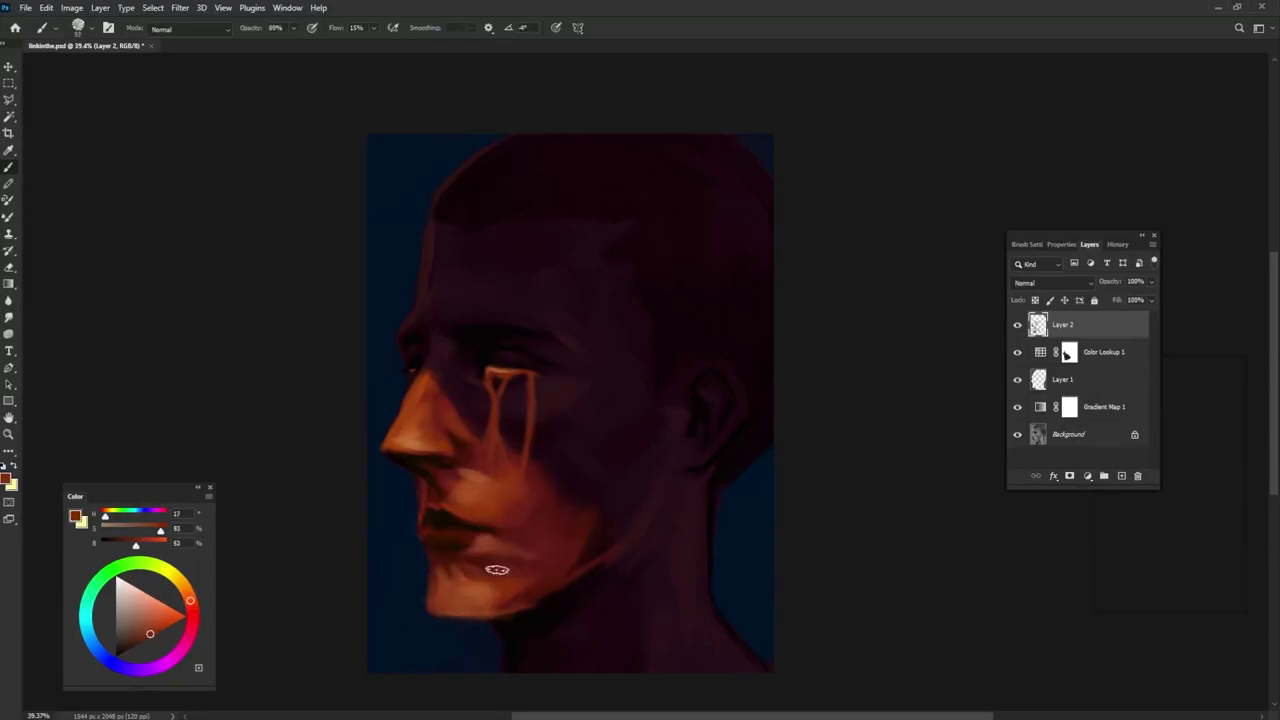
- Refine the drips below the glowing eye and blend their ends into the lit cheek
alt+click(501, 374)
drag(502, 380, 507, 390)
alt+click(514, 383)
drag(509, 459, 524, 459)
alt+click(484, 468)
mouse_move(552, 387)
mouse_down()
mouse_move(541, 390)
mouse_move(537, 468)
mouse_up()
alt+right_click(577, 414)
key(ctrl+z)
- Touch up the chin's lower edge and the background beneath it with sampled colours
alt+click(417, 438)
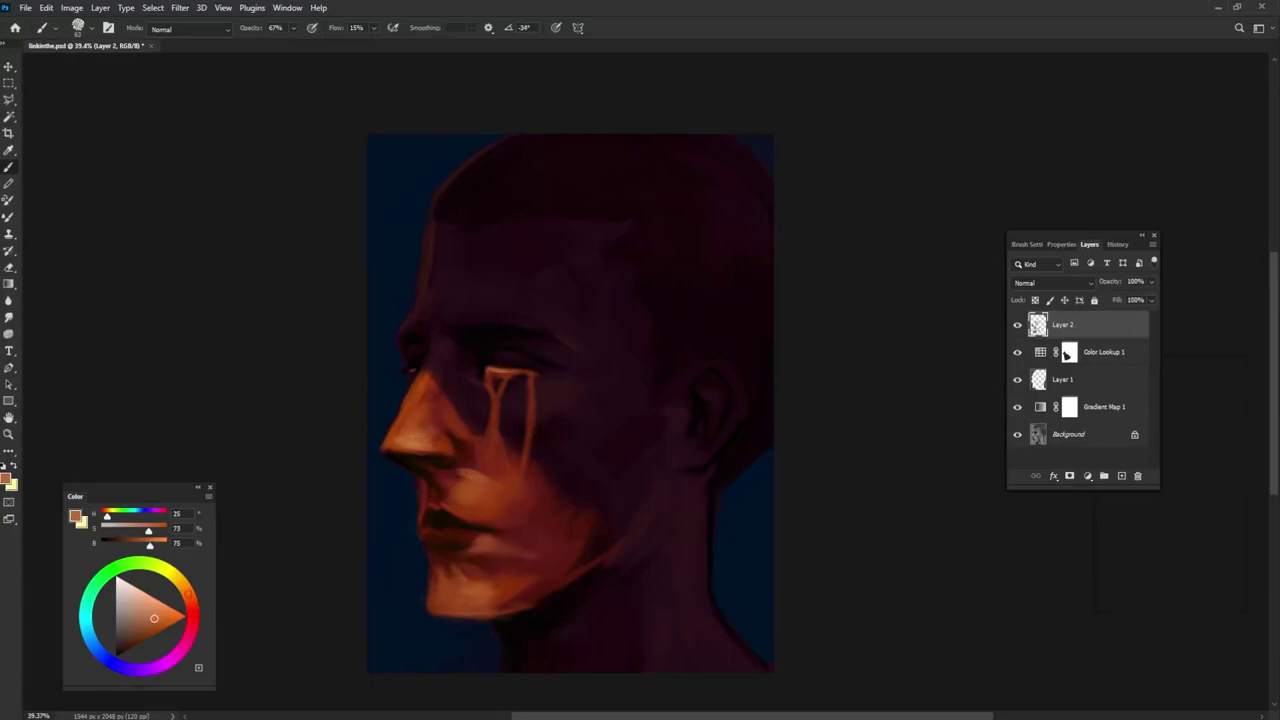
alt+click(450, 672)
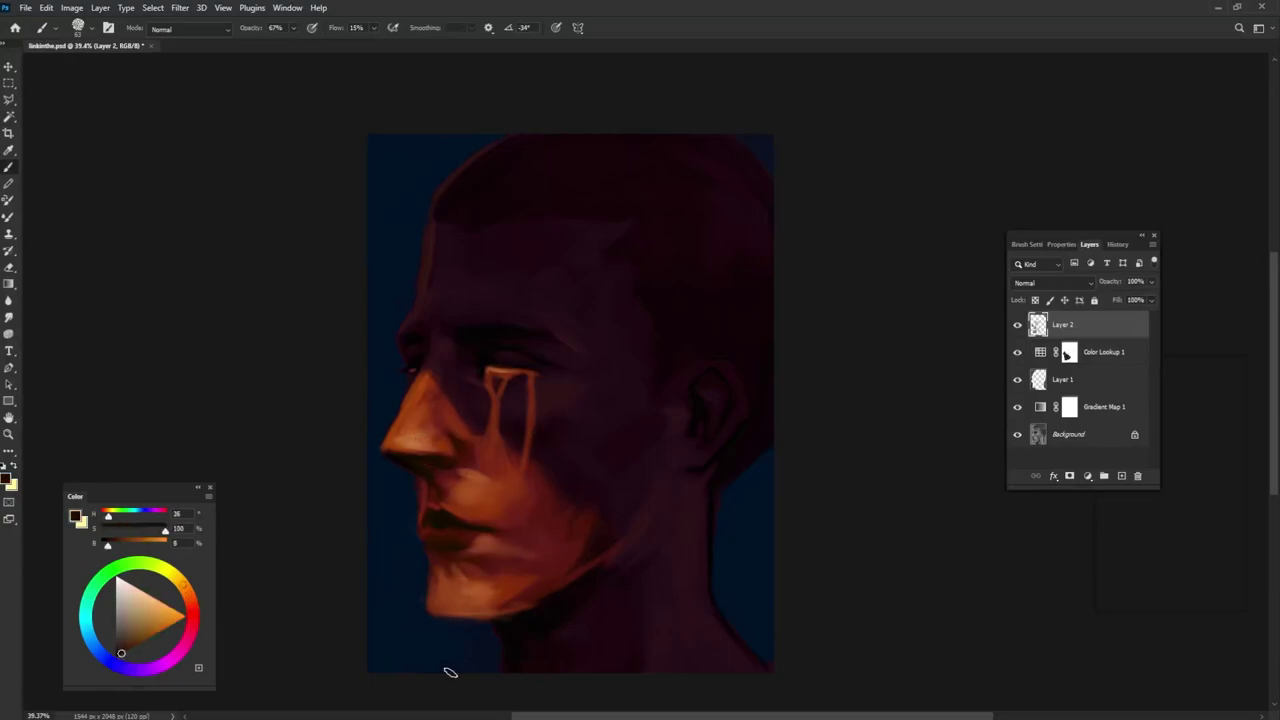
alt+click(472, 640)
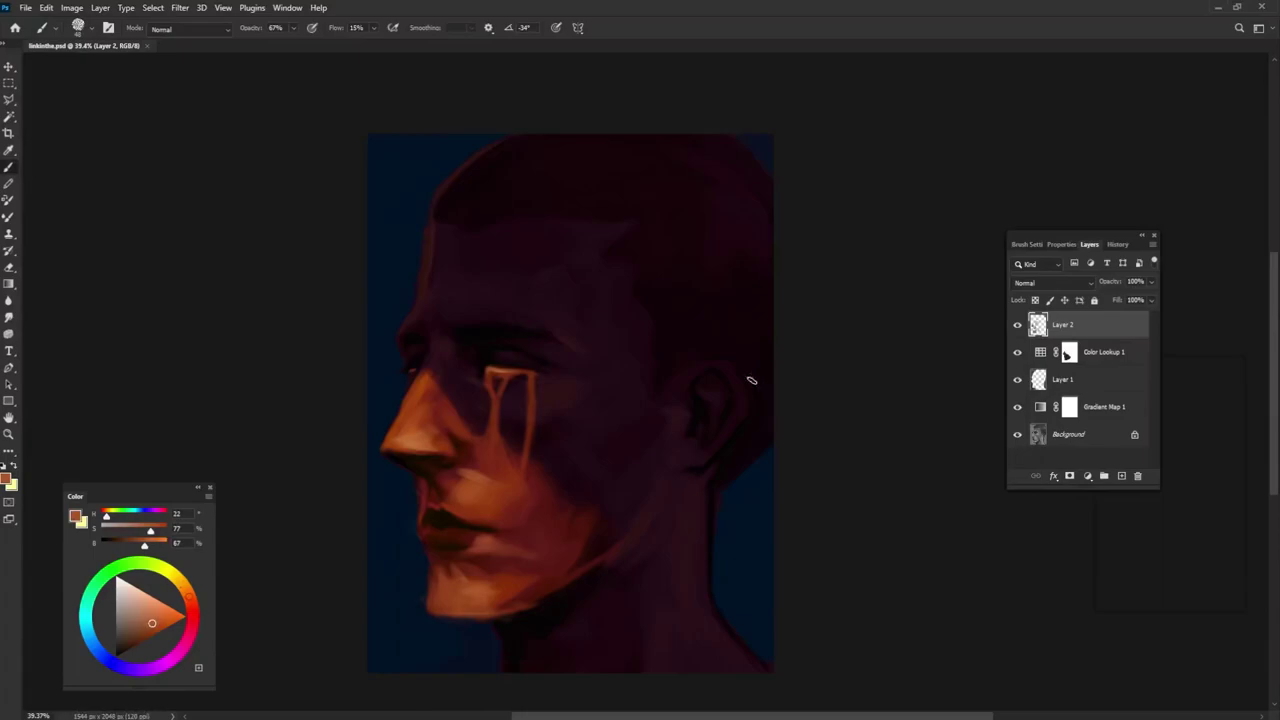
- Smooth the temple, hairline and back of the head with sampled dark plum tones, adjusting the brush angle
alt+click(647, 373)
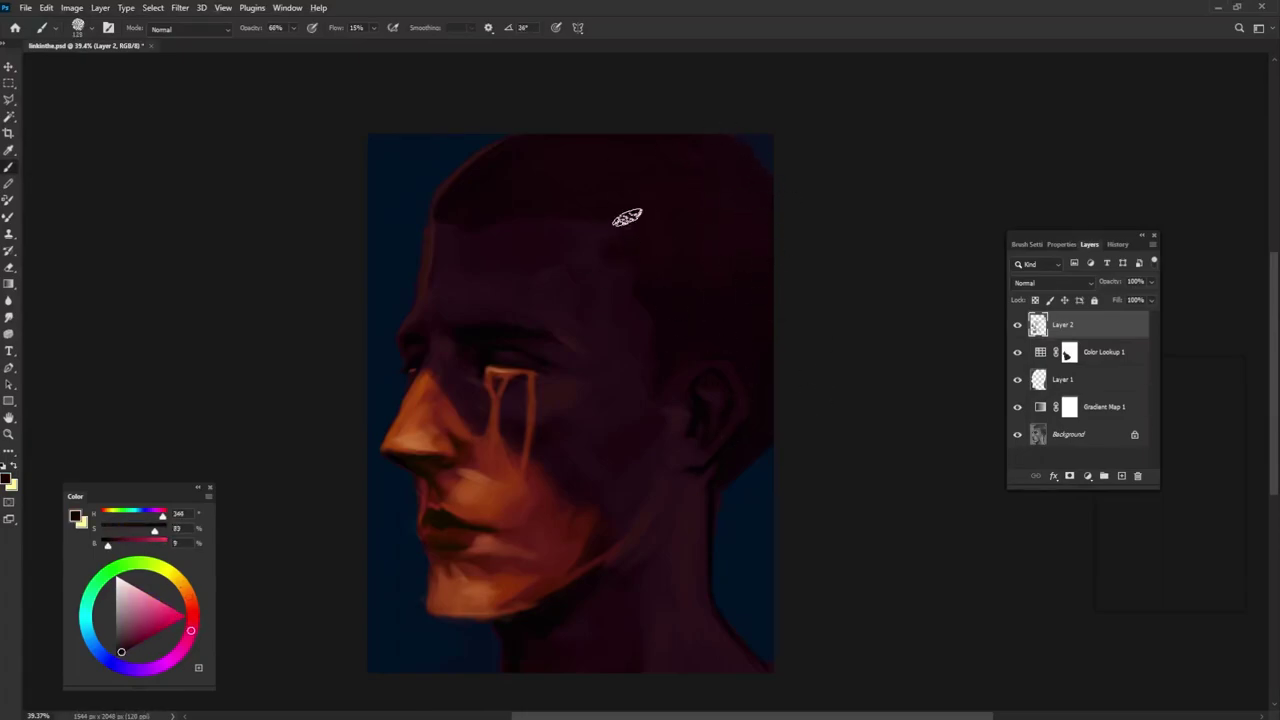
key(shift+Left)
key(shift+Left)
key(shift+Left)
alt+click(473, 249)
alt+click(642, 236)
alt+click(706, 180)
key(shift+Right)
key(shift+Right)
key(shift+Right)
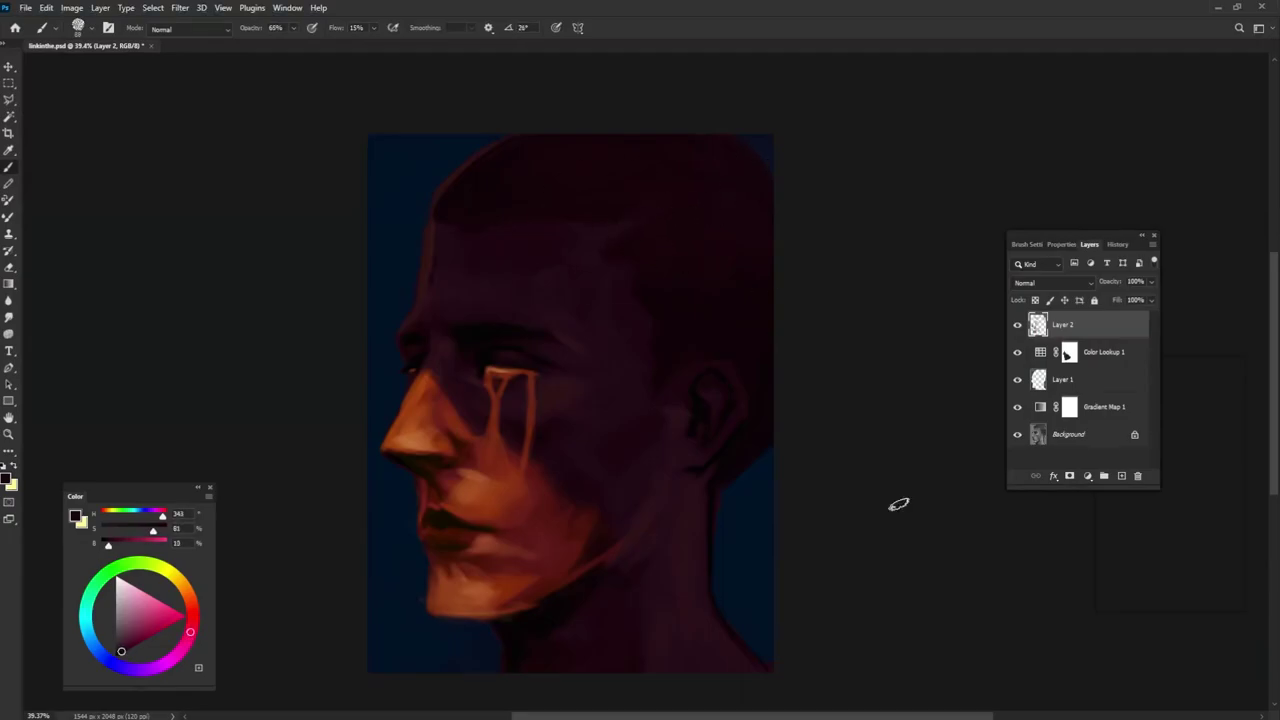